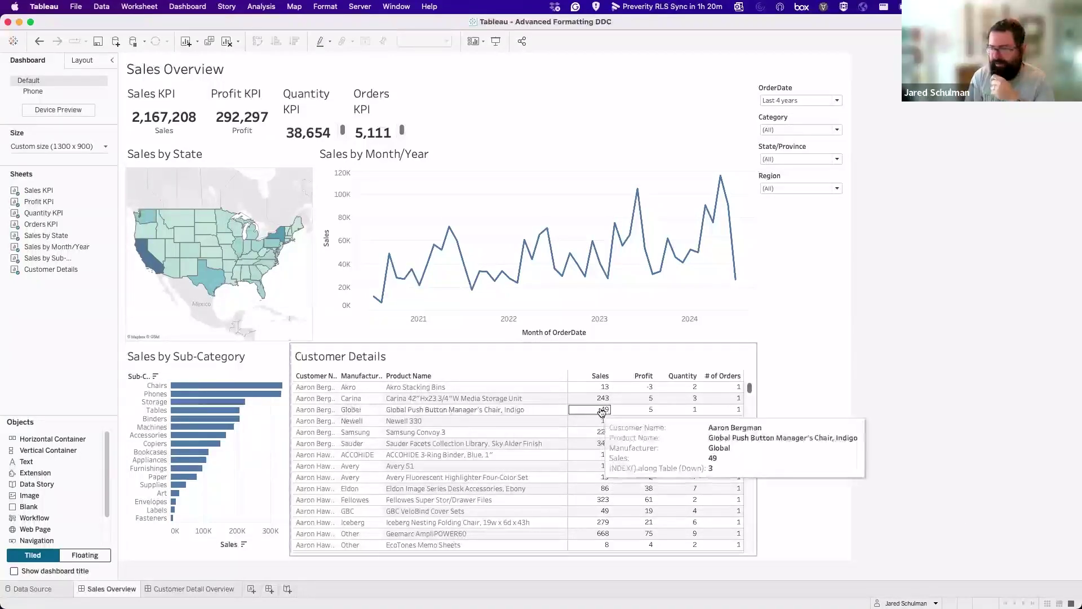
{"action": "scroll", "coordinate": [714, 431], "scroll_direction": "down", "scroll_amount": 10}
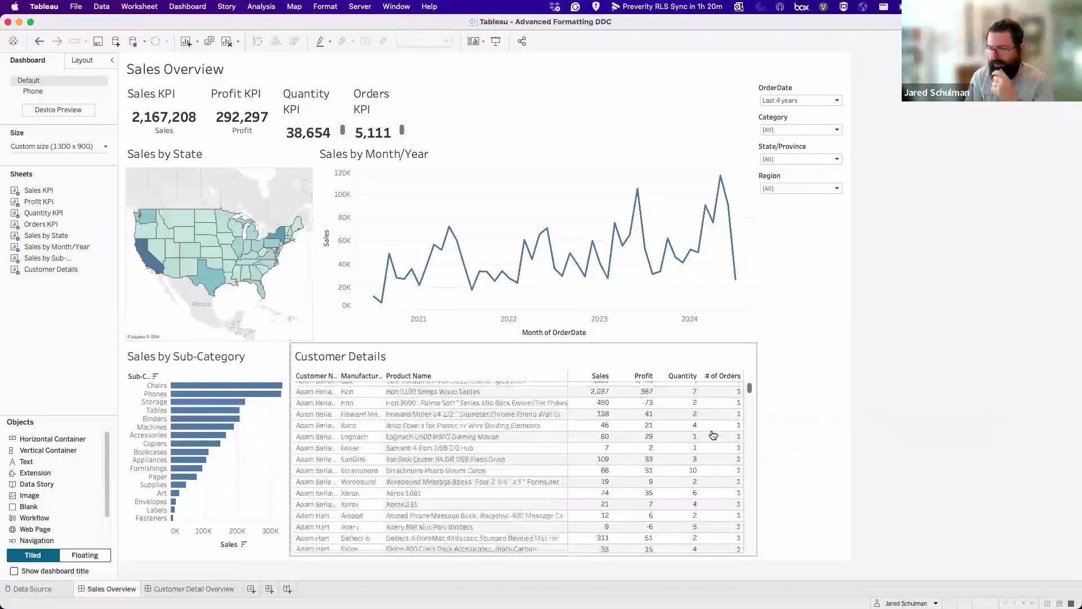
{"action": "scroll", "coordinate": [714, 432], "scroll_direction": "up", "scroll_amount": 10}
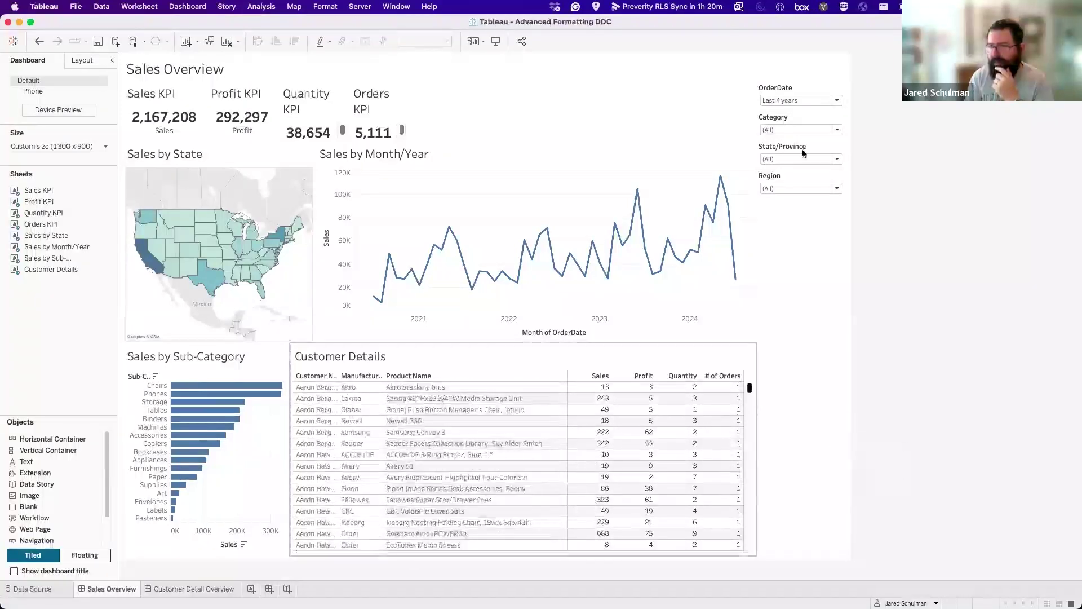
{"action": "left_click", "coordinate": [832, 231]}
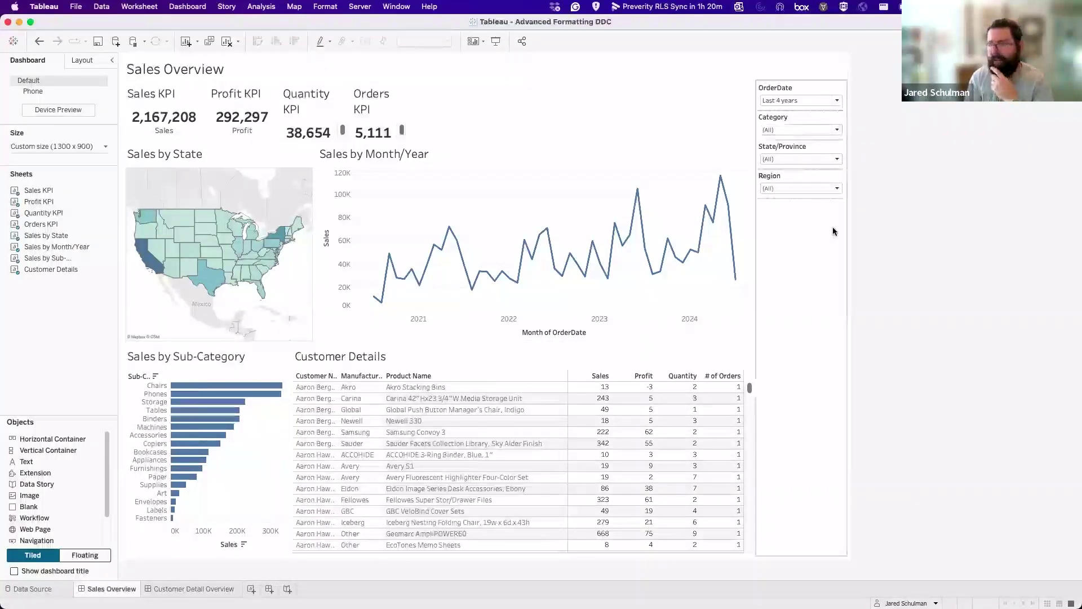
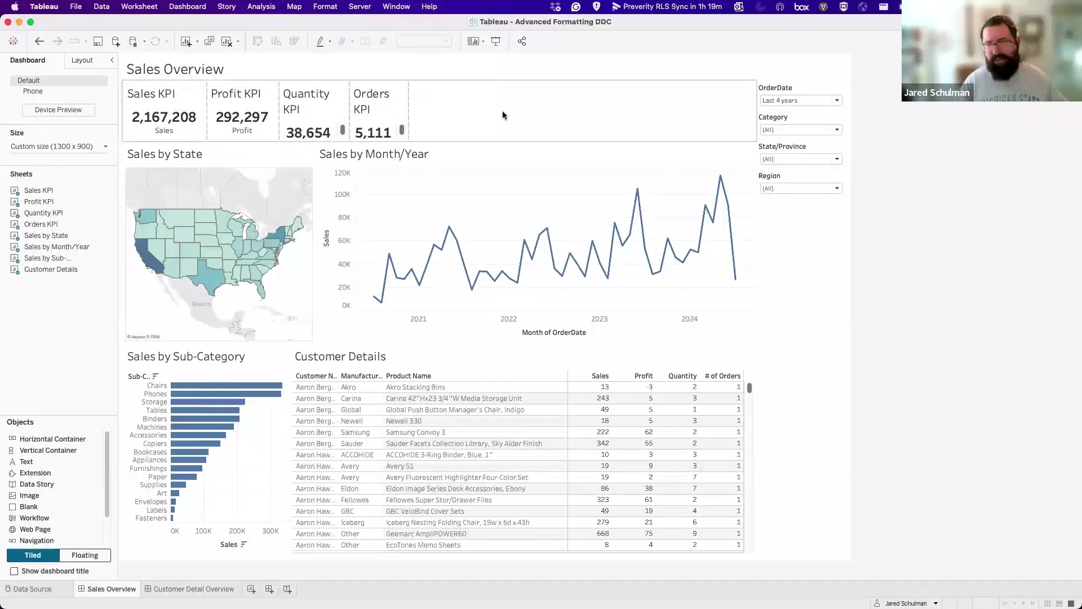
- Distribute the contents of the horizontal container holding the four KPI sheets evenly
{"action": "left_click", "coordinate": [503, 111]}
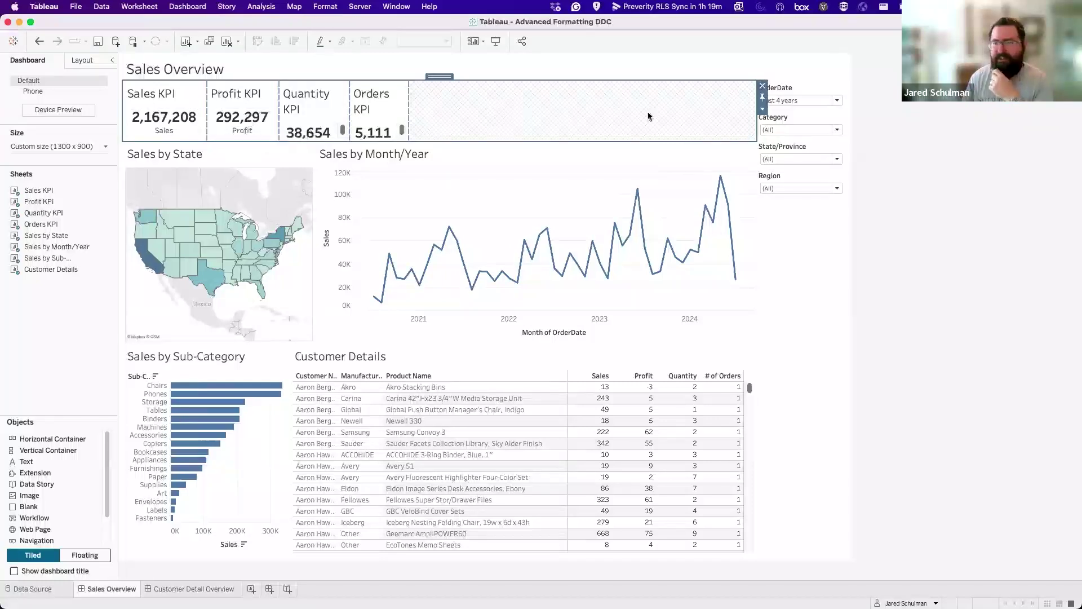
{"action": "left_click", "coordinate": [762, 109]}
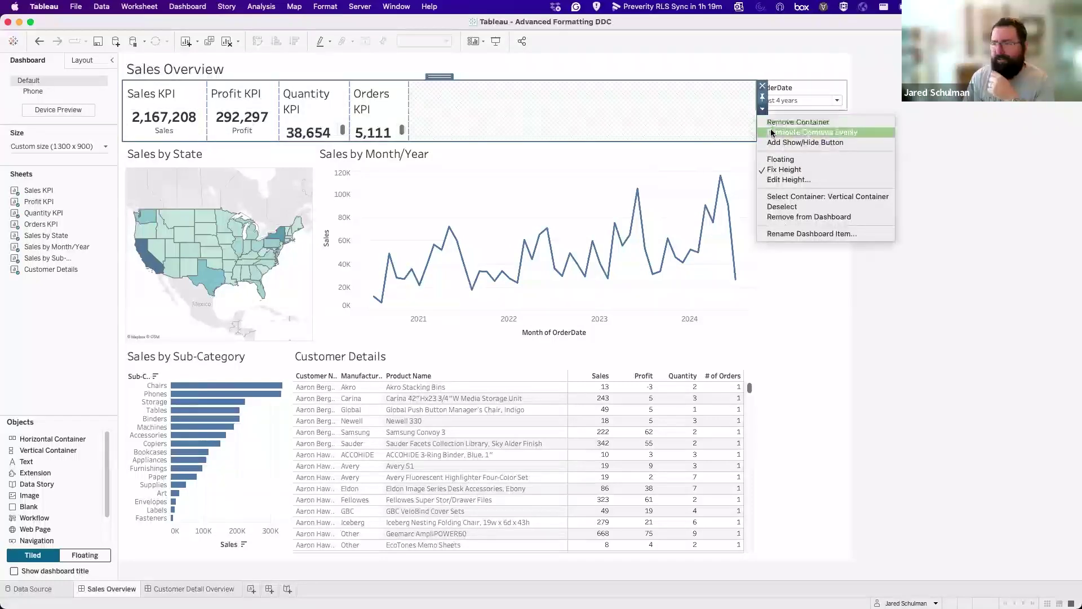
{"action": "left_click", "coordinate": [591, 91]}
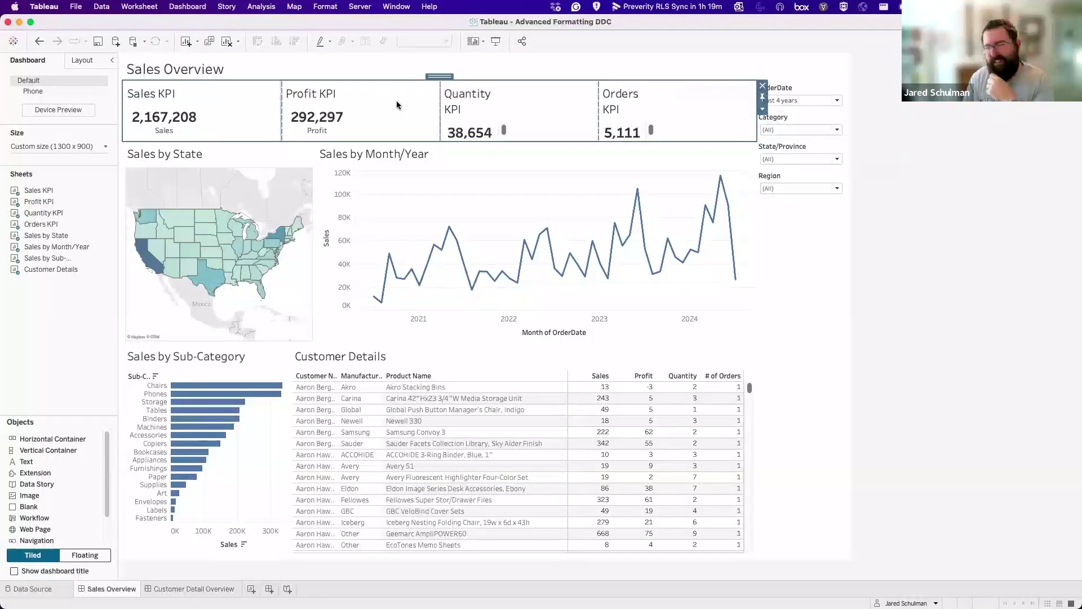
{"action": "left_click", "coordinate": [248, 101]}
{"action": "left_click", "coordinate": [370, 85]}
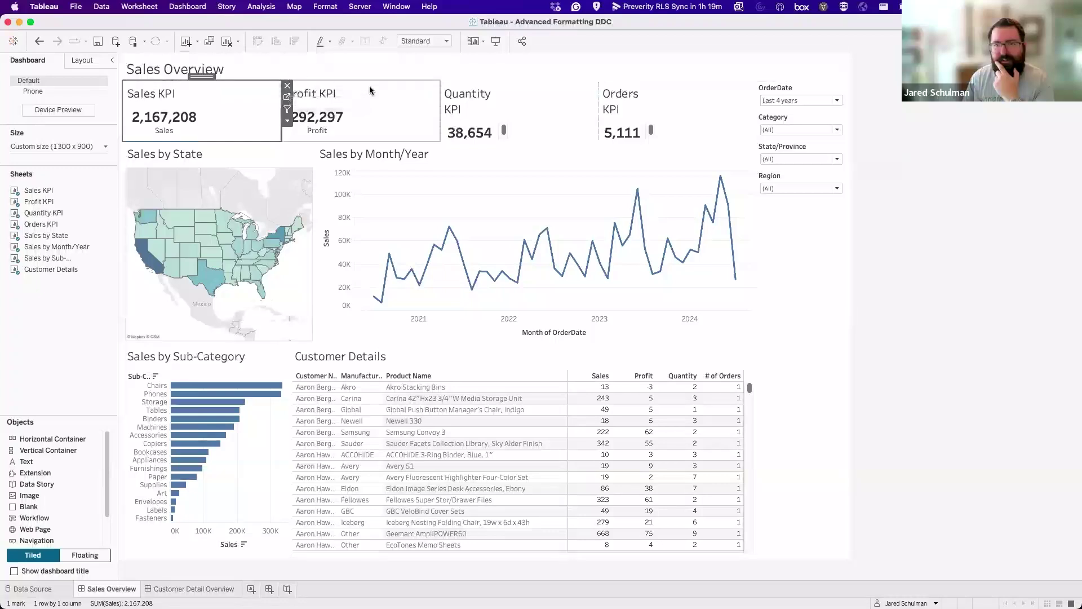
{"action": "left_click", "coordinate": [494, 89]}
{"action": "left_click", "coordinate": [615, 91]}
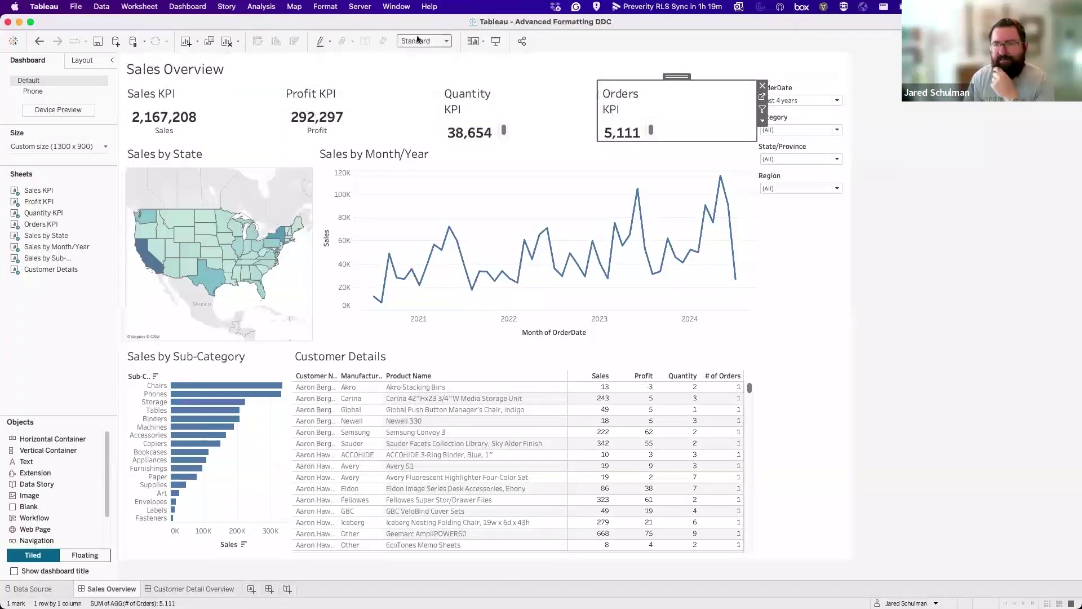
{"action": "left_click", "coordinate": [419, 39]}
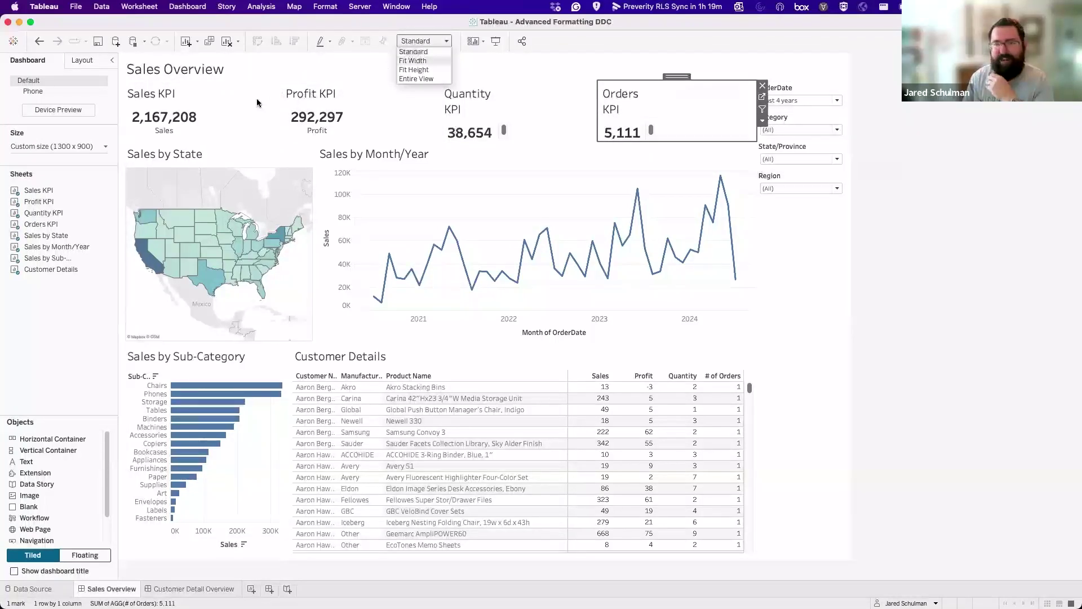
{"action": "left_click", "coordinate": [214, 105]}
{"action": "left_click", "coordinate": [209, 104]}
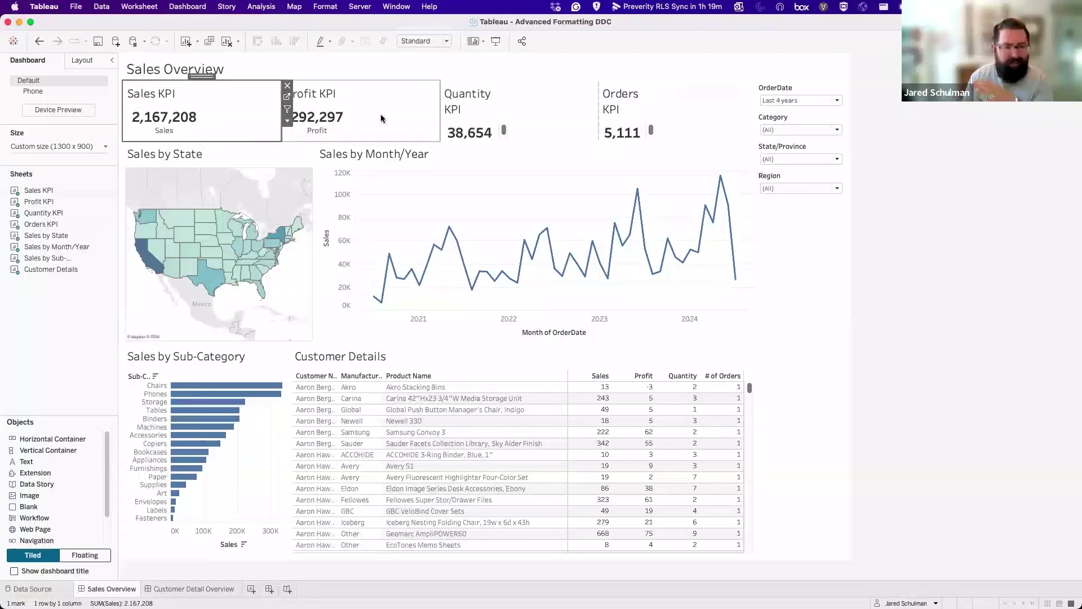
{"action": "left_click", "coordinate": [530, 108]}
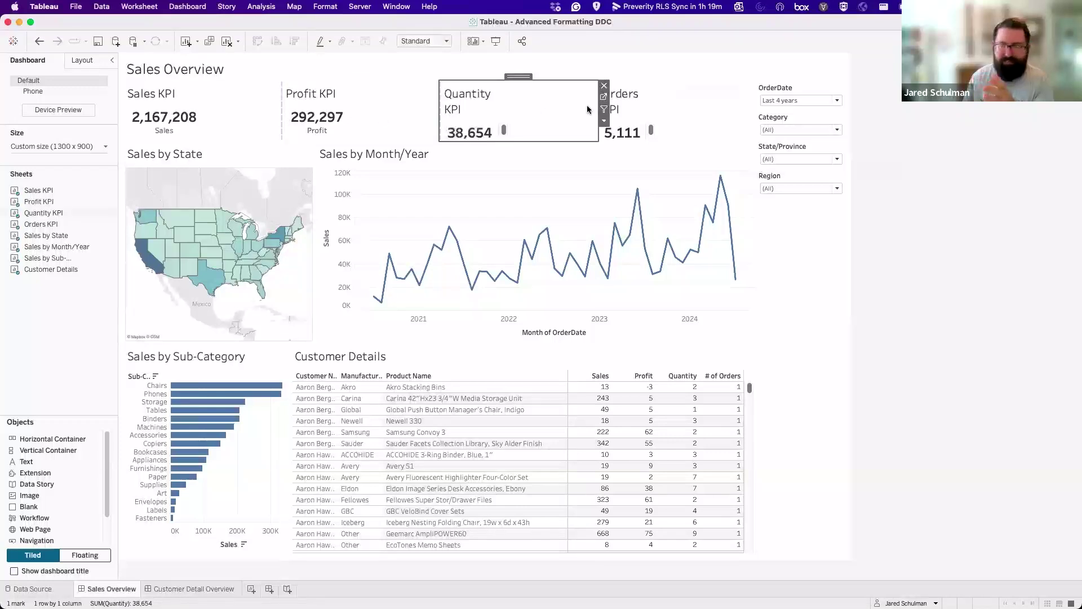
{"action": "left_click", "coordinate": [647, 107]}
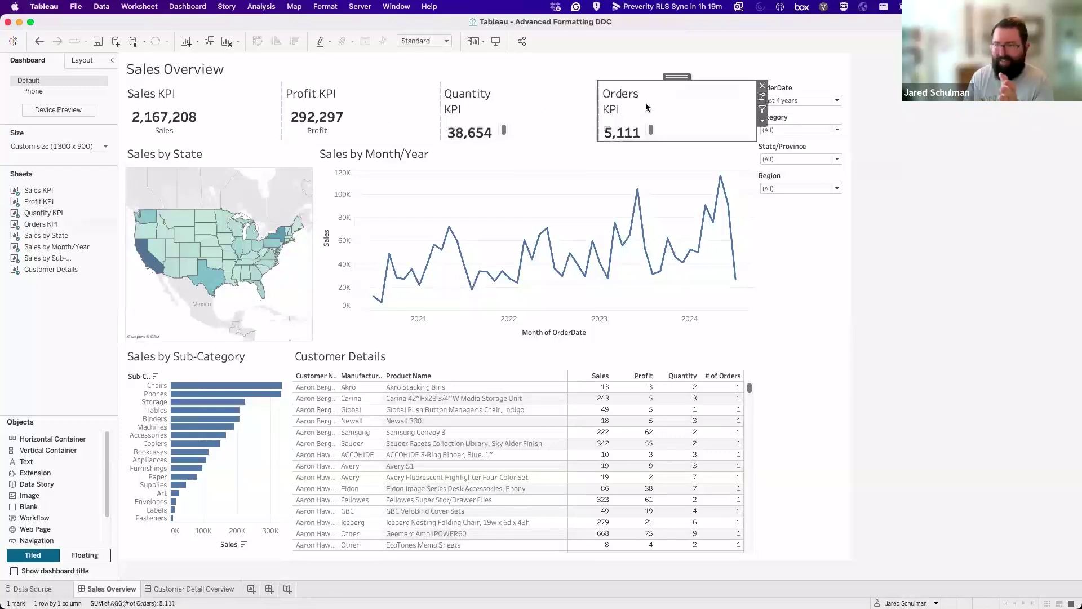
- Set the fit of the Sales KPI and Profit KPI sheets to Entire View
{"action": "left_click", "coordinate": [237, 95]}
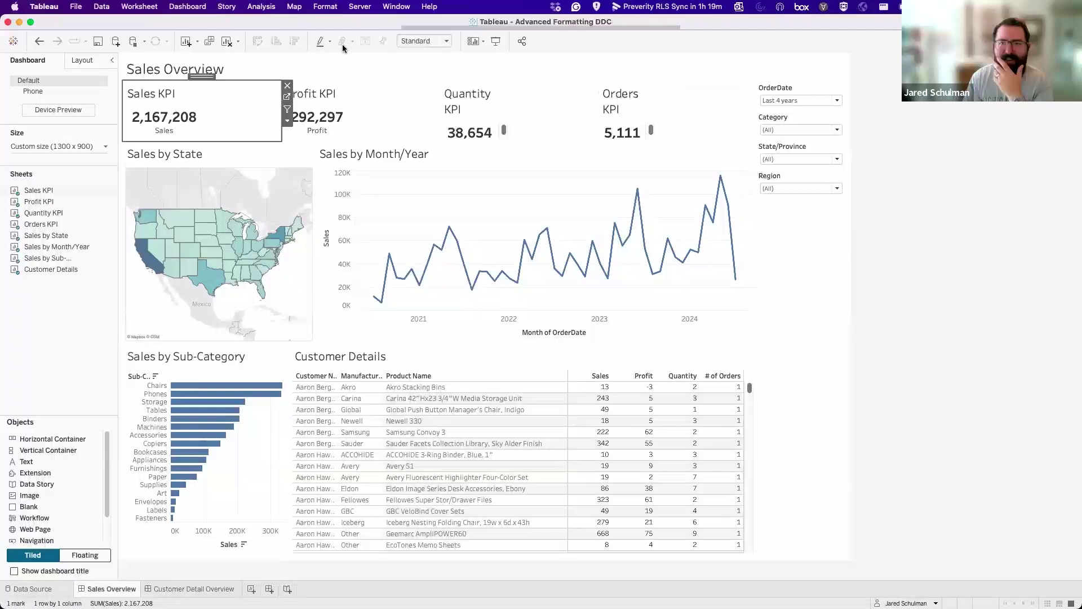
{"action": "left_click", "coordinate": [403, 42]}
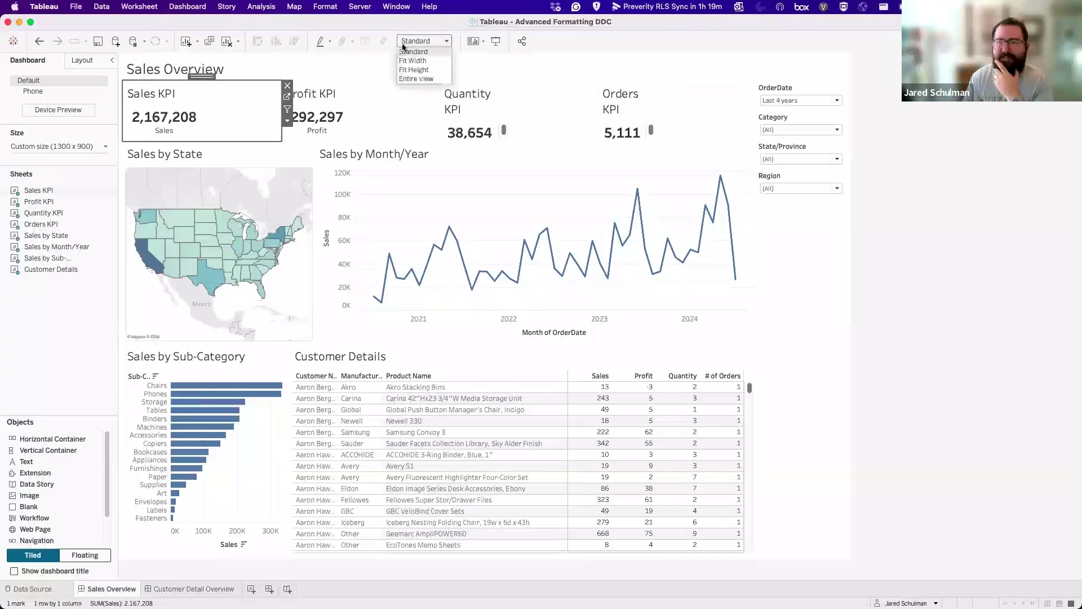
{"action": "left_click", "coordinate": [411, 75]}
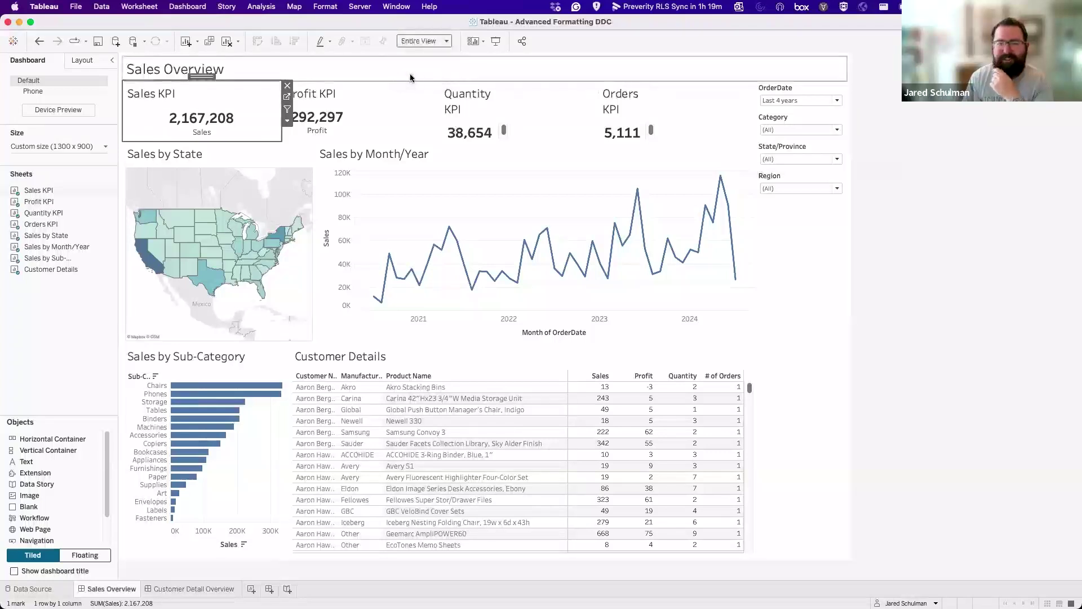
{"action": "left_click", "coordinate": [338, 113]}
{"action": "left_click", "coordinate": [428, 41]}
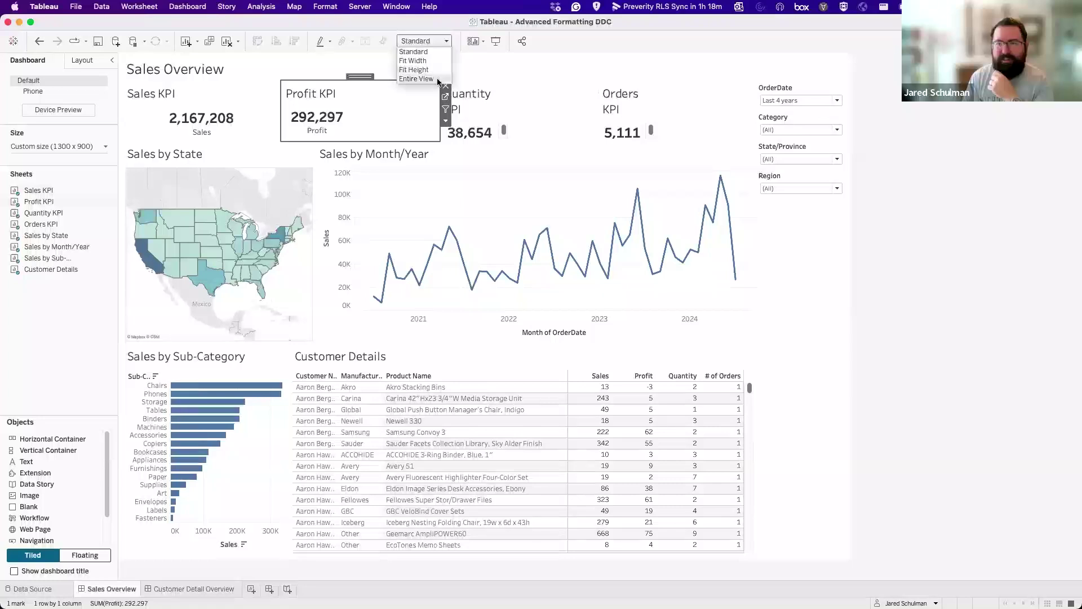
{"action": "left_click", "coordinate": [428, 75]}
- Set the fit of the Quantity KPI and Orders KPI sheets to Entire View
{"action": "left_click", "coordinate": [508, 109]}
{"action": "left_click", "coordinate": [444, 41]}
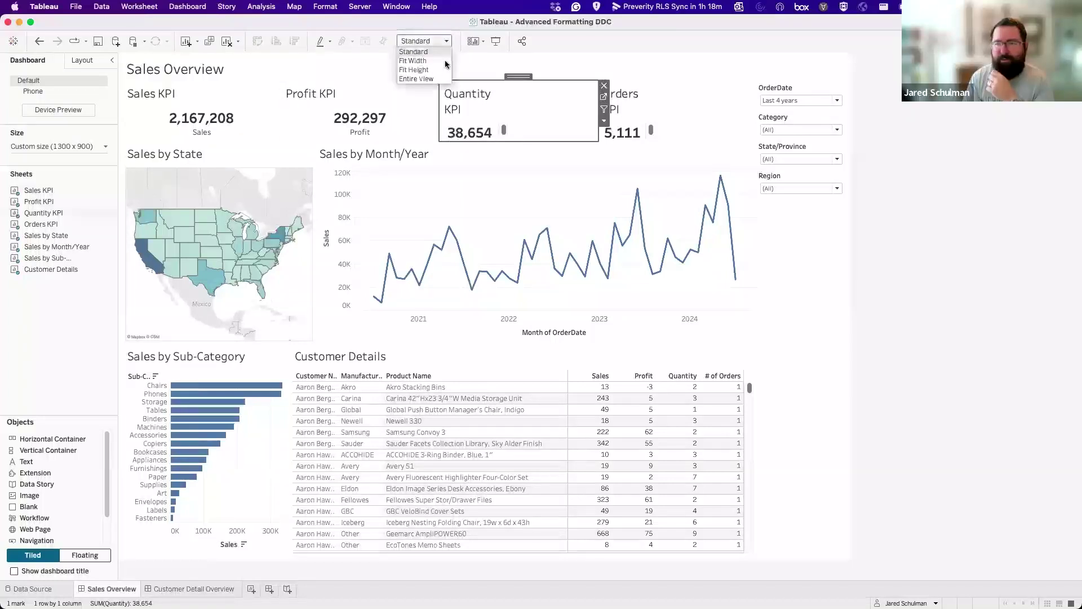
{"action": "left_click", "coordinate": [442, 78]}
{"action": "left_click", "coordinate": [608, 97]}
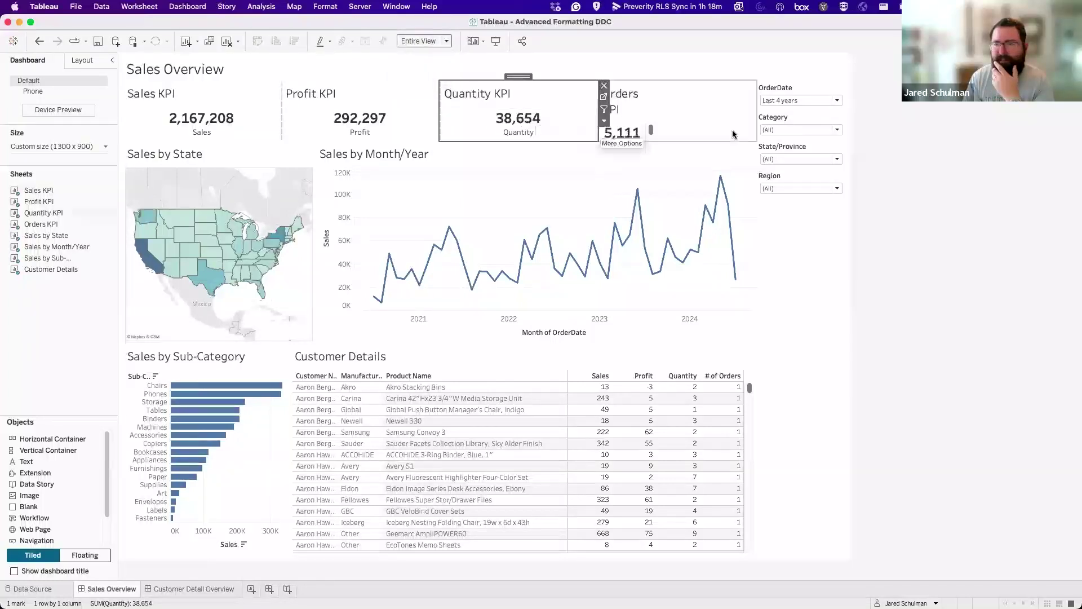
{"action": "left_click", "coordinate": [429, 41]}
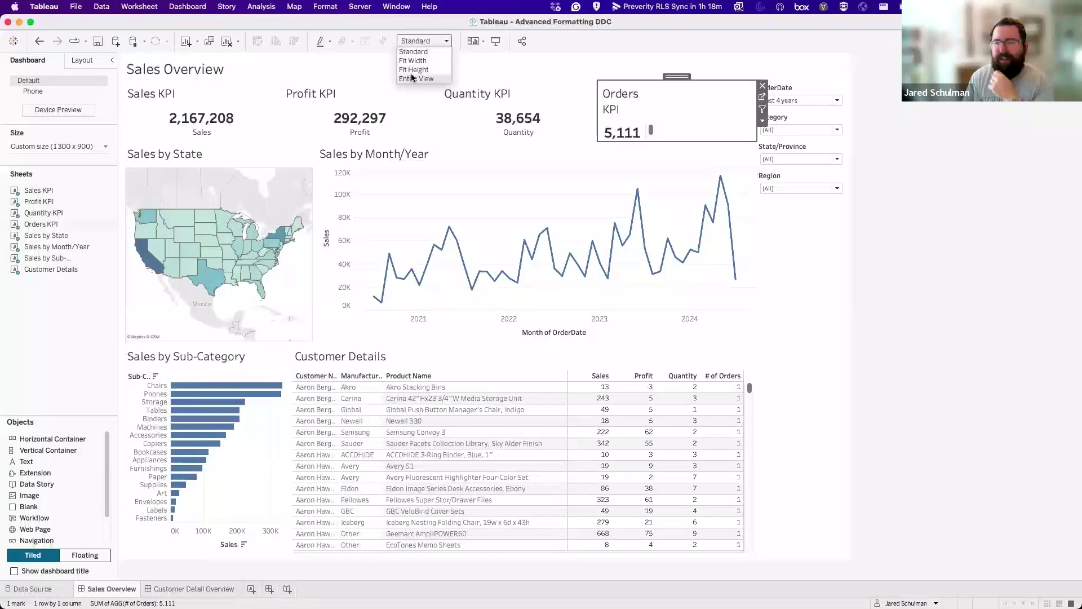
{"action": "left_click", "coordinate": [411, 74]}
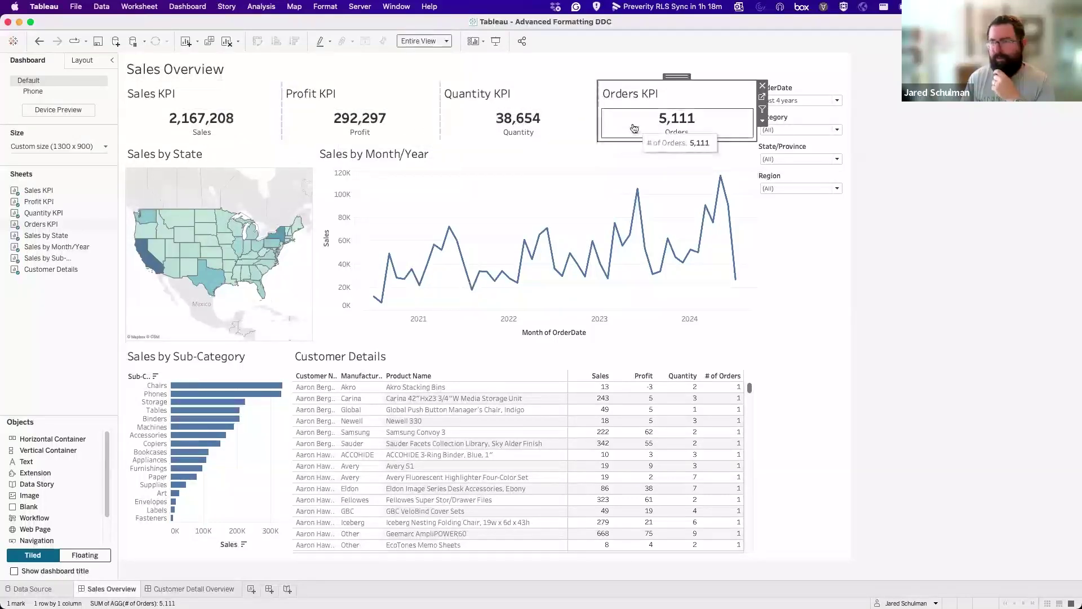
- Hide the titles of the Sales, Profit, Quantity and Orders KPI sheets on the dashboard
{"action": "right_click", "coordinate": [168, 91]}
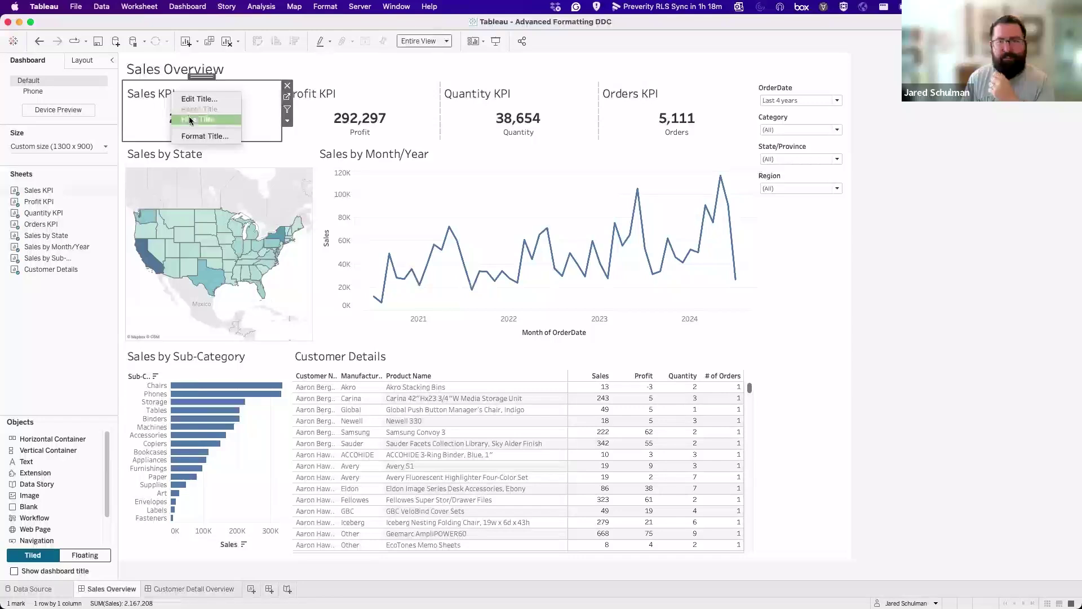
{"action": "left_click", "coordinate": [316, 97]}
{"action": "right_click", "coordinate": [313, 94]}
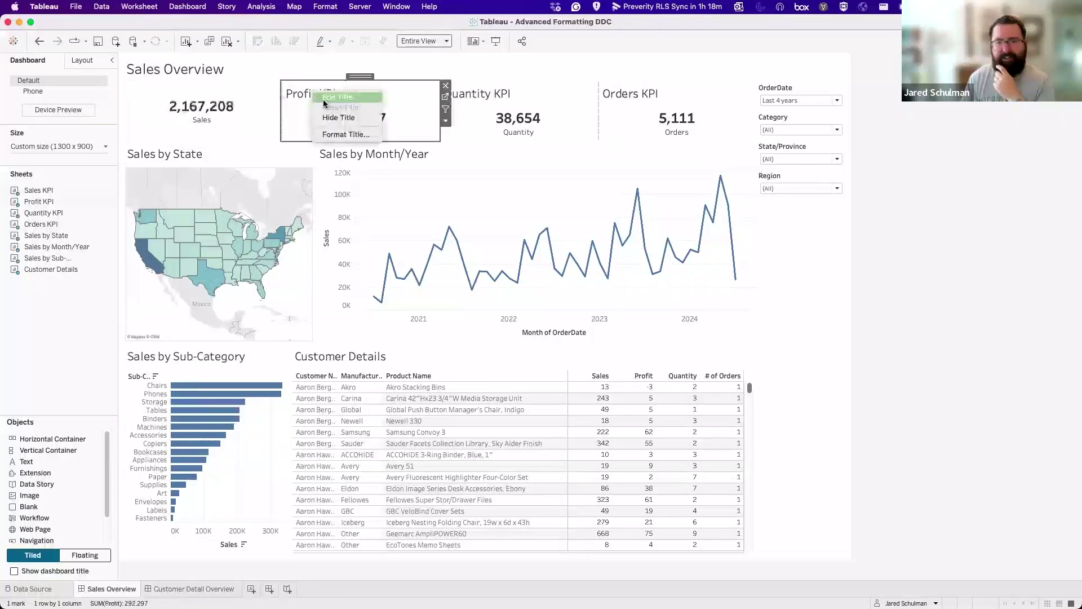
{"action": "left_click", "coordinate": [336, 104]}
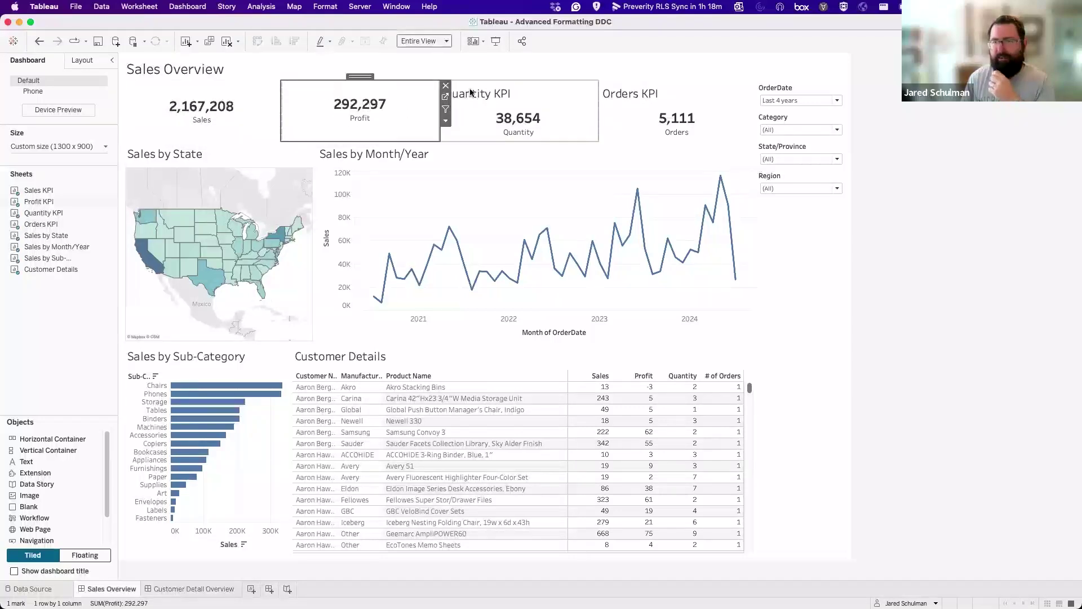
{"action": "right_click", "coordinate": [473, 93]}
{"action": "right_click", "coordinate": [638, 94]}
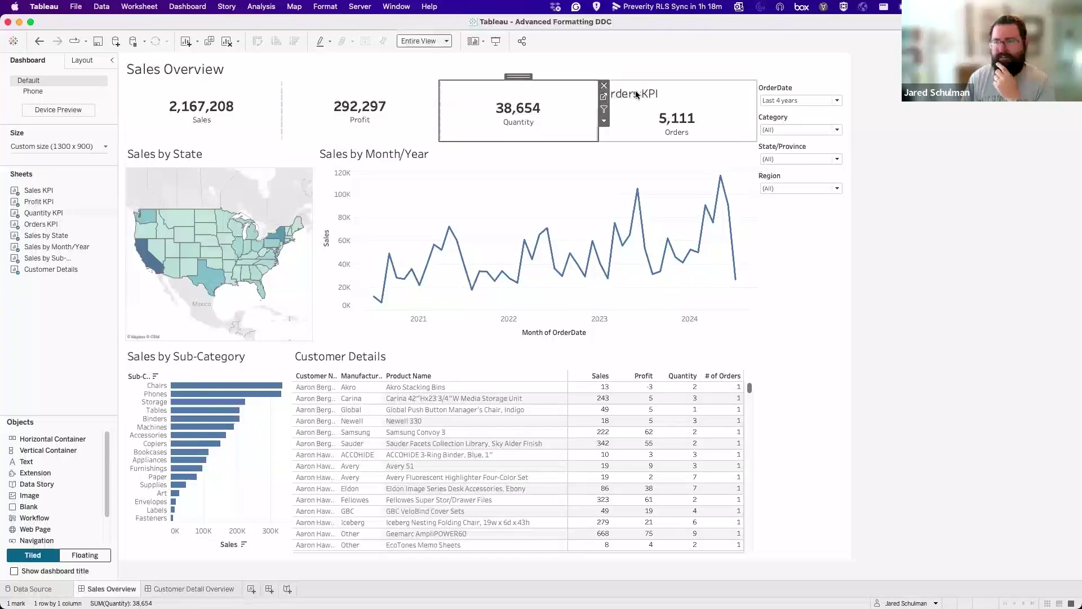
{"action": "left_click", "coordinate": [653, 120]}
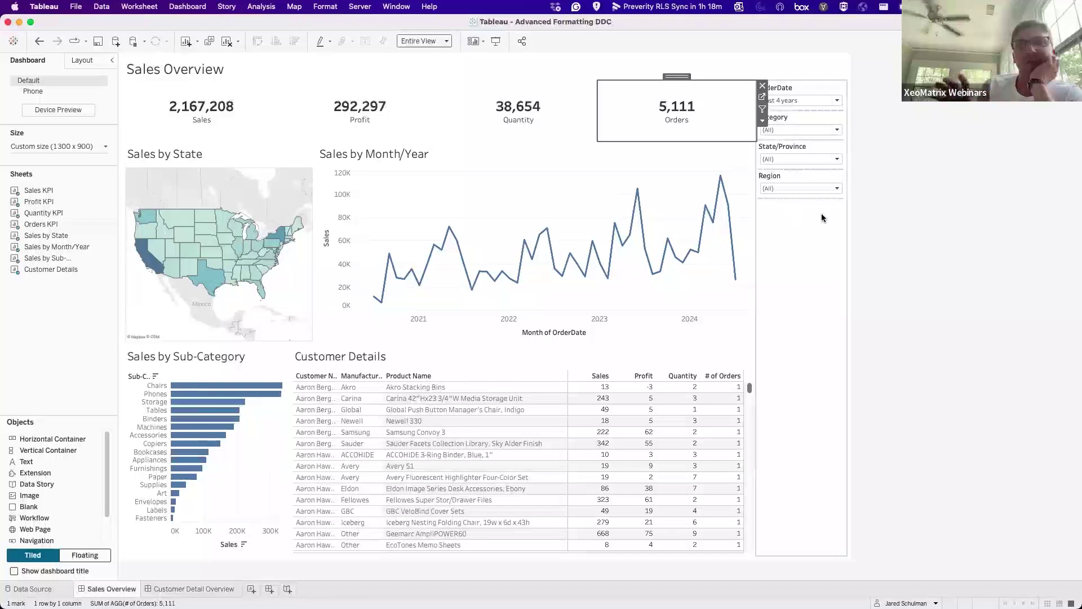
{"action": "left_click", "coordinate": [914, 216]}
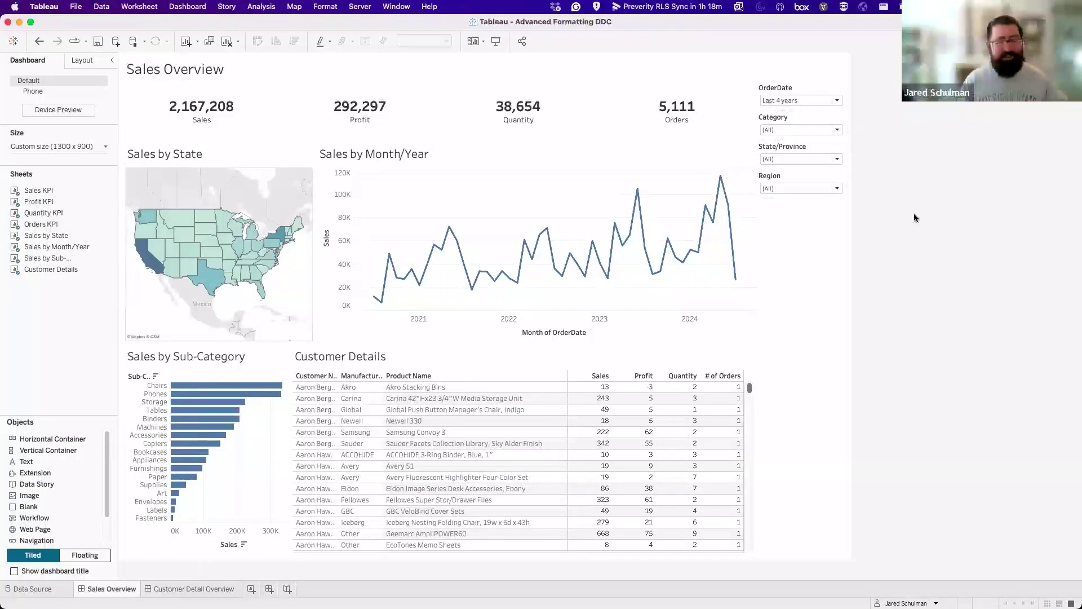
- Select the container around the Orders KPI and check its Distribute Contents Evenly option
{"action": "left_click", "coordinate": [732, 126]}
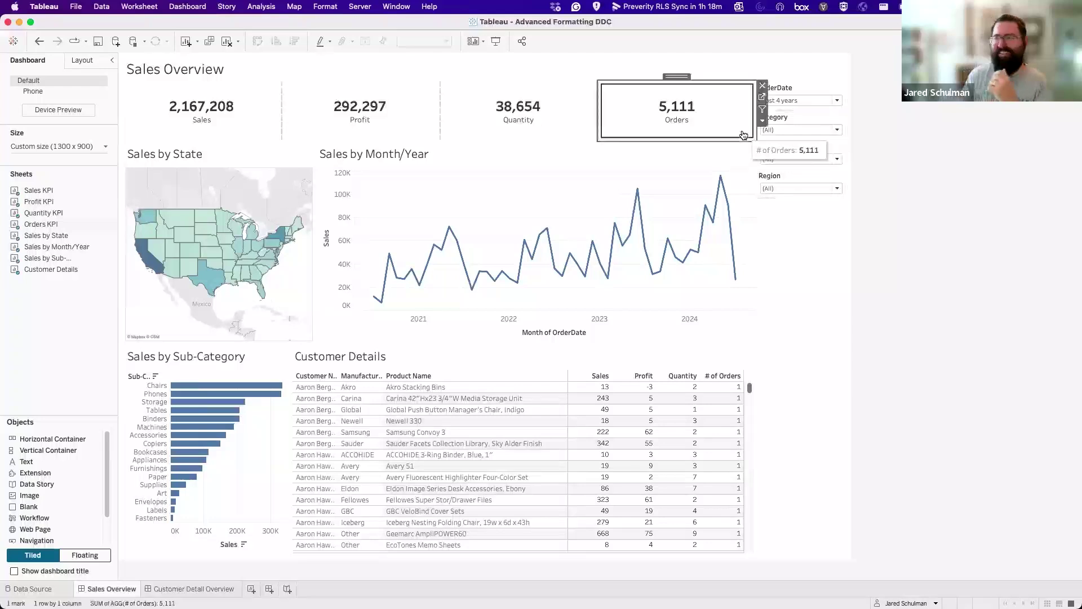
{"action": "double_click", "coordinate": [677, 76]}
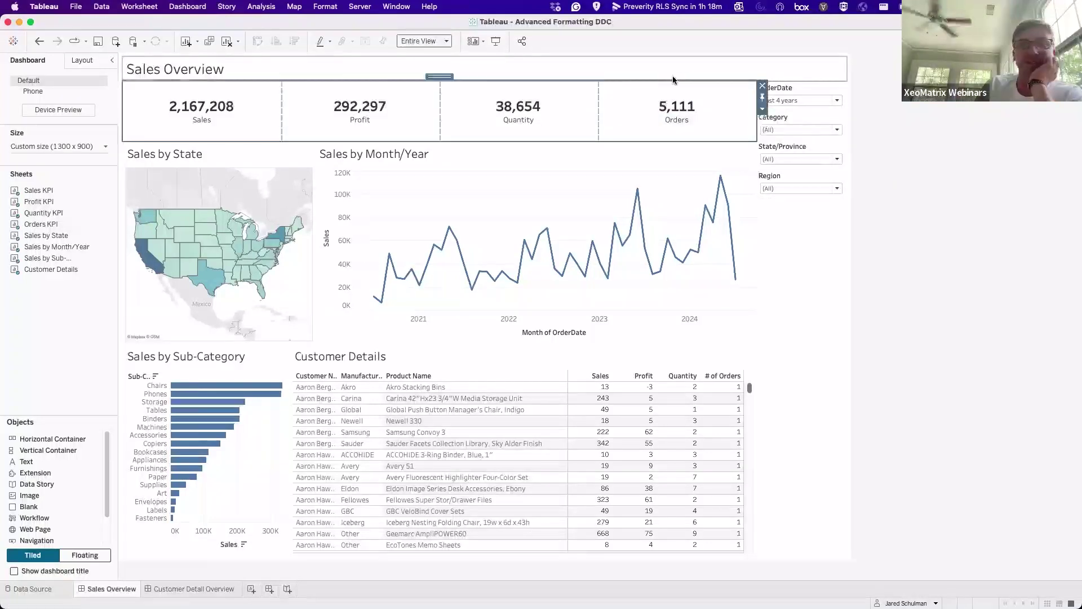
{"action": "left_click", "coordinate": [762, 110]}
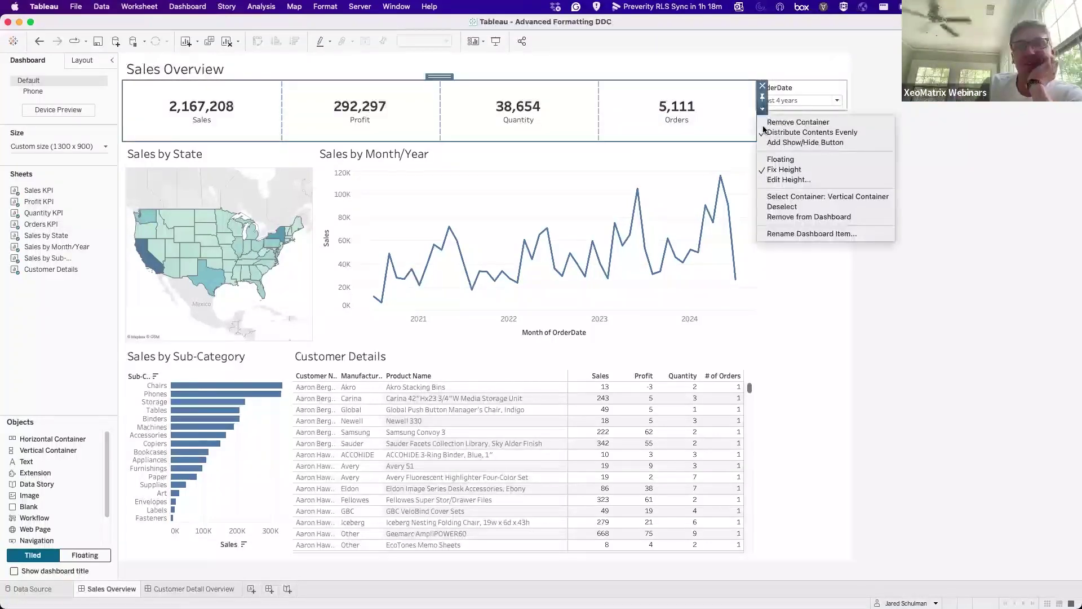
{"action": "left_click", "coordinate": [945, 263]}
- Select the horizontal container that holds the KPI sheets, starting from the Orders KPI sheet
{"action": "left_click", "coordinate": [665, 113]}
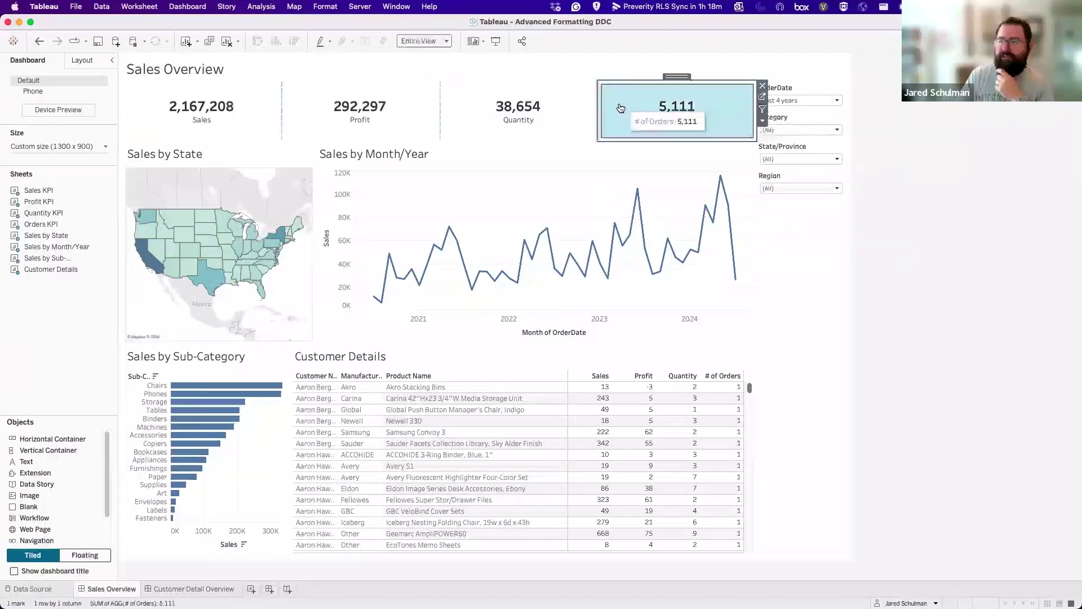
{"action": "left_click", "coordinate": [764, 122]}
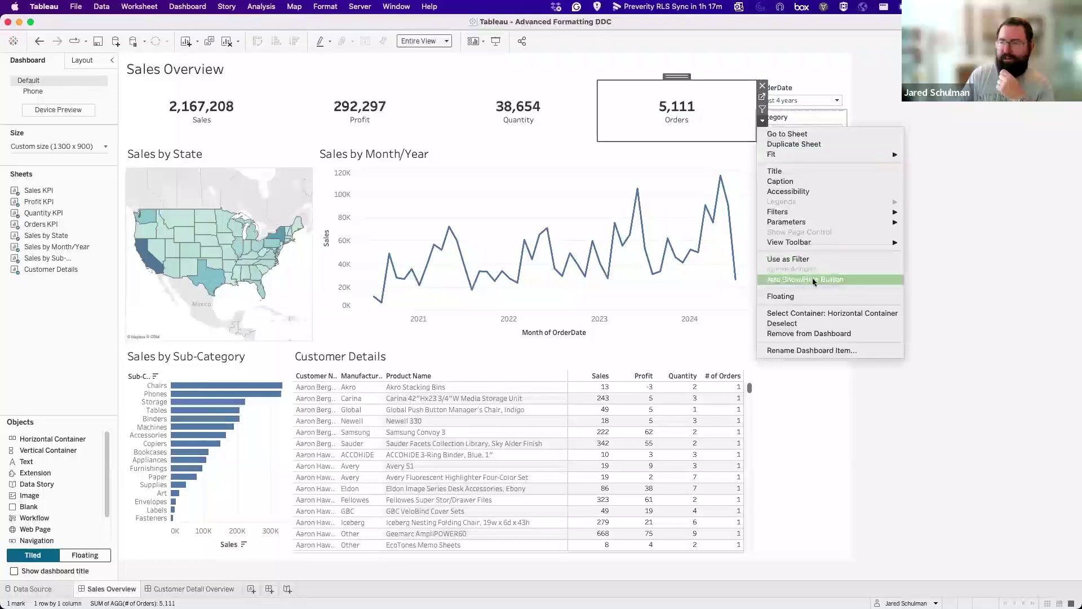
{"action": "left_click", "coordinate": [814, 314]}
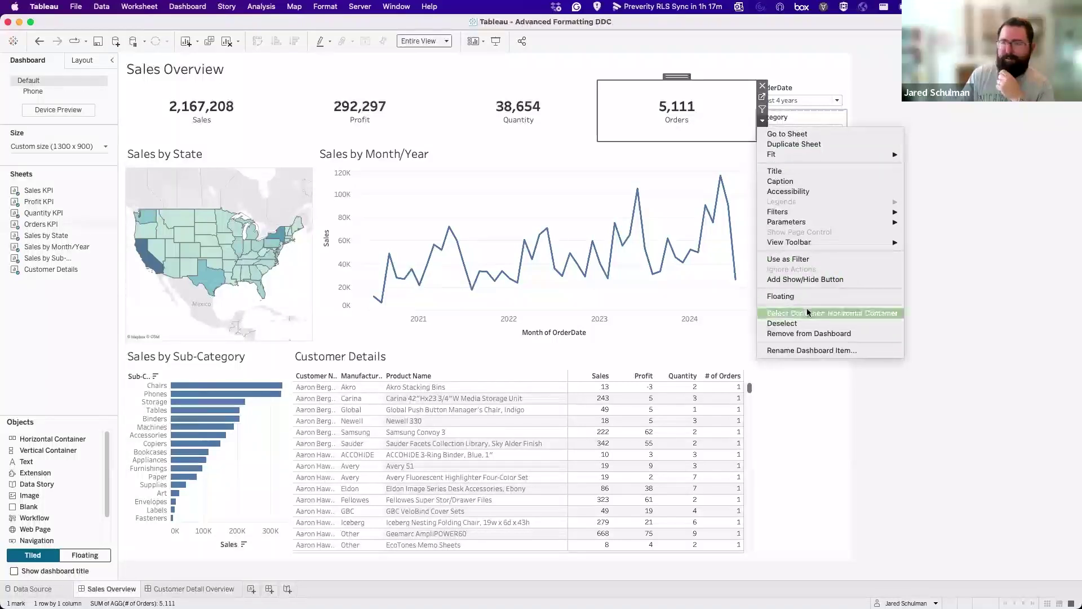
{"action": "left_click", "coordinate": [635, 123]}
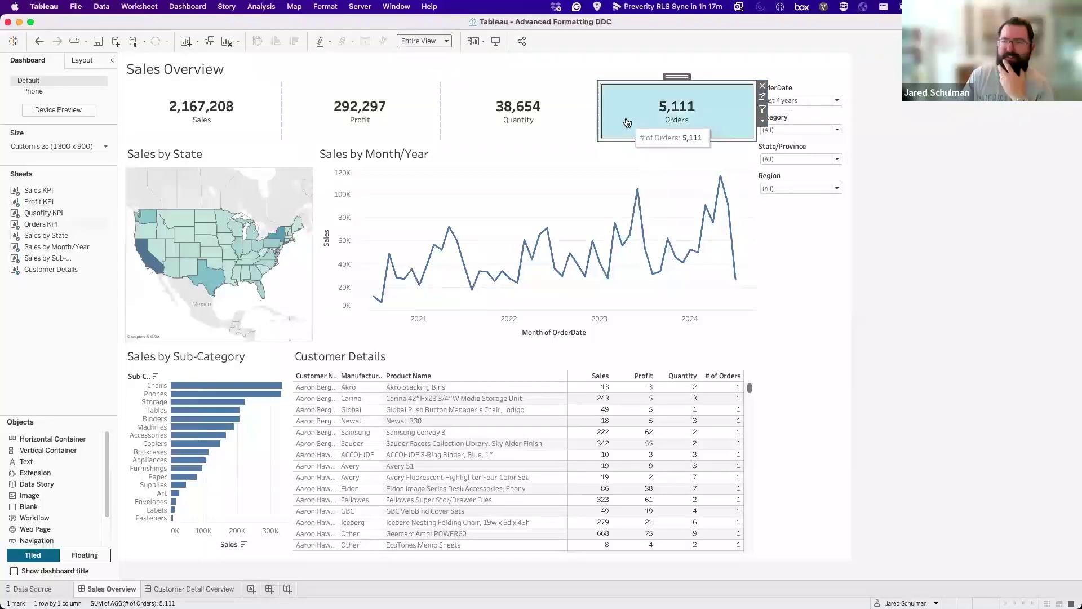
{"action": "double_click", "coordinate": [677, 76]}
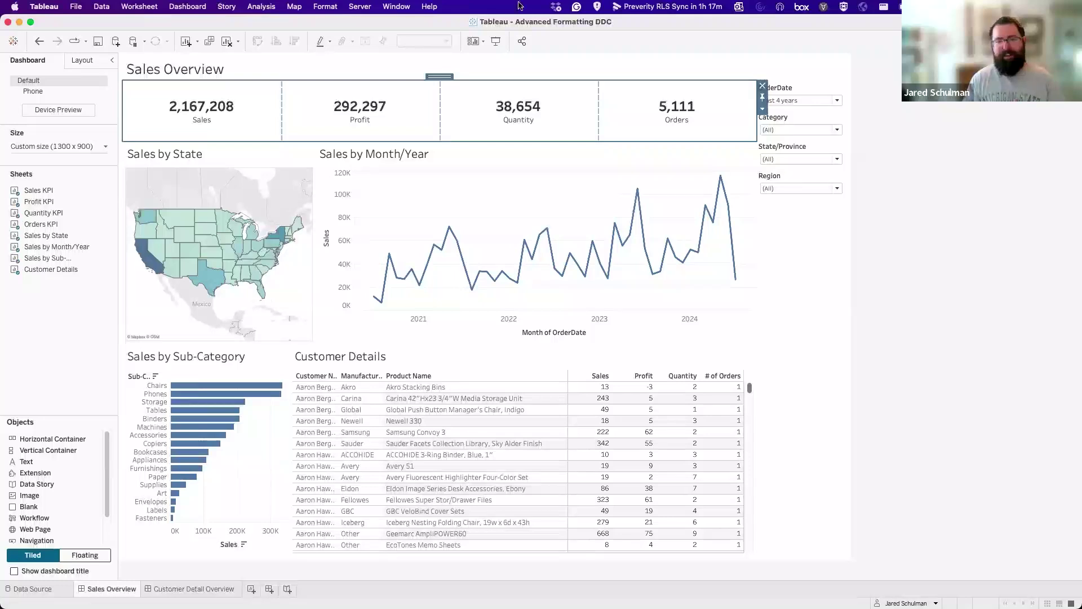
- Undo the hidden titles, Entire View fits and even distribution of the KPI sheets on the Sales Overview dashboard
{"action": "left_click", "coordinate": [39, 42]}
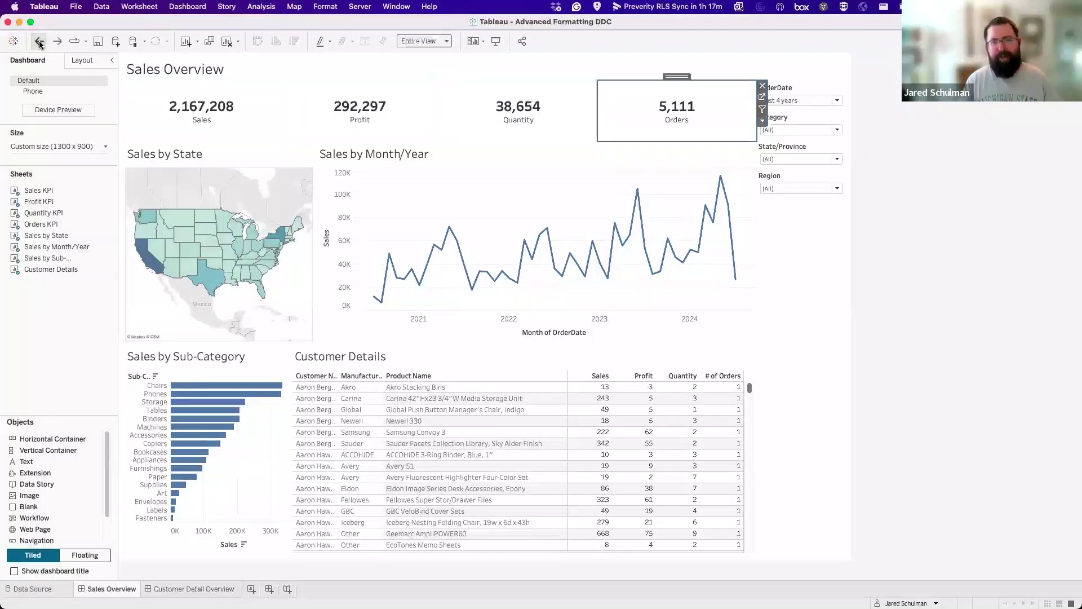
{"action": "left_click", "coordinate": [39, 42]}
{"action": "left_click", "coordinate": [39, 42]}
{"action": "left_click", "coordinate": [39, 42]}
{"action": "left_click", "coordinate": [39, 42]}
{"action": "left_click", "coordinate": [39, 41]}
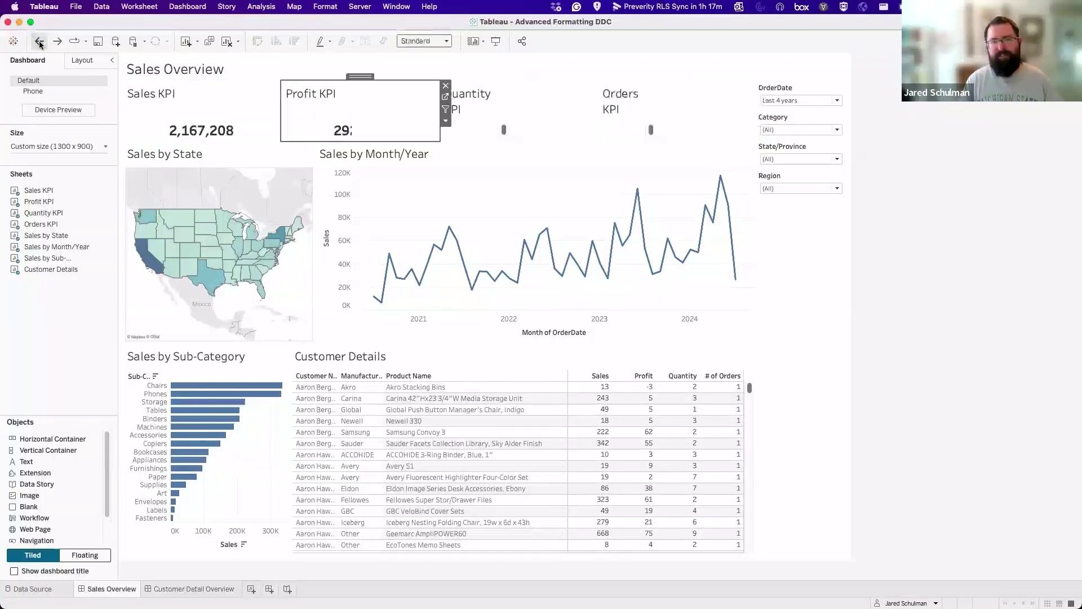
{"action": "left_click", "coordinate": [38, 42]}
{"action": "left_click", "coordinate": [39, 42]}
{"action": "left_click", "coordinate": [39, 42]}
{"action": "left_click", "coordinate": [39, 42]}
{"action": "left_click", "coordinate": [39, 41]}
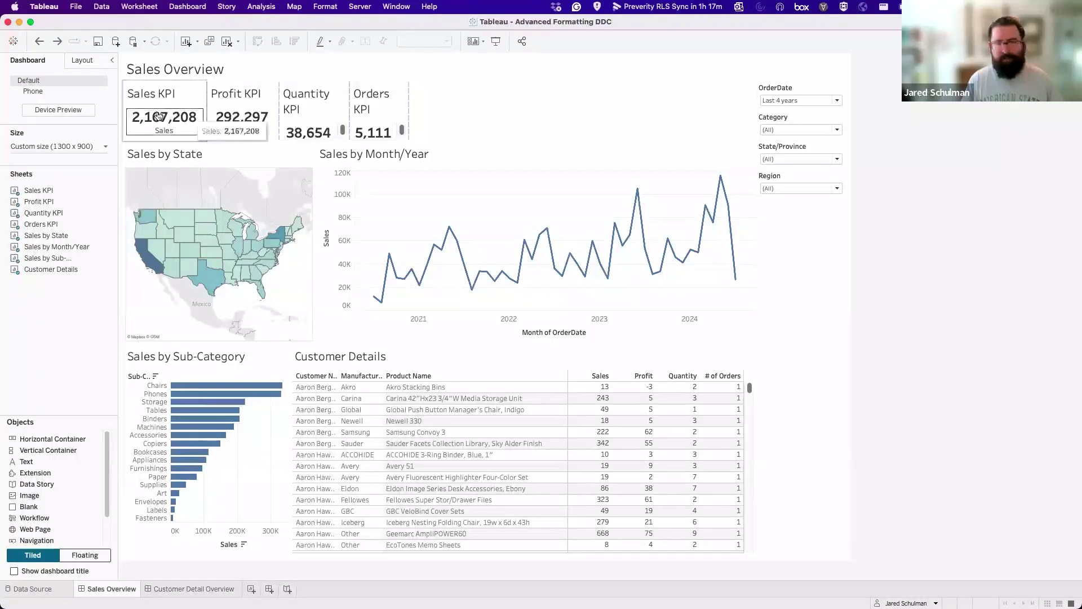
- Redo the even distribution, Entire View fits and hidden titles of the Sales, Profit, Quantity and Orders KPI sheets
{"action": "left_click", "coordinate": [57, 40]}
{"action": "left_click", "coordinate": [57, 40]}
{"action": "left_click", "coordinate": [57, 40]}
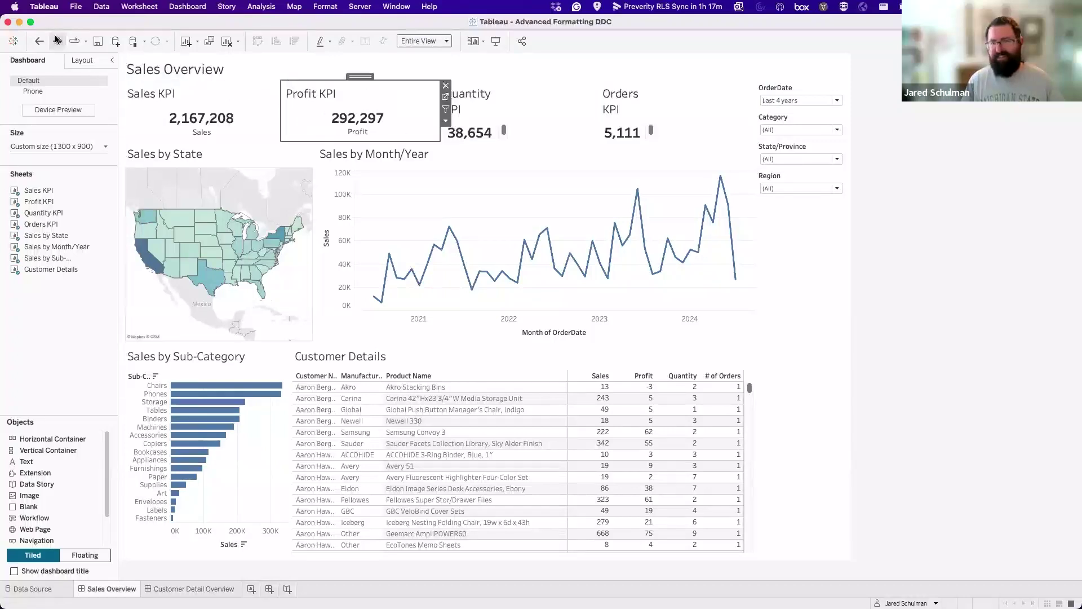
{"action": "left_click", "coordinate": [57, 40]}
{"action": "left_click", "coordinate": [57, 40]}
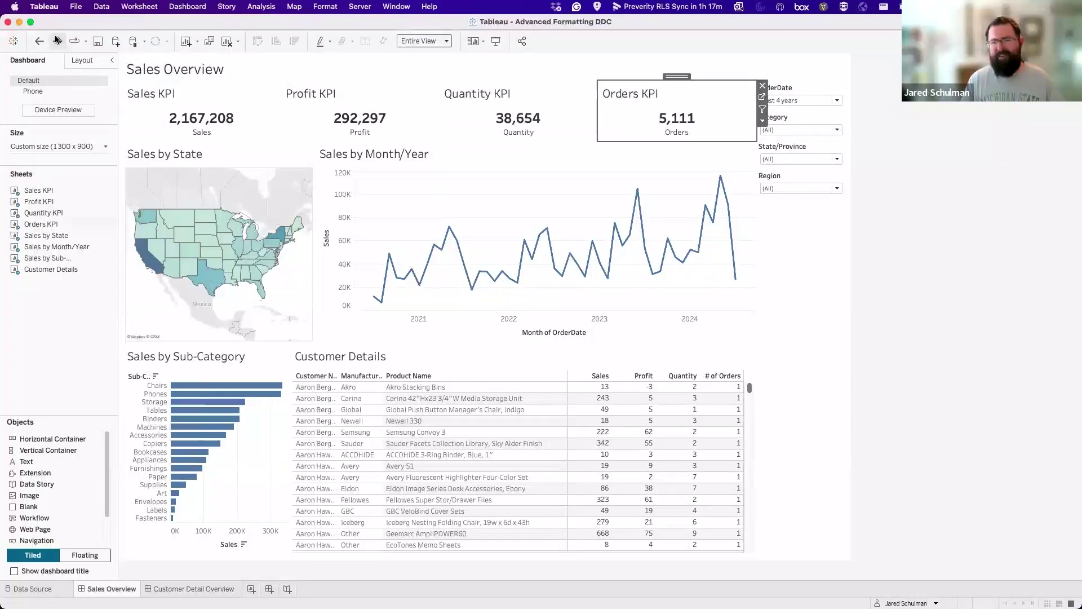
{"action": "left_click", "coordinate": [56, 40]}
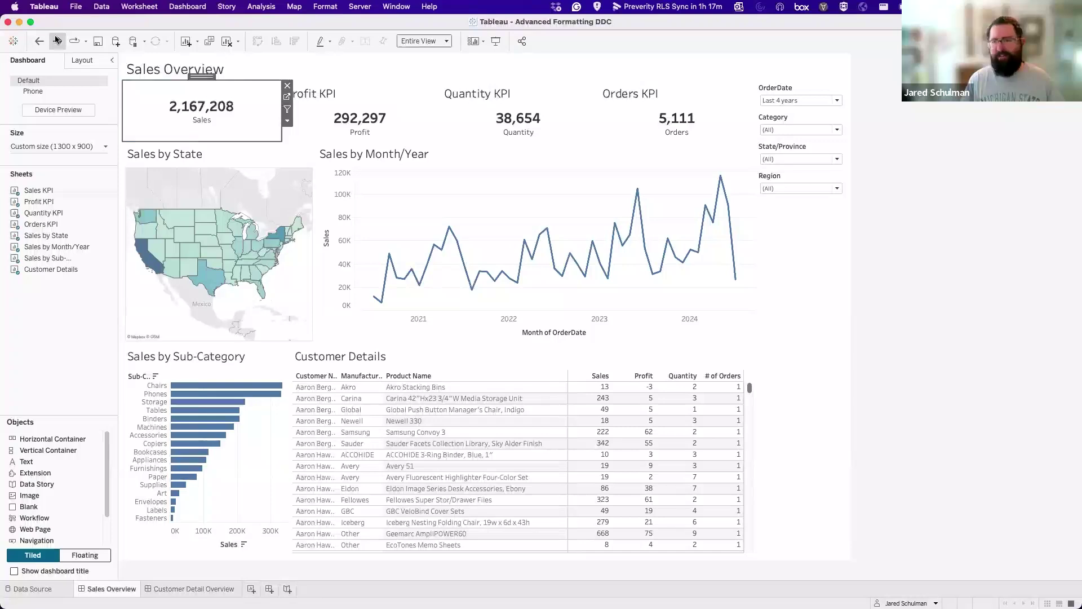
{"action": "left_click", "coordinate": [56, 40]}
{"action": "left_click", "coordinate": [57, 40]}
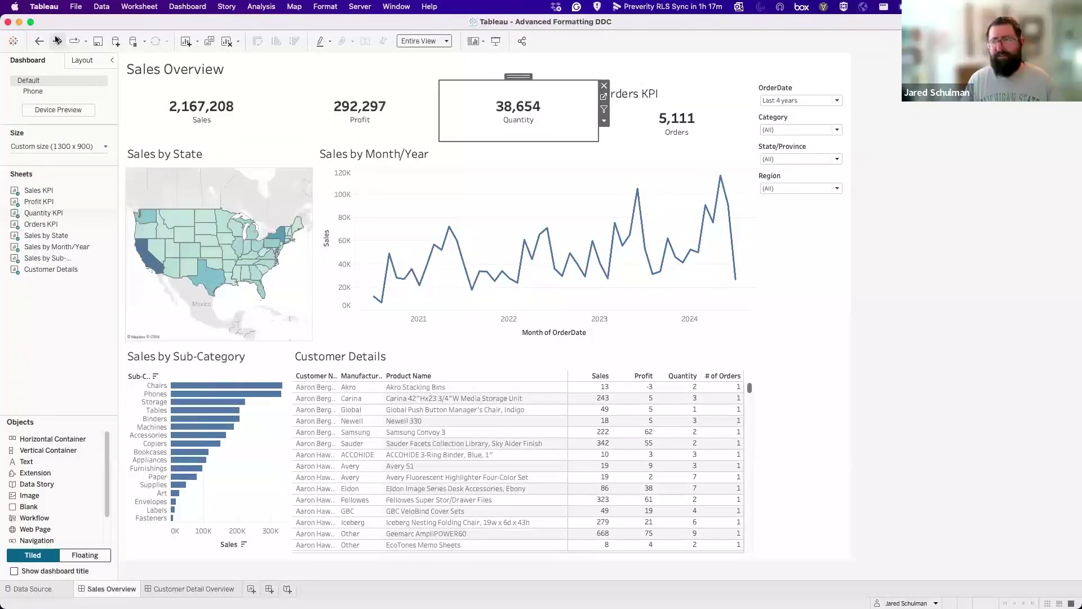
{"action": "left_click", "coordinate": [57, 40]}
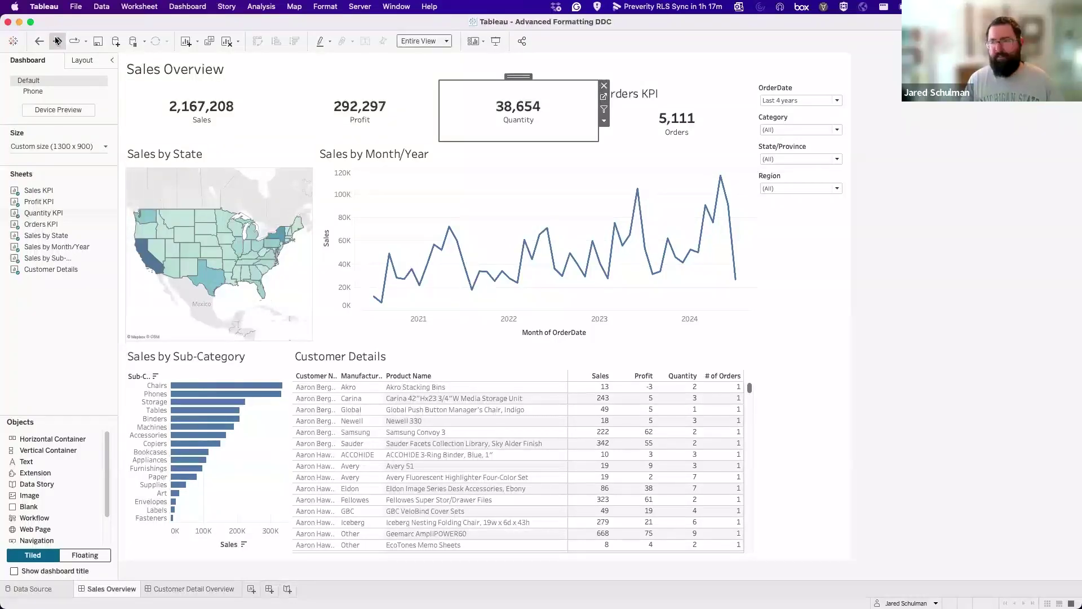
- Distribute contents evenly in the horizontal container holding the Sales by State and Sales by Month/Year sheets
{"action": "left_click", "coordinate": [459, 202]}
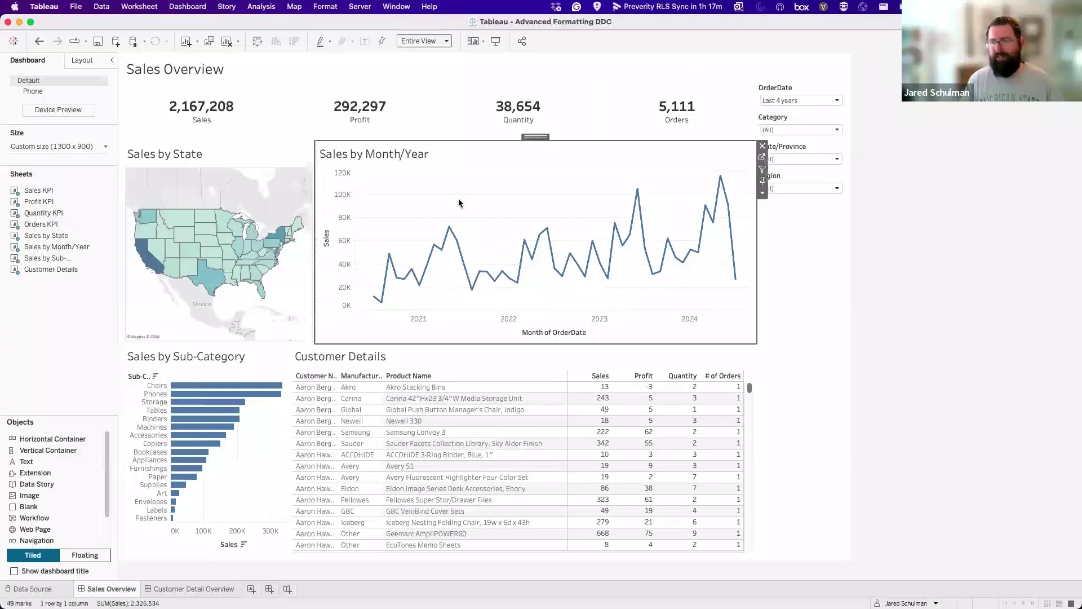
{"action": "double_click", "coordinate": [532, 136]}
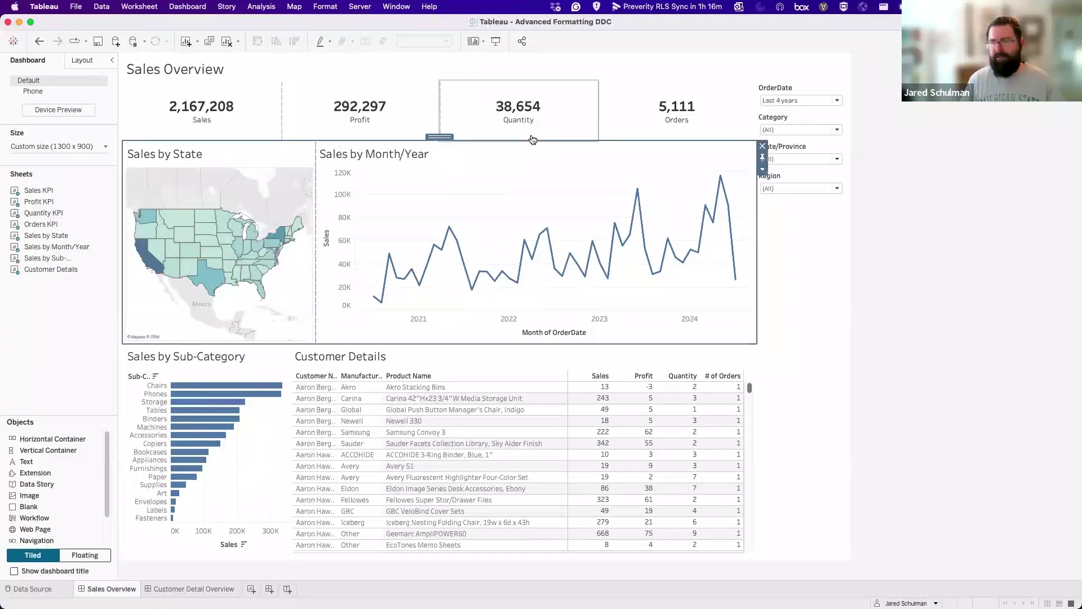
{"action": "left_click", "coordinate": [733, 169]}
{"action": "left_click", "coordinate": [763, 192]}
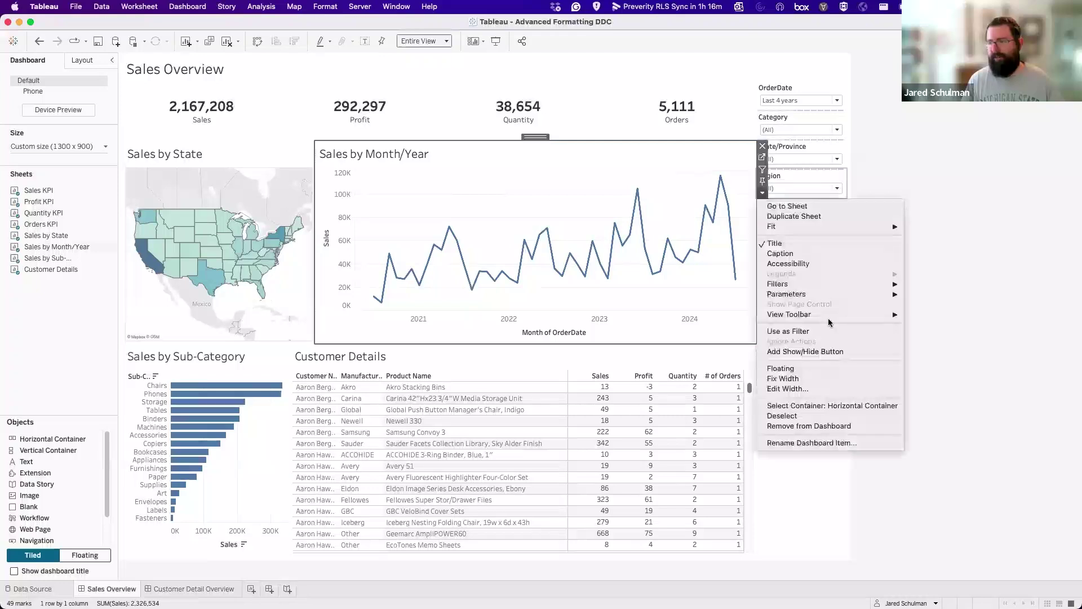
{"action": "left_click", "coordinate": [824, 406]}
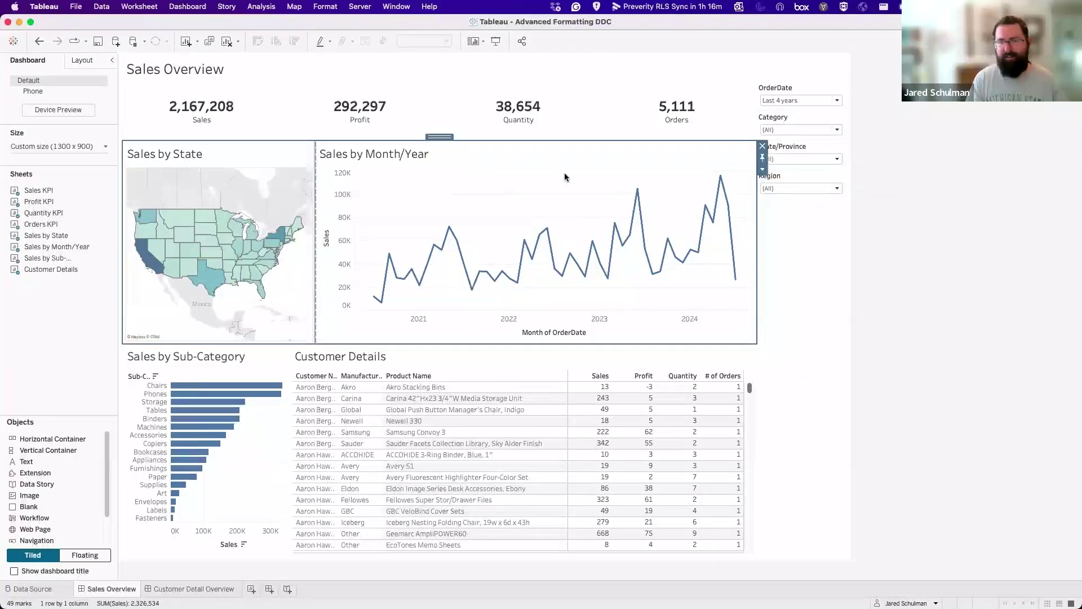
{"action": "left_click", "coordinate": [762, 169]}
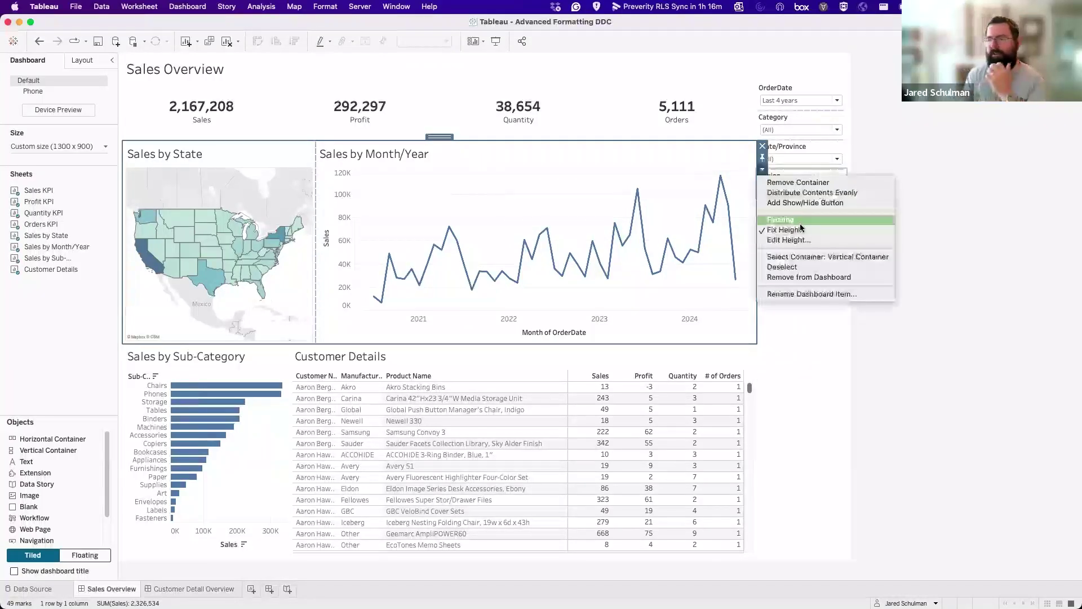
{"action": "left_click", "coordinate": [796, 193]}
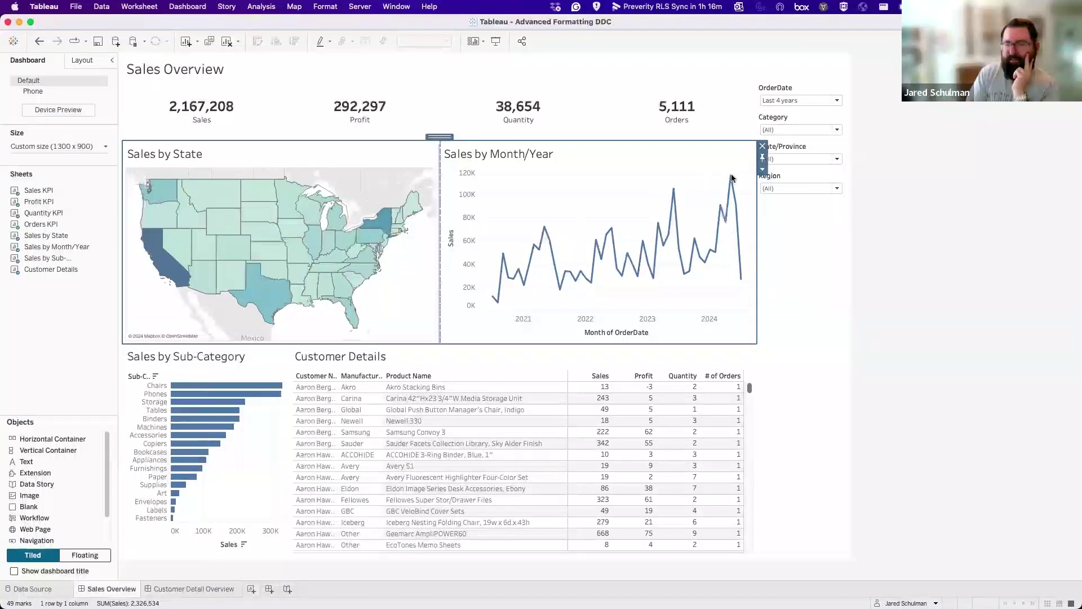
- Turn off even distribution for the Sales by State and Sales by Month/Year container, and deselect it
{"action": "left_click", "coordinate": [761, 170]}
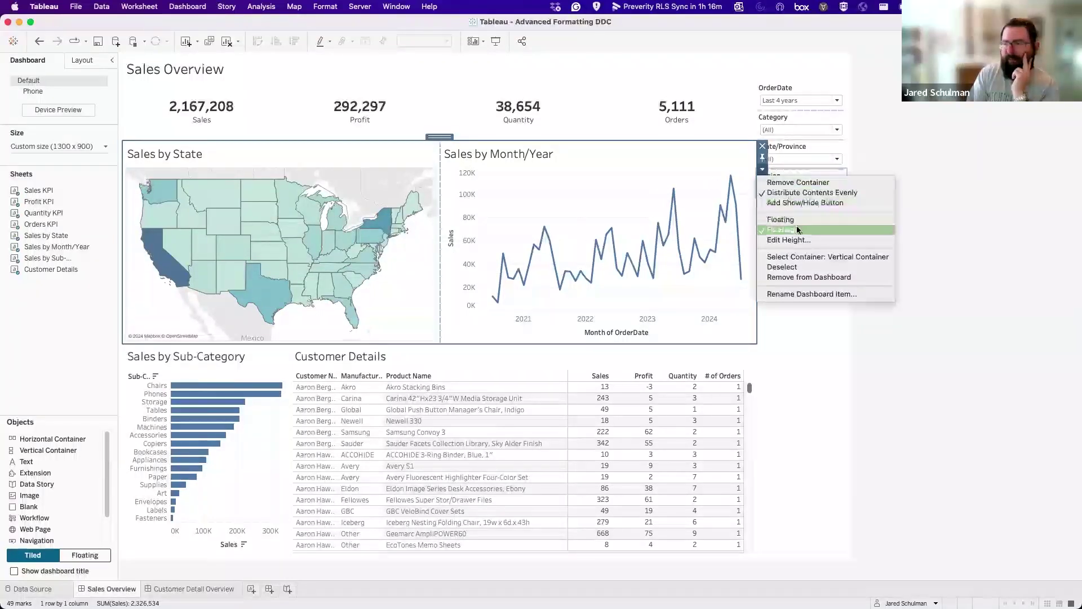
{"action": "left_click", "coordinate": [753, 186]}
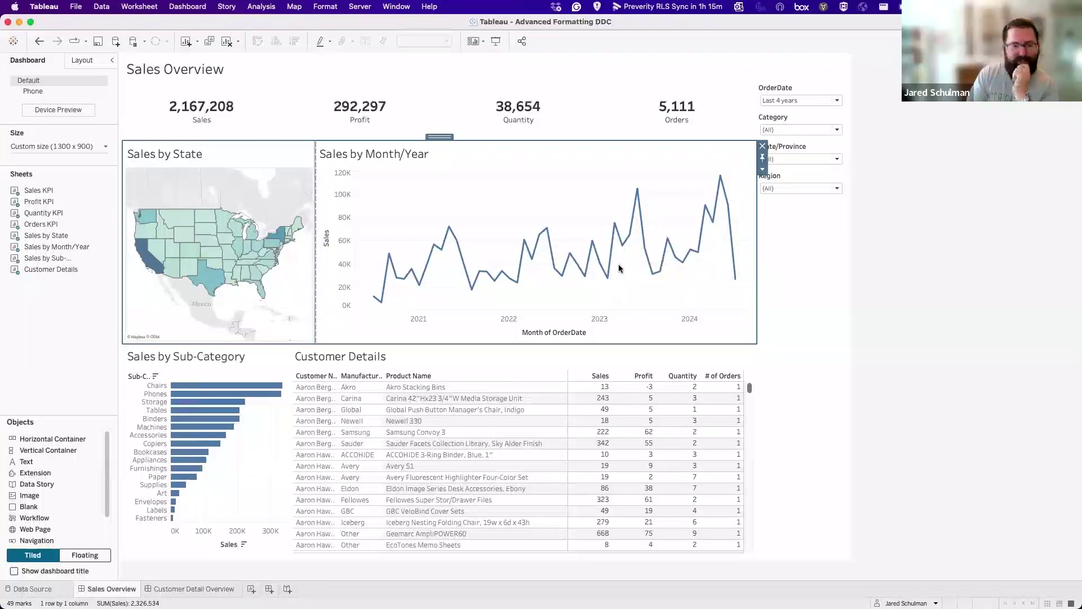
{"action": "mouse_move", "coordinate": [616, 263]}
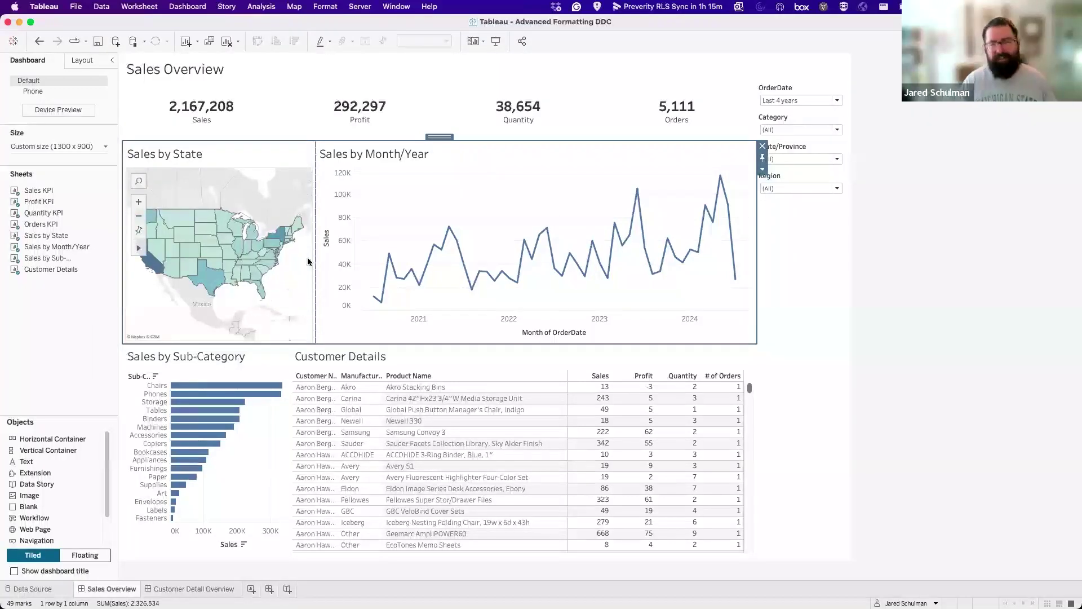
{"action": "mouse_move", "coordinate": [271, 250]}
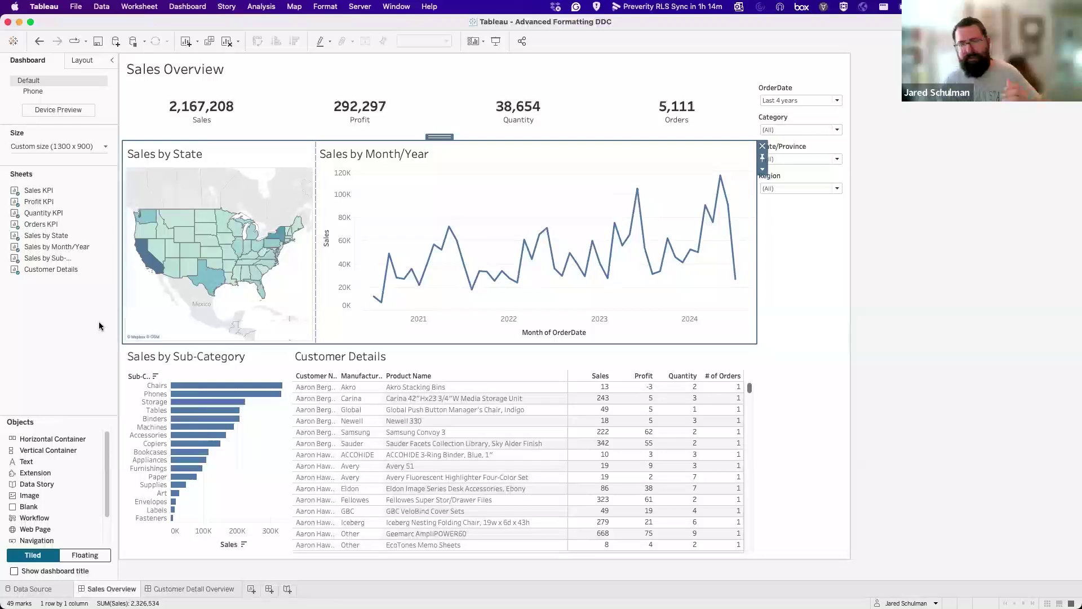
{"action": "left_click", "coordinate": [895, 260]}
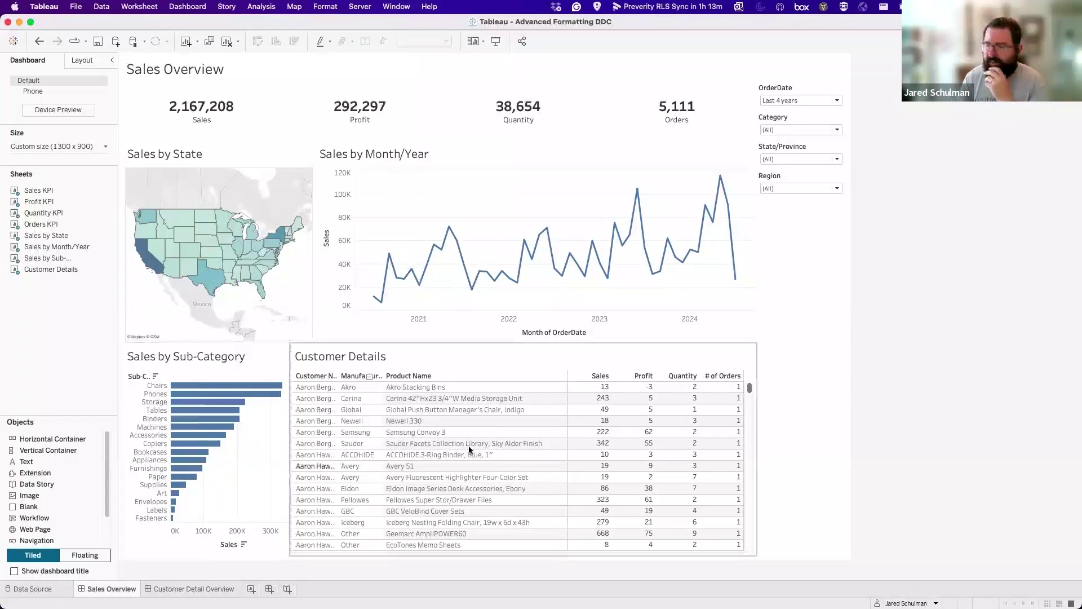
- Examine the rows of the Customer Details table on the Sales Overview dashboard
{"action": "scroll", "coordinate": [617, 472], "scroll_direction": "down", "scroll_amount": 3}
{"action": "scroll", "coordinate": [617, 472], "scroll_direction": "down", "scroll_amount": 10}
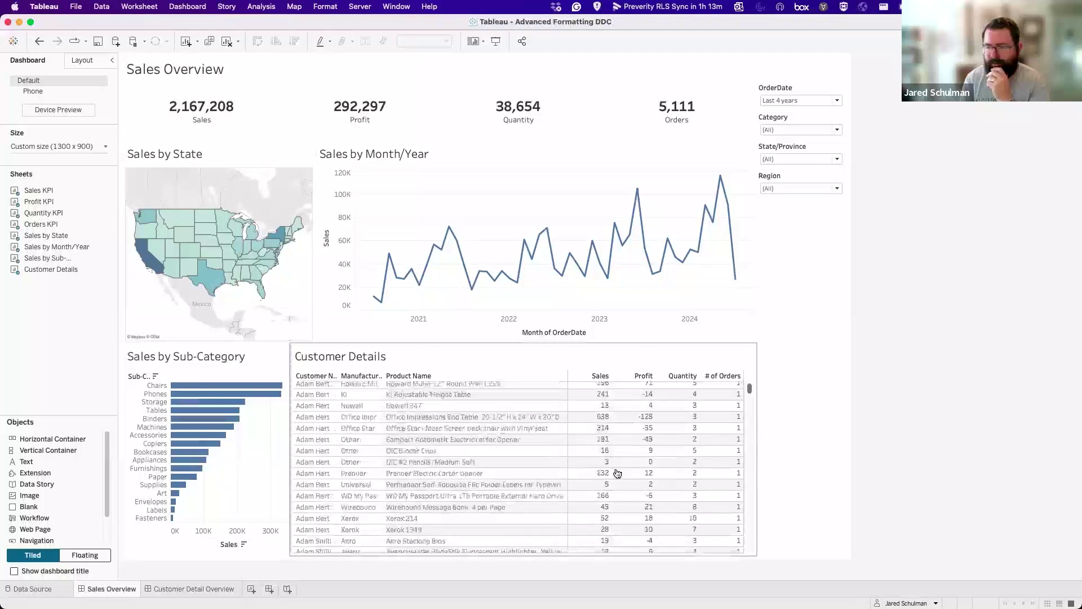
{"action": "scroll", "coordinate": [616, 472], "scroll_direction": "down", "scroll_amount": 10}
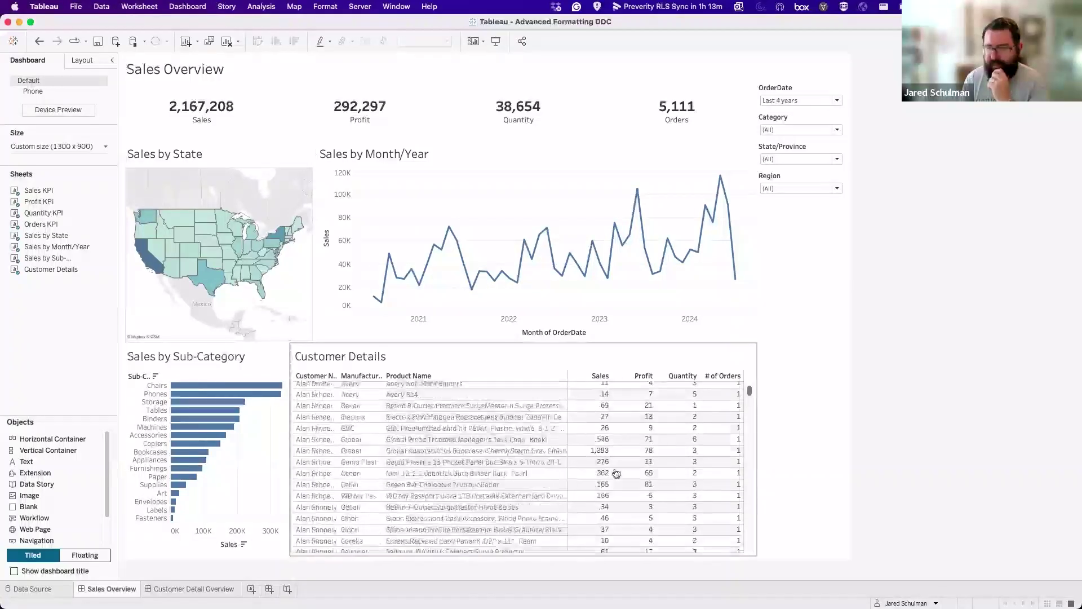
{"action": "scroll", "coordinate": [616, 472], "scroll_direction": "down", "scroll_amount": 10}
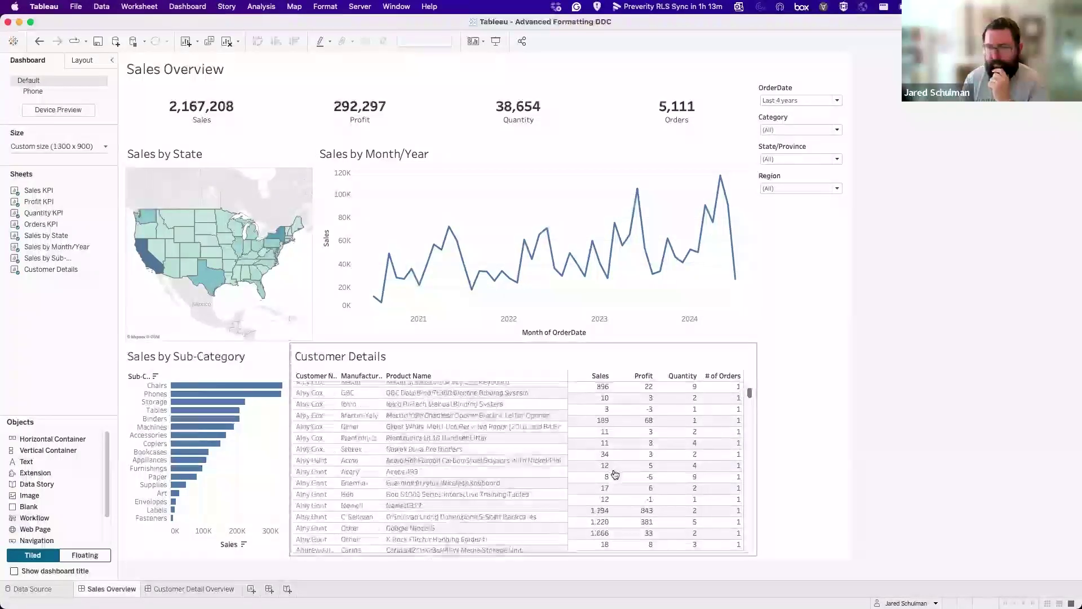
{"action": "scroll", "coordinate": [615, 473], "scroll_direction": "up", "scroll_amount": 8}
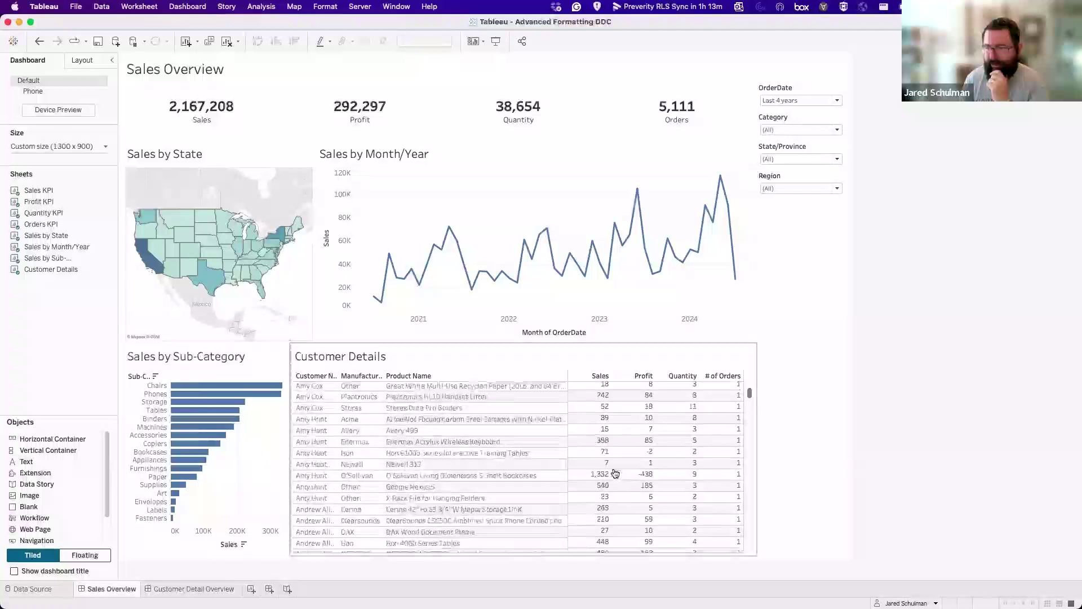
{"action": "scroll", "coordinate": [614, 474], "scroll_direction": "up", "scroll_amount": 8}
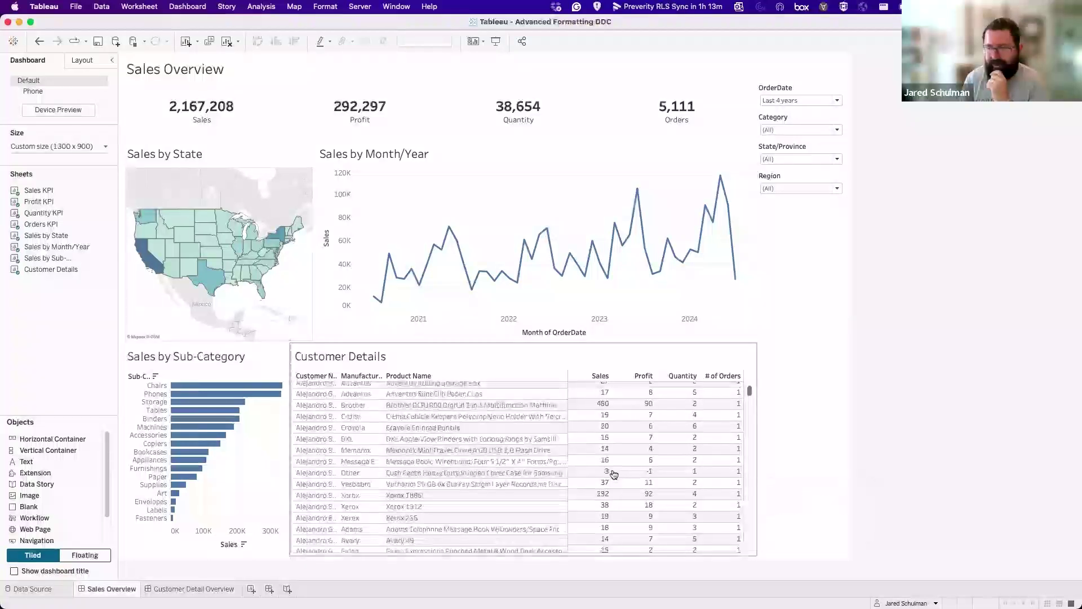
{"action": "scroll", "coordinate": [612, 473], "scroll_direction": "up", "scroll_amount": 10}
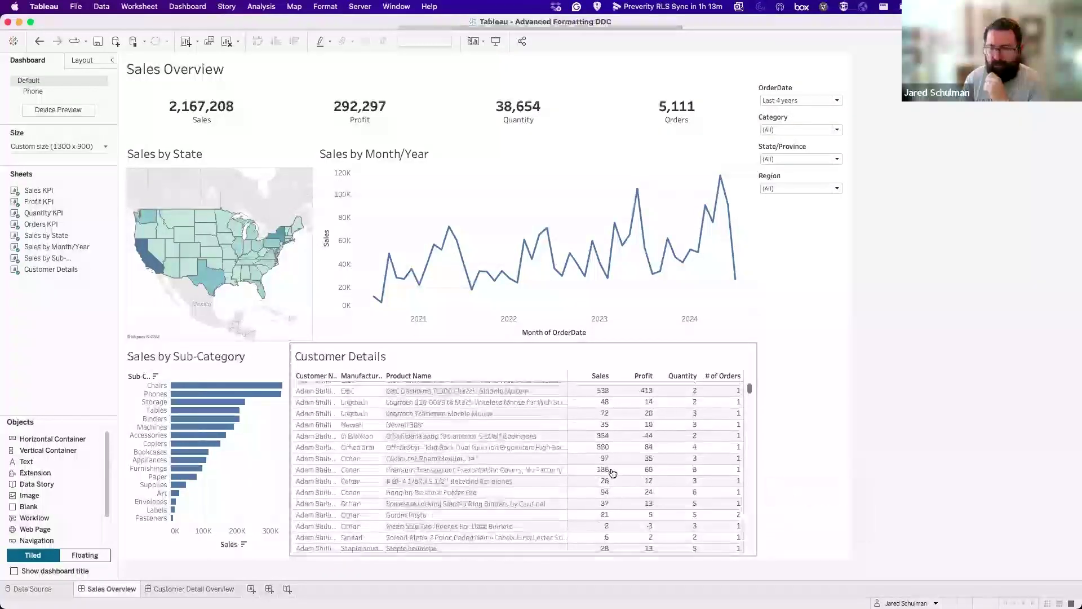
{"action": "scroll", "coordinate": [555, 480], "scroll_direction": "up", "scroll_amount": 5}
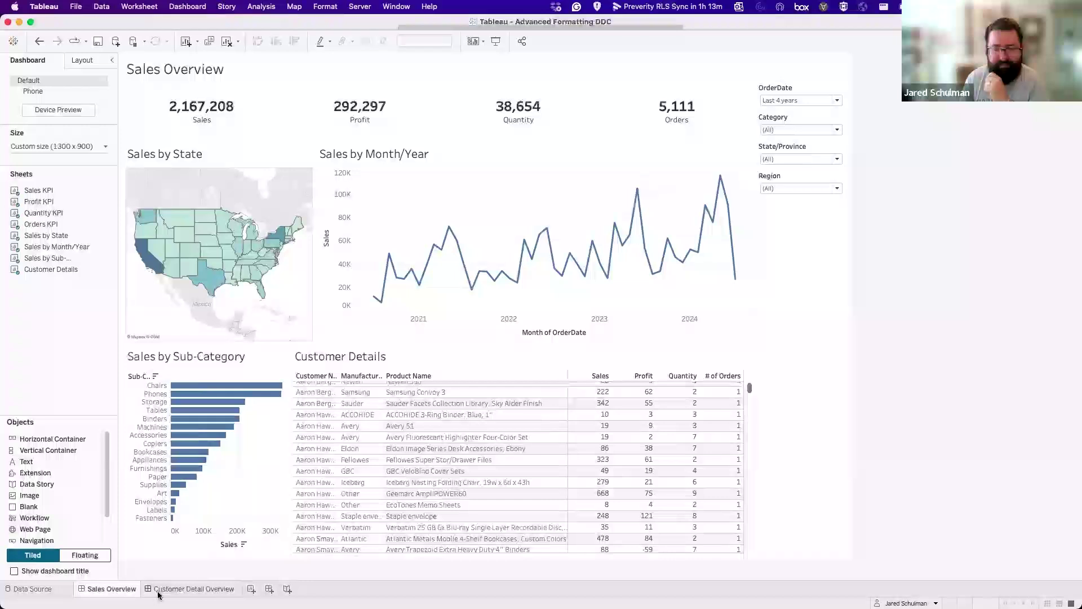
- Open the Customer Detail Overview dashboard and examine the rows of its Customer Details table
{"action": "left_click", "coordinate": [158, 592]}
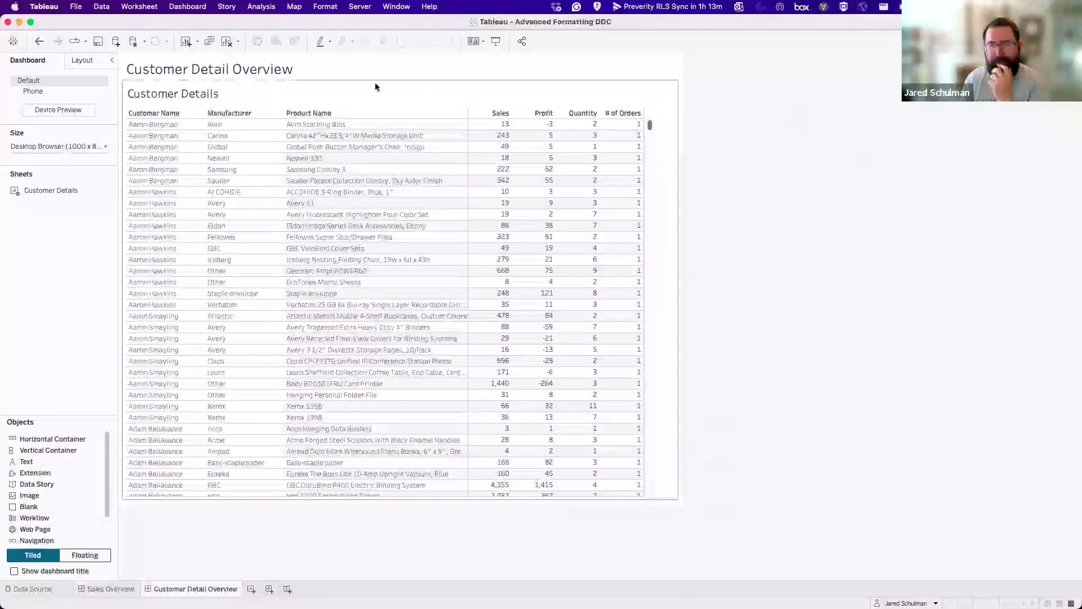
{"action": "mouse_move", "coordinate": [577, 350]}
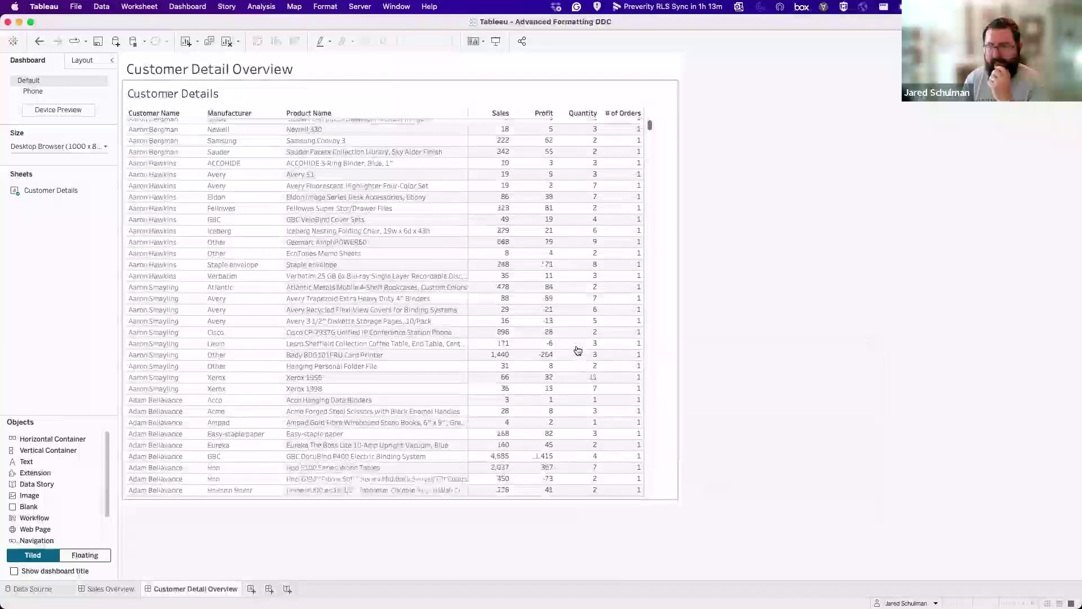
{"action": "scroll", "coordinate": [580, 347], "scroll_direction": "down", "scroll_amount": 10}
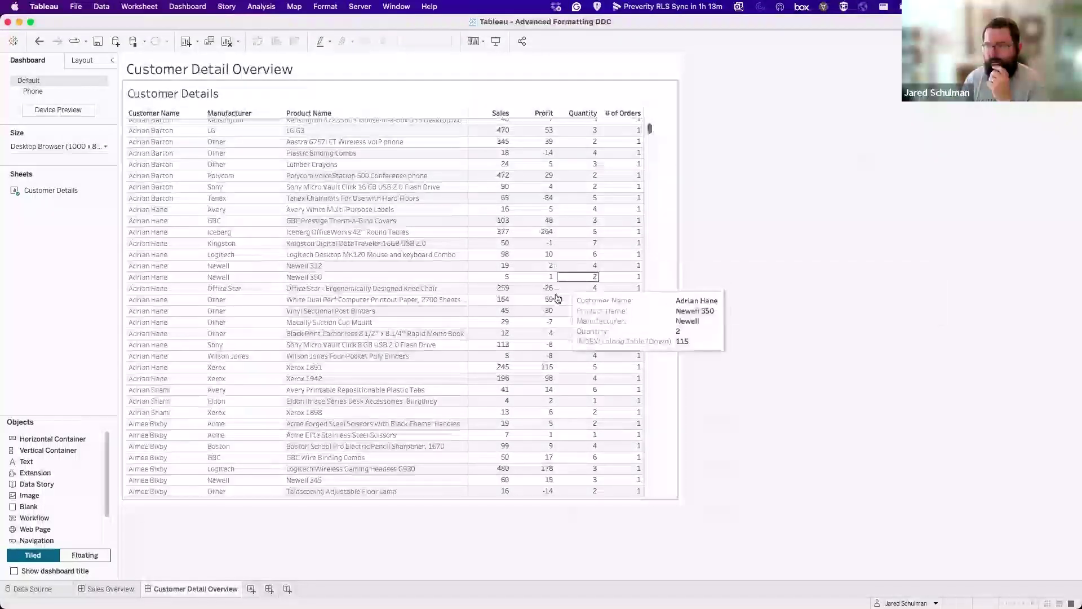
{"action": "scroll", "coordinate": [558, 307], "scroll_direction": "down", "scroll_amount": 10}
{"action": "scroll", "coordinate": [555, 304], "scroll_direction": "down", "scroll_amount": 10}
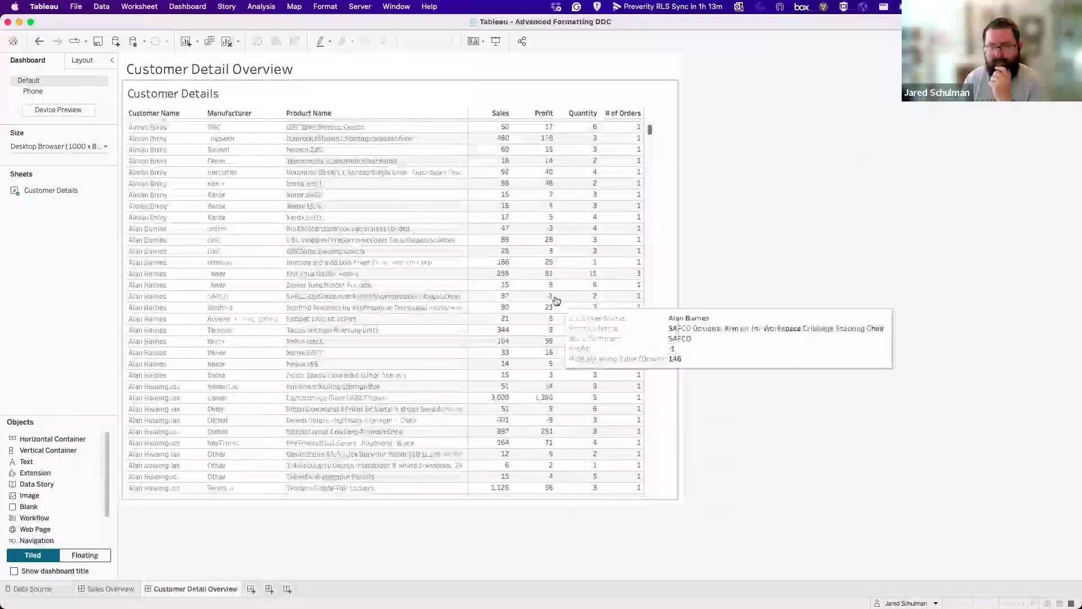
{"action": "scroll", "coordinate": [168, 193], "scroll_direction": "up", "scroll_amount": 20}
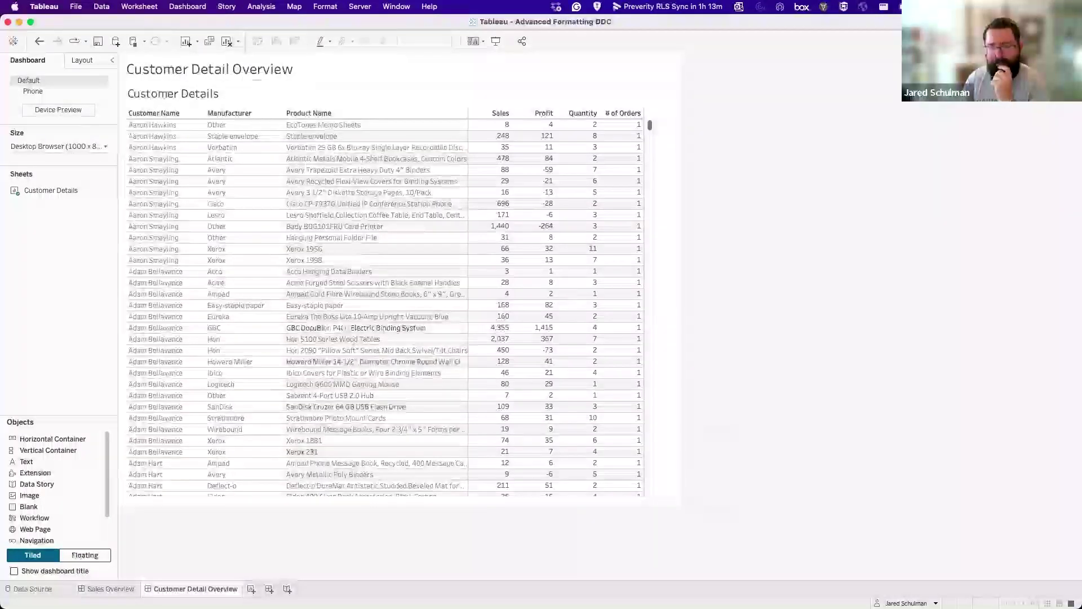
- Remove the Customer Details sheet from the Sales Overview dashboard, and switch to the Customer Detail Overview dashboard
{"action": "left_click", "coordinate": [127, 593]}
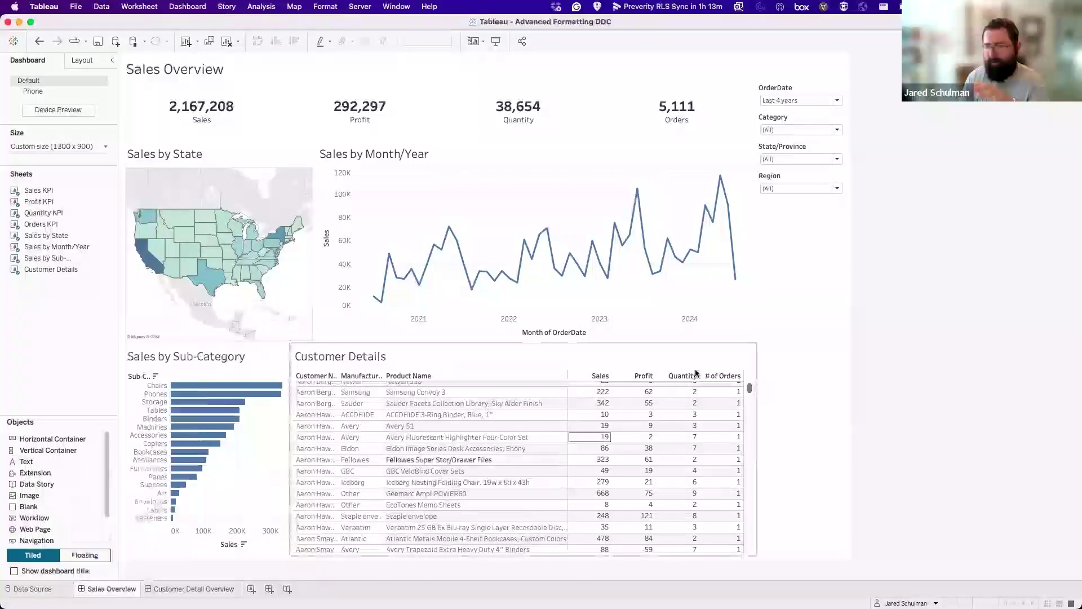
{"action": "left_click", "coordinate": [750, 361]}
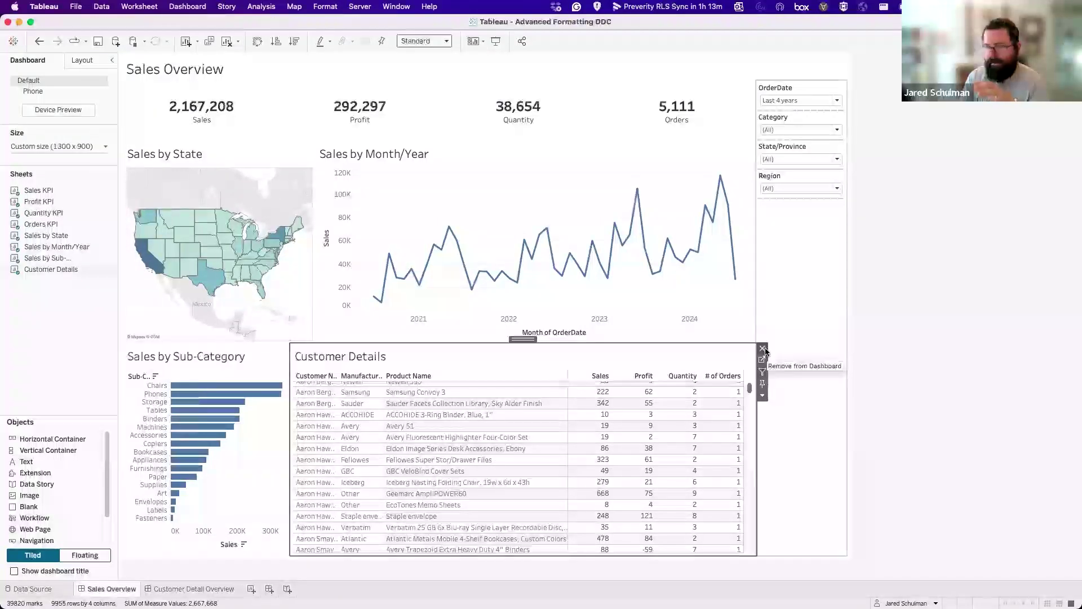
{"action": "left_click", "coordinate": [764, 348]}
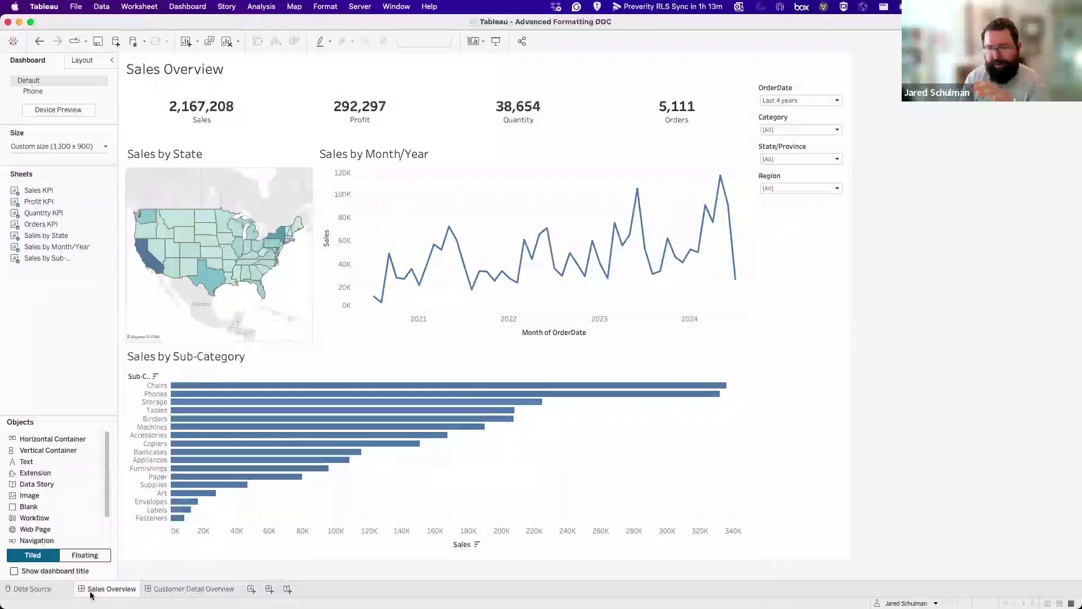
{"action": "left_click", "coordinate": [185, 590]}
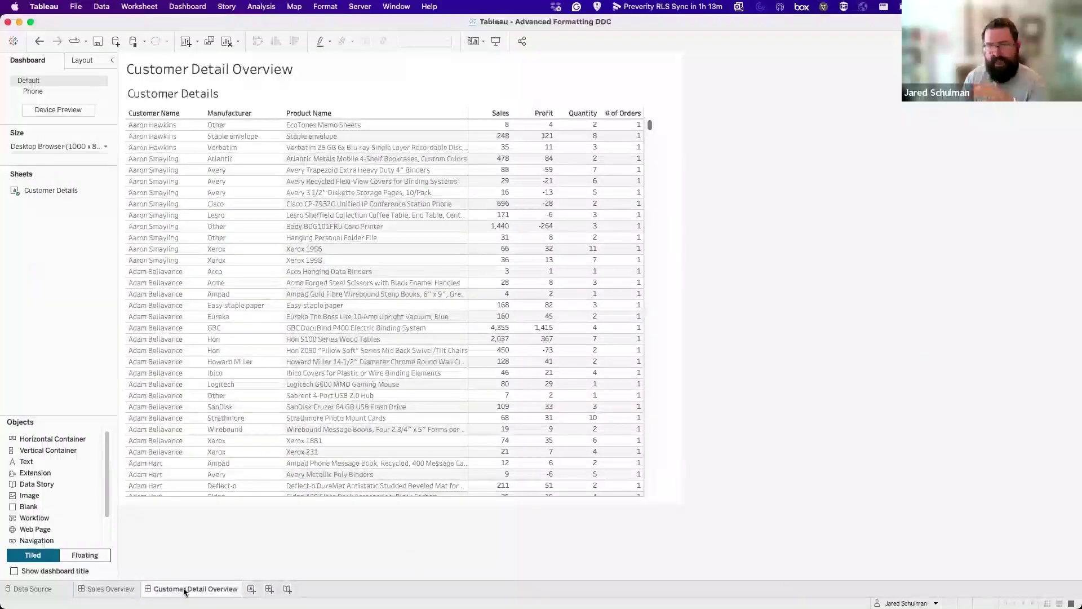
- Switch to the Sales Overview dashboard and start a new filter action in its dashboard actions
{"action": "left_click", "coordinate": [111, 589]}
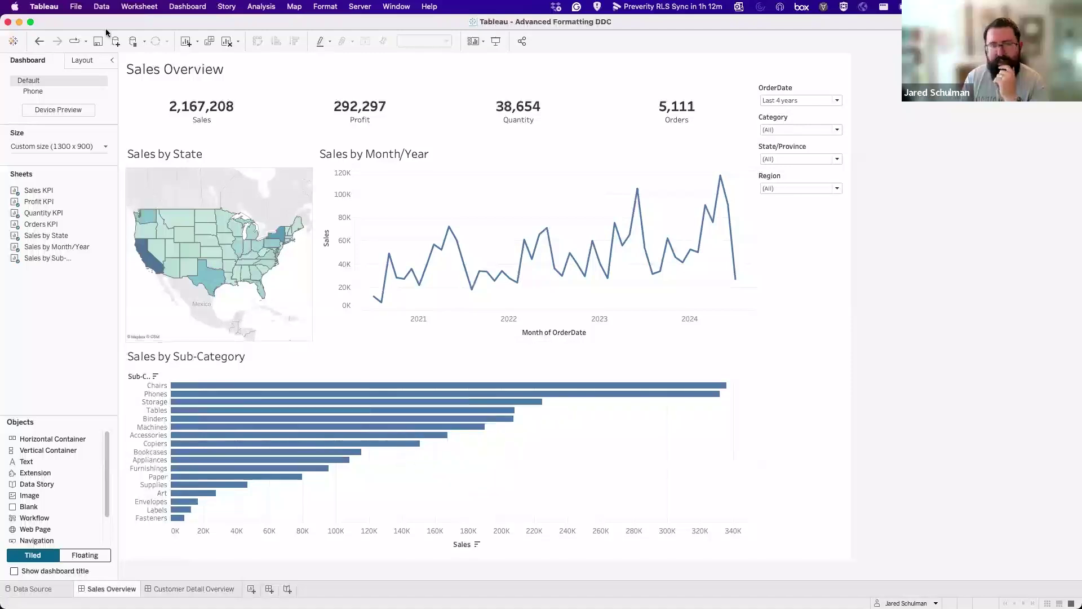
{"action": "left_click", "coordinate": [471, 472]}
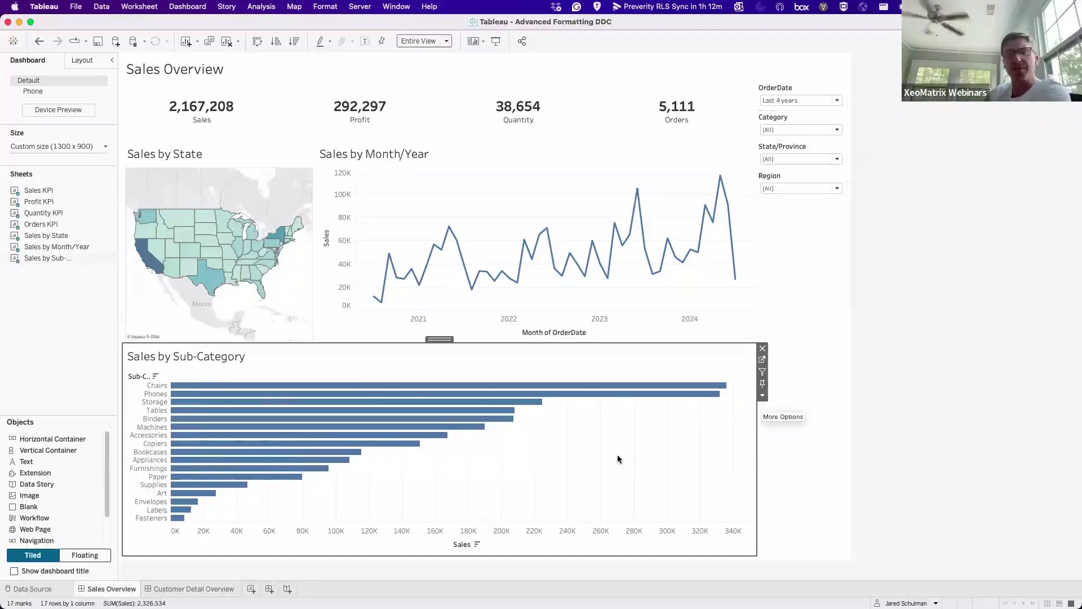
{"action": "left_click", "coordinate": [185, 6]}
{"action": "left_click", "coordinate": [188, 173]}
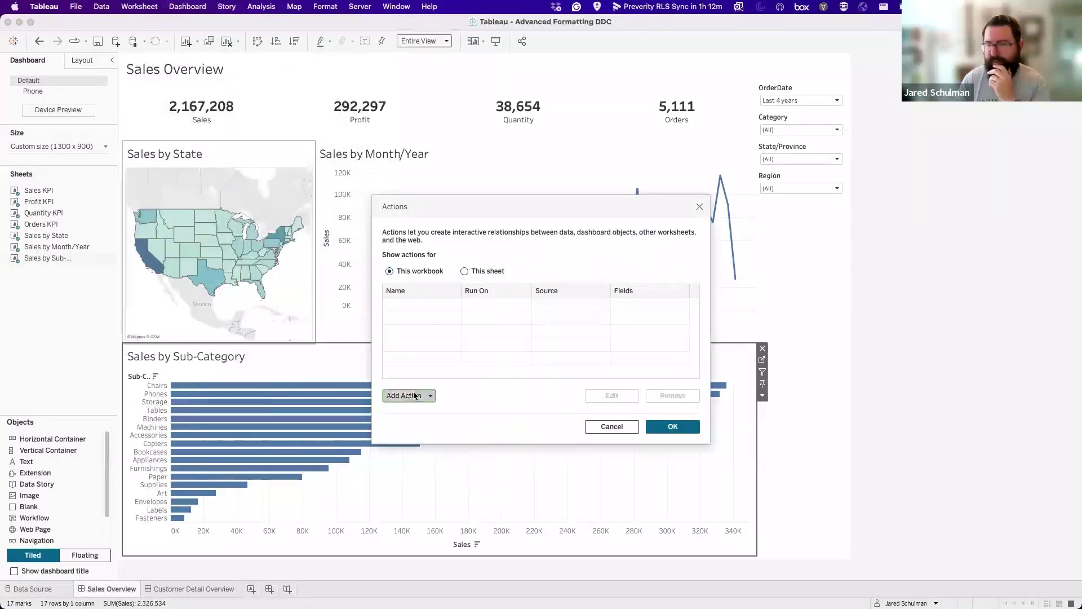
{"action": "left_click", "coordinate": [420, 395]}
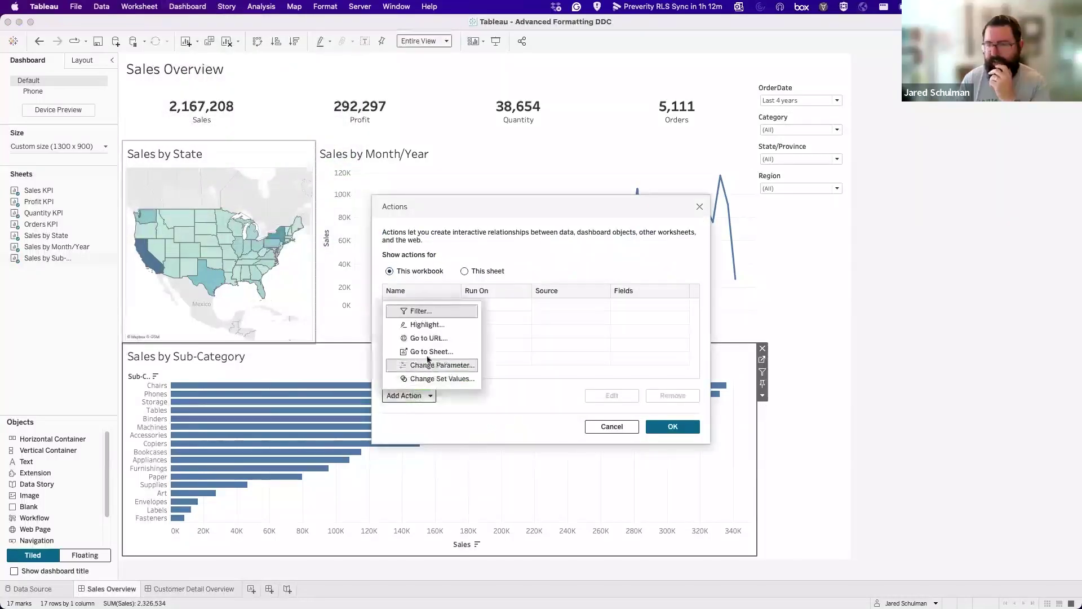
{"action": "left_click", "coordinate": [434, 311]}
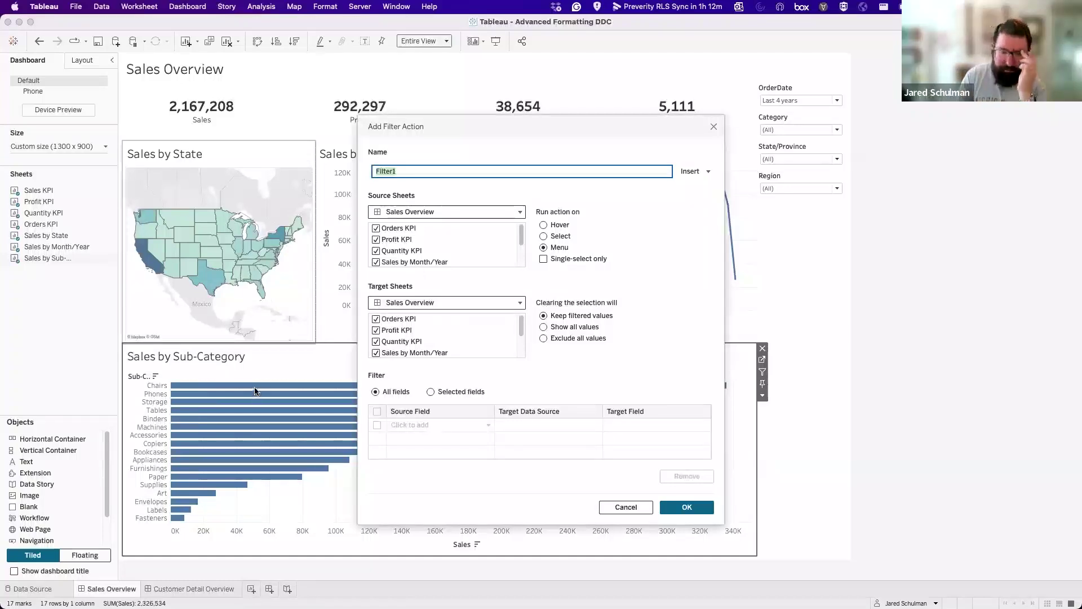
- Exclude the Orders, Profit, Quantity and Sales KPI sheets from the filter action's source sheets
{"action": "left_click_drag", "start_coordinate": [445, 128], "coordinate": [382, 118]}
{"action": "left_click", "coordinate": [313, 214]}
{"action": "left_click", "coordinate": [313, 237]}
{"action": "scroll", "coordinate": [314, 241], "scroll_direction": "down", "scroll_amount": 2}
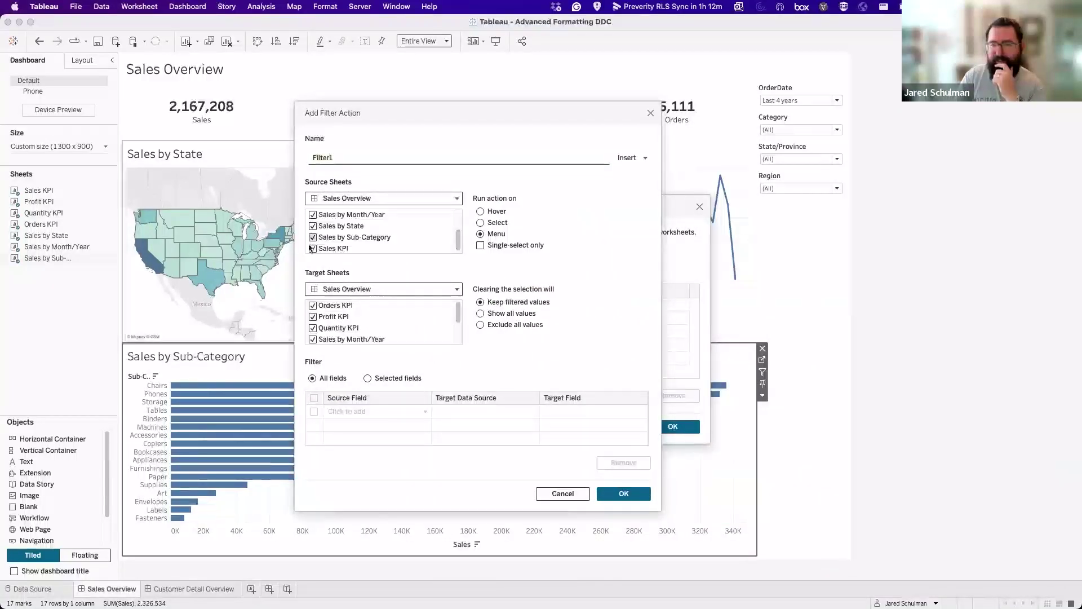
{"action": "scroll", "coordinate": [327, 238], "scroll_direction": "up", "scroll_amount": 2}
{"action": "scroll", "coordinate": [325, 236], "scroll_direction": "down", "scroll_amount": 2}
{"action": "scroll", "coordinate": [342, 224], "scroll_direction": "up", "scroll_amount": 2}
{"action": "scroll", "coordinate": [344, 233], "scroll_direction": "down", "scroll_amount": 2}
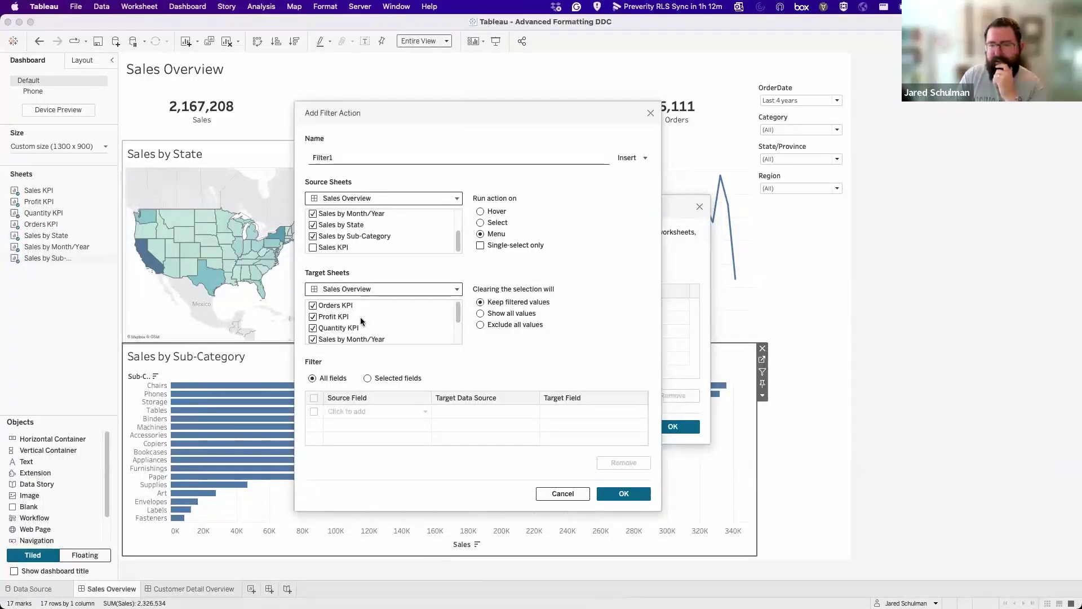
- Target the Customer Details sheet on the Customer Detail Overview dashboard and save the filter action
{"action": "left_click", "coordinate": [347, 290]}
{"action": "left_click", "coordinate": [350, 306]}
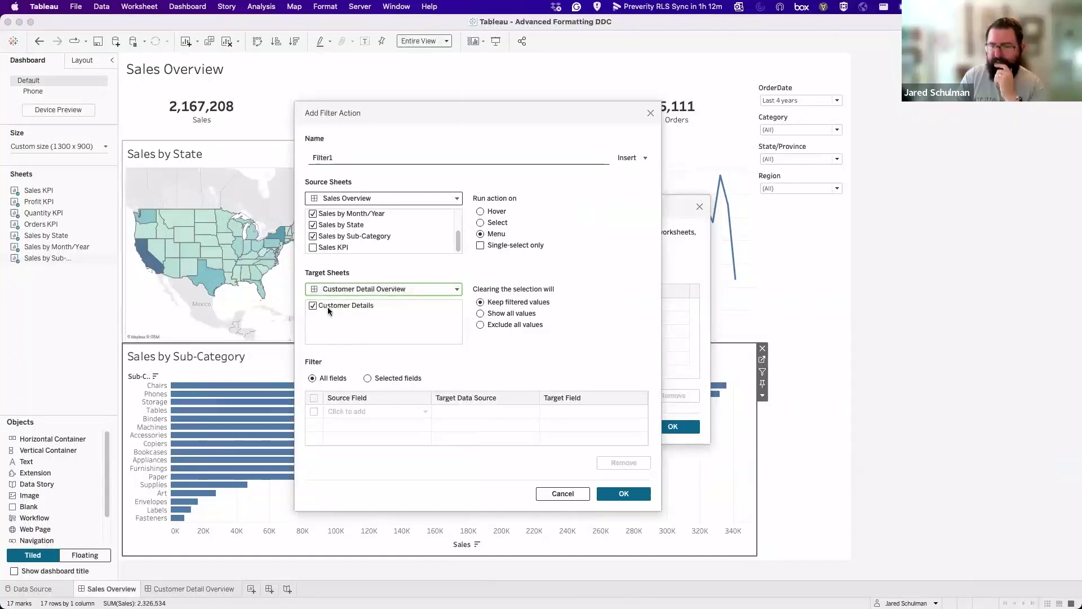
{"action": "left_click", "coordinate": [630, 499]}
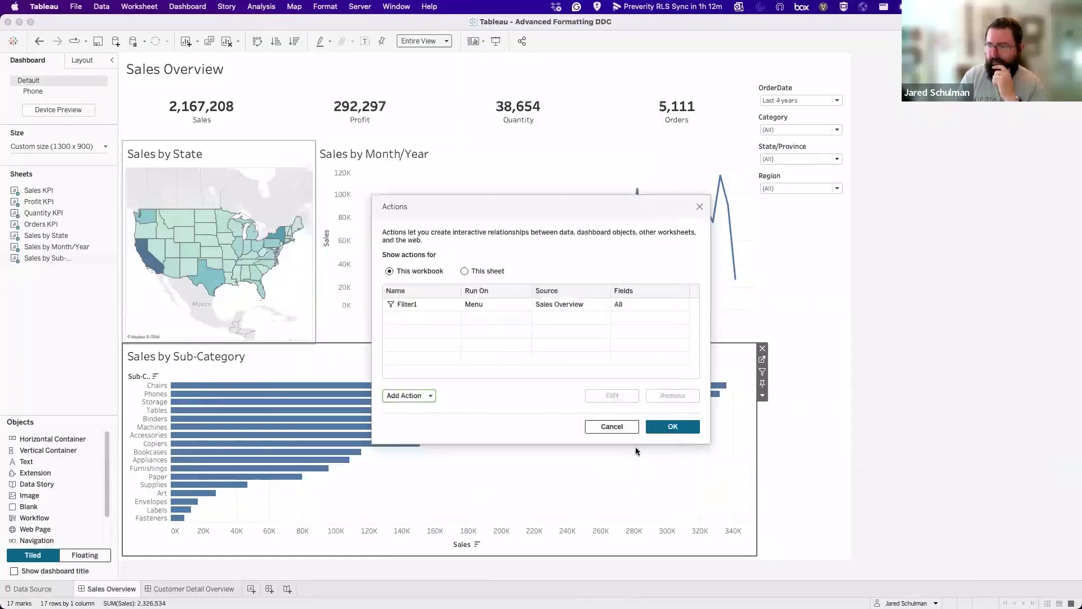
- Edit the filter action to run on Select, and save the dashboard actions
{"action": "left_click", "coordinate": [515, 310]}
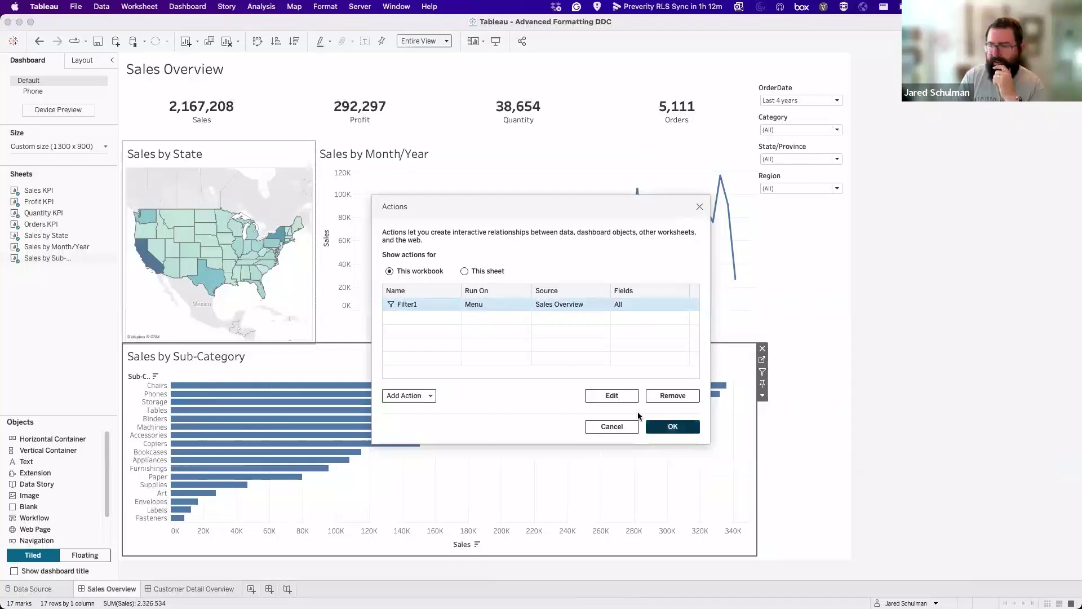
{"action": "double_click", "coordinate": [516, 304]}
{"action": "left_click", "coordinate": [543, 236]}
{"action": "left_click", "coordinate": [687, 506]}
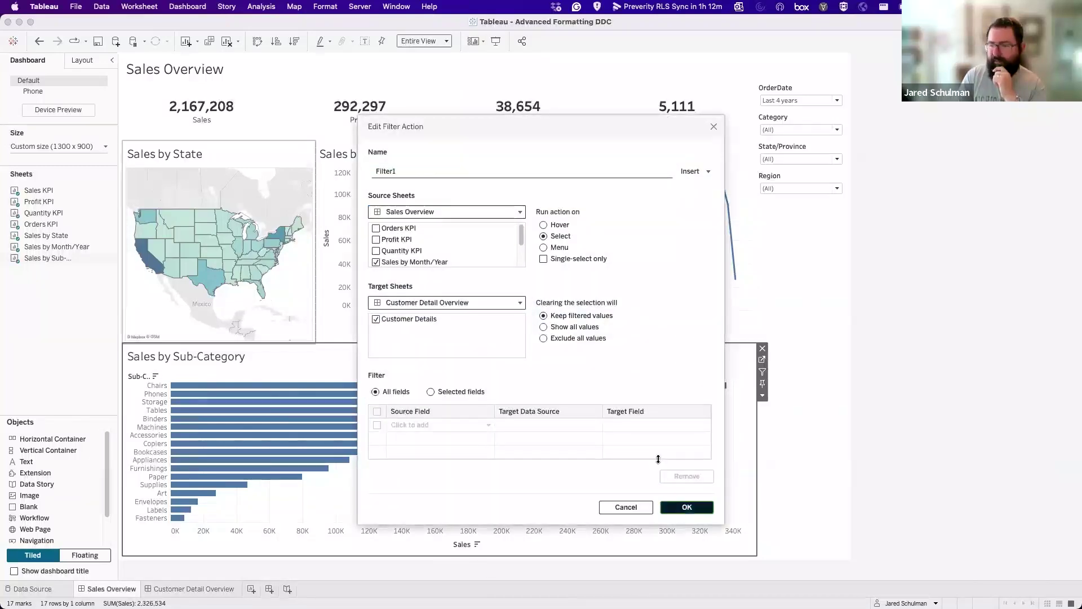
{"action": "left_click", "coordinate": [668, 426]}
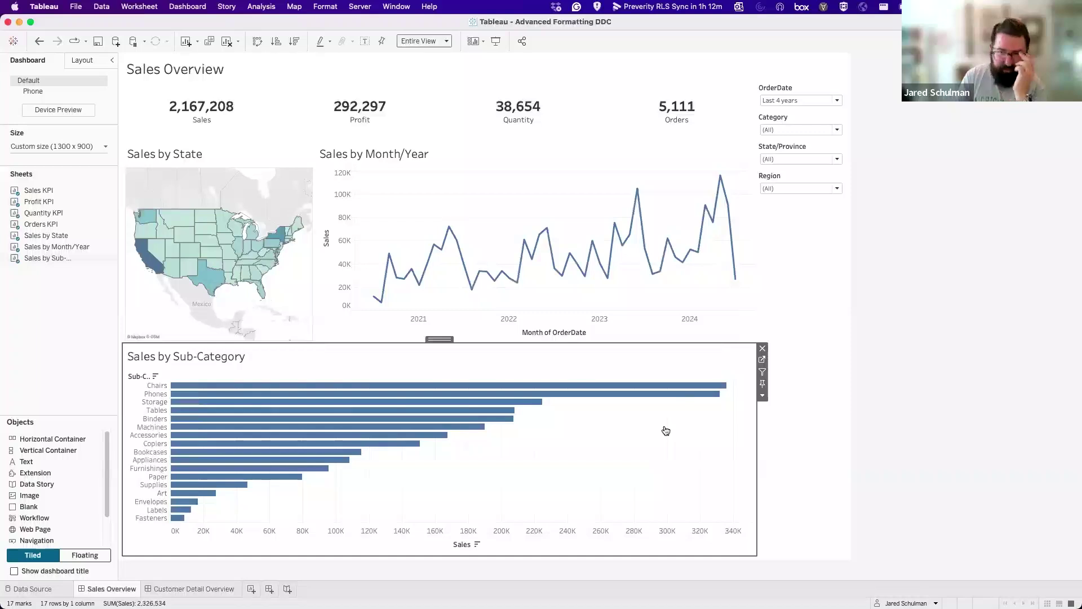
- Test the filter action with the Phones sub-category, clear that selection, and test it with Missouri on the map
{"action": "left_click", "coordinate": [154, 394]}
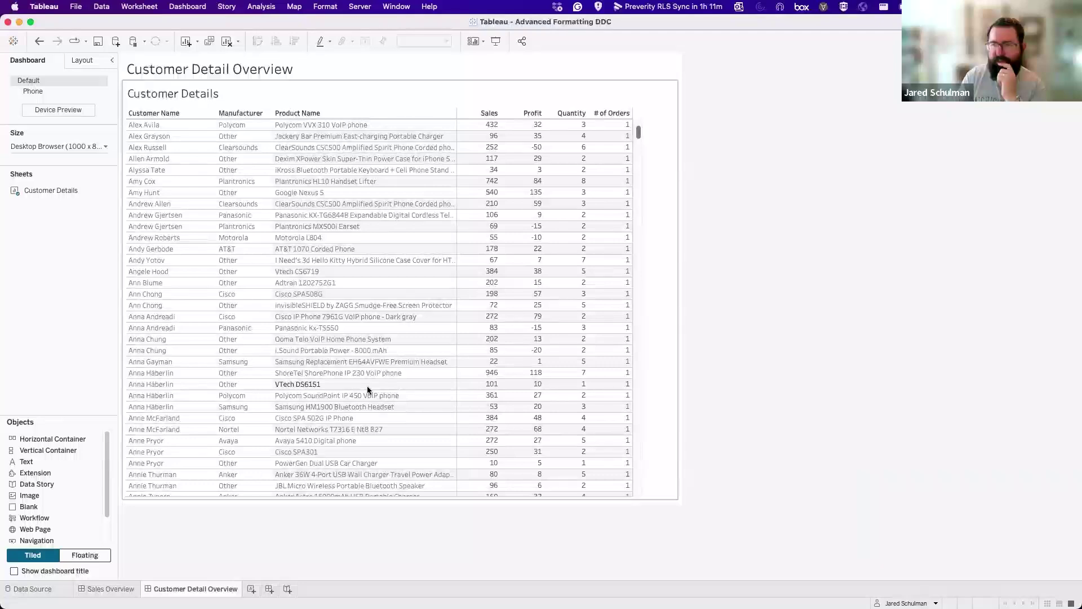
{"action": "left_click", "coordinate": [122, 589]}
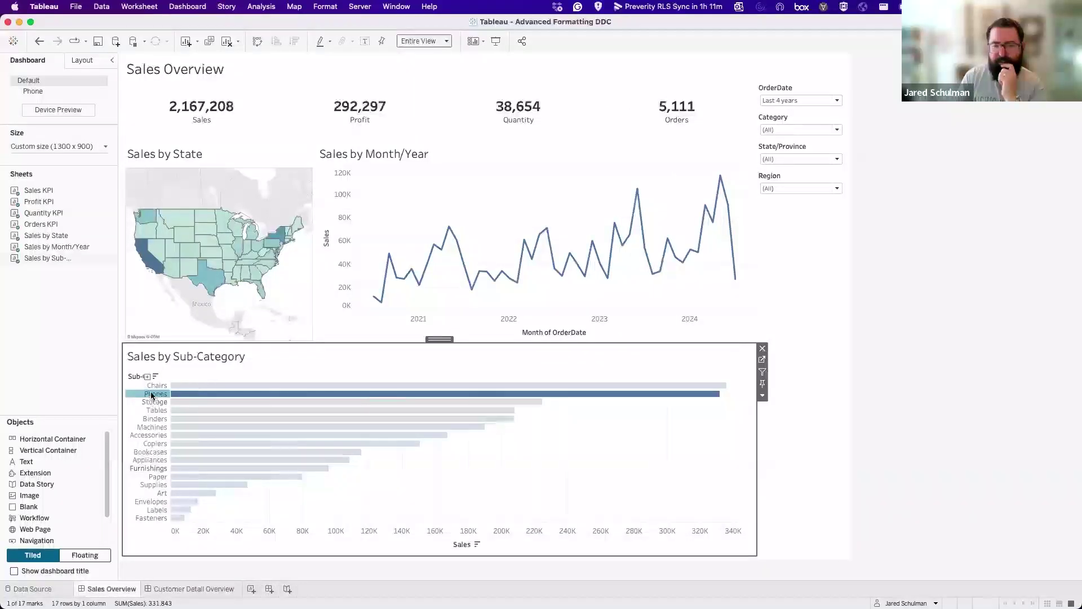
{"action": "left_click", "coordinate": [152, 396]}
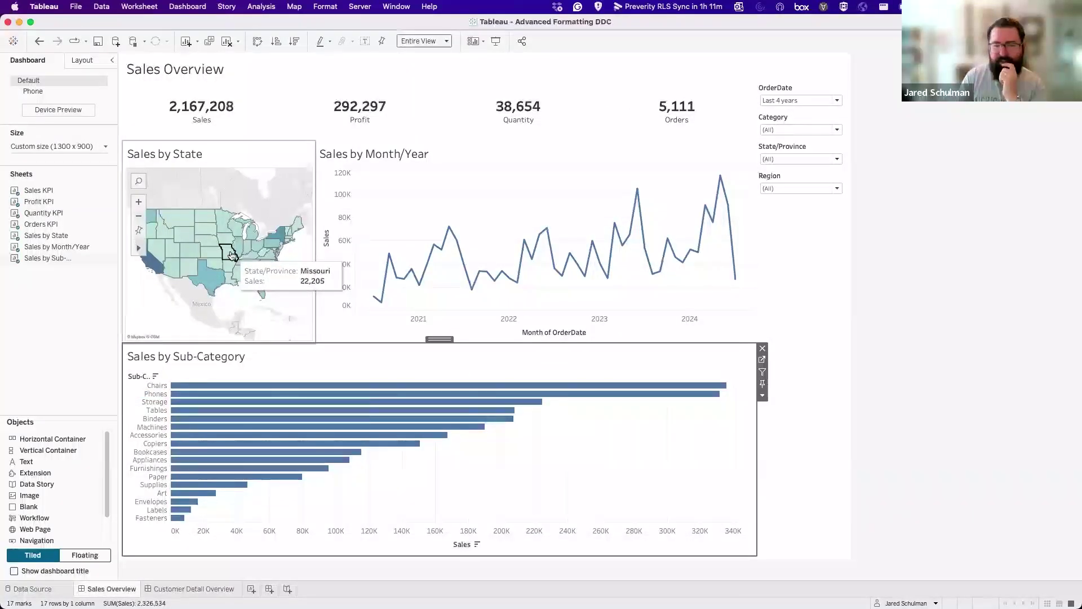
{"action": "left_click", "coordinate": [231, 253]}
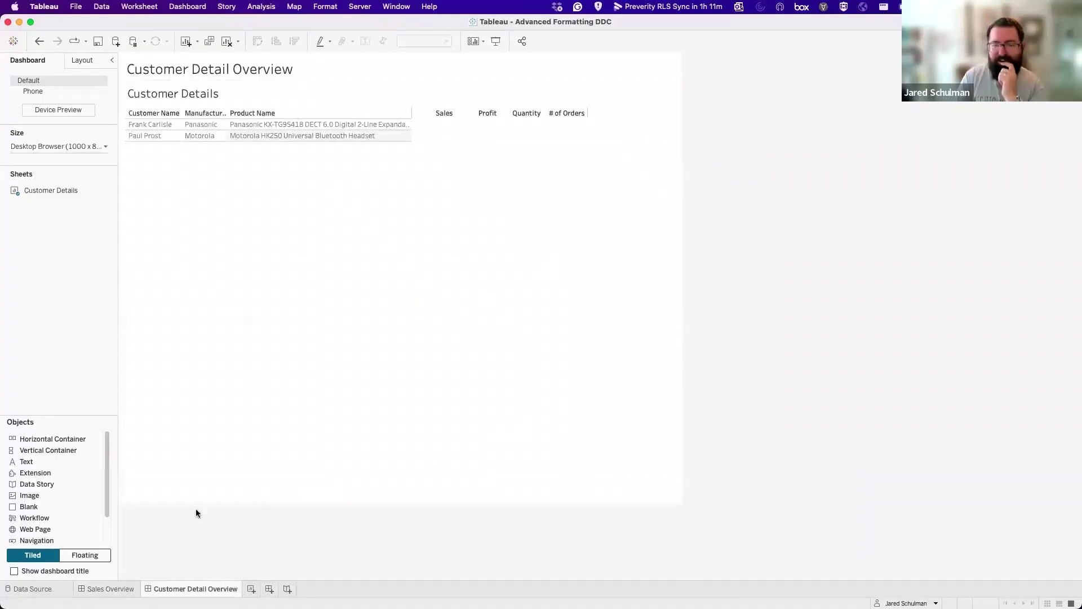
- Set the Customer Details table on the Customer Detail Overview dashboard to Fit Width
{"action": "left_click", "coordinate": [551, 145]}
{"action": "left_click", "coordinate": [424, 40]}
{"action": "left_click", "coordinate": [417, 60]}
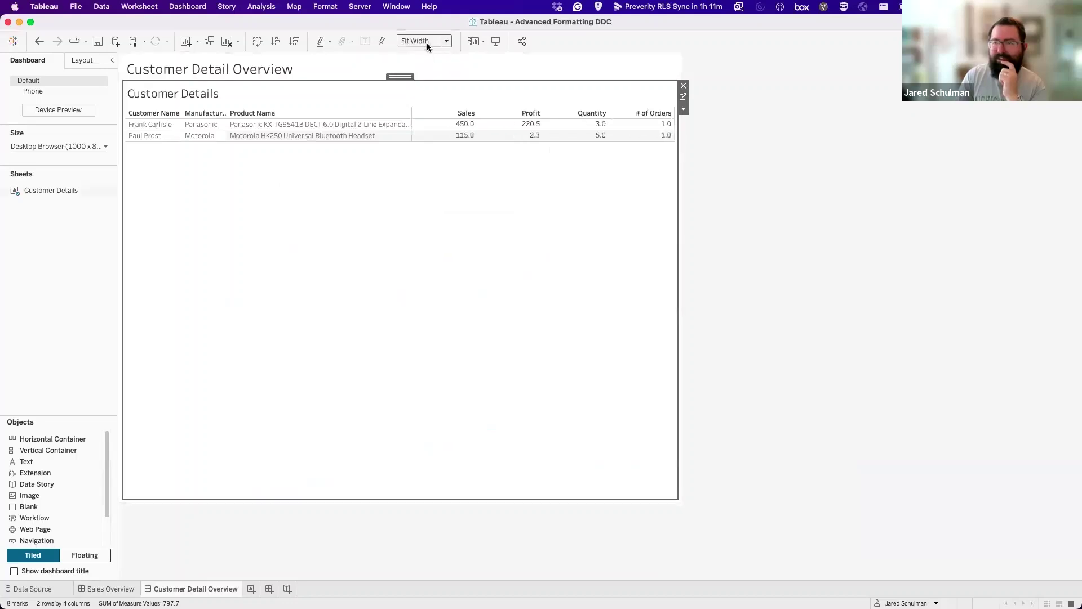
- Test the filter action from the tallest 2023 peak of the Sales by Month/Year line on Sales Overview
{"action": "left_click", "coordinate": [134, 590]}
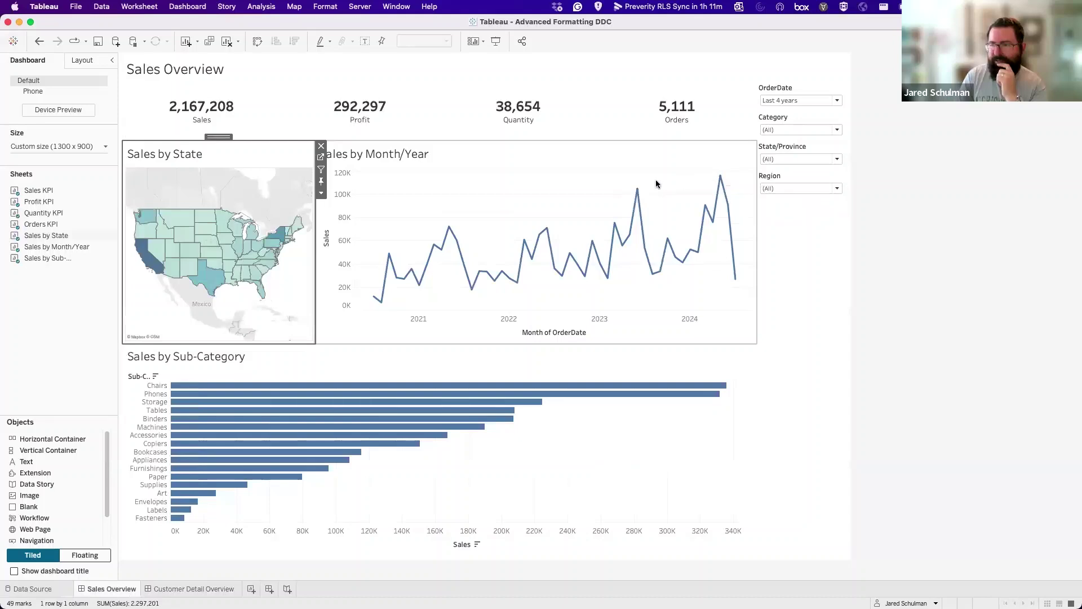
{"action": "left_click", "coordinate": [637, 196]}
{"action": "key", "text": "ctrl+Tab"}
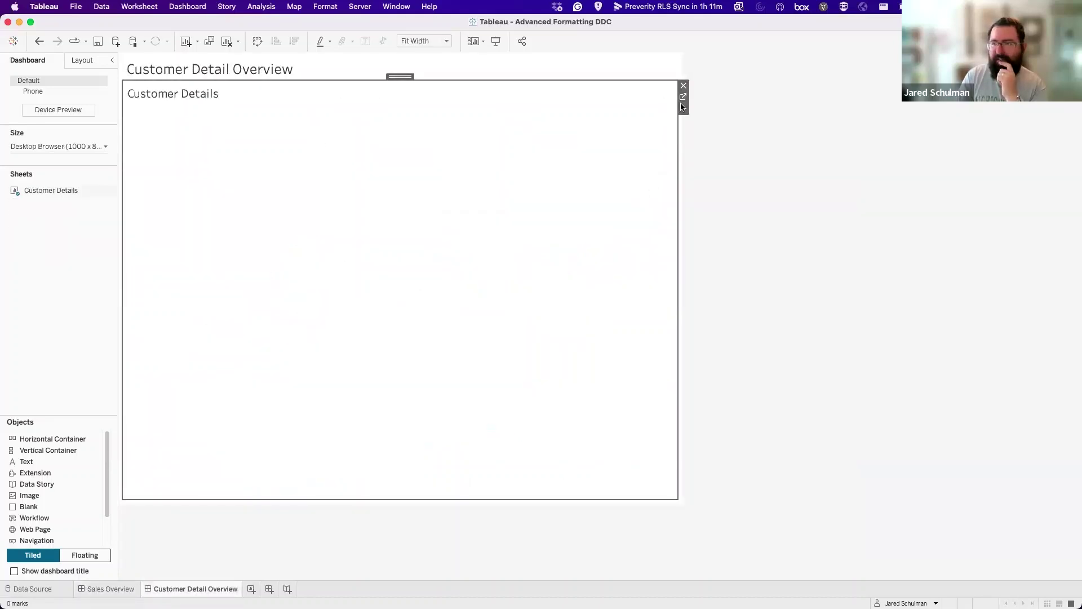
- Remove the Sub-Category and State/Province action filters from the Customer Details worksheet, and return to the Customer Detail Overview dashboard
{"action": "double_click", "coordinate": [318, 131]}
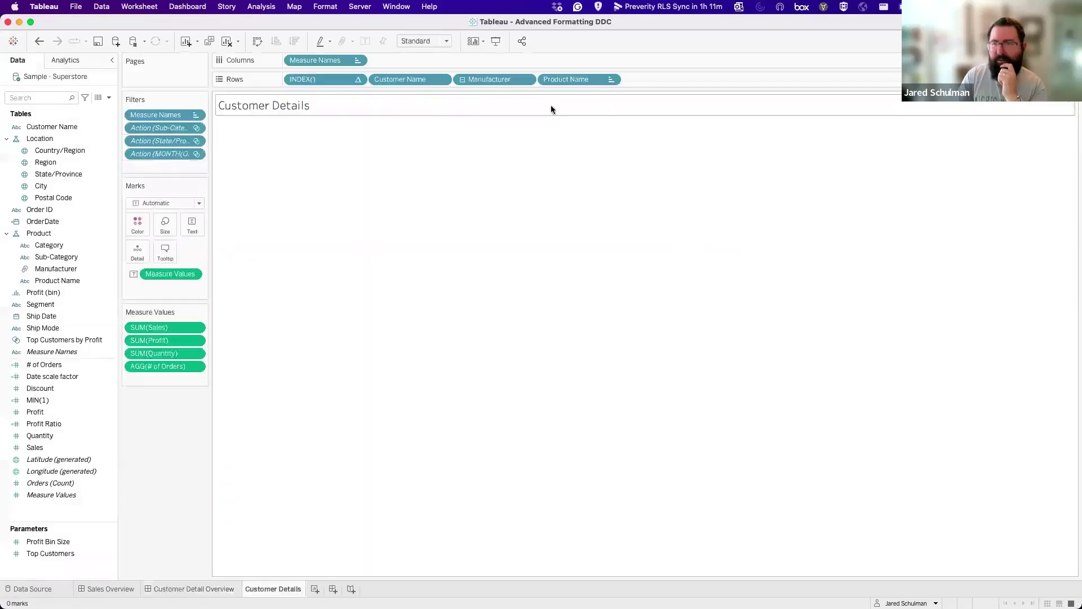
{"action": "left_click_drag", "start_coordinate": [188, 129], "coordinate": [203, 475]}
{"action": "left_click_drag", "start_coordinate": [160, 407], "coordinate": [160, 405]}
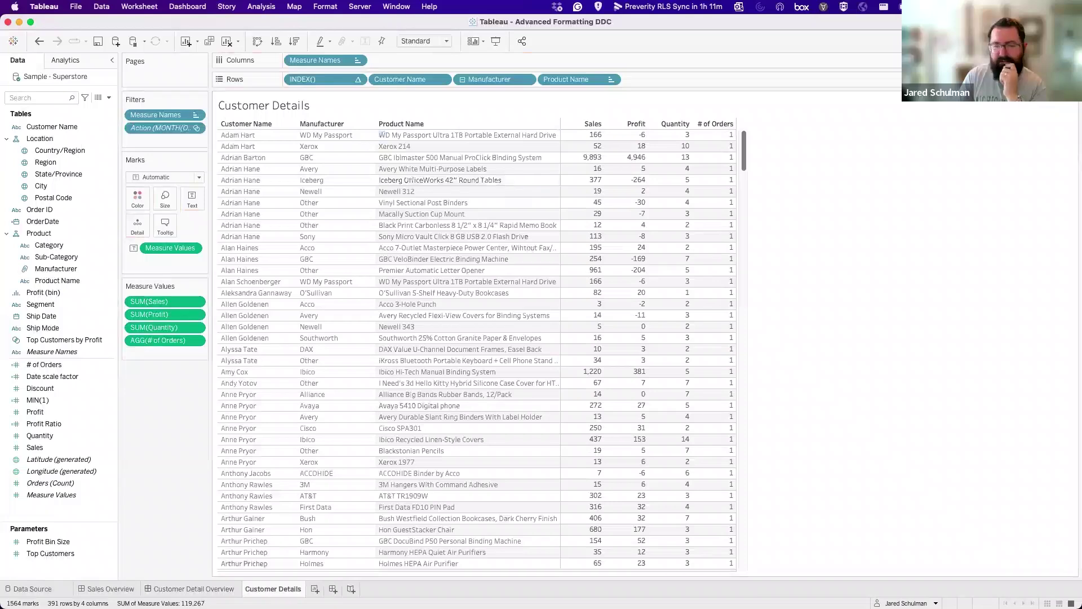
{"action": "left_click", "coordinate": [201, 590]}
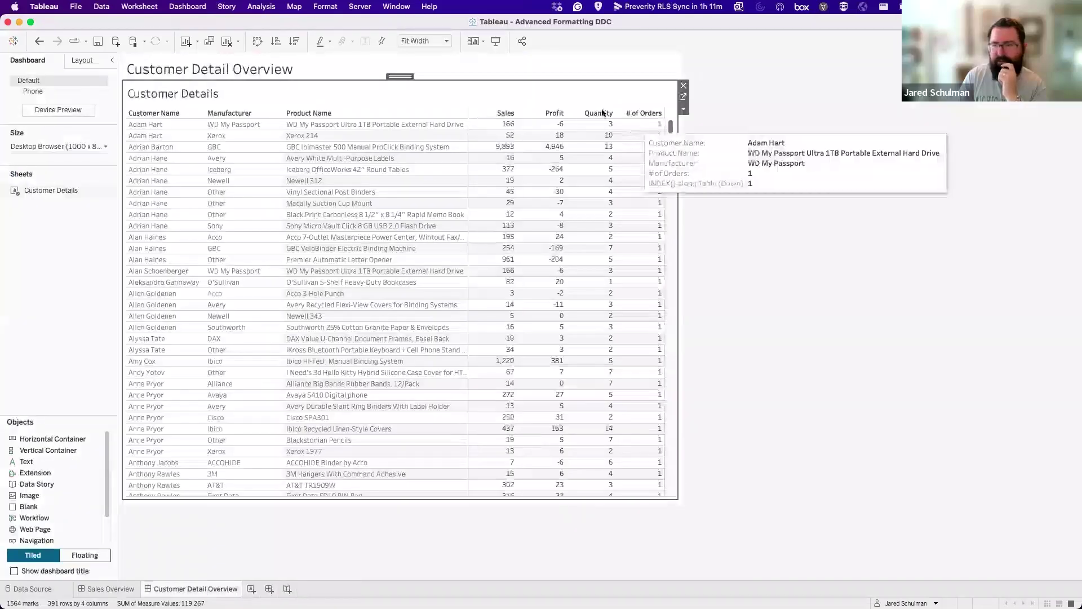
- Test the filter action with different 2023 peaks of the Sales by Month/Year line, and return to Sales Overview
{"action": "left_click", "coordinate": [104, 588]}
{"action": "left_click", "coordinate": [636, 190]}
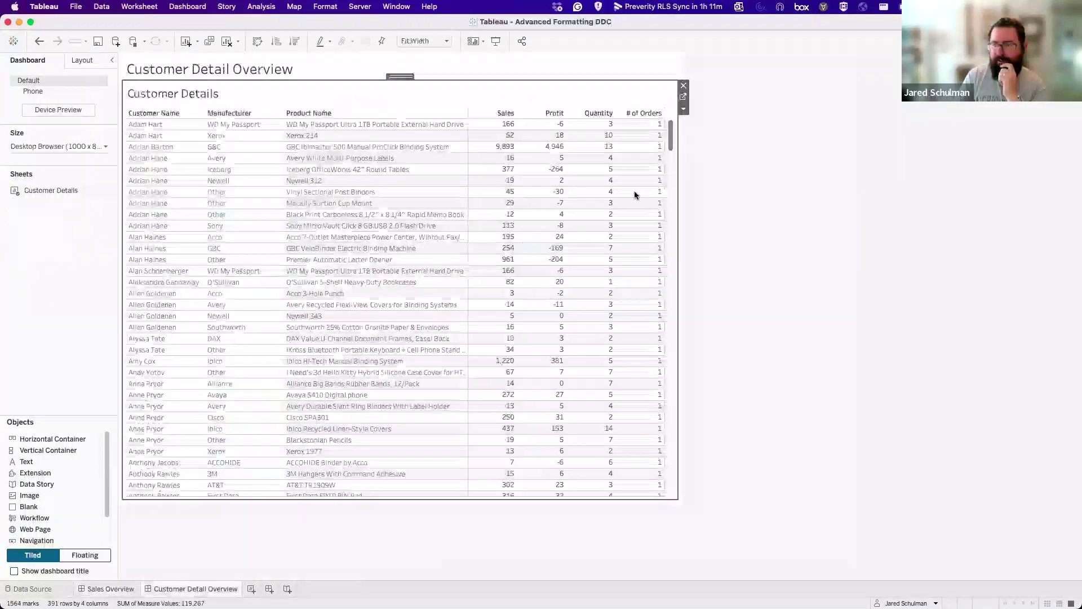
{"action": "left_click", "coordinate": [111, 588]}
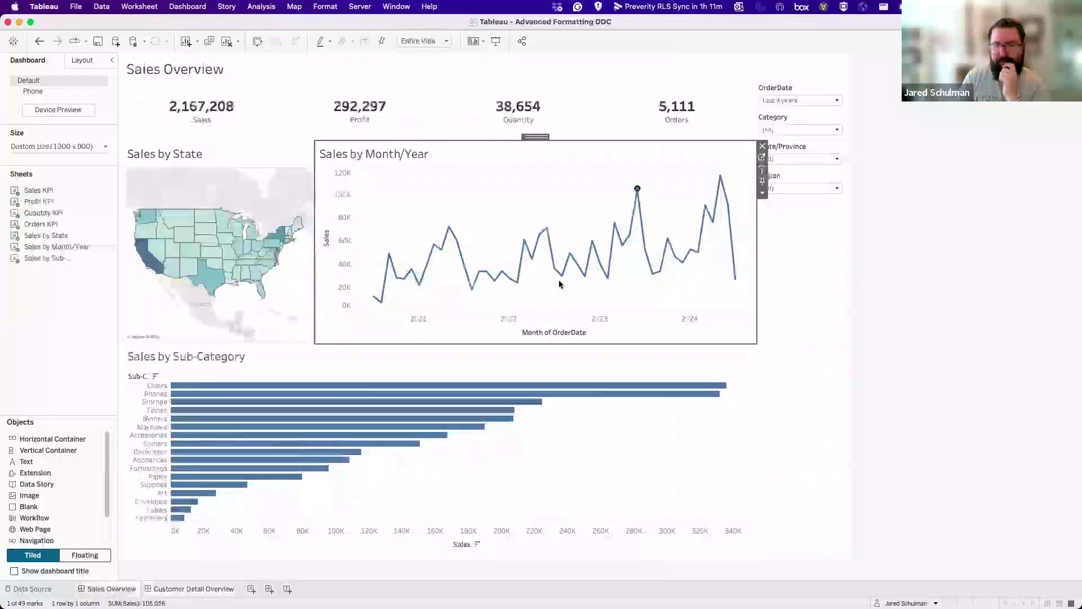
{"action": "left_click", "coordinate": [615, 227]}
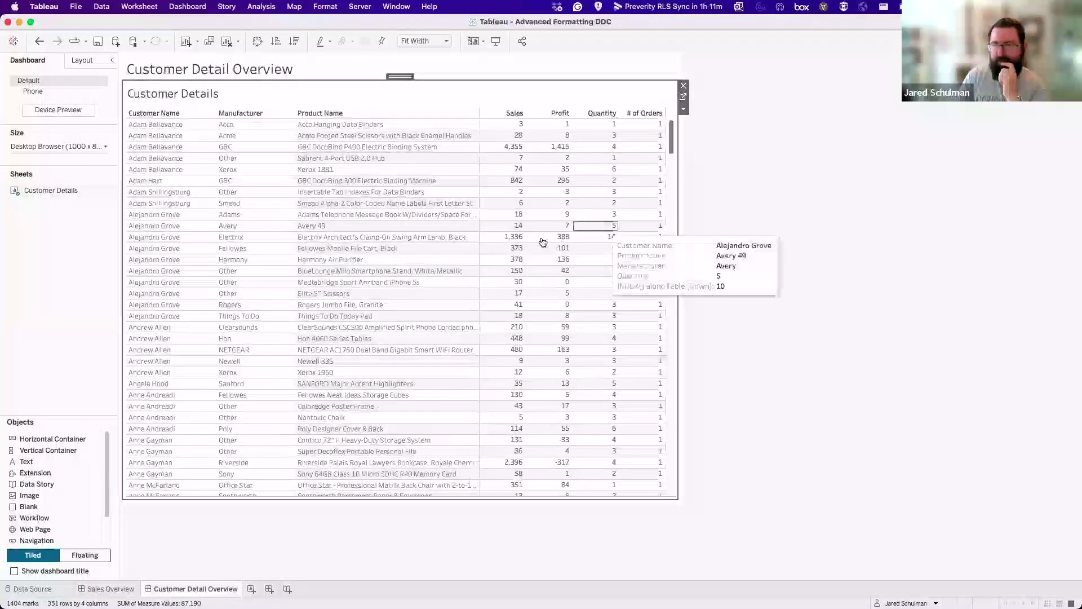
{"action": "left_click", "coordinate": [102, 592]}
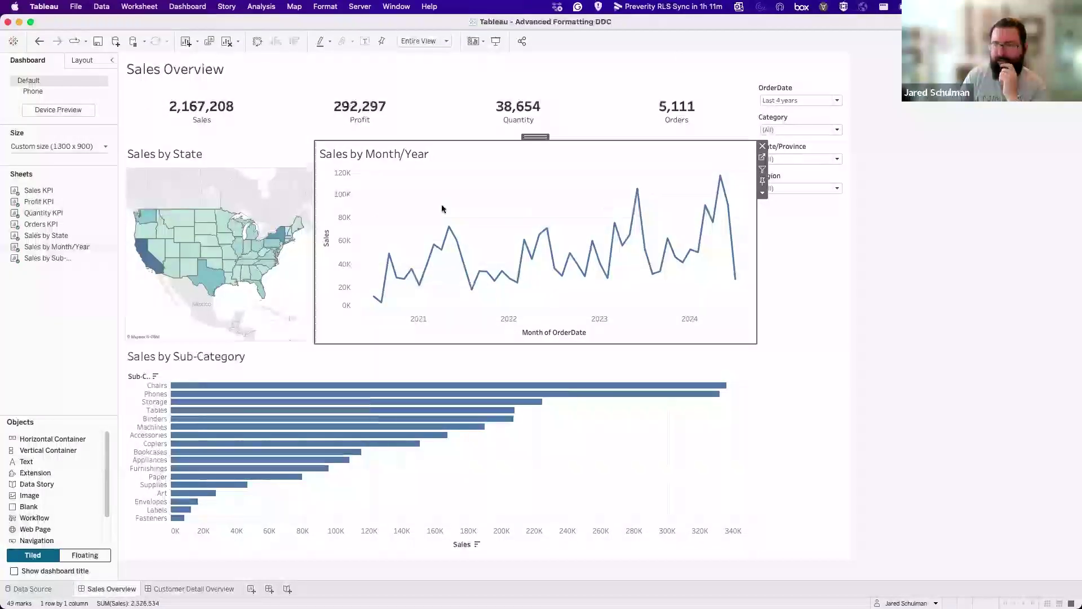
- Test the filter action with the Storage and Accessories sub-categories, and clear the Accessories selection
{"action": "left_click", "coordinate": [152, 405]}
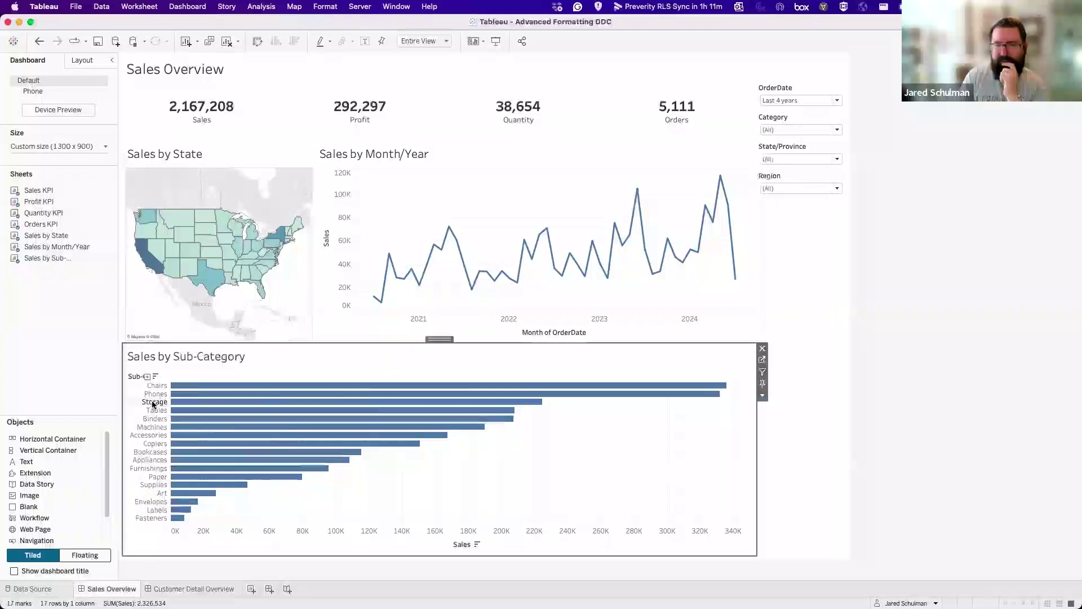
{"action": "left_click", "coordinate": [131, 590]}
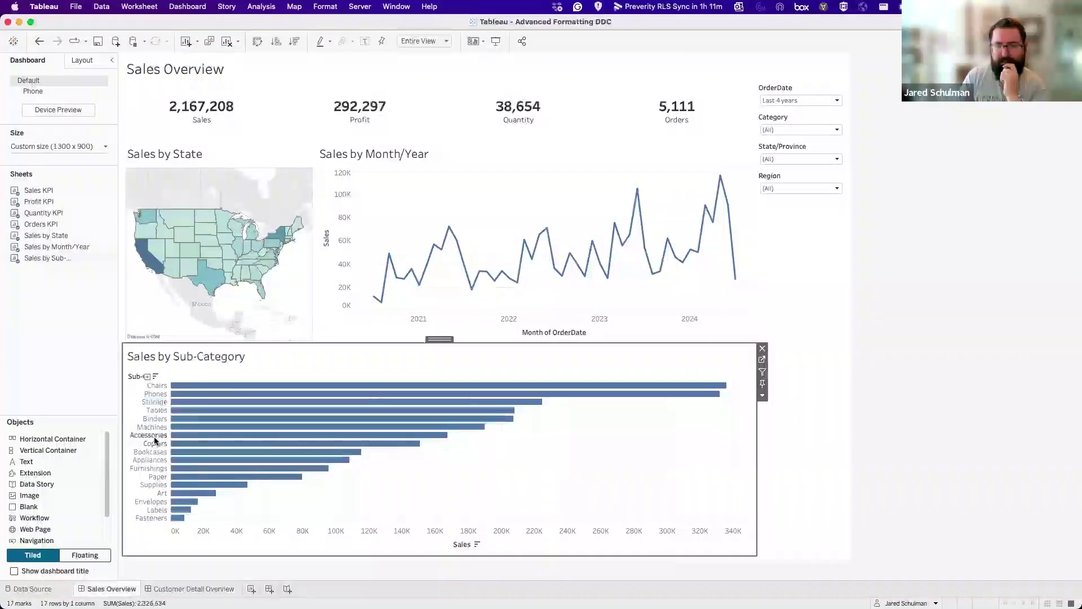
{"action": "left_click", "coordinate": [157, 437]}
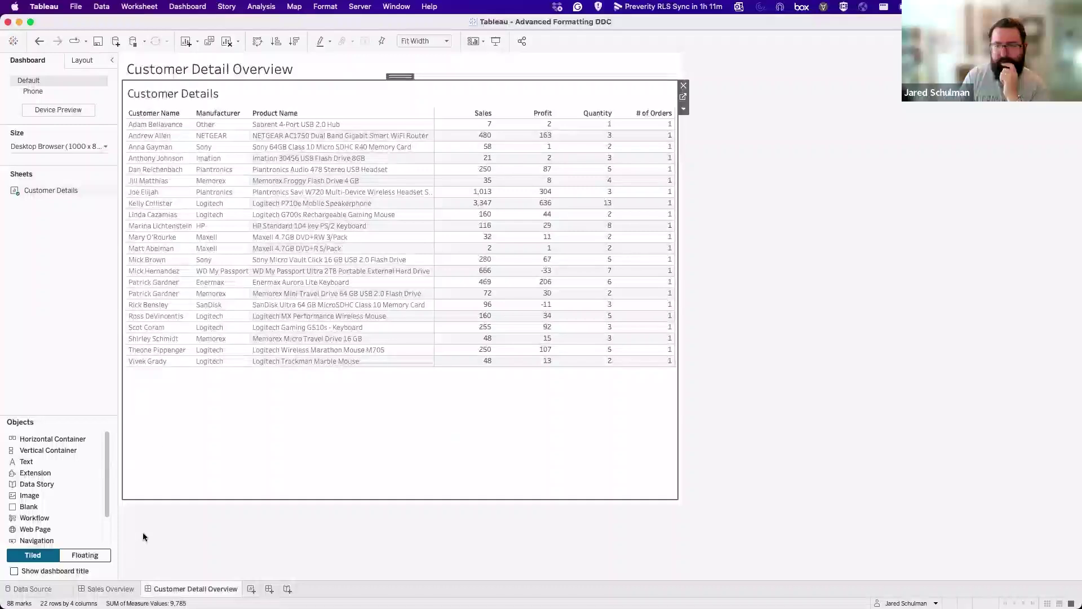
{"action": "left_click", "coordinate": [123, 590]}
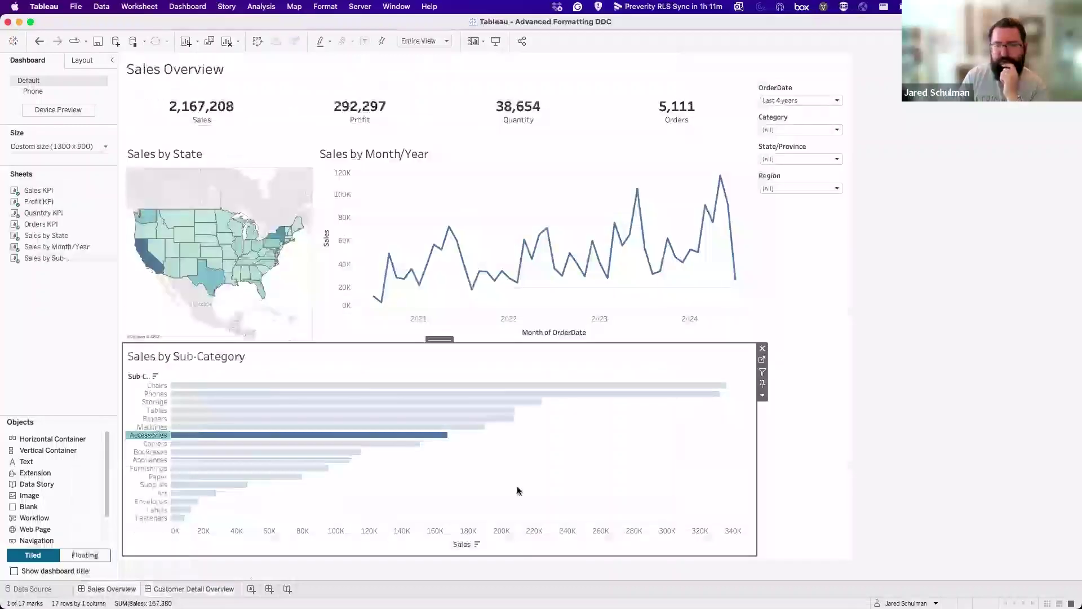
{"action": "left_click", "coordinate": [141, 436]}
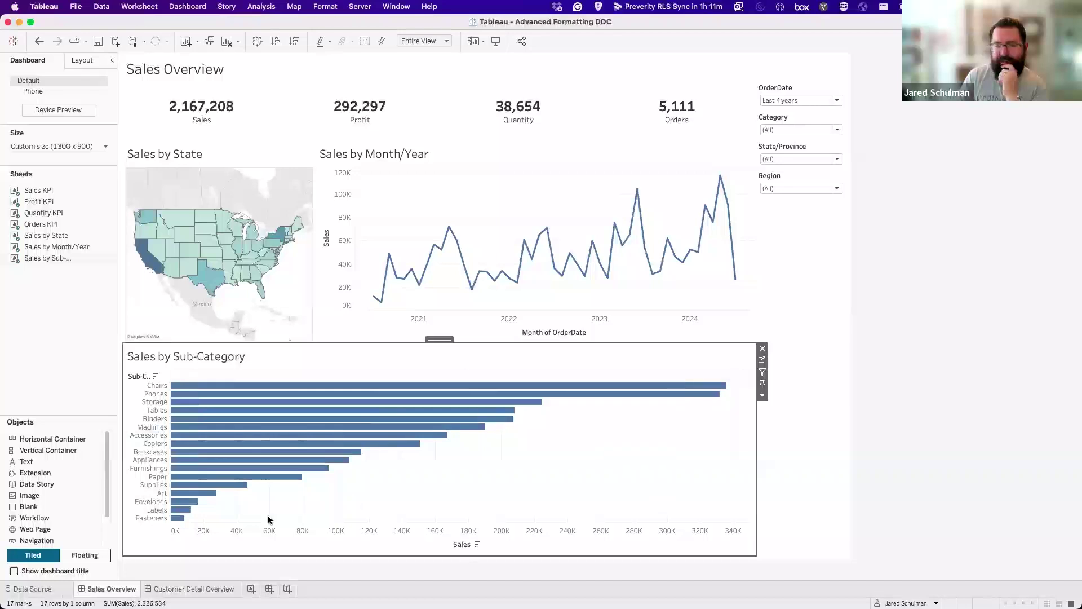
- Remove the Sub-Category and month action filters from the Customer Details worksheet, and reopen the Customer Detail Overview dashboard
{"action": "left_click", "coordinate": [169, 590]}
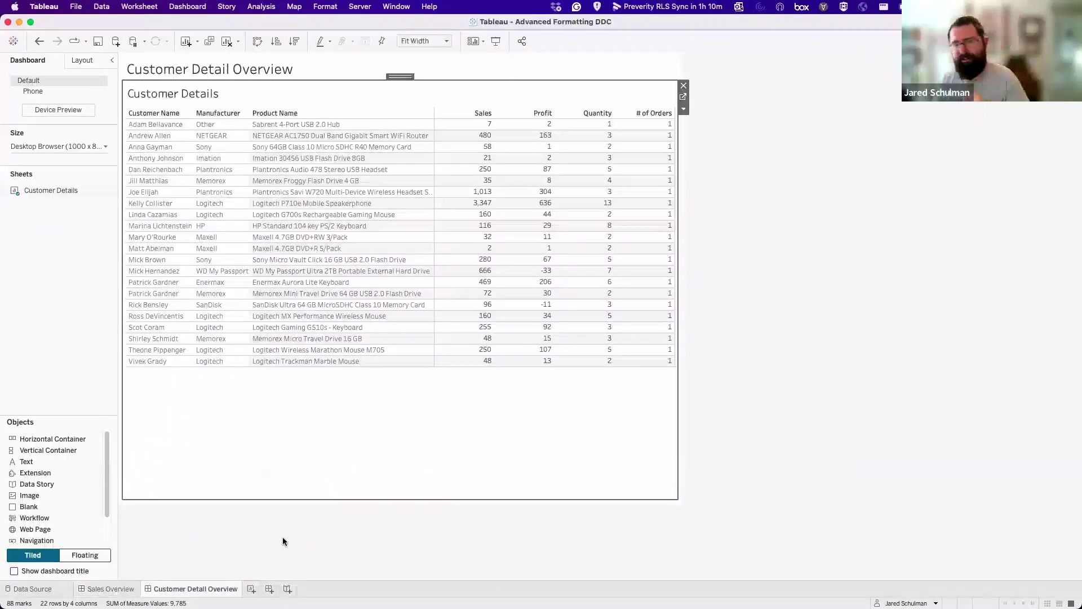
{"action": "left_click", "coordinate": [683, 96]}
{"action": "left_click_drag", "start_coordinate": [163, 143], "coordinate": [161, 407]}
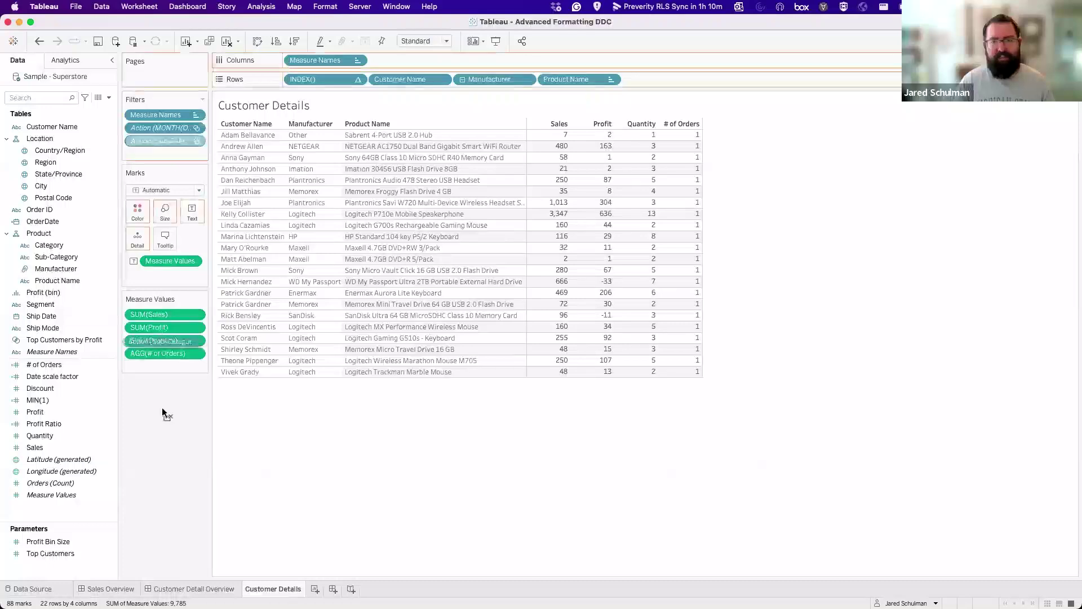
{"action": "left_click_drag", "start_coordinate": [164, 128], "coordinate": [167, 591]}
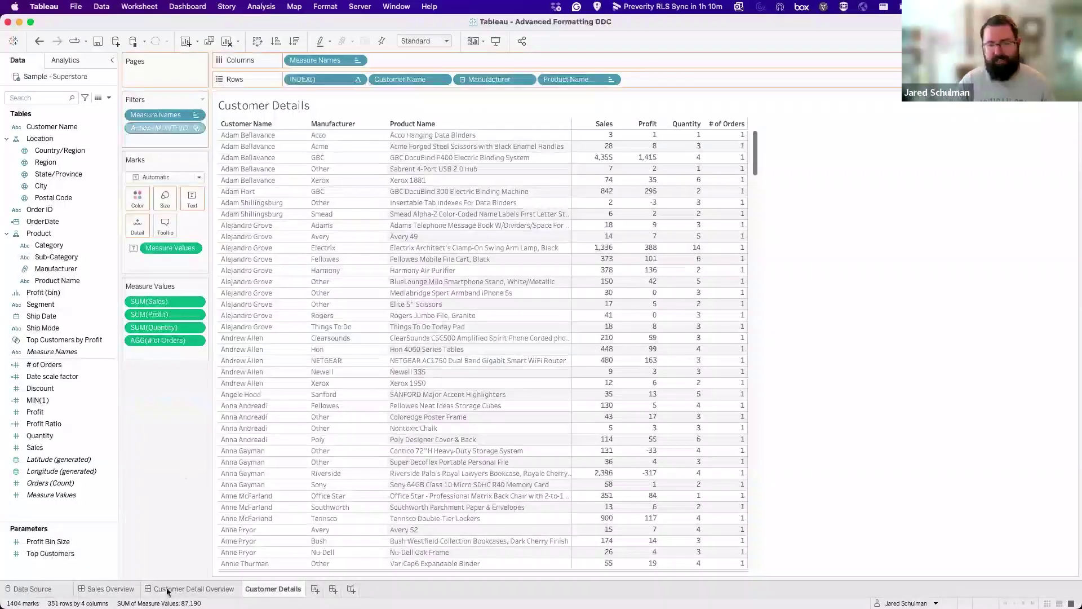
{"action": "left_click", "coordinate": [171, 590]}
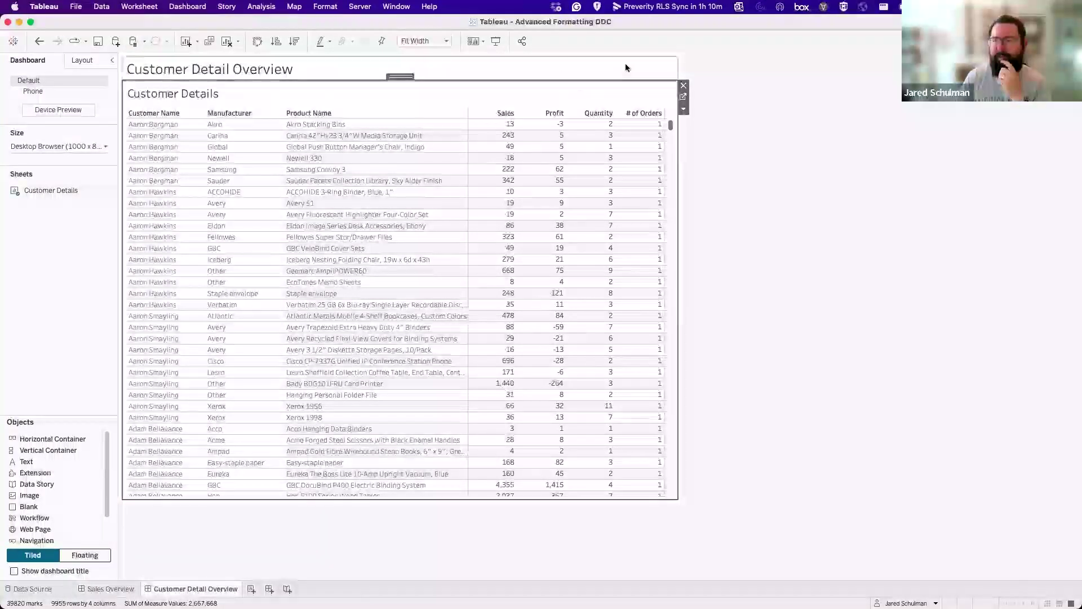
{"action": "scroll", "coordinate": [81, 496], "scroll_direction": "down", "scroll_amount": 3}
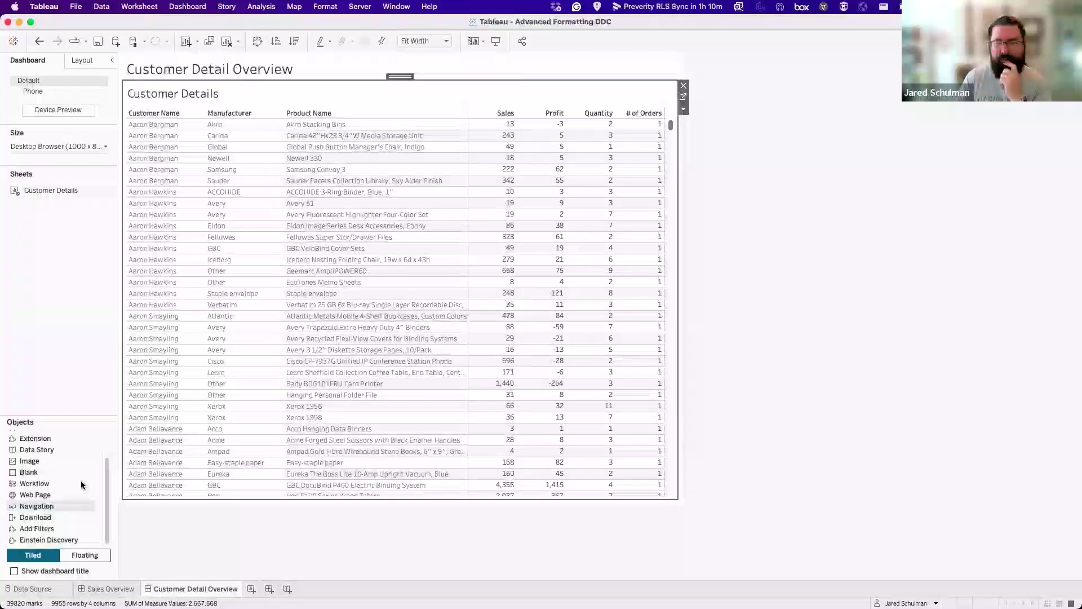
{"action": "mouse_move", "coordinate": [544, 126]}
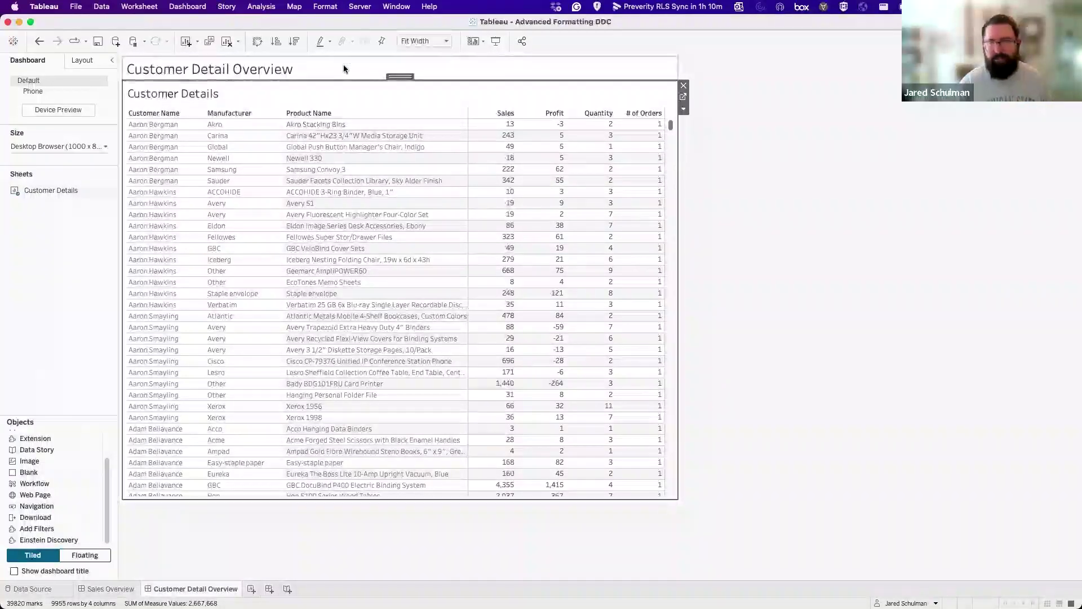
{"action": "left_click", "coordinate": [556, 64]}
{"action": "left_click", "coordinate": [684, 85]}
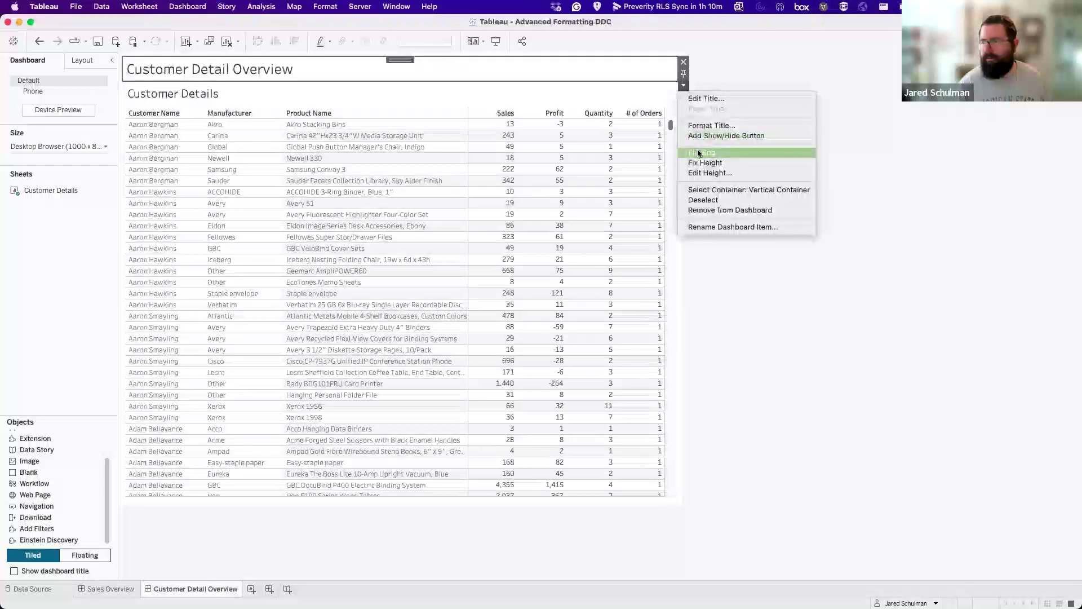
{"action": "left_click", "coordinate": [766, 121]}
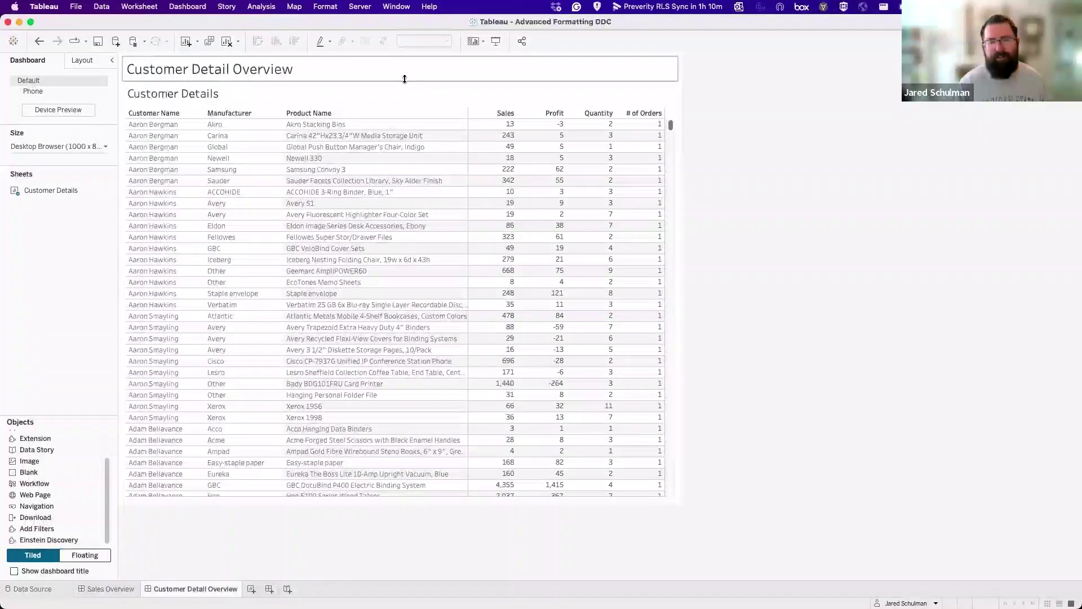
- Hide the Customer Details worksheet title on the dashboard and make the dashboard title row slightly taller
{"action": "right_click", "coordinate": [168, 92]}
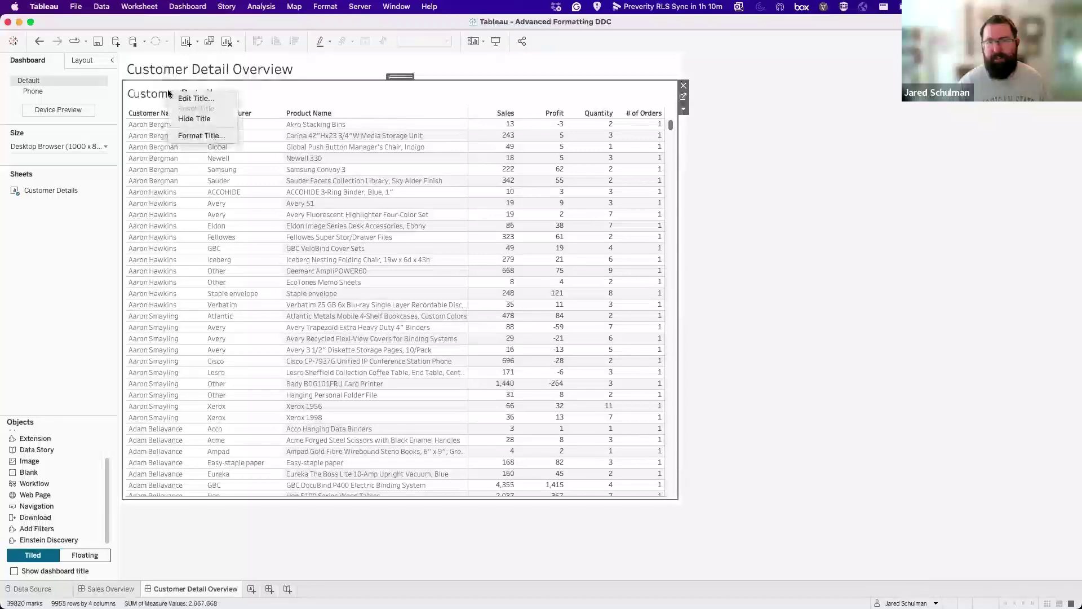
{"action": "left_click", "coordinate": [161, 97]}
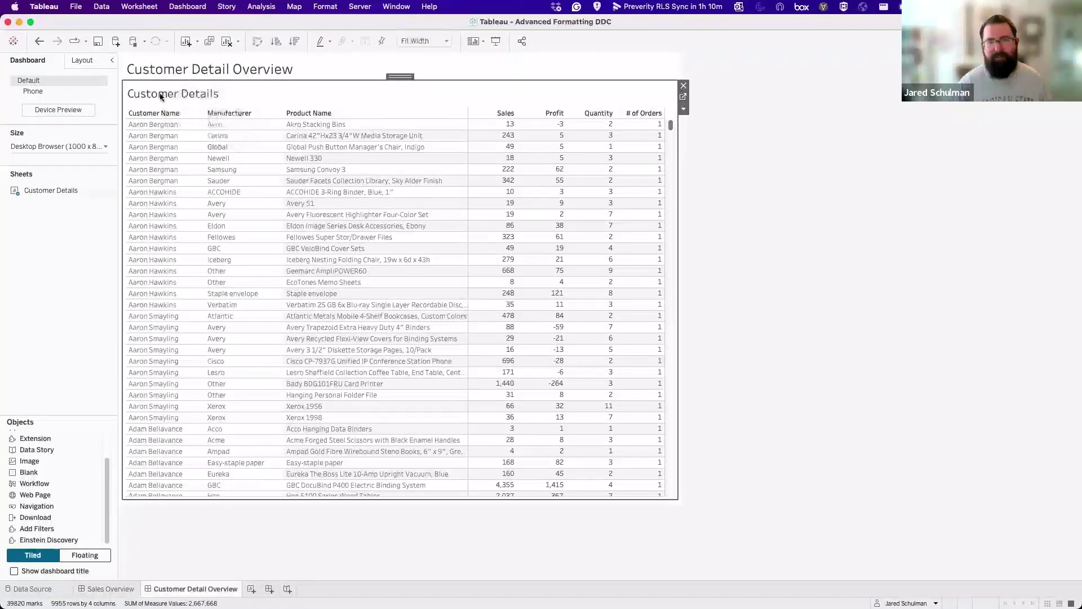
{"action": "right_click", "coordinate": [191, 91]}
{"action": "left_click", "coordinate": [248, 120]}
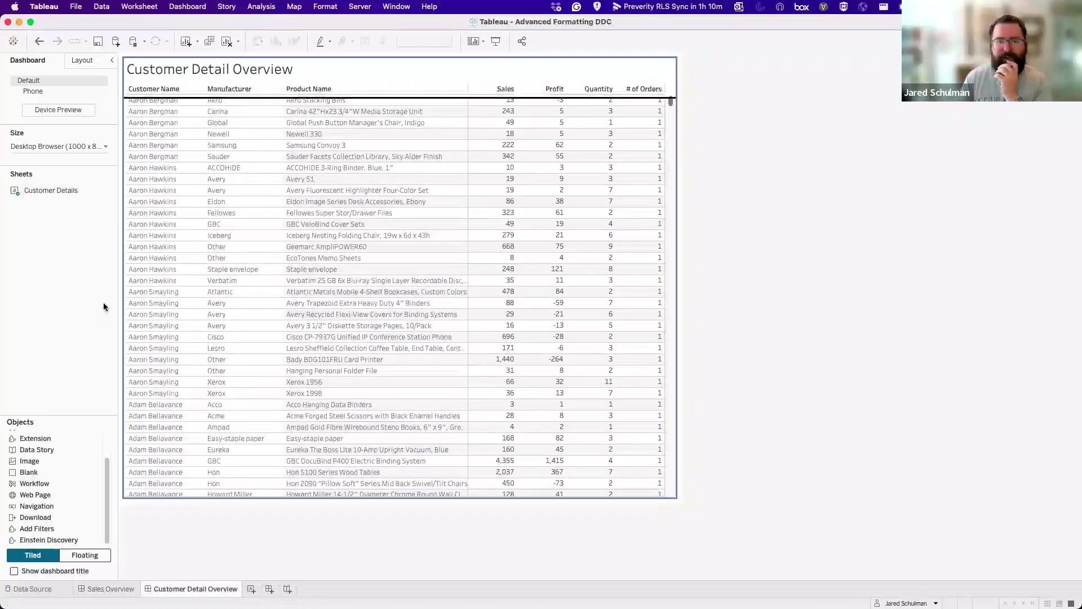
- Try placing a container between the dashboard title and the customer table, and undo it
{"action": "scroll", "coordinate": [60, 493], "scroll_direction": "up", "scroll_amount": 3}
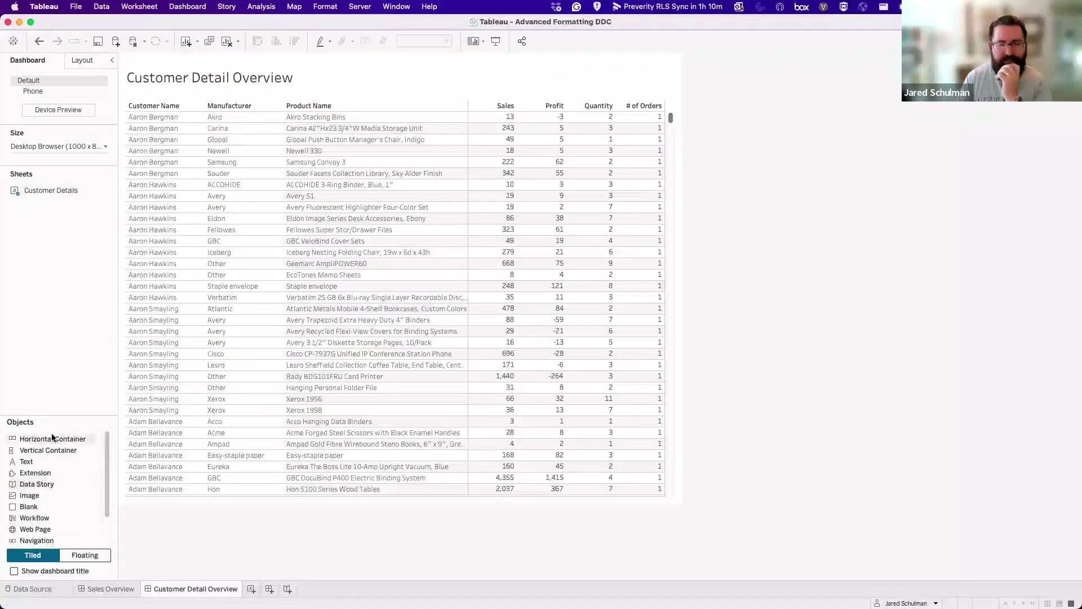
{"action": "left_click_drag", "start_coordinate": [404, 128], "coordinate": [391, 101]}
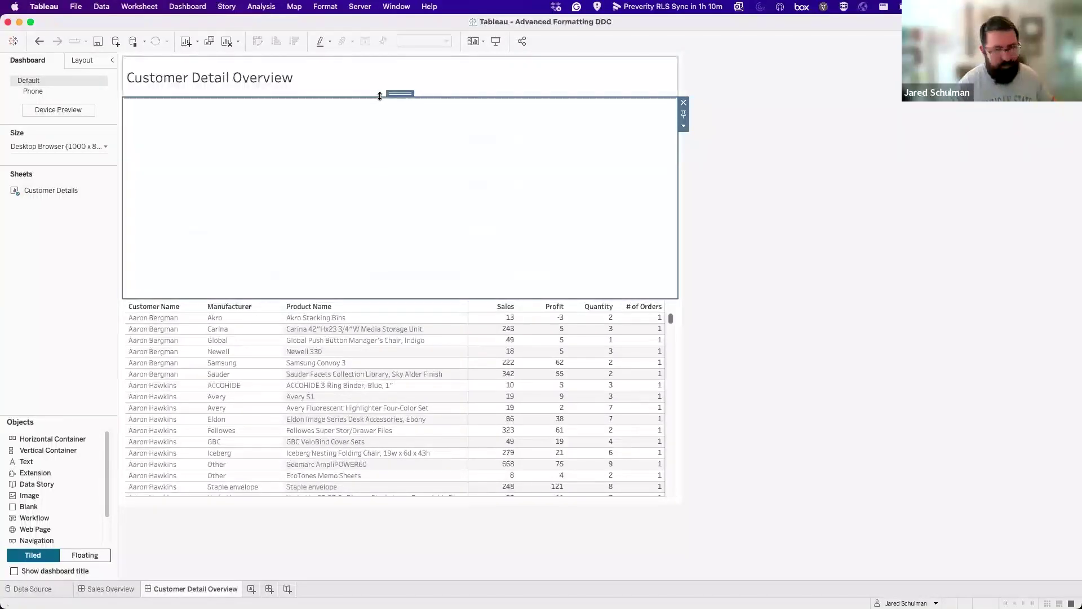
{"action": "key", "text": "super+z"}
{"action": "mouse_move", "coordinate": [42, 439]}
{"action": "left_mouse_down"}
{"action": "mouse_move", "coordinate": [441, 272]}
{"action": "mouse_move", "coordinate": [367, 268]}
{"action": "left_mouse_up"}
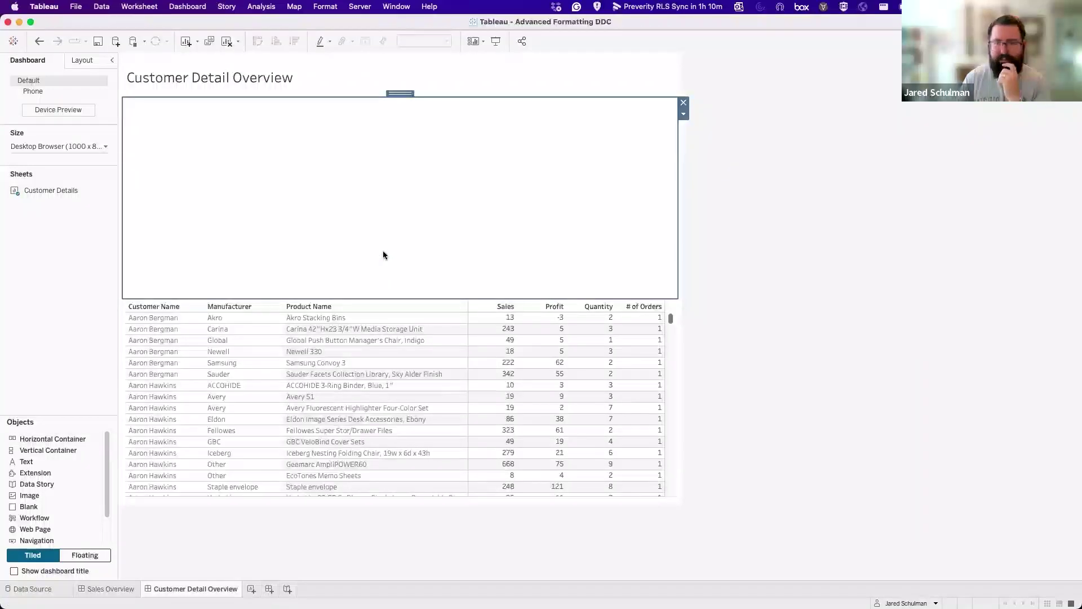
{"action": "left_click", "coordinate": [39, 41]}
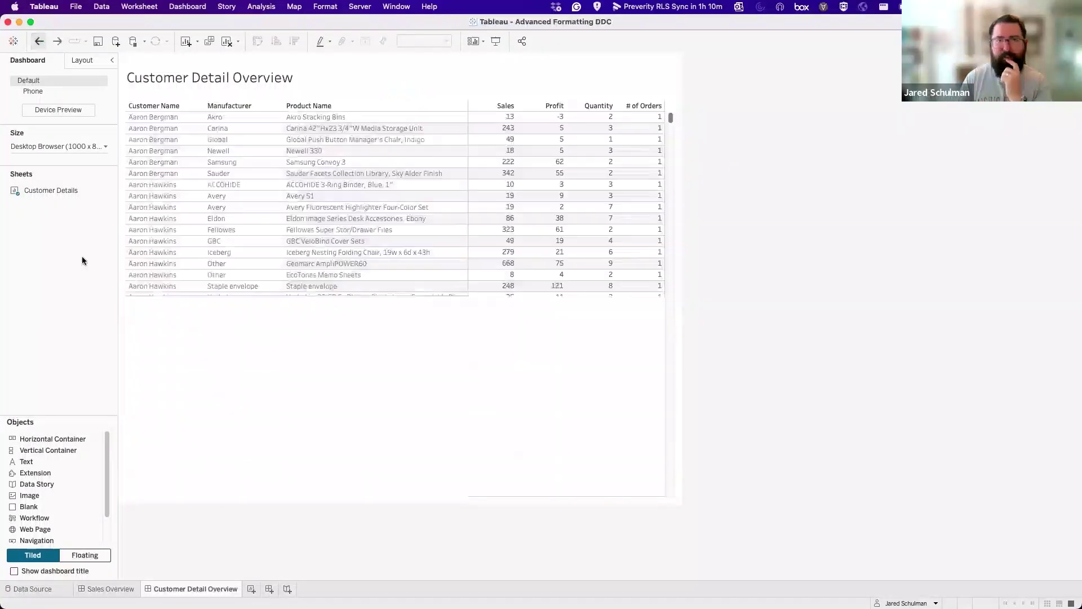
- Add a horizontal container between the dashboard title and the customer table, and place a Navigation button in it
{"action": "mouse_move", "coordinate": [44, 439]}
{"action": "left_mouse_down"}
{"action": "mouse_move", "coordinate": [273, 335]}
{"action": "mouse_move", "coordinate": [387, 200]}
{"action": "left_mouse_up"}
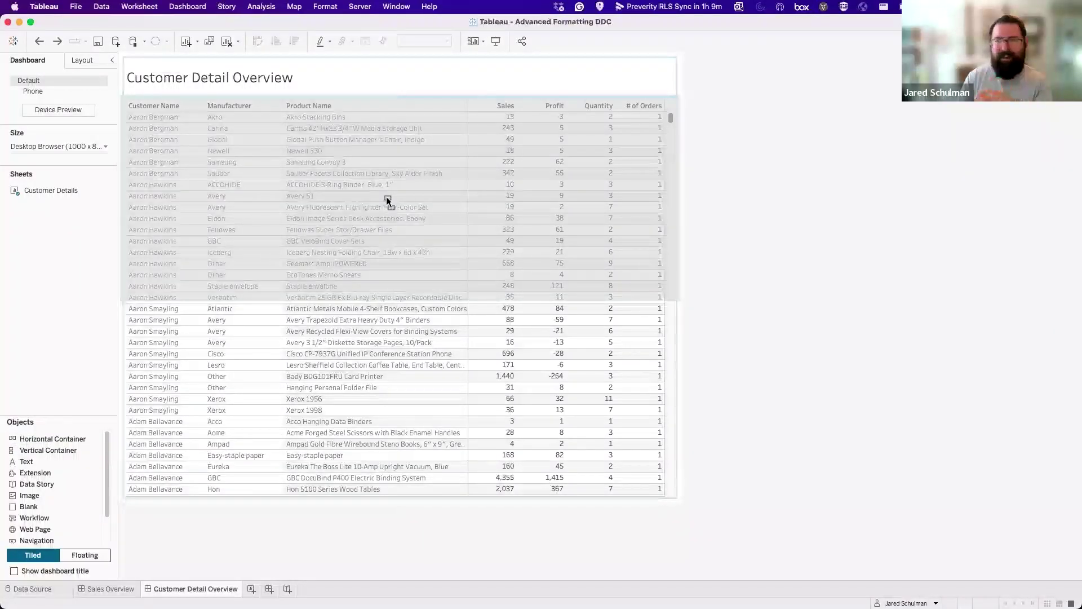
{"action": "left_click_drag", "start_coordinate": [387, 201], "coordinate": [408, 106]}
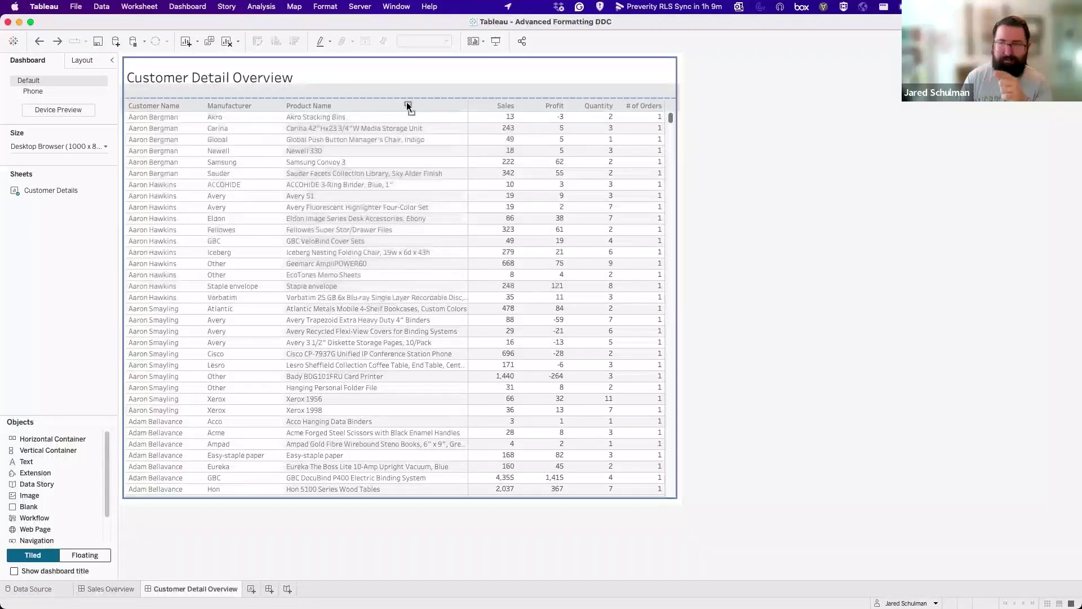
{"action": "left_click_drag", "start_coordinate": [408, 106], "coordinate": [406, 101]}
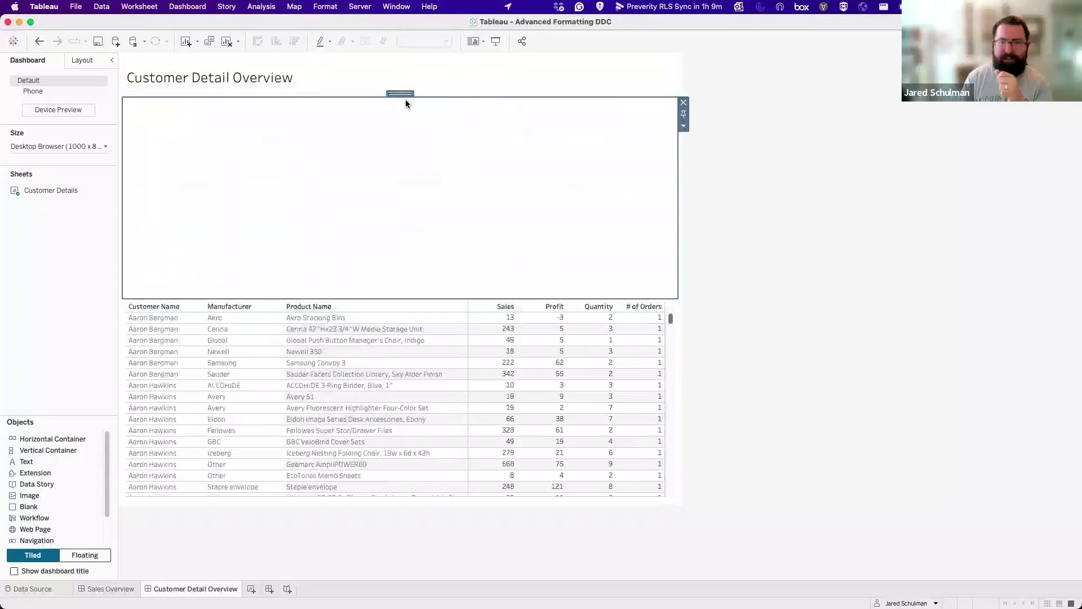
{"action": "left_click", "coordinate": [742, 280]}
{"action": "left_click_drag", "start_coordinate": [41, 539], "coordinate": [466, 208]}
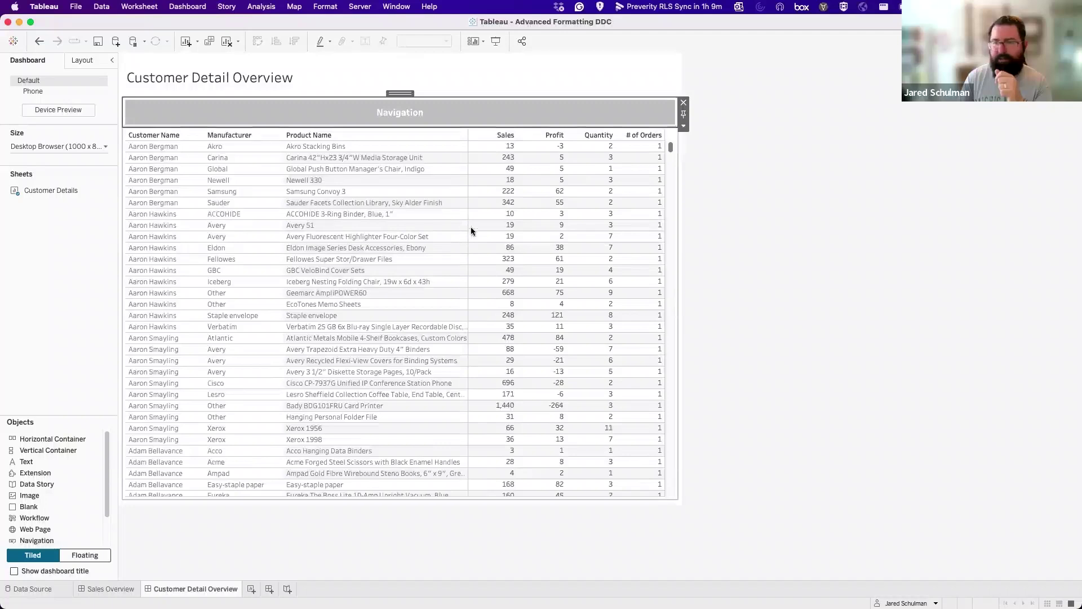
- Move the Customer Detail Overview title into the horizontal container, ahead of the Navigation button
{"action": "left_click", "coordinate": [314, 78]}
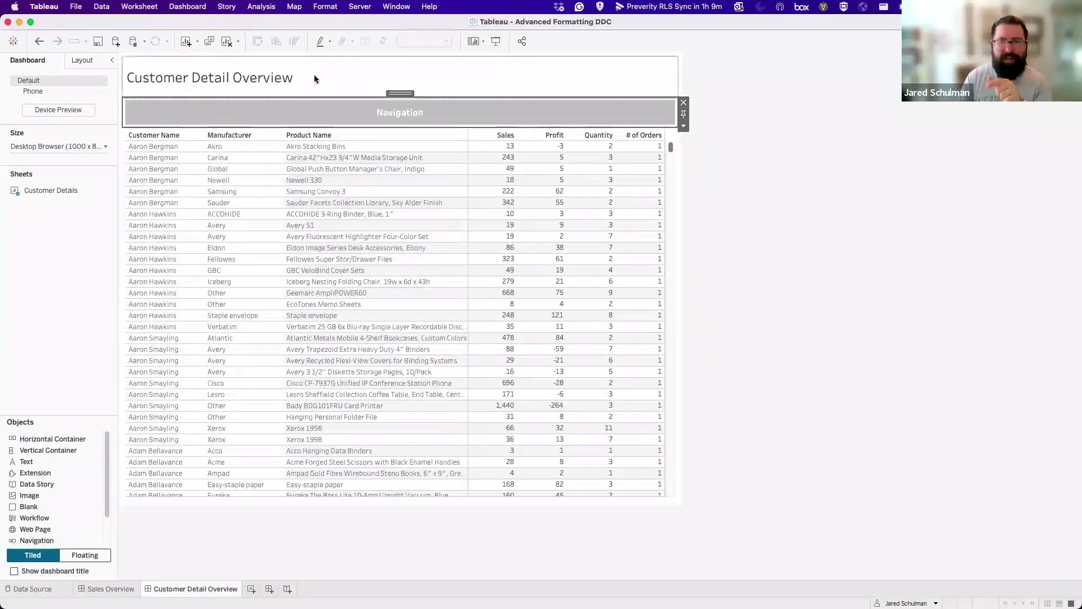
{"action": "left_click", "coordinate": [431, 56]}
{"action": "left_click_drag", "start_coordinate": [407, 57], "coordinate": [272, 110]}
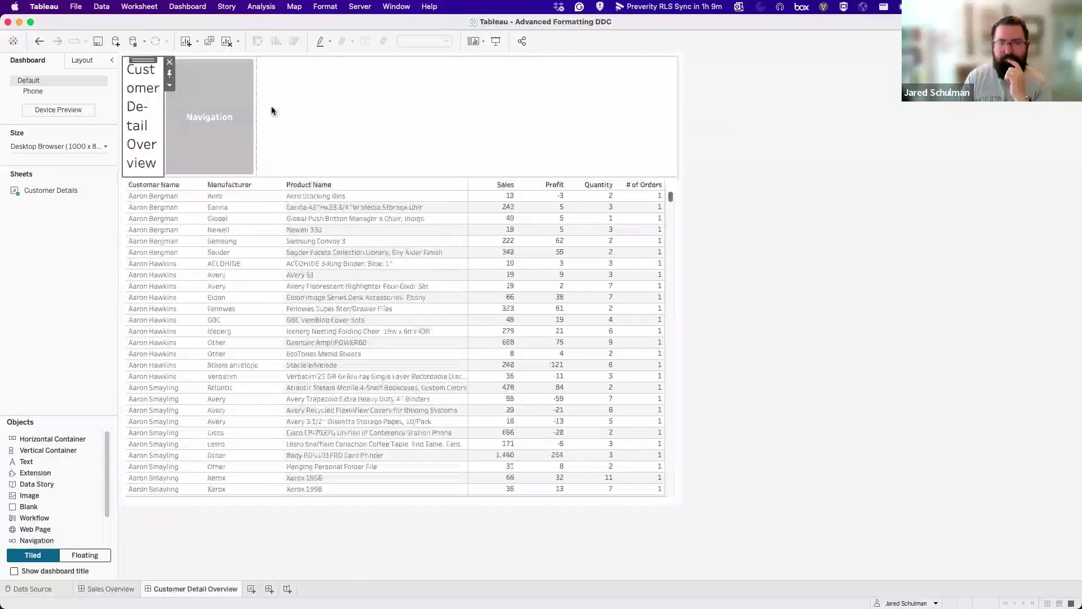
{"action": "left_click", "coordinate": [393, 115]}
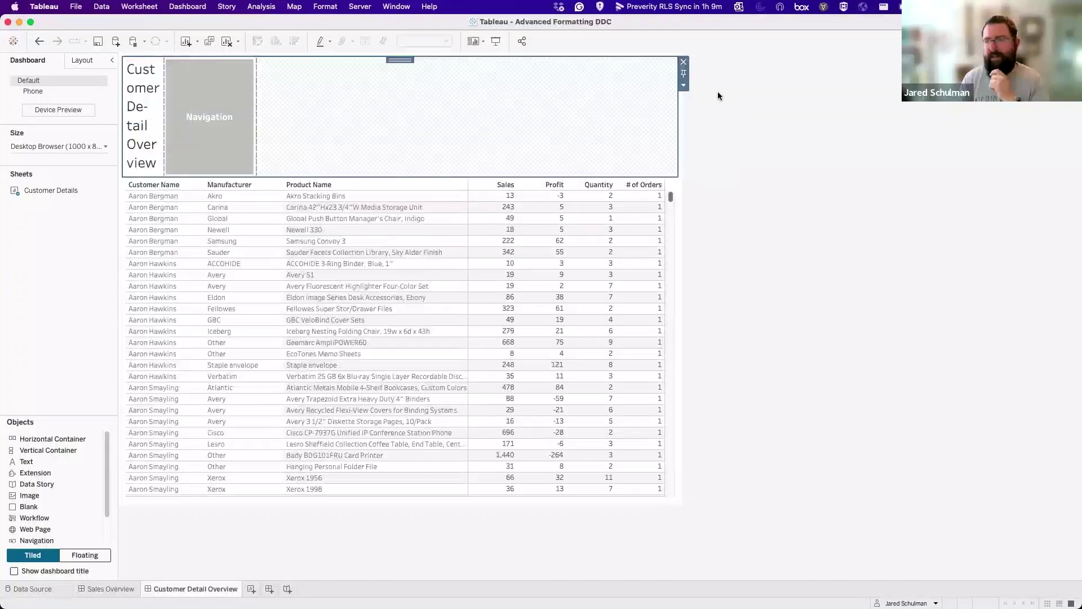
{"action": "left_click", "coordinate": [684, 84]}
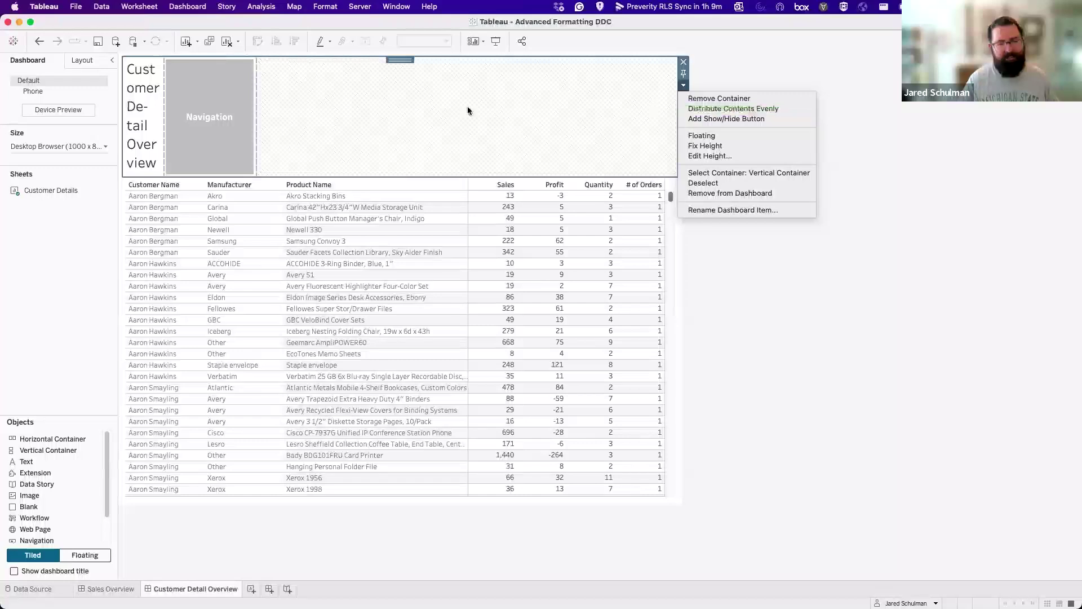
{"action": "left_click", "coordinate": [341, 186]}
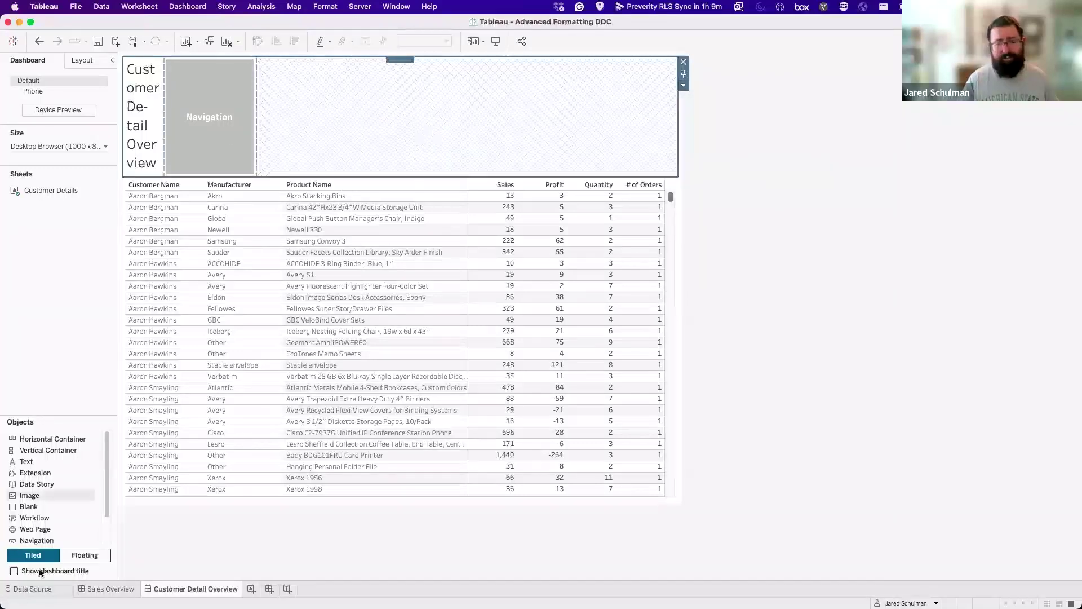
- Insert a blank spacer between the title and the Navigation button, and resize the header so the title fits on one line
{"action": "mouse_move", "coordinate": [31, 496]}
{"action": "left_mouse_down"}
{"action": "mouse_move", "coordinate": [170, 197]}
{"action": "mouse_move", "coordinate": [167, 152]}
{"action": "mouse_move", "coordinate": [52, 497]}
{"action": "mouse_move", "coordinate": [208, 470]}
{"action": "mouse_move", "coordinate": [201, 200]}
{"action": "mouse_move", "coordinate": [187, 155]}
{"action": "left_mouse_up"}
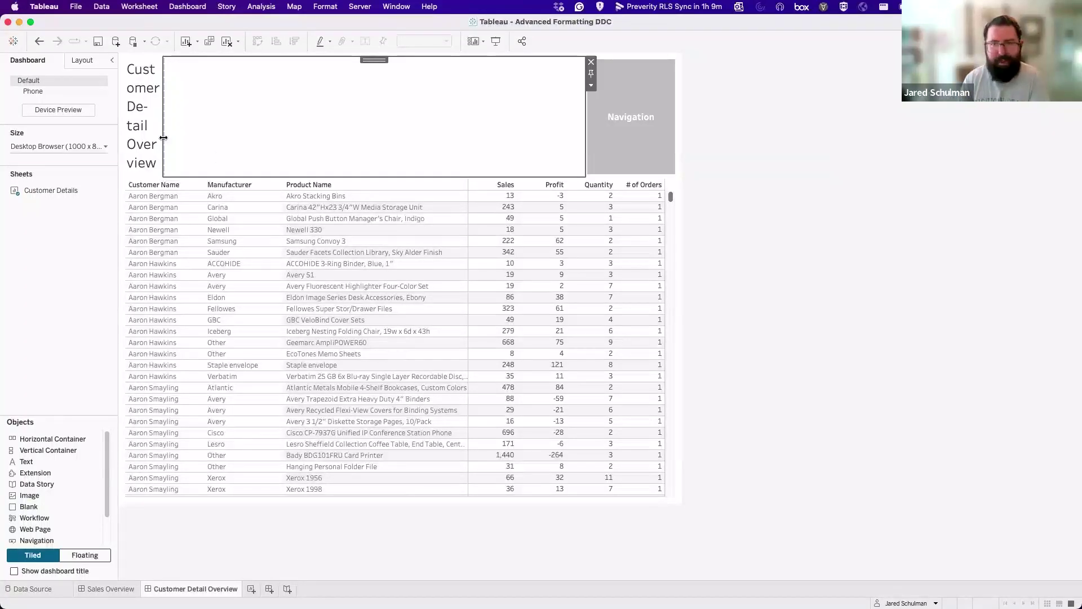
{"action": "left_click_drag", "start_coordinate": [164, 137], "coordinate": [258, 138]}
{"action": "key", "text": "Delete"}
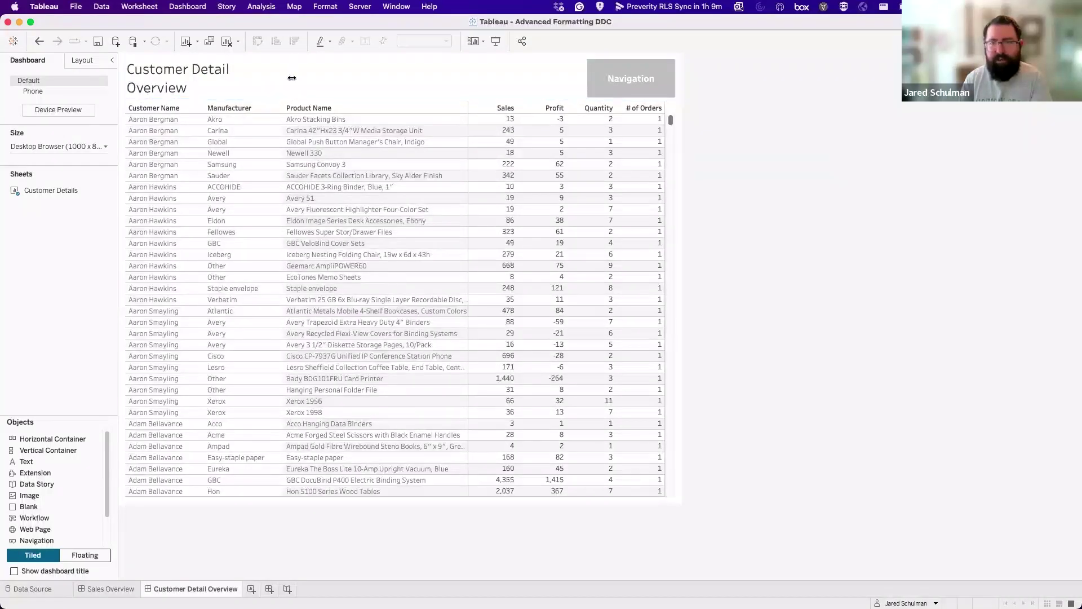
{"action": "mouse_move", "coordinate": [291, 78]}
{"action": "left_mouse_down"}
{"action": "mouse_move", "coordinate": [322, 75]}
{"action": "mouse_move", "coordinate": [310, 80]}
{"action": "left_mouse_up"}
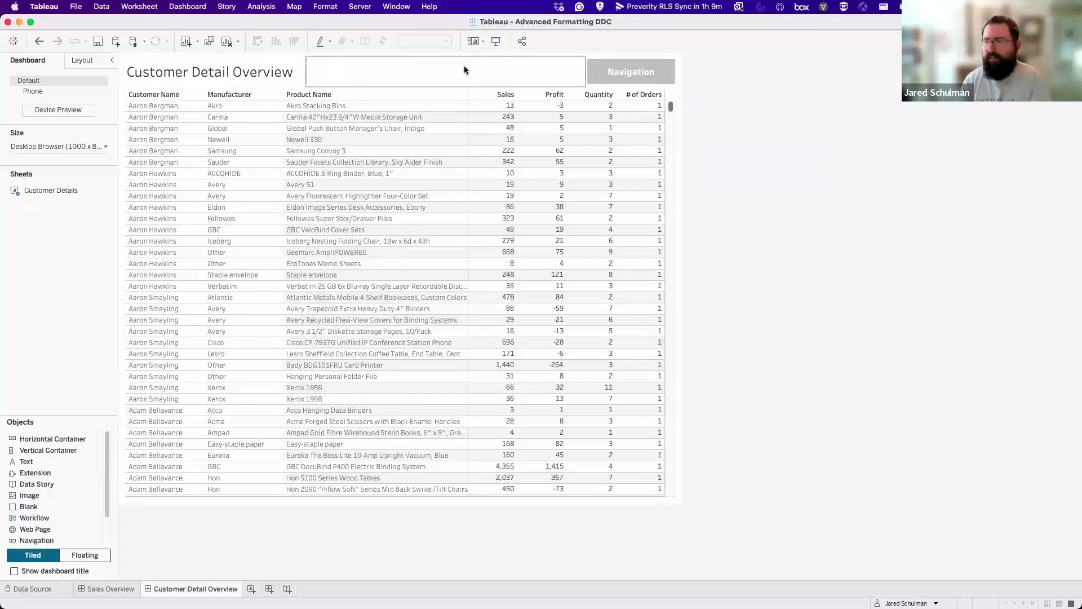
- Change the Navigation button's style to Image and choose Back Button Example.png from the DDC Formatting Files folder
{"action": "left_click", "coordinate": [644, 71]}
{"action": "left_click", "coordinate": [683, 85]}
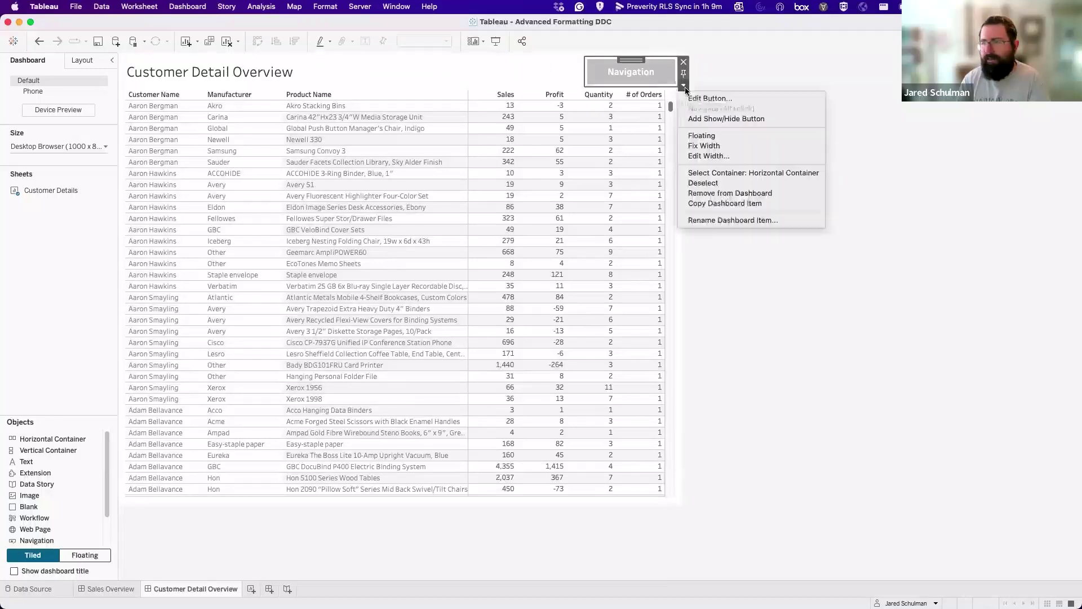
{"action": "left_click", "coordinate": [681, 95]}
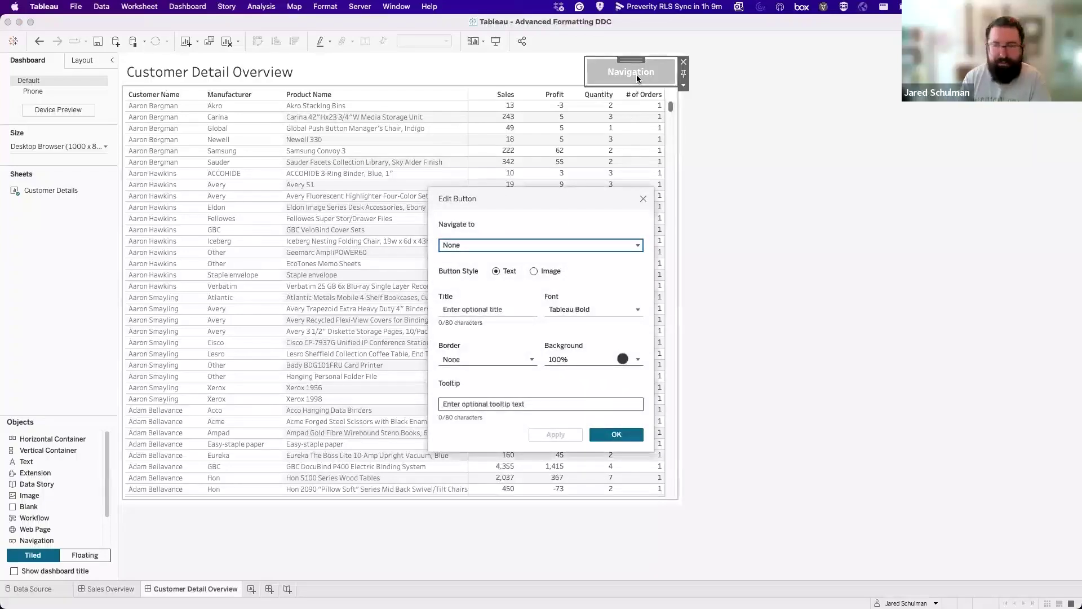
{"action": "left_click", "coordinate": [534, 272]}
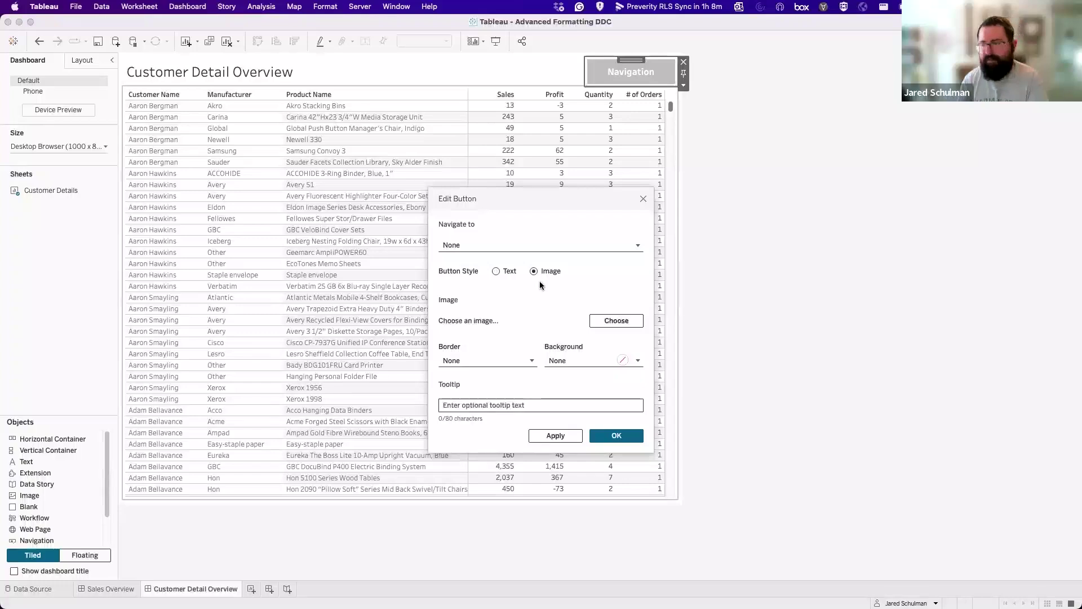
{"action": "left_click", "coordinate": [611, 322]}
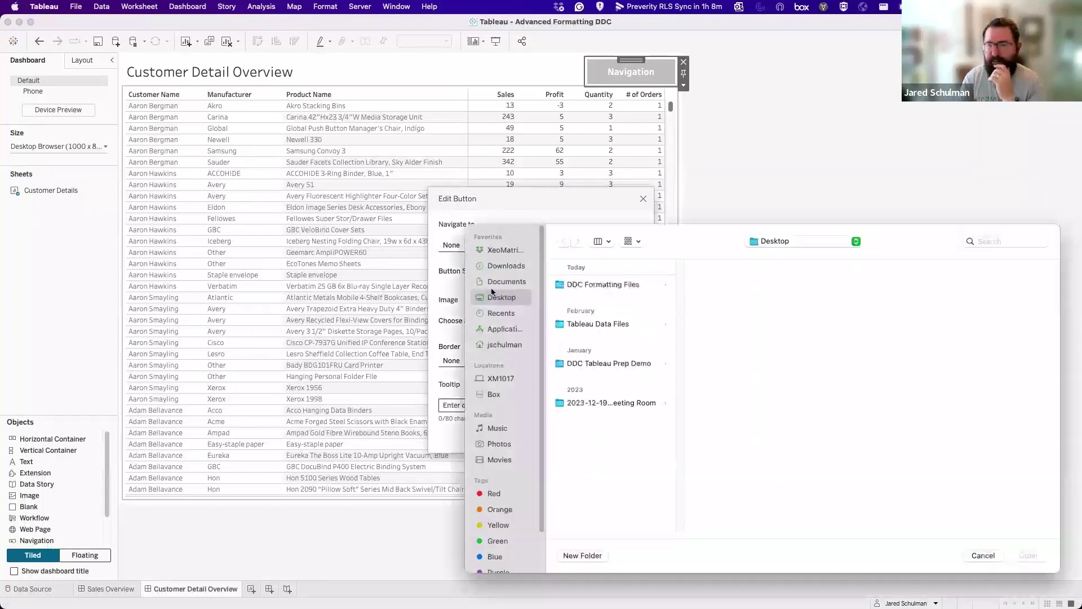
{"action": "left_click", "coordinate": [580, 284]}
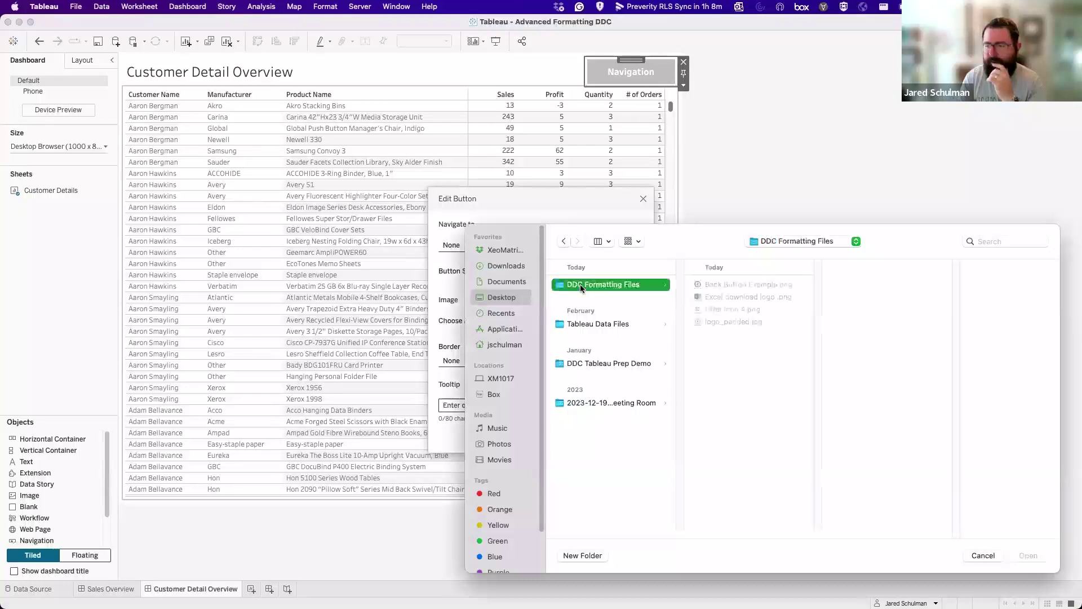
{"action": "left_click", "coordinate": [726, 285]}
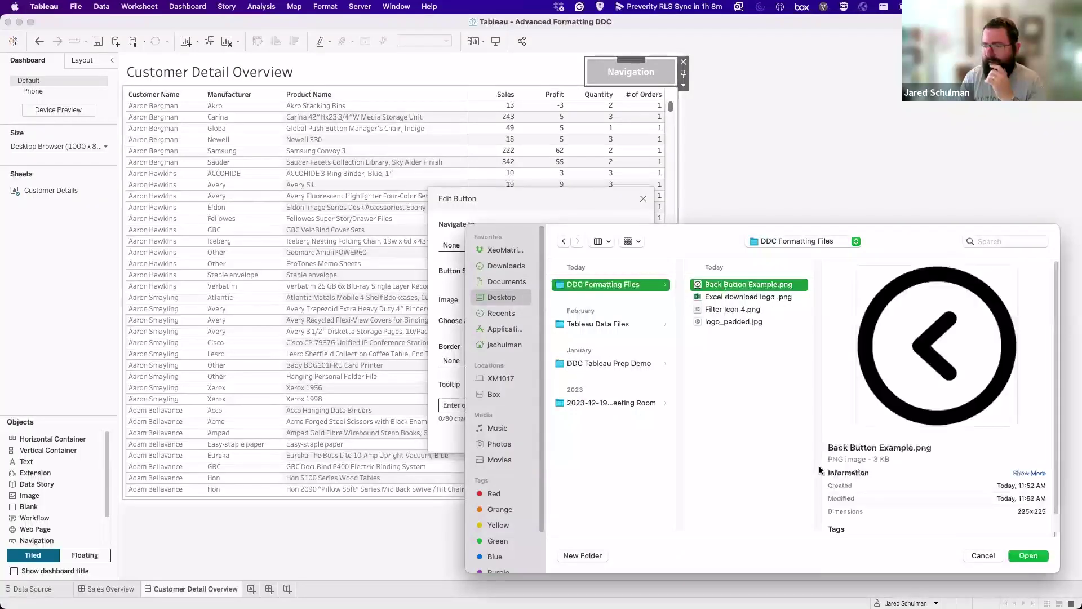
{"action": "left_click", "coordinate": [1029, 555]}
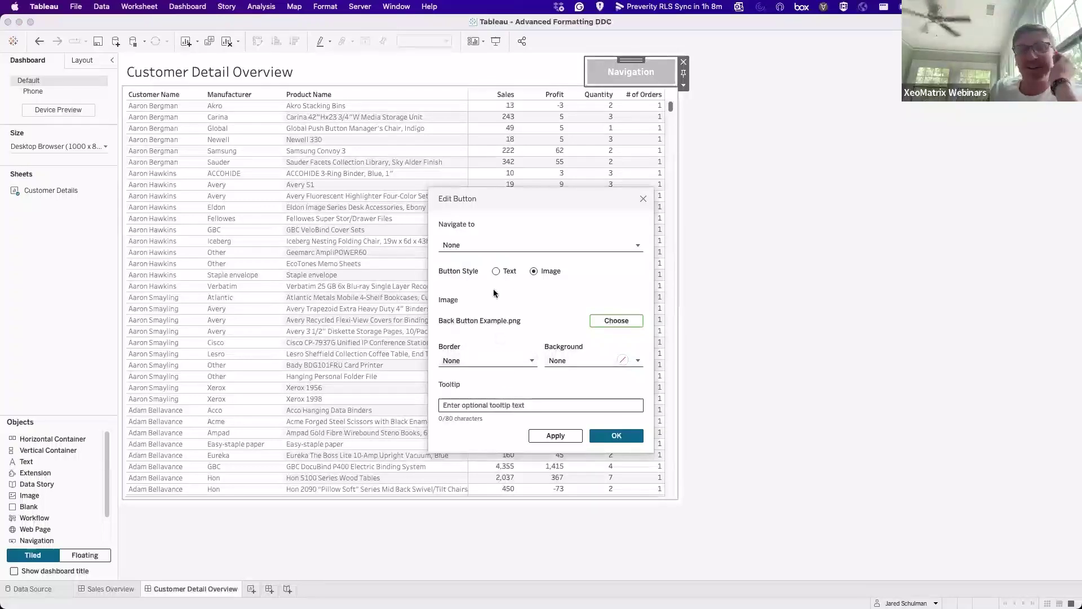
- Set the button to navigate to Sales Overview and apply the button settings
{"action": "left_click", "coordinate": [502, 243]}
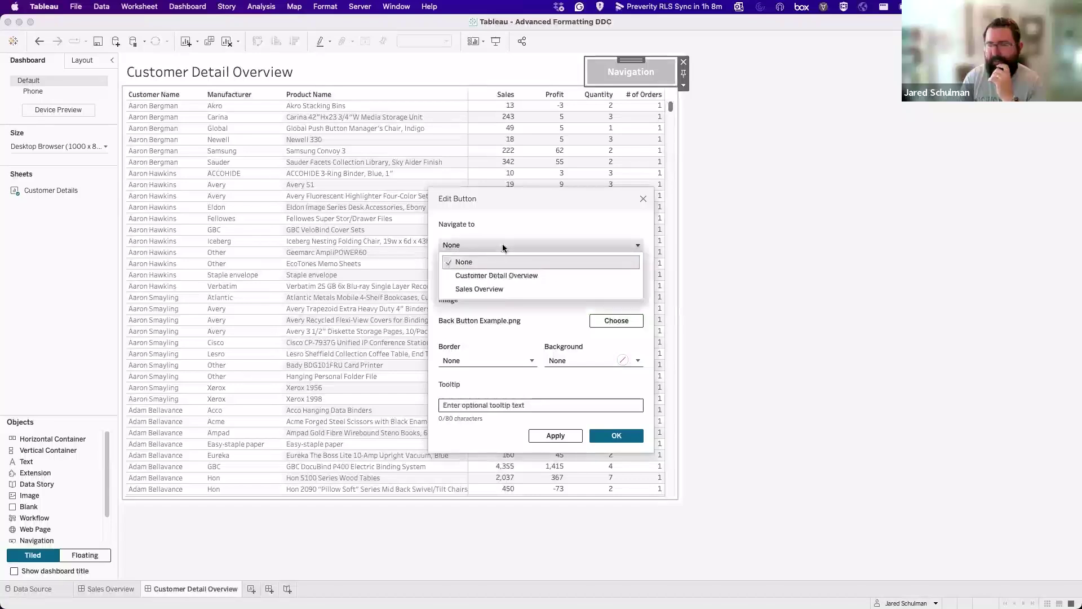
{"action": "left_click", "coordinate": [489, 289]}
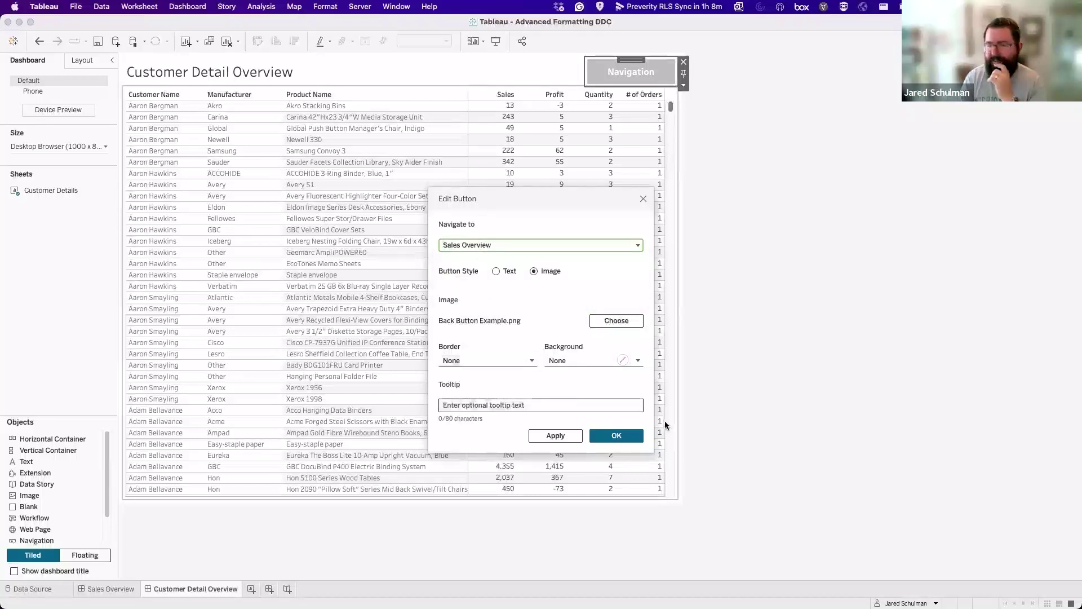
{"action": "left_click", "coordinate": [629, 434]}
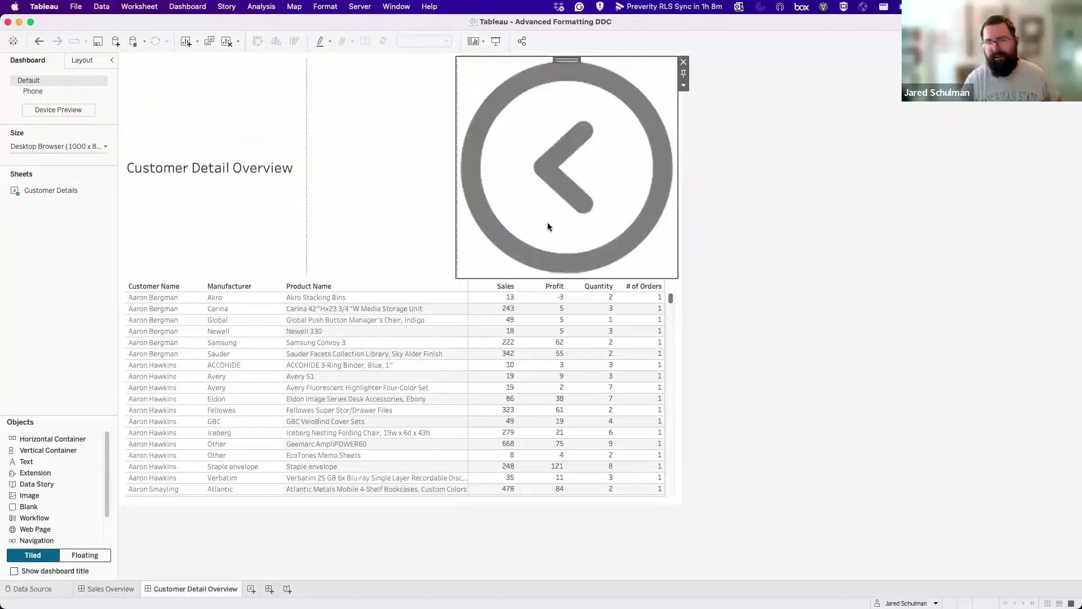
- Shrink the back button to a small icon at the far end of the header, and reduce the header row's height
{"action": "left_click", "coordinate": [441, 196]}
{"action": "left_click_drag", "start_coordinate": [381, 59], "coordinate": [624, 177]}
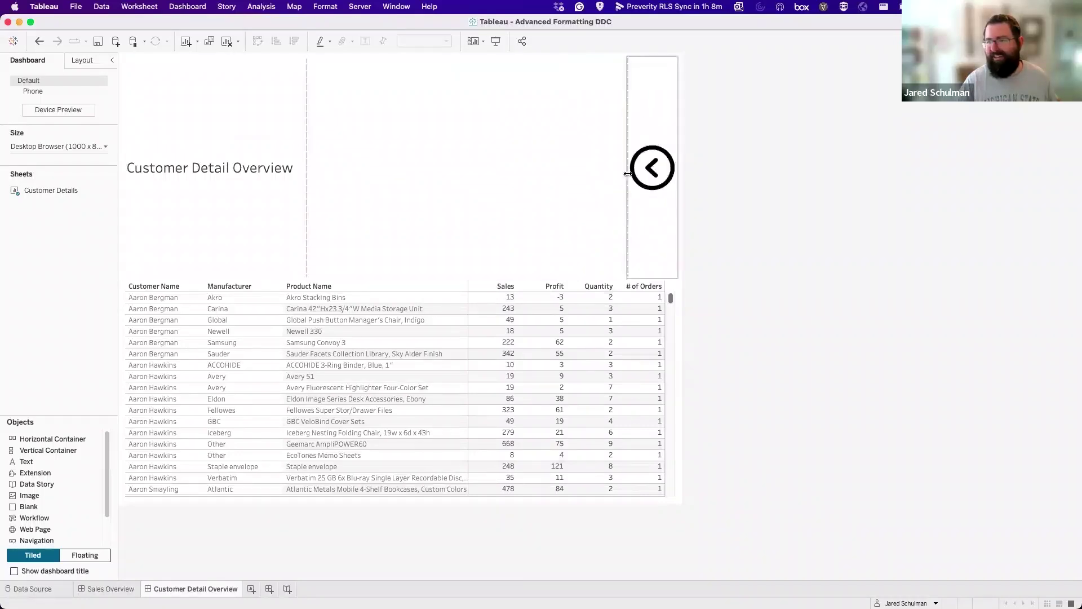
{"action": "left_click_drag", "start_coordinate": [572, 276], "coordinate": [573, 99]}
{"action": "left_click", "coordinate": [628, 88]}
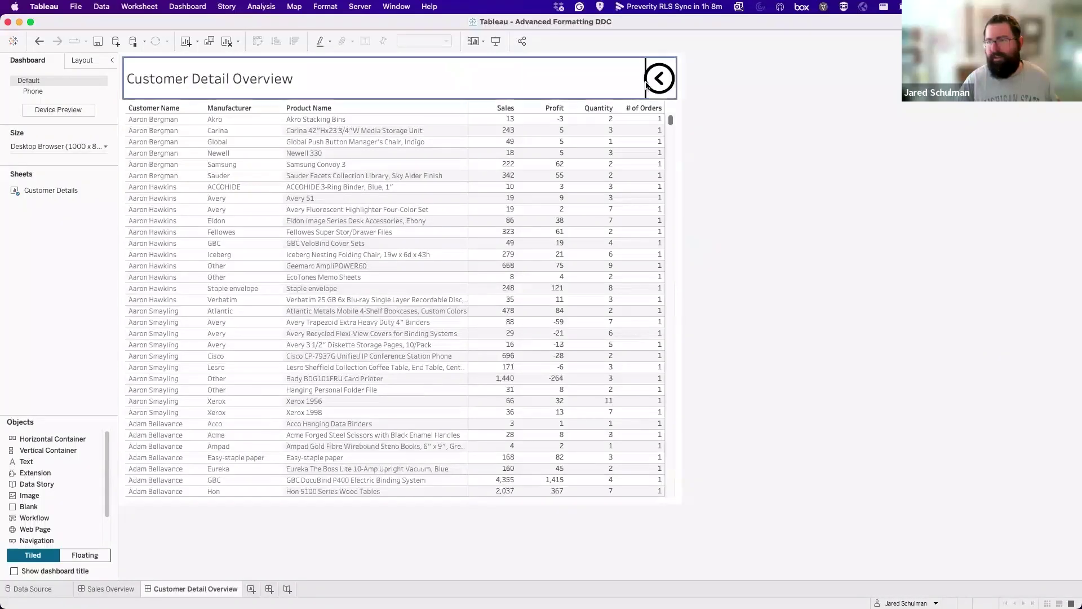
- Reduce the Customer Detail Overview header row's height to fit closely around the back button, and test the button
{"action": "left_click", "coordinate": [630, 98]}
{"action": "left_click_drag", "start_coordinate": [631, 98], "coordinate": [626, 89]}
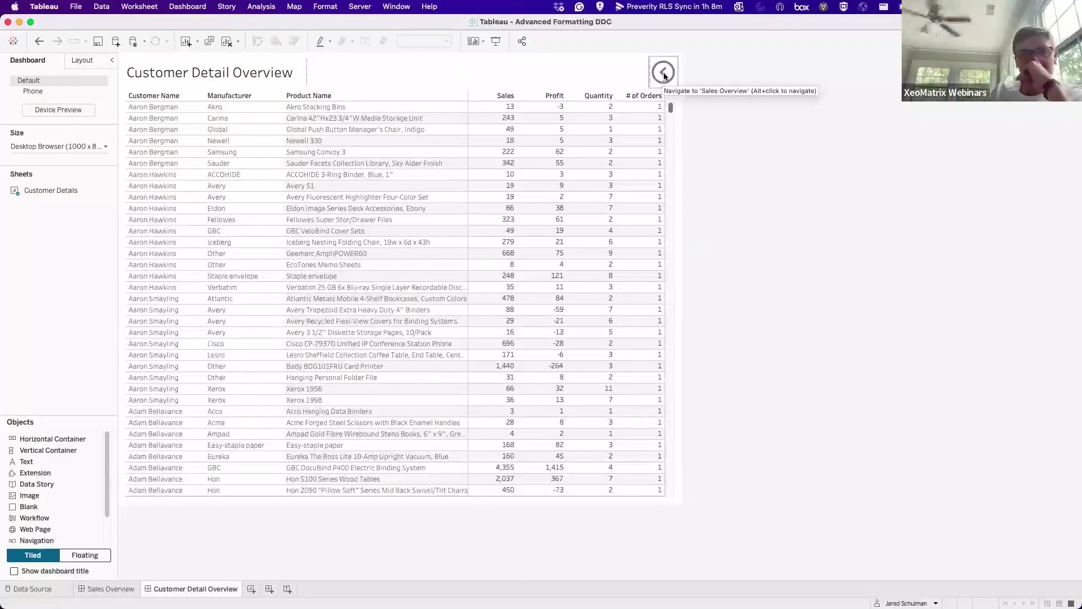
{"action": "left_click", "coordinate": [664, 73], "text": "alt"}
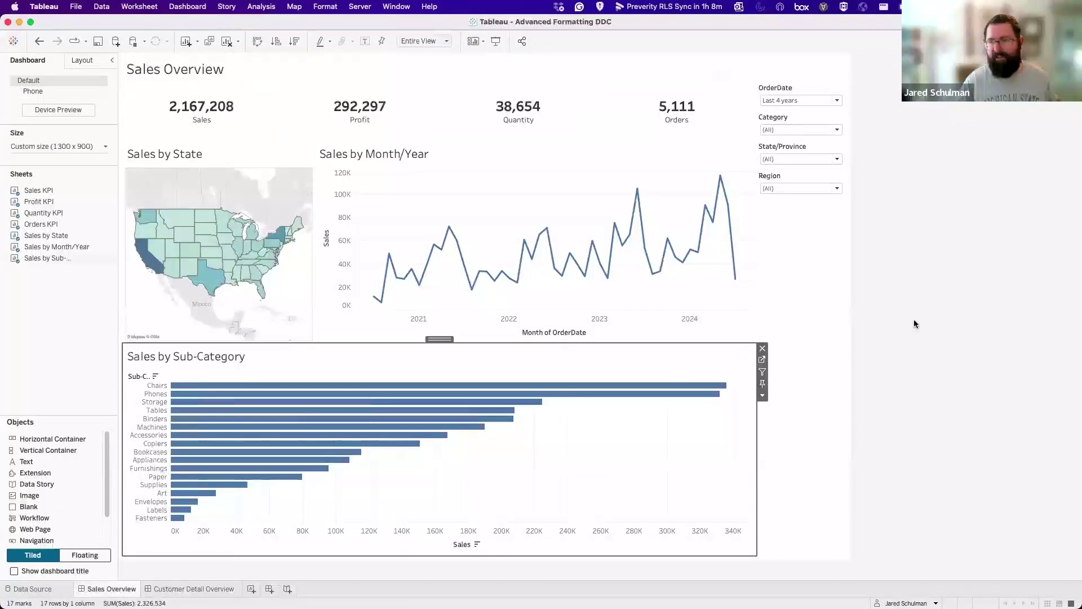
- Test the filter action with the Storage and Machines sub-categories, returning to Sales Overview through the back button each time
{"action": "left_click", "coordinate": [181, 401]}
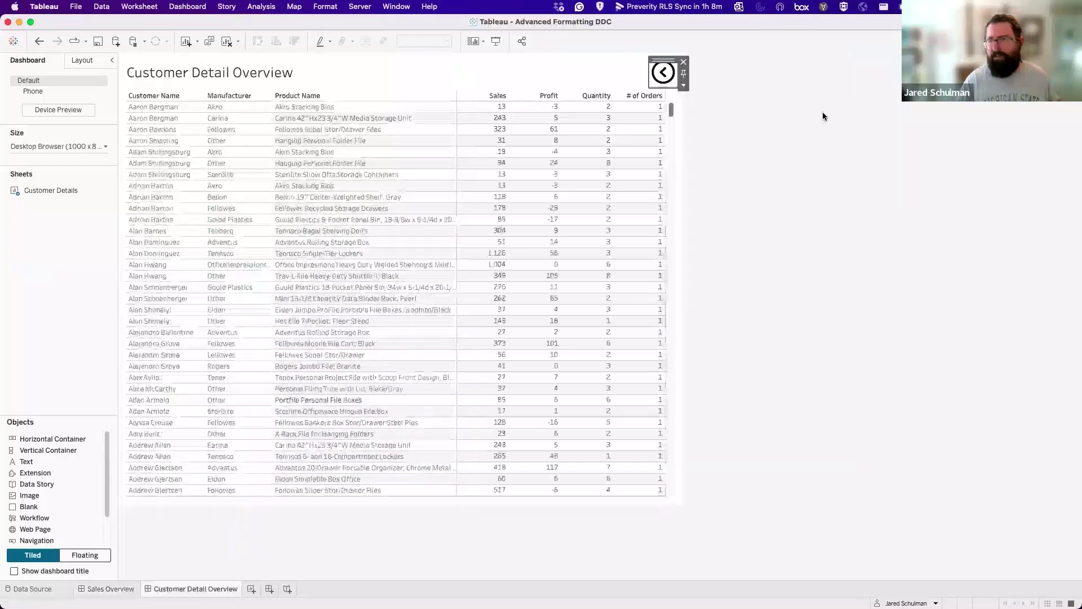
{"action": "left_click", "coordinate": [663, 73], "text": "alt"}
{"action": "left_click", "coordinate": [157, 427]}
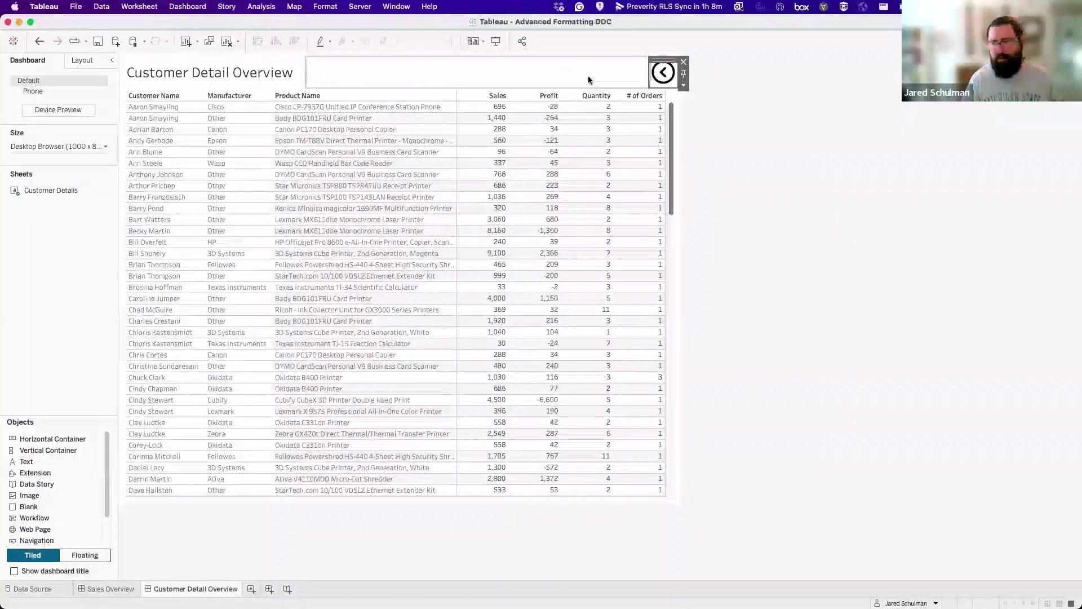
{"action": "left_click", "coordinate": [663, 72]}
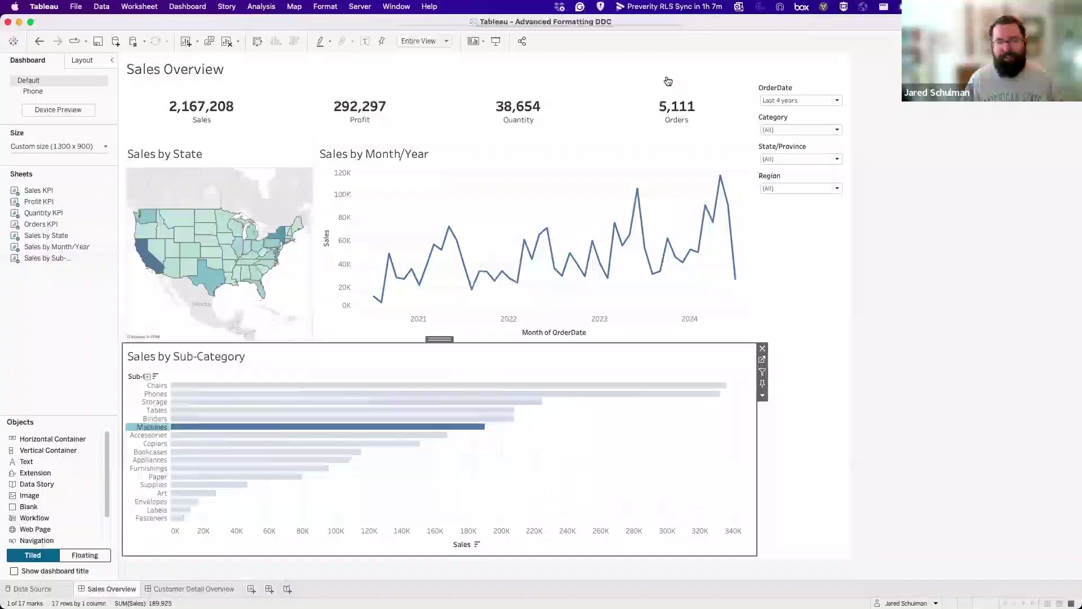
- Review the Customer Detail Overview table, and return to Sales Overview to clear the Machines selection
{"action": "left_click", "coordinate": [218, 589]}
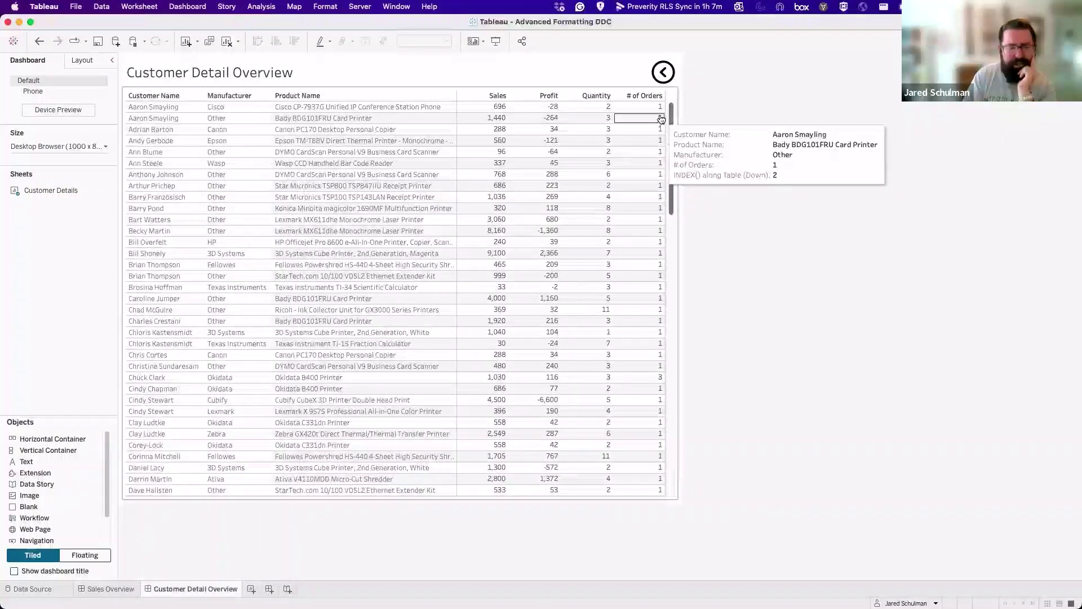
{"action": "mouse_move", "coordinate": [661, 112]}
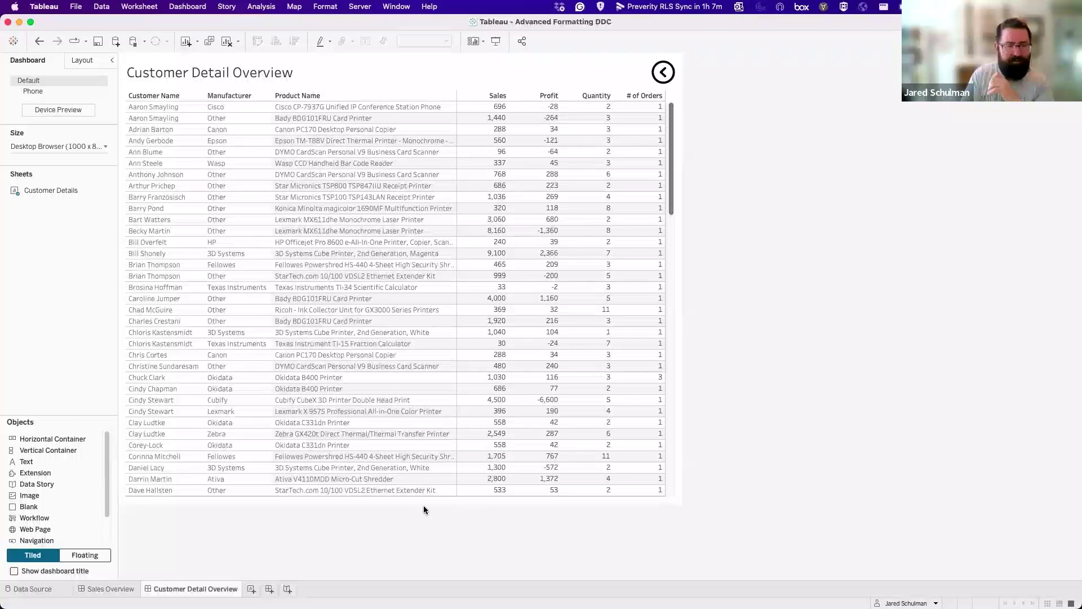
{"action": "left_click", "coordinate": [93, 589]}
{"action": "left_click", "coordinate": [733, 377]}
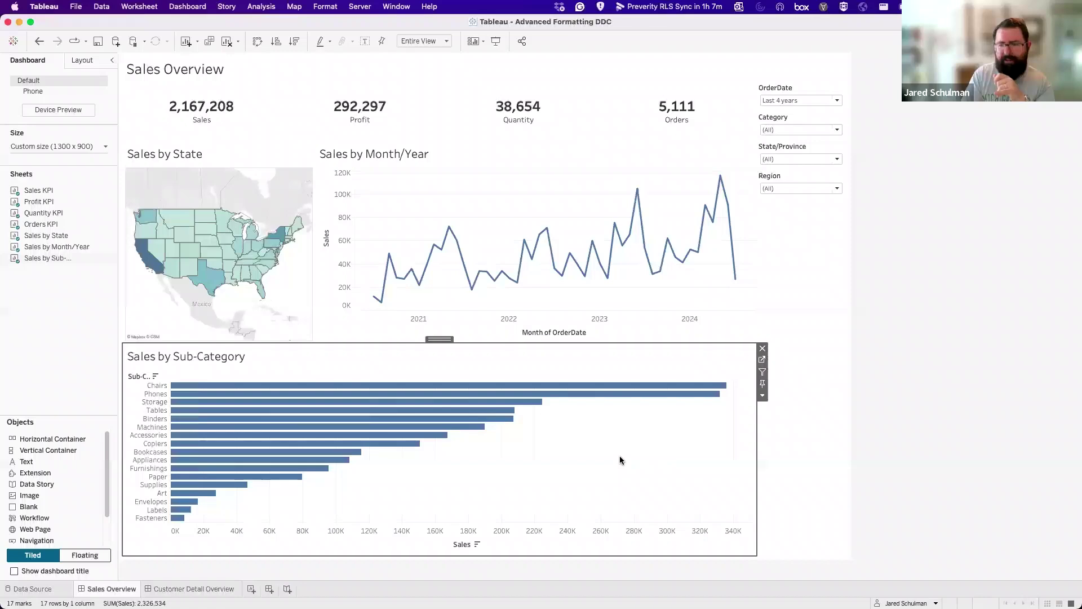
- Try narrowing the chart area of Sales Overview to a small fraction of its width, and undo the resize
{"action": "left_click", "coordinate": [515, 202]}
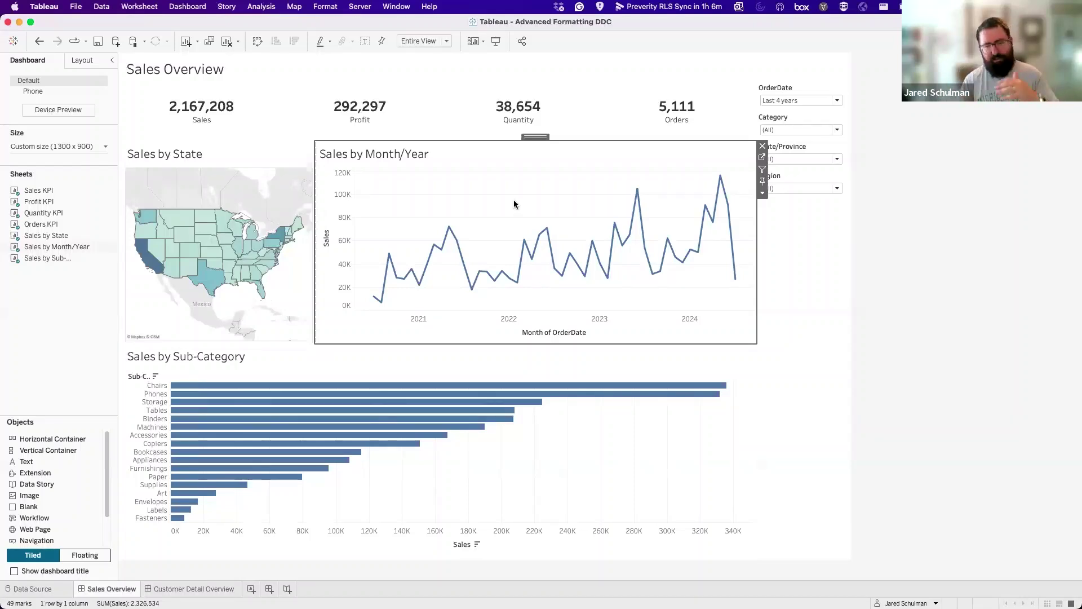
{"action": "left_click", "coordinate": [508, 462]}
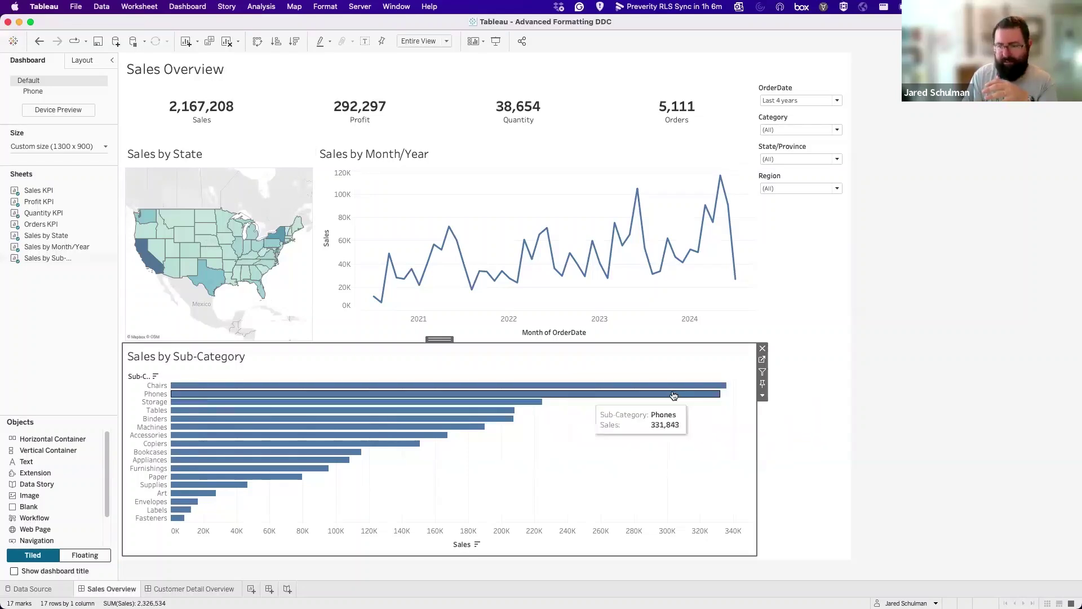
{"action": "left_click_drag", "start_coordinate": [756, 430], "coordinate": [224, 439]}
{"action": "left_click_drag", "start_coordinate": [243, 440], "coordinate": [241, 435]}
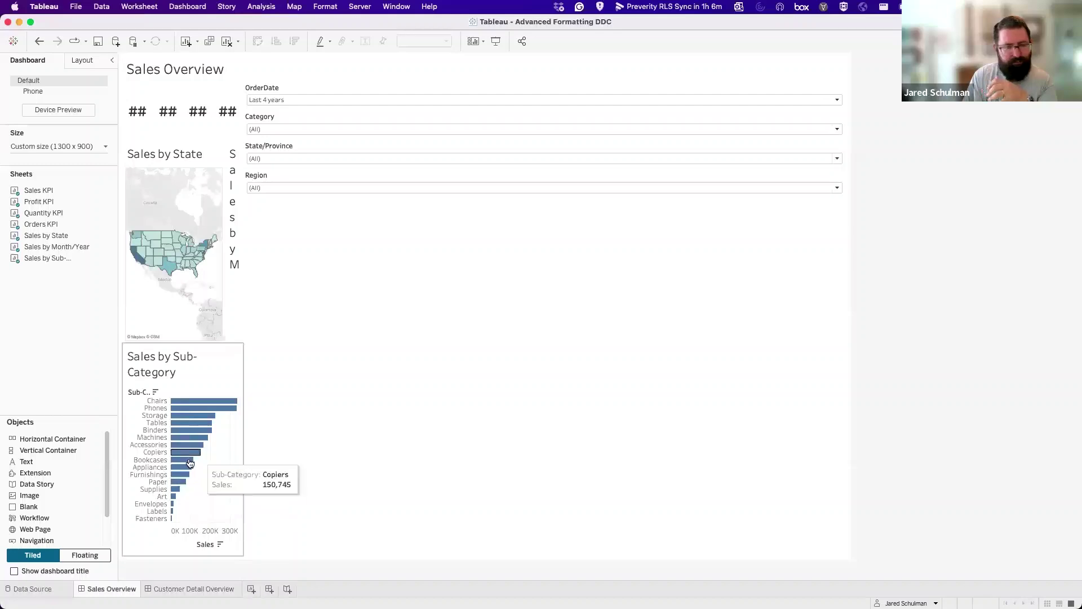
{"action": "left_click", "coordinate": [38, 41]}
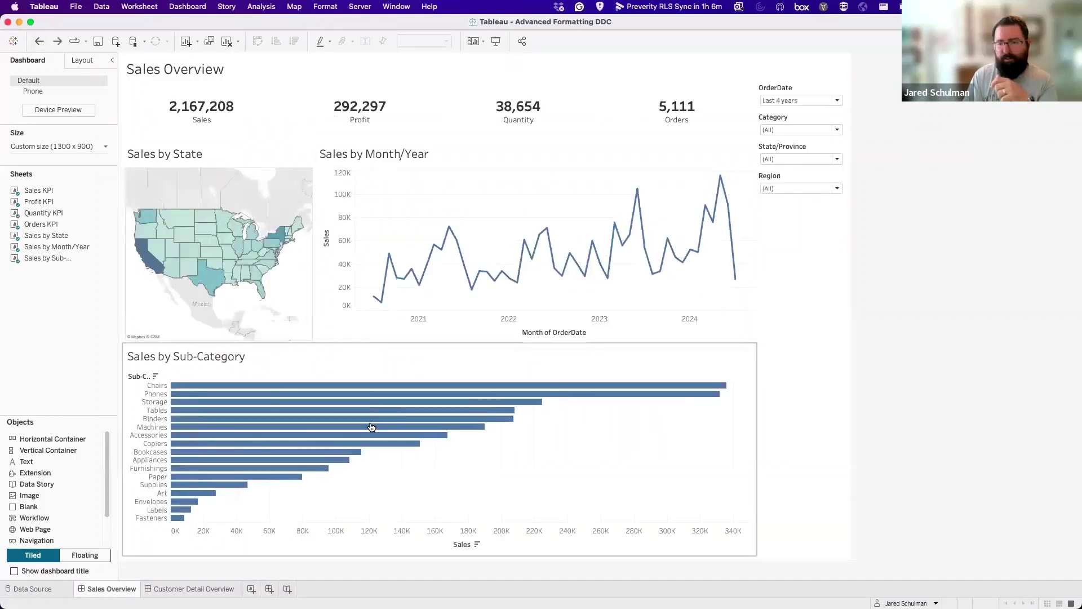
- Inspect the sales values of individual bars in the Sales by Sub-Category chart
{"action": "left_click", "coordinate": [512, 482]}
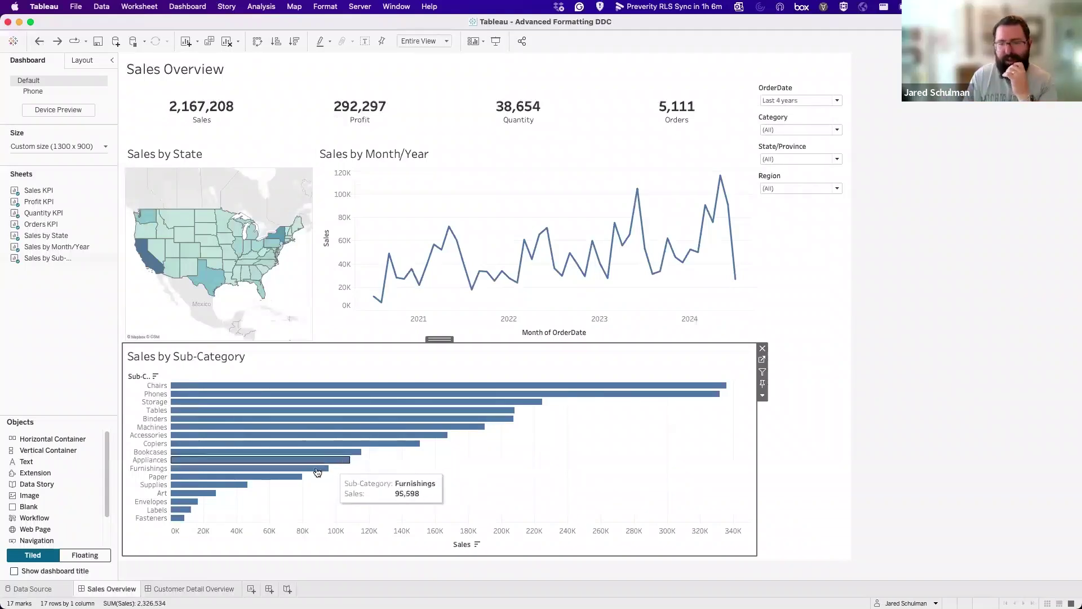
{"action": "mouse_move", "coordinate": [349, 462]}
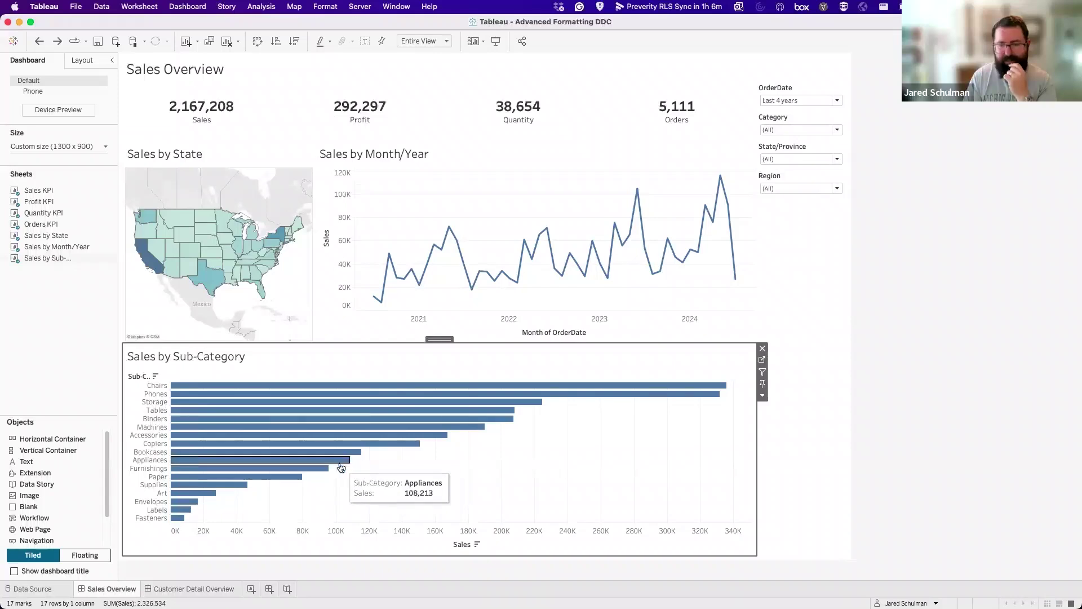
{"action": "mouse_move", "coordinate": [189, 510]}
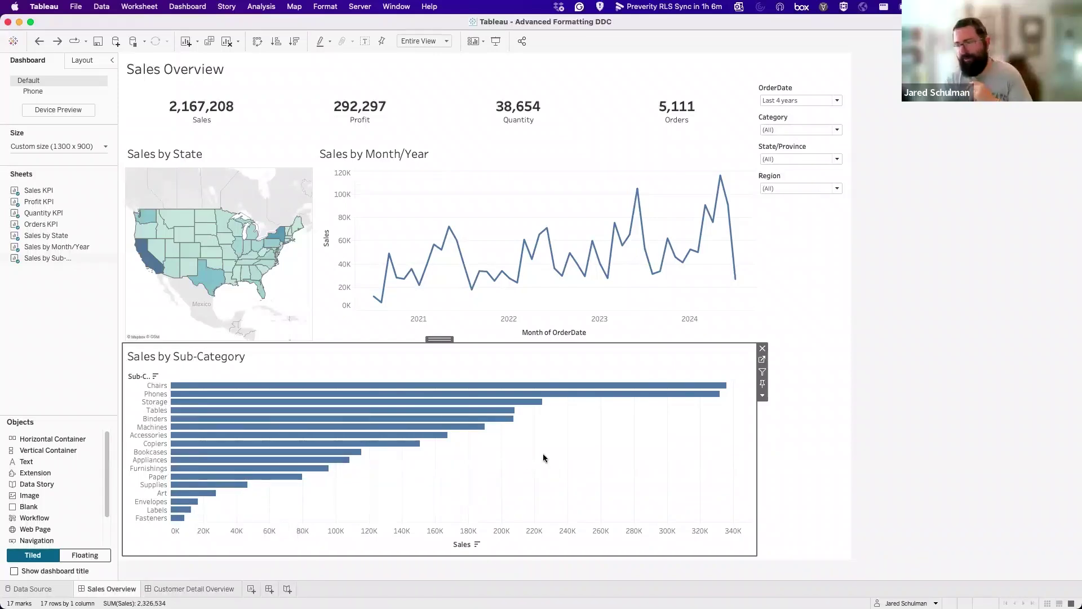
{"action": "mouse_move", "coordinate": [503, 420]}
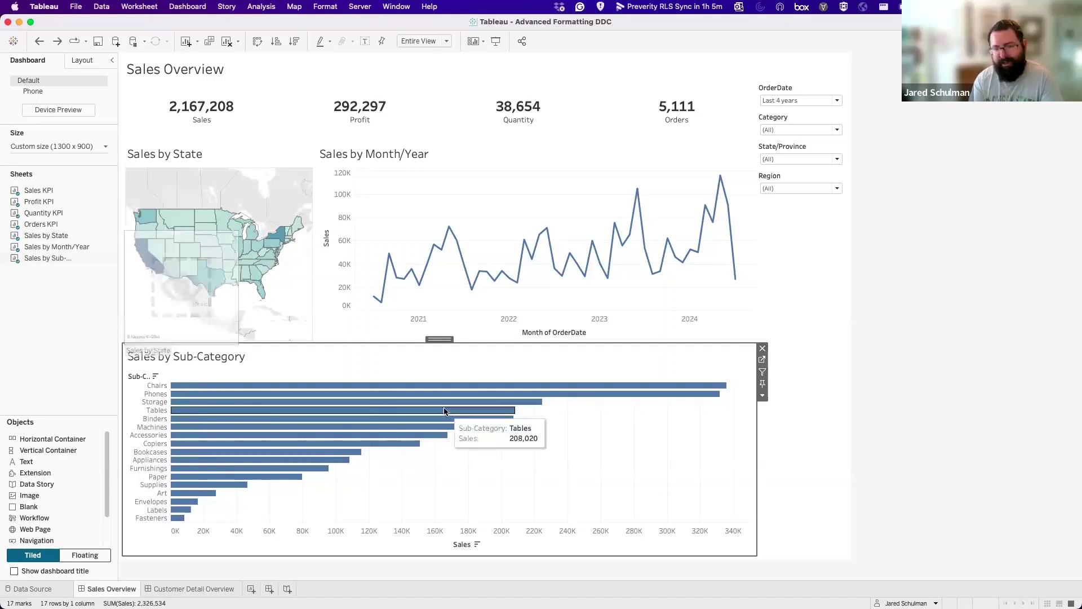
{"action": "mouse_move", "coordinate": [504, 417]}
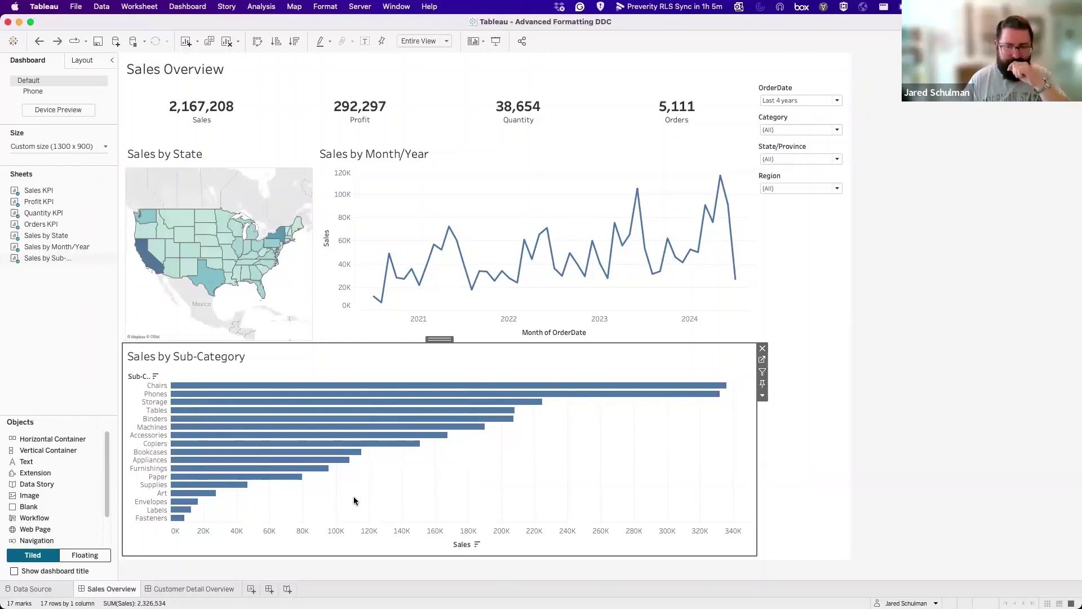
- Exclude the sub-categories from Appliances through Fasteners from the Sales by Sub-Category chart
{"action": "left_click", "coordinate": [150, 461]}
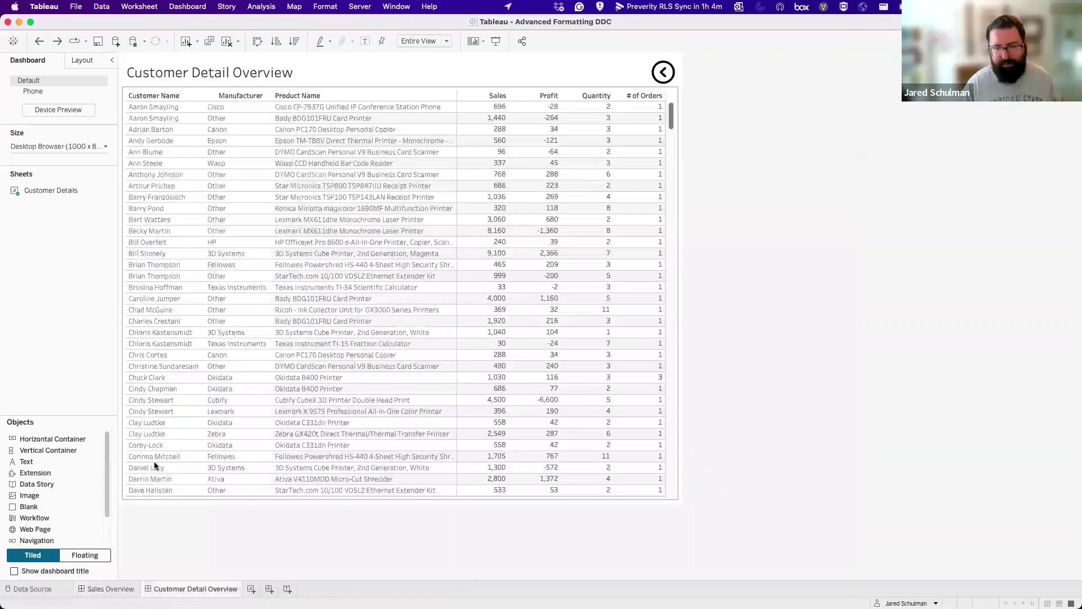
{"action": "left_click", "coordinate": [110, 588]}
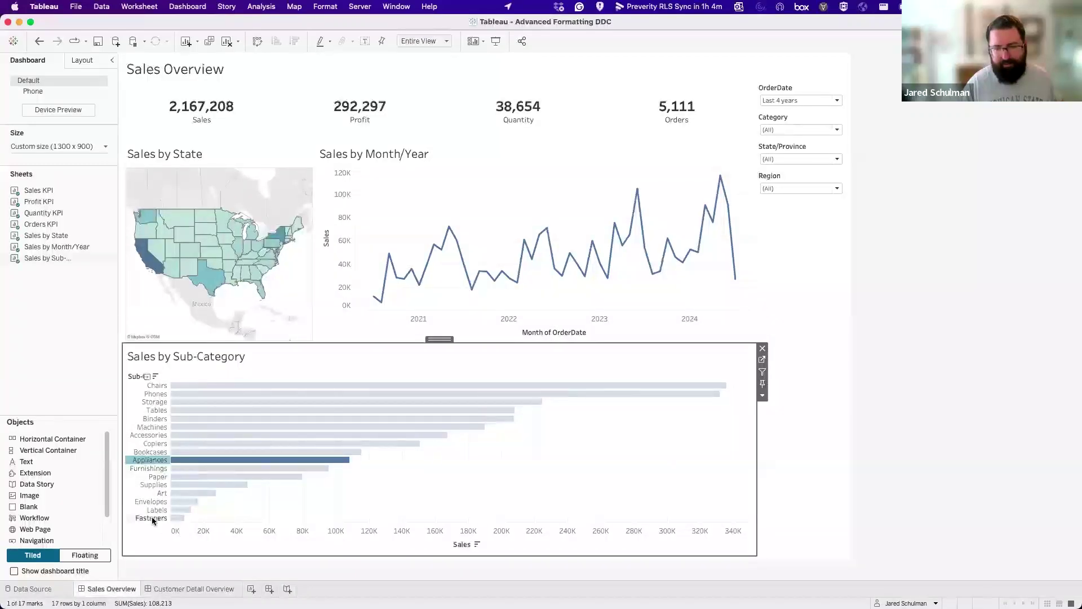
{"action": "left_click", "coordinate": [151, 517], "text": "shift"}
{"action": "left_click", "coordinate": [110, 589]}
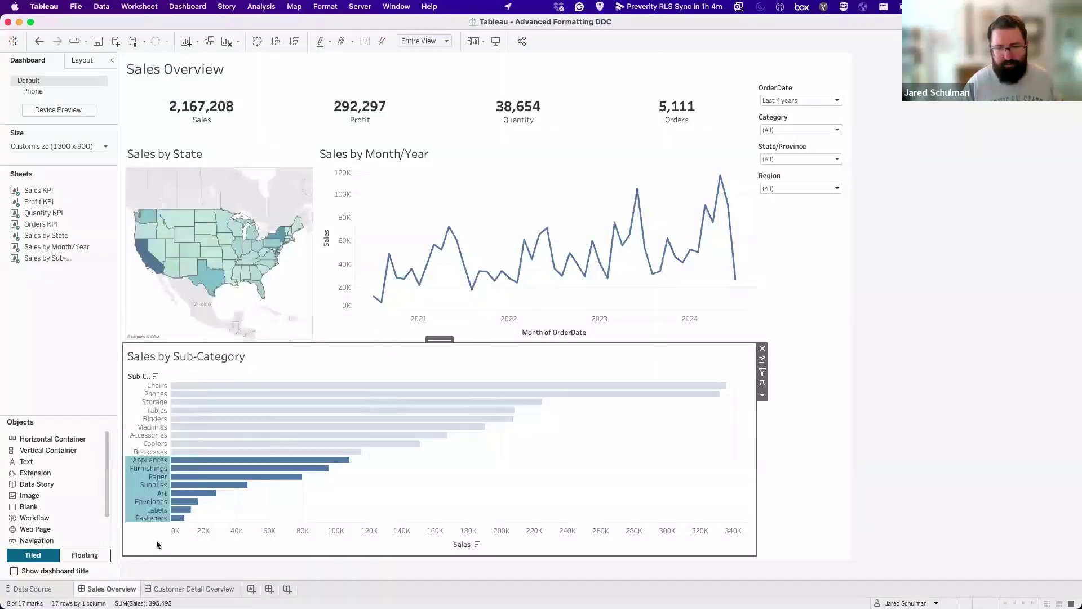
{"action": "right_click", "coordinate": [157, 510]}
{"action": "left_click", "coordinate": [191, 418]}
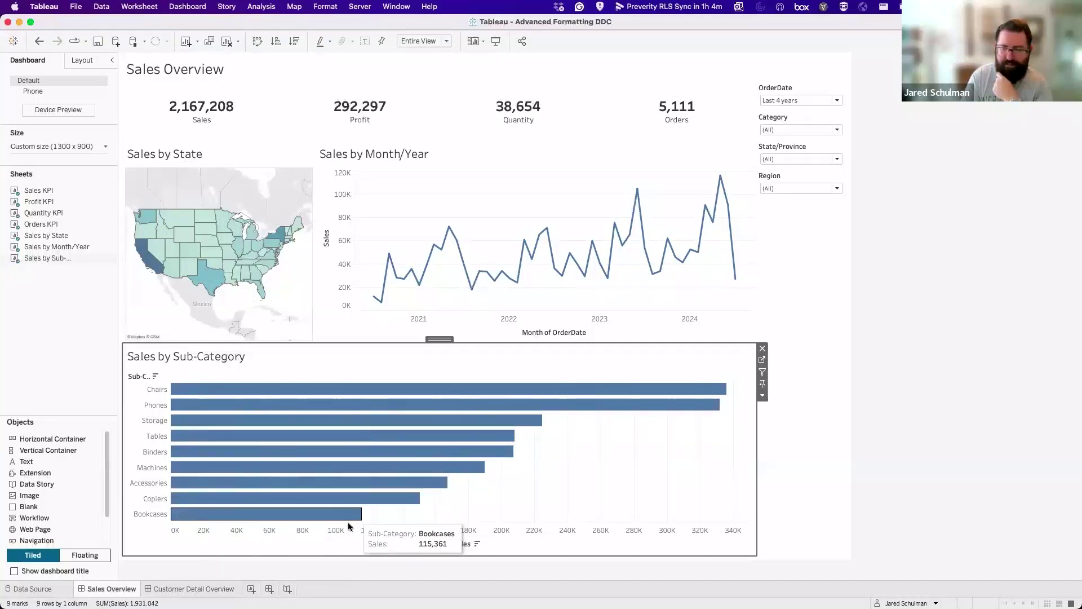
- Give the Sales axis of the Sales by Sub-Category chart a custom range with a fixed start of 110000
{"action": "right_click", "coordinate": [343, 539]}
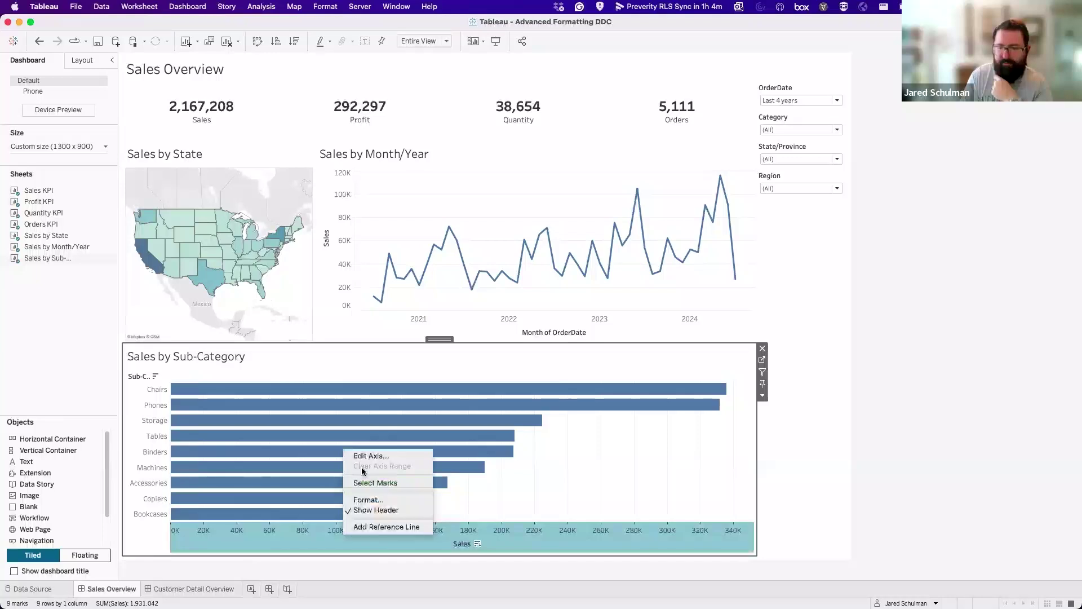
{"action": "left_click", "coordinate": [403, 427]}
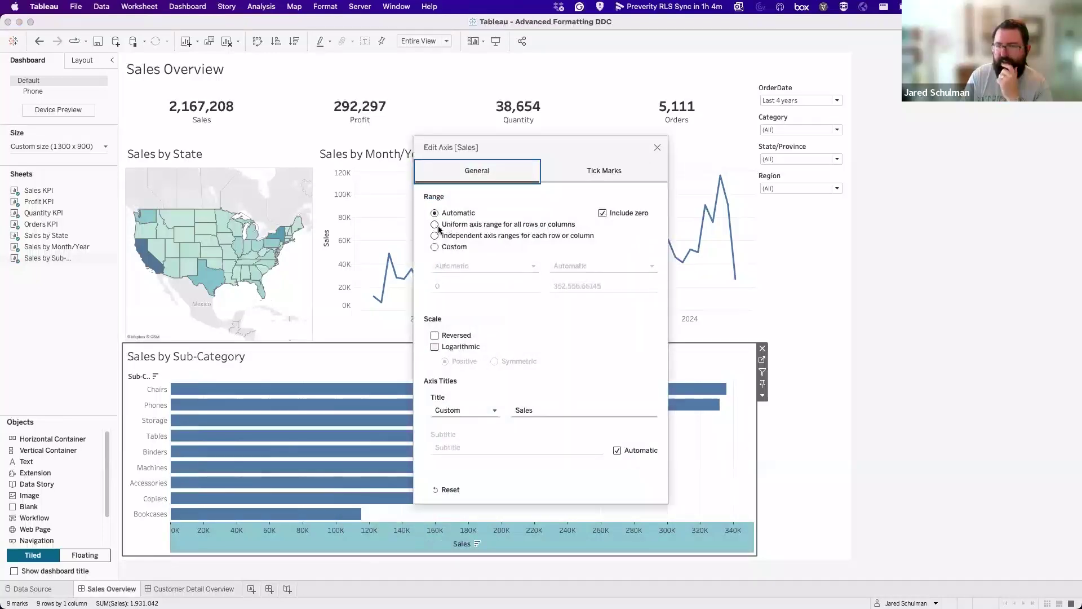
{"action": "left_click", "coordinate": [435, 247]}
{"action": "left_click", "coordinate": [451, 284]}
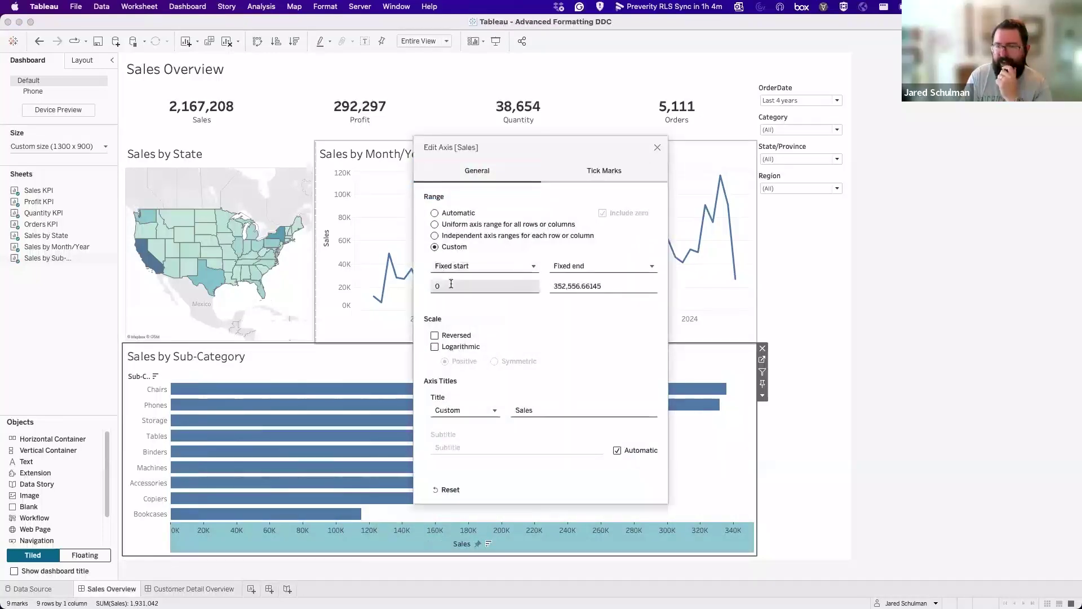
{"action": "type", "text": "110000"}
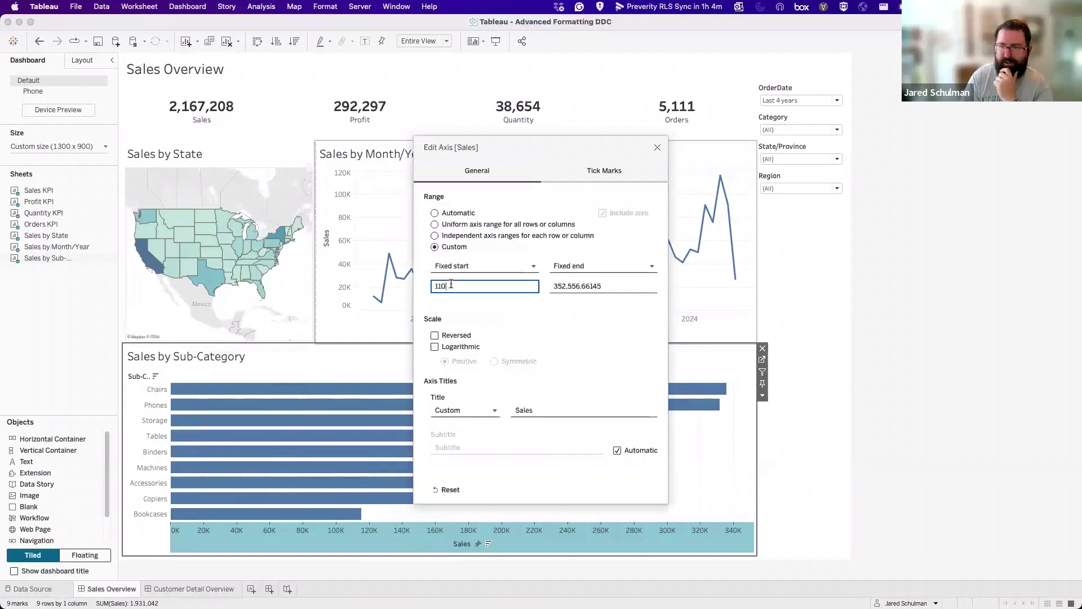
{"action": "key", "text": "Tab"}
{"action": "left_click", "coordinate": [657, 147]}
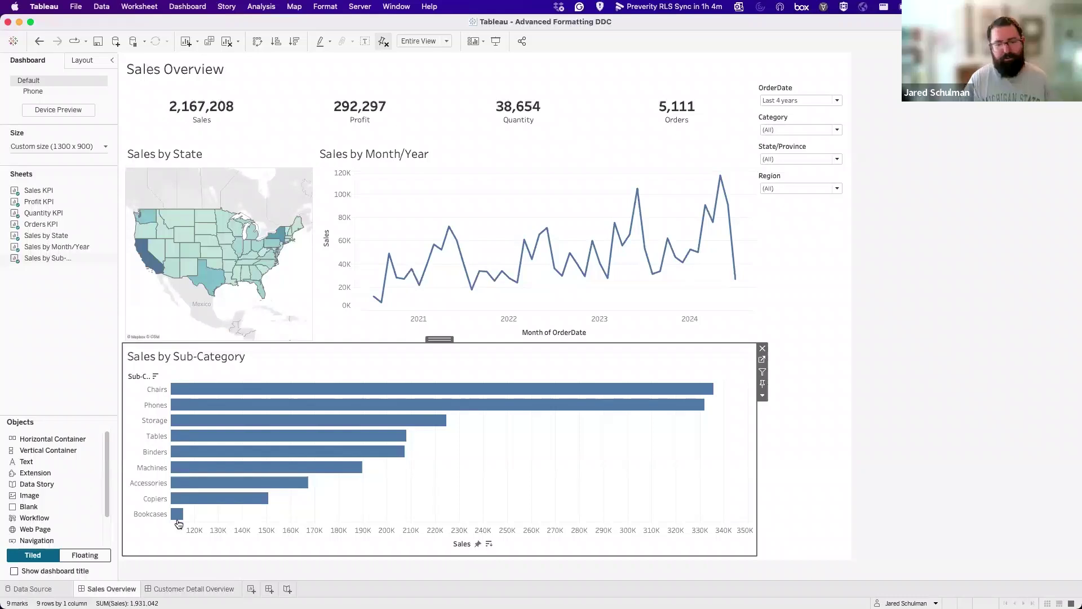
- Compare the Copiers and Bookcases bars, and undo the custom axis range and the sub-category exclusion
{"action": "mouse_move", "coordinate": [261, 502]}
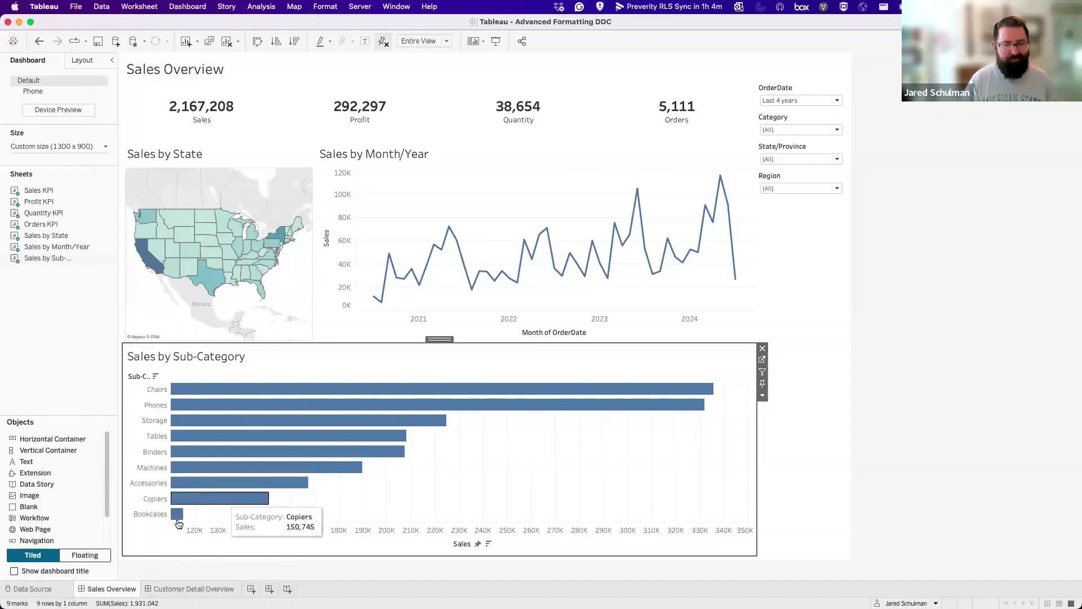
{"action": "mouse_move", "coordinate": [177, 519]}
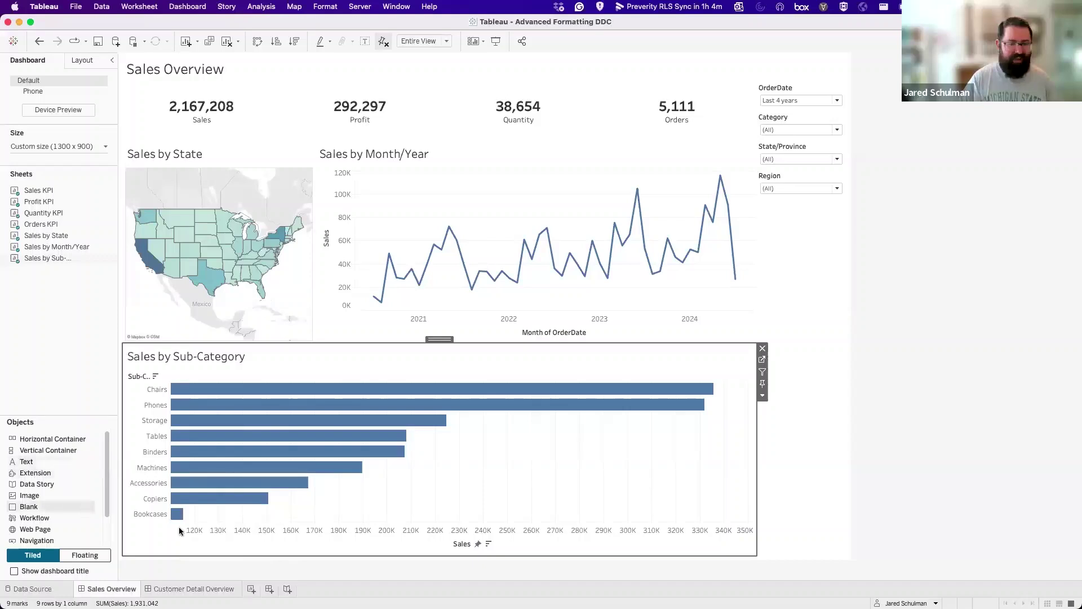
{"action": "left_click", "coordinate": [39, 41]}
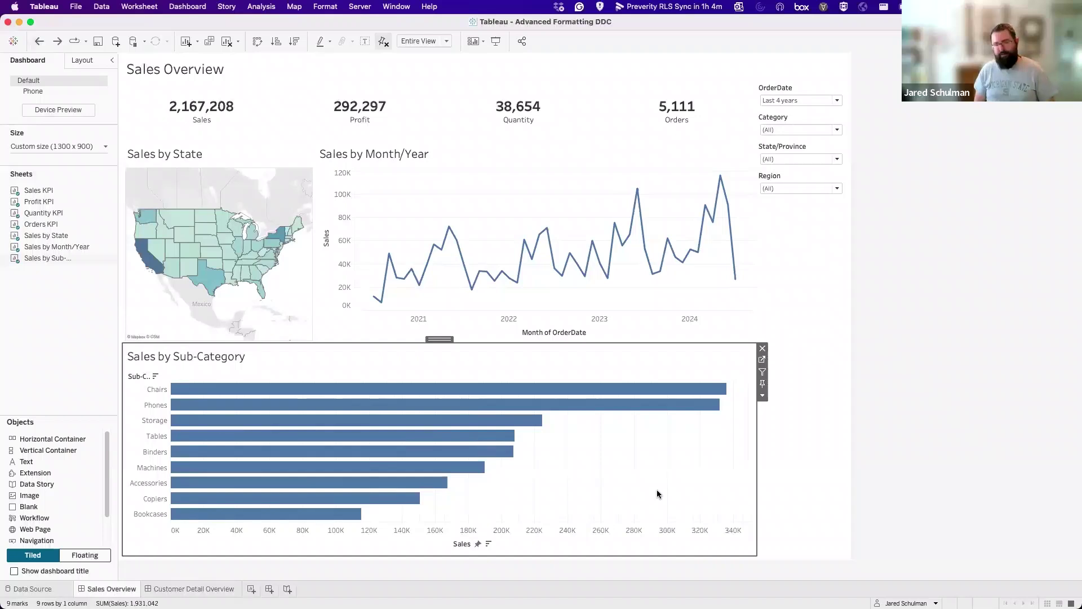
{"action": "left_click", "coordinate": [39, 41]}
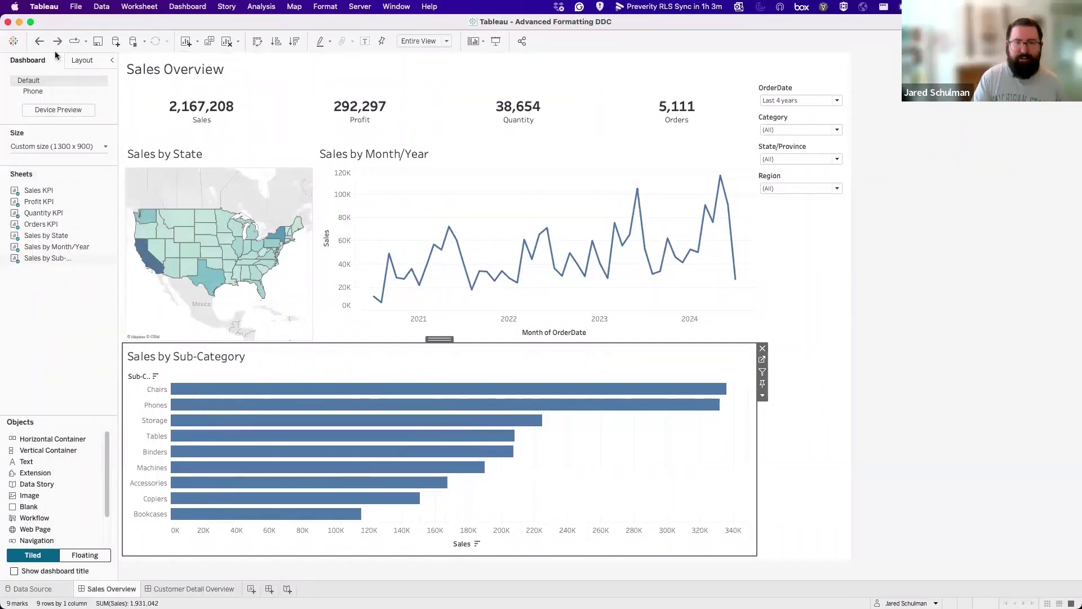
{"action": "left_click", "coordinate": [39, 41]}
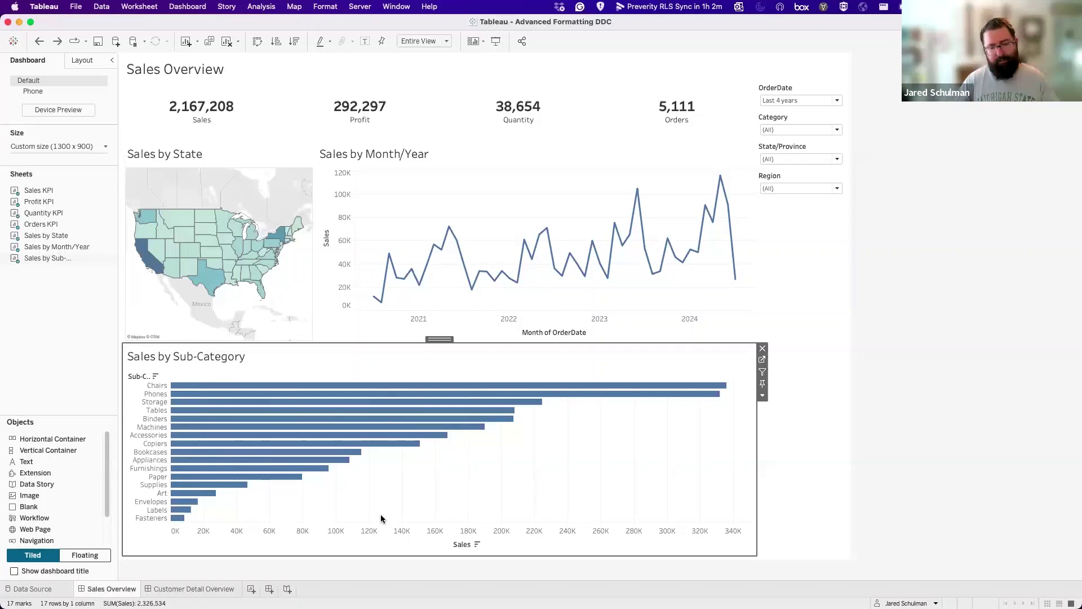
- Try a logarithmic scale on the Sales axis of the Sales by Sub-Category chart, and turn it off again
{"action": "left_click", "coordinate": [370, 542]}
{"action": "right_click", "coordinate": [369, 542]}
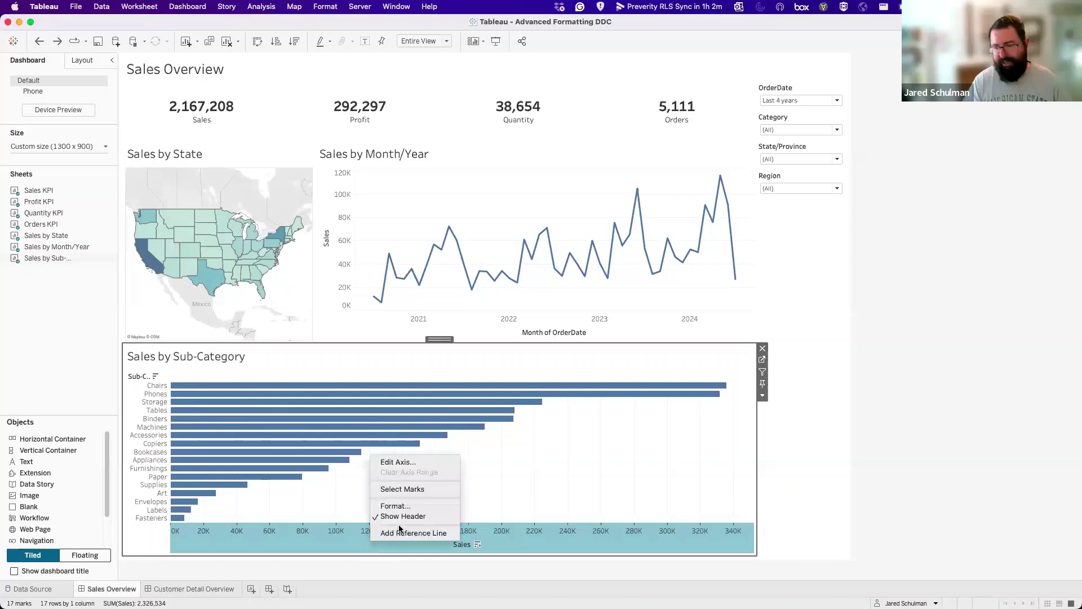
{"action": "left_click", "coordinate": [409, 463]}
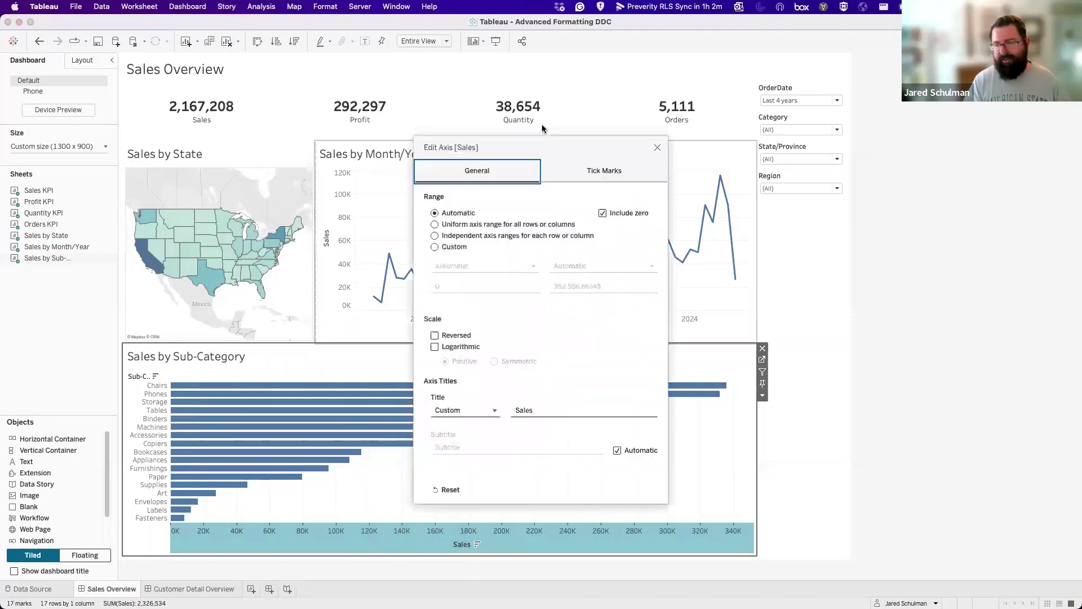
{"action": "left_click_drag", "start_coordinate": [543, 139], "coordinate": [692, 83]}
{"action": "left_click", "coordinate": [586, 289]}
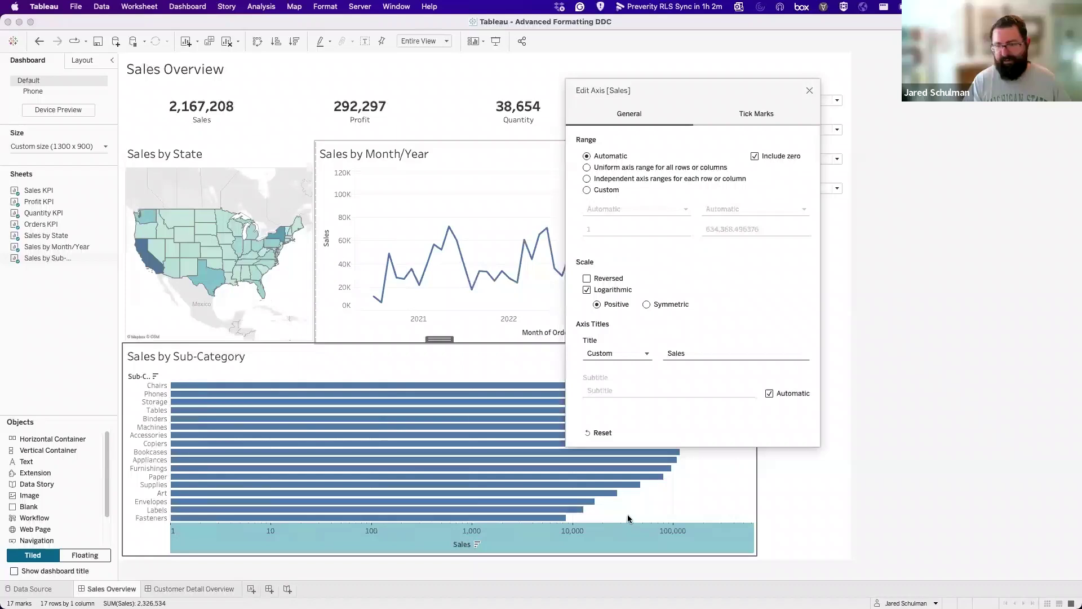
{"action": "left_click", "coordinate": [586, 290]}
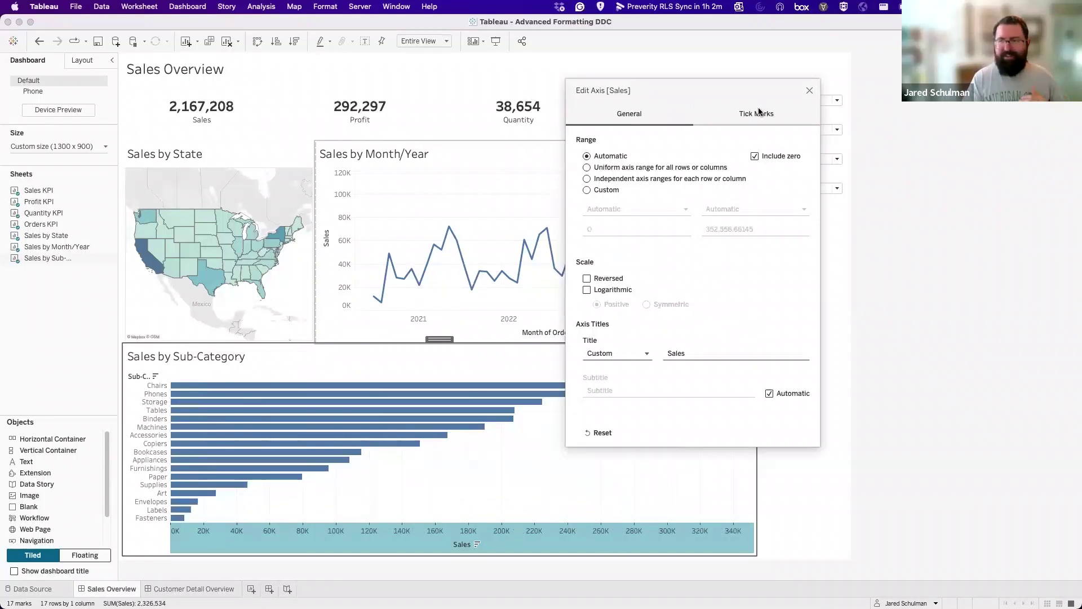
- Close the axis settings and hide the row field labels in the Sales by Sub-Category chart
{"action": "left_click", "coordinate": [808, 91]}
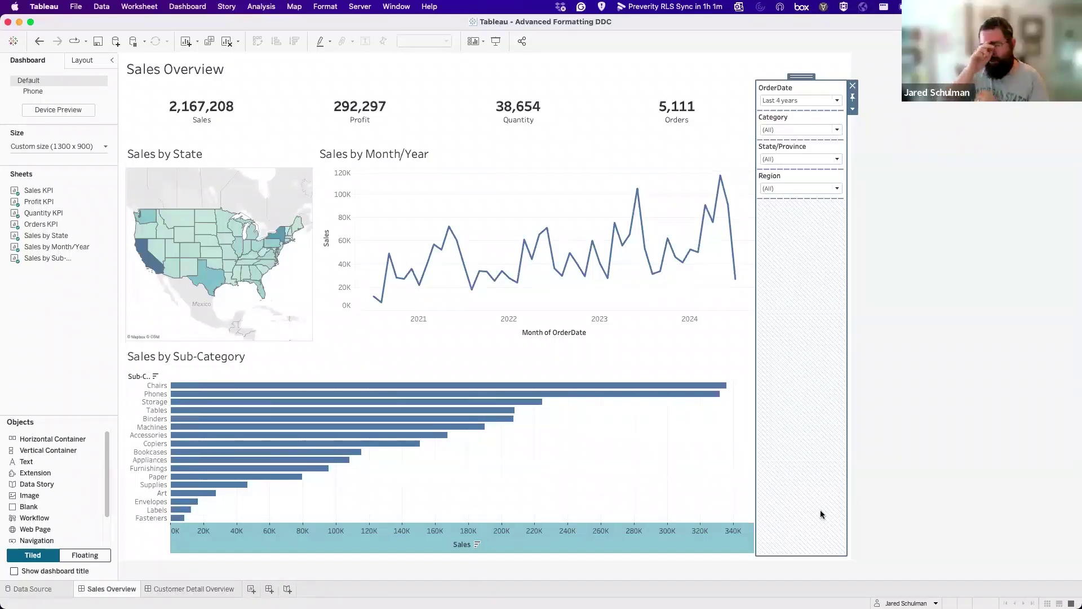
{"action": "left_click", "coordinate": [1005, 188]}
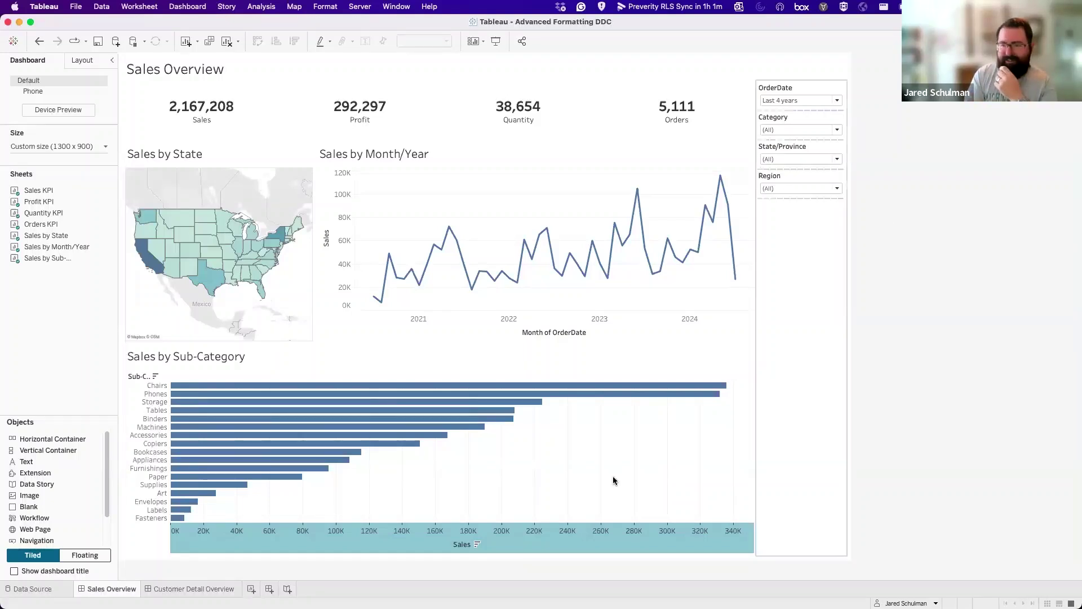
{"action": "left_click", "coordinate": [542, 540]}
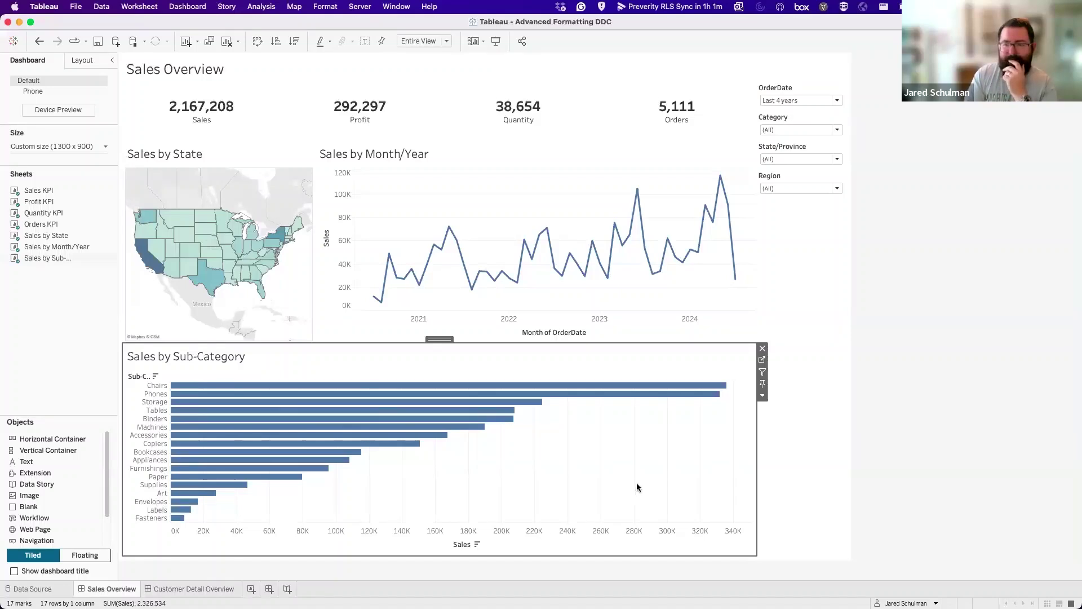
{"action": "left_click", "coordinate": [938, 408]}
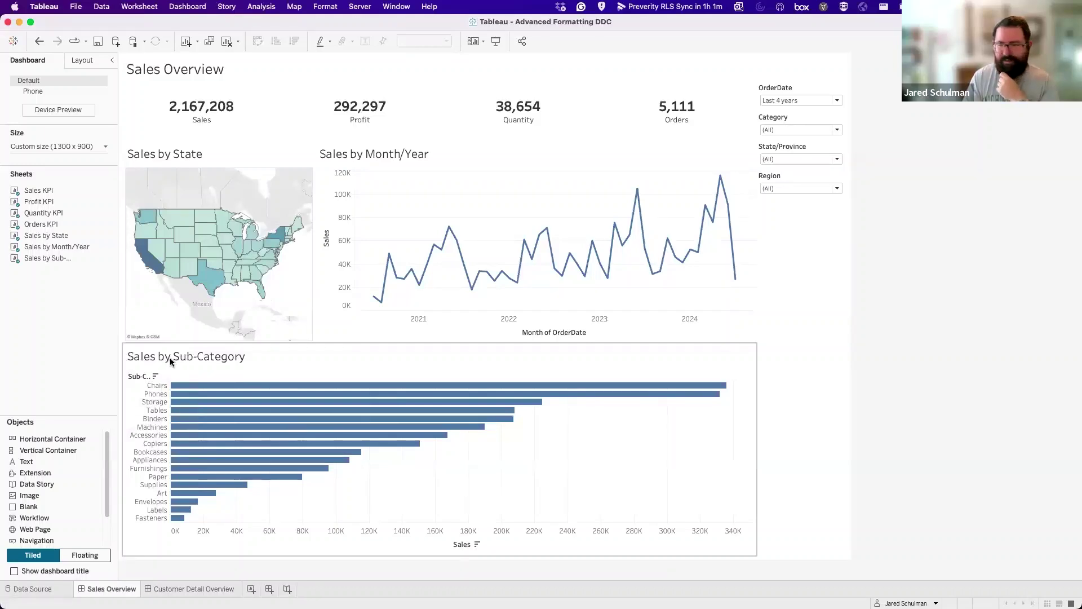
{"action": "right_click", "coordinate": [134, 377]}
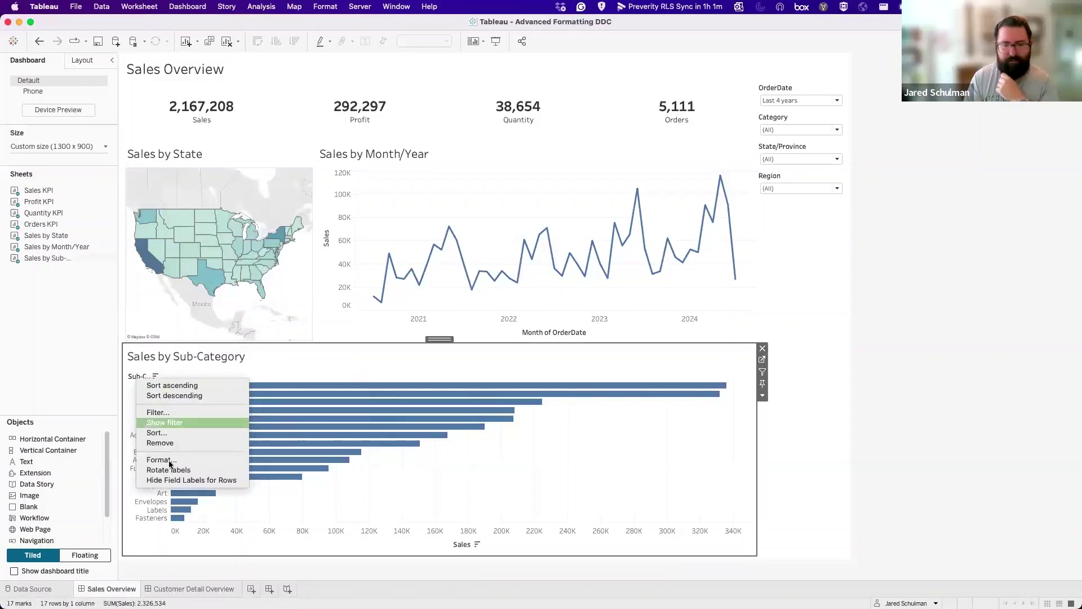
{"action": "left_click", "coordinate": [175, 481]}
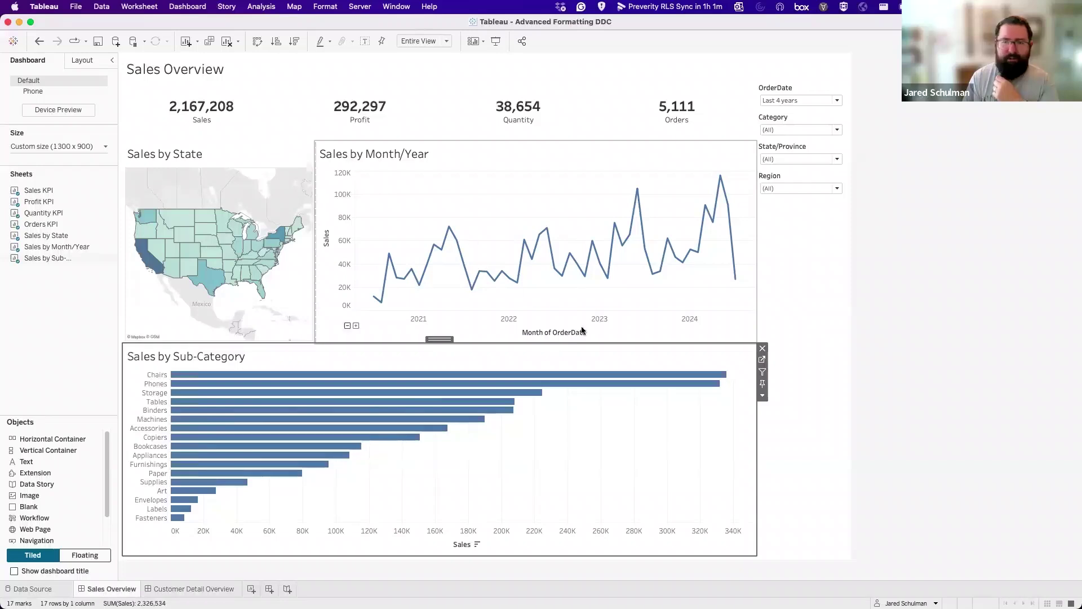
- Change the date axis title of the Sales by Month/Year chart to "Order Date"
{"action": "right_click", "coordinate": [594, 339]}
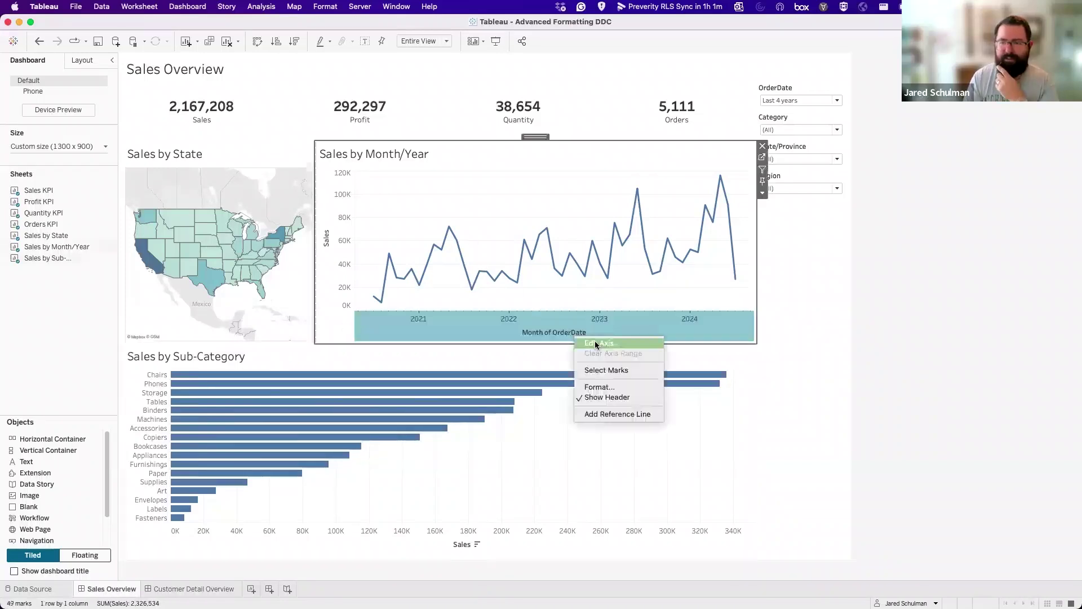
{"action": "key", "text": "Escape"}
{"action": "double_click", "coordinate": [594, 340]}
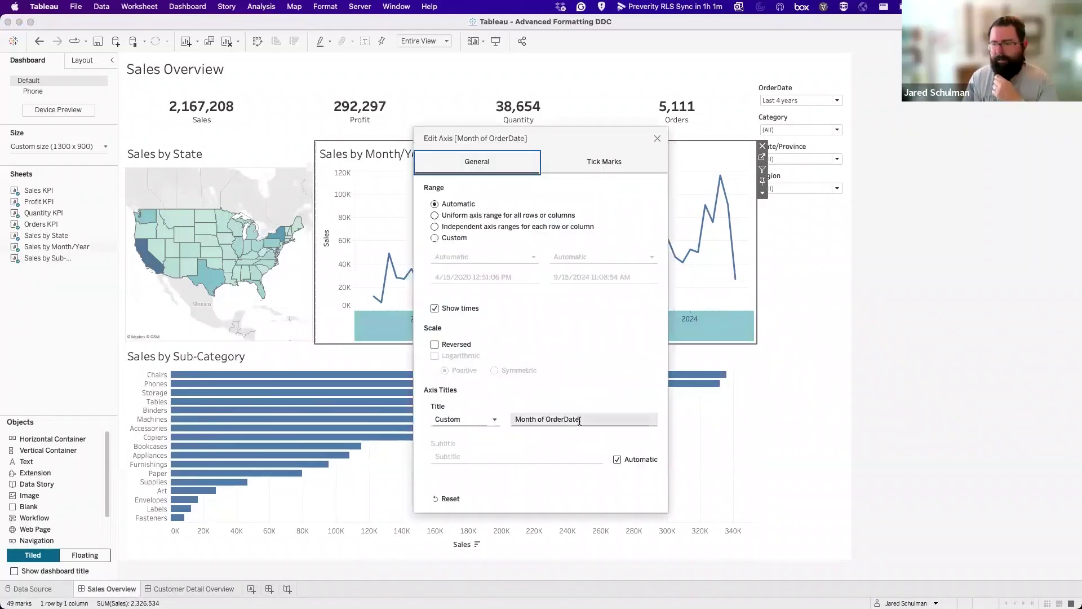
{"action": "type", "text": "Order Date"}
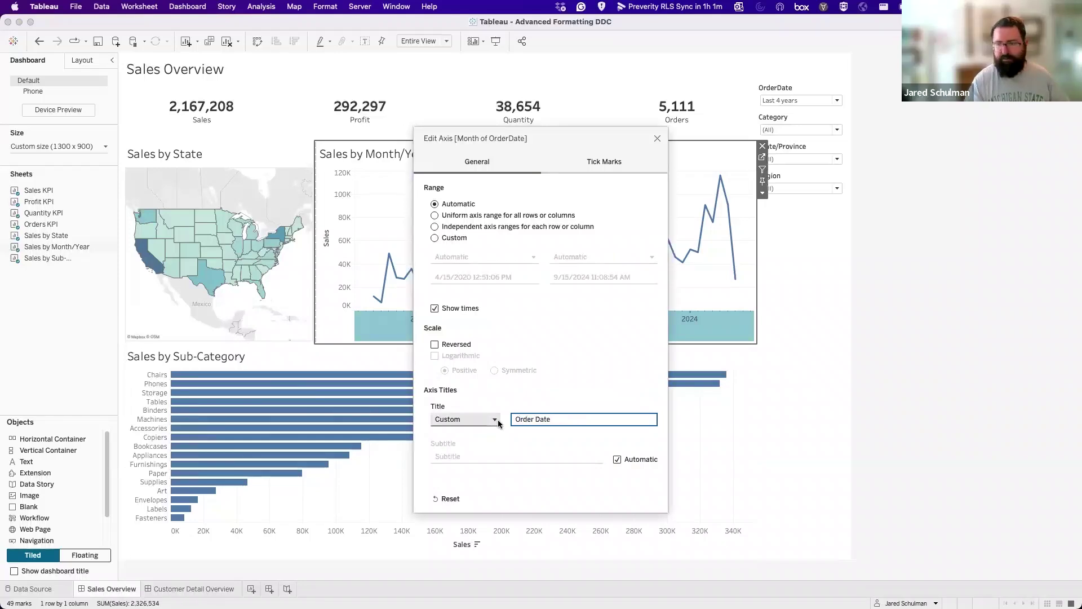
{"action": "key", "text": "Return"}
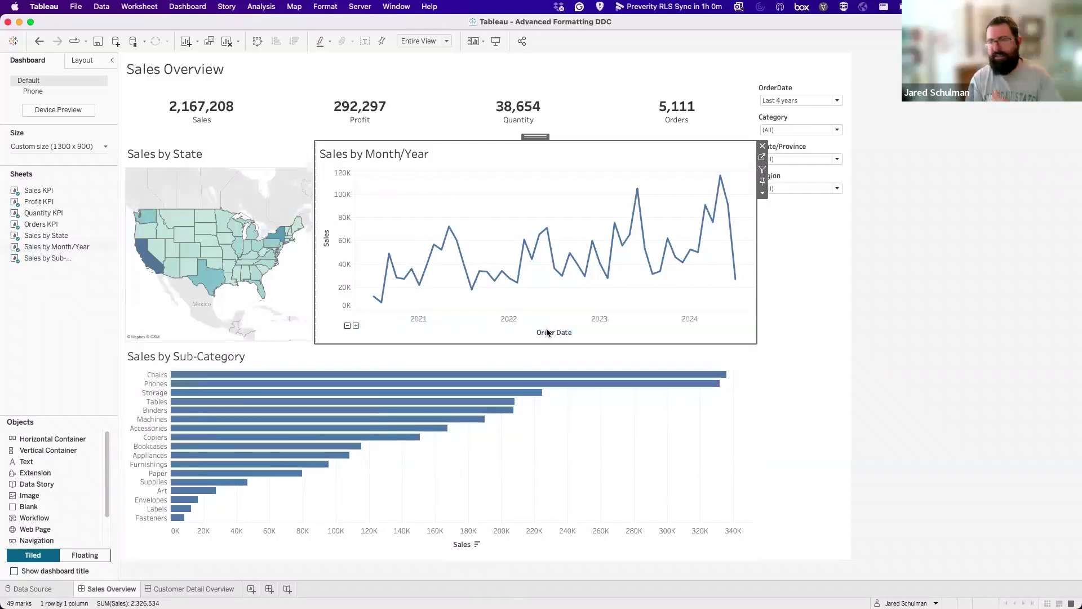
{"action": "mouse_move", "coordinate": [529, 256]}
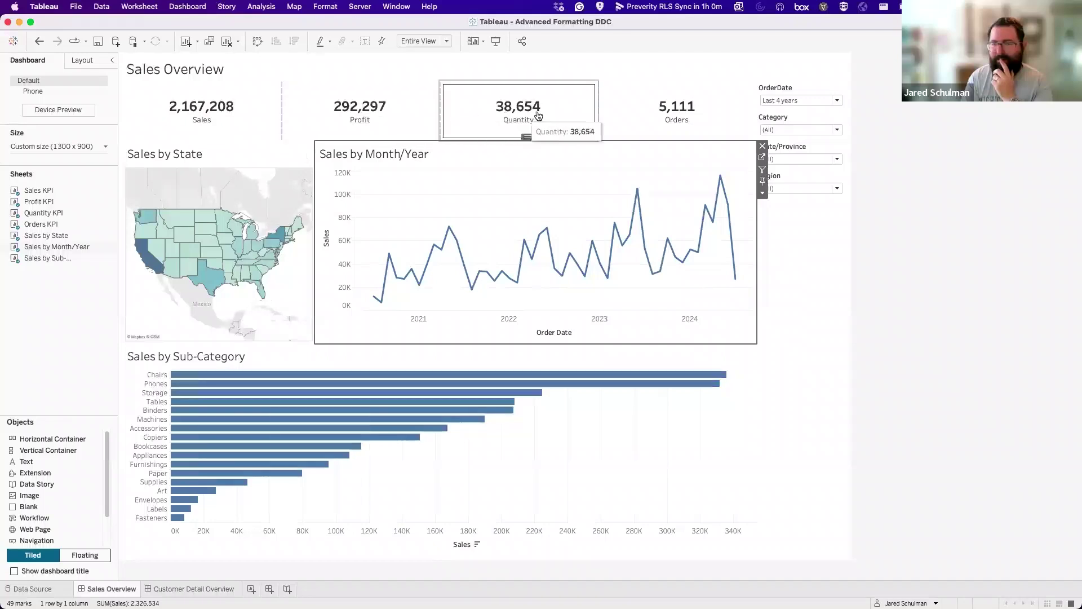
{"action": "left_click", "coordinate": [878, 323]}
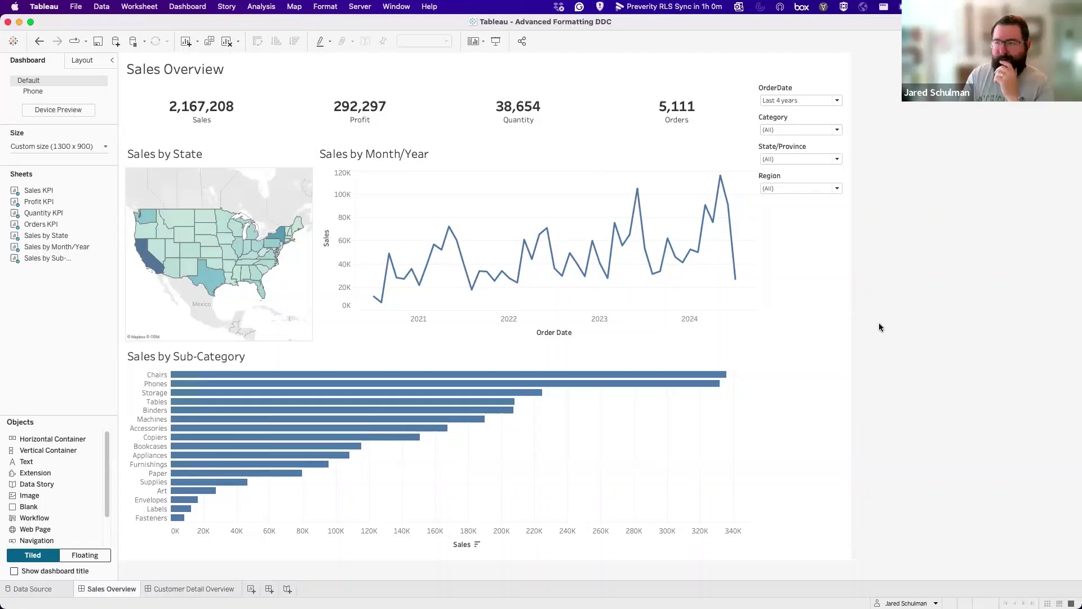
- Add a horizontal container below the dashboard title, move the filters into it, and remove their vertical container
{"action": "left_click", "coordinate": [772, 284]}
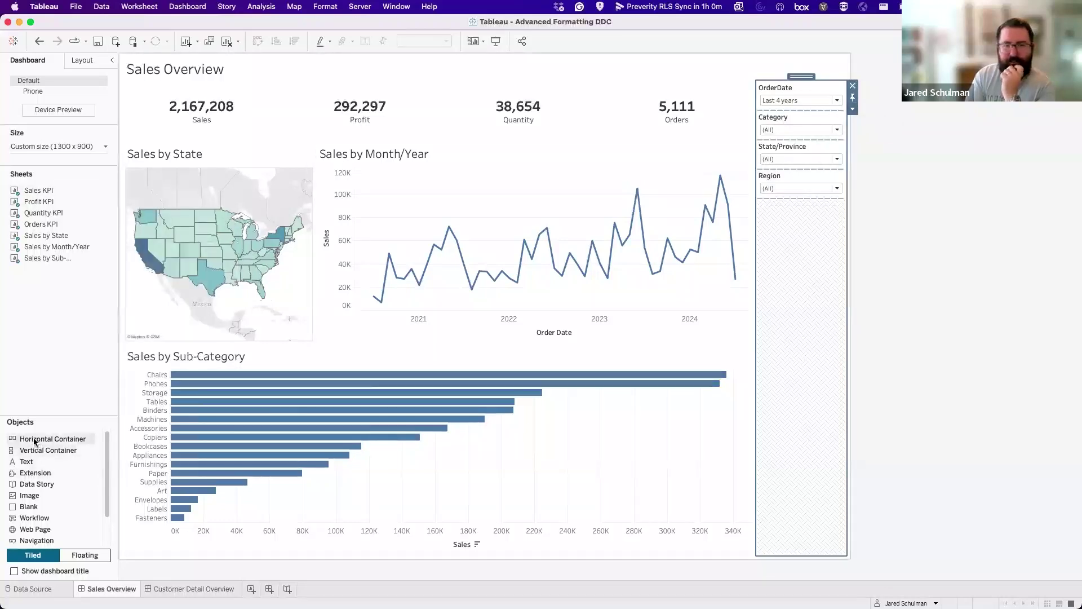
{"action": "left_click_drag", "start_coordinate": [33, 438], "coordinate": [350, 86]}
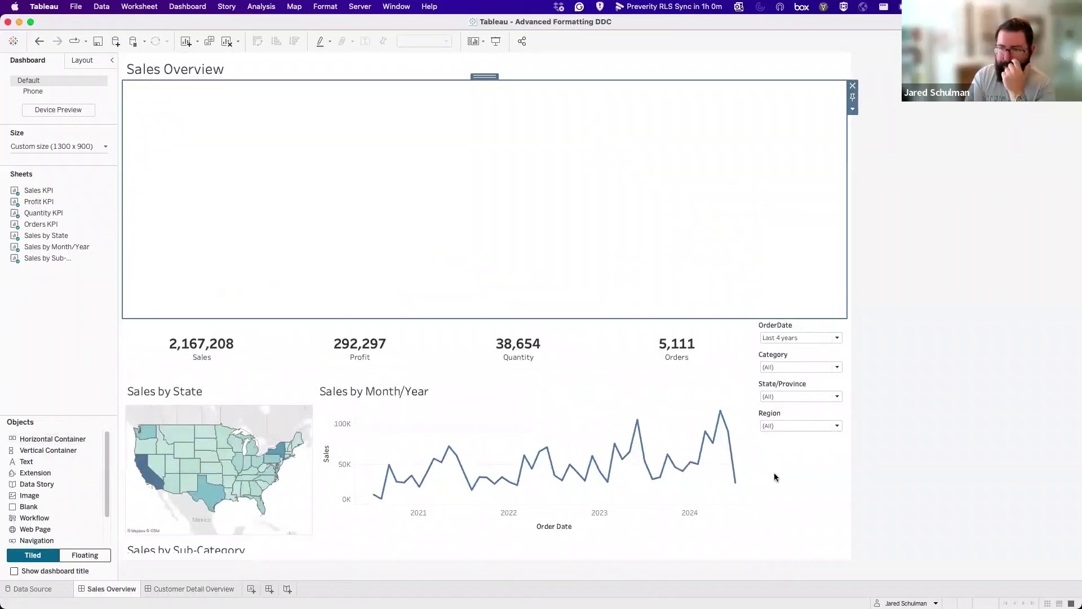
{"action": "left_click", "coordinate": [799, 473]}
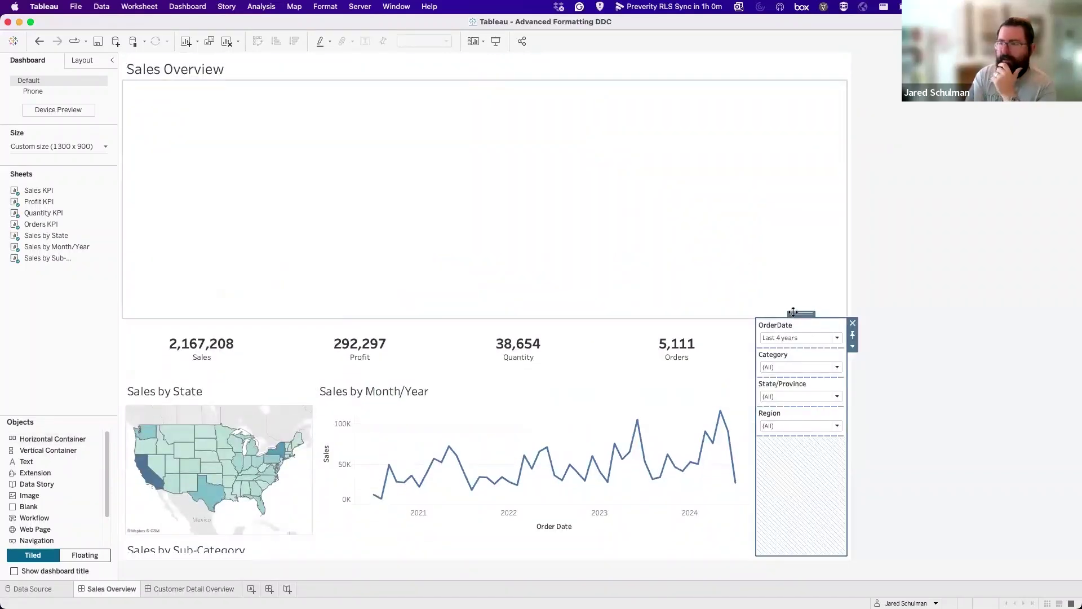
{"action": "left_click_drag", "start_coordinate": [793, 312], "coordinate": [624, 181]}
{"action": "left_click", "coordinate": [853, 109]}
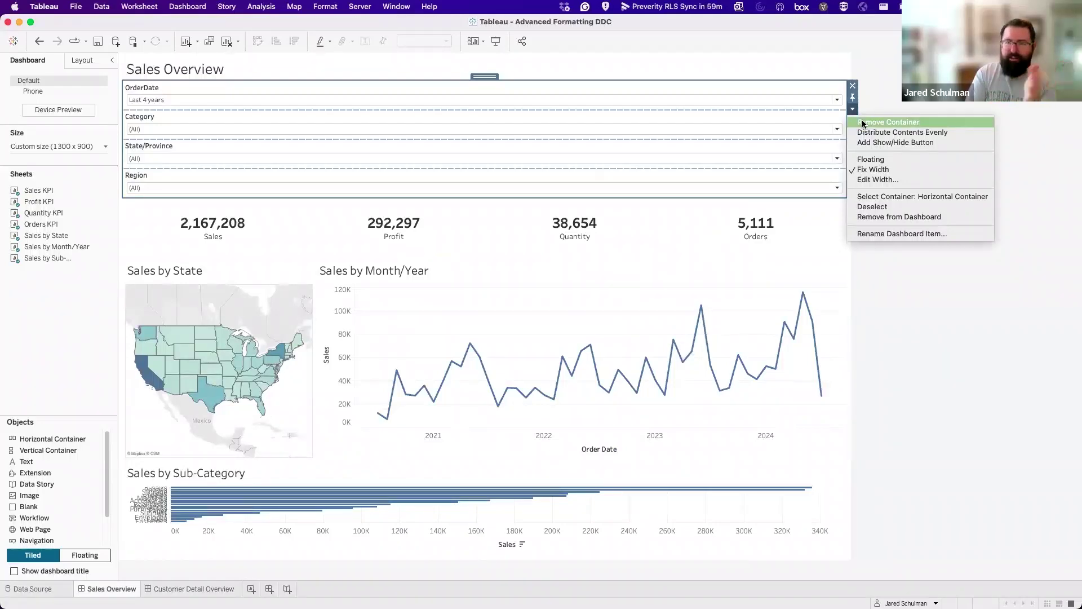
{"action": "left_click", "coordinate": [863, 123]}
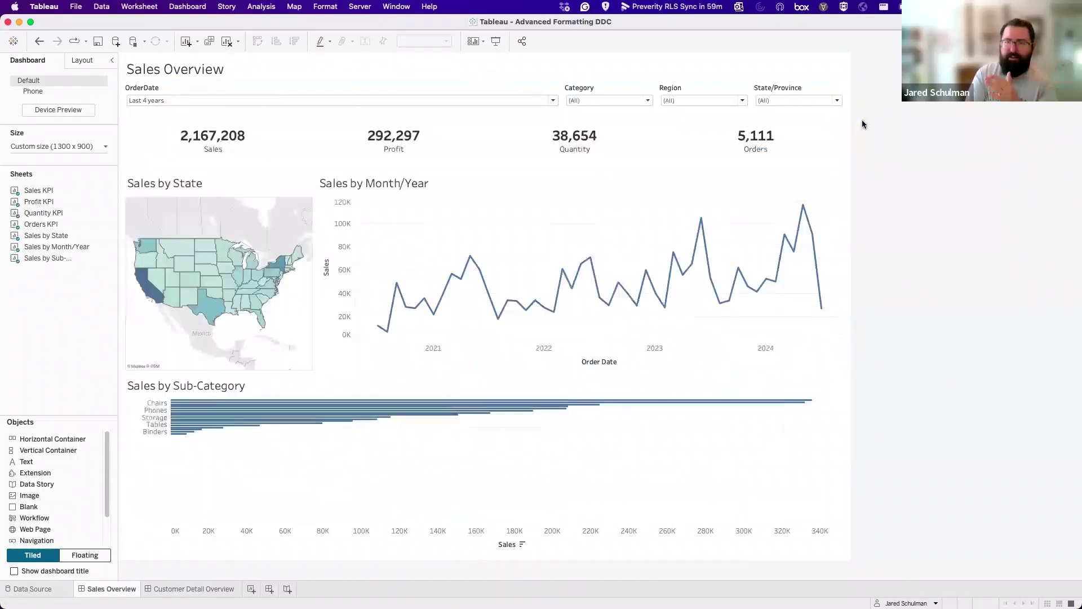
- Distribute the four filters evenly across the horizontal container below the title
{"action": "left_click", "coordinate": [504, 86]}
{"action": "double_click", "coordinate": [342, 77]}
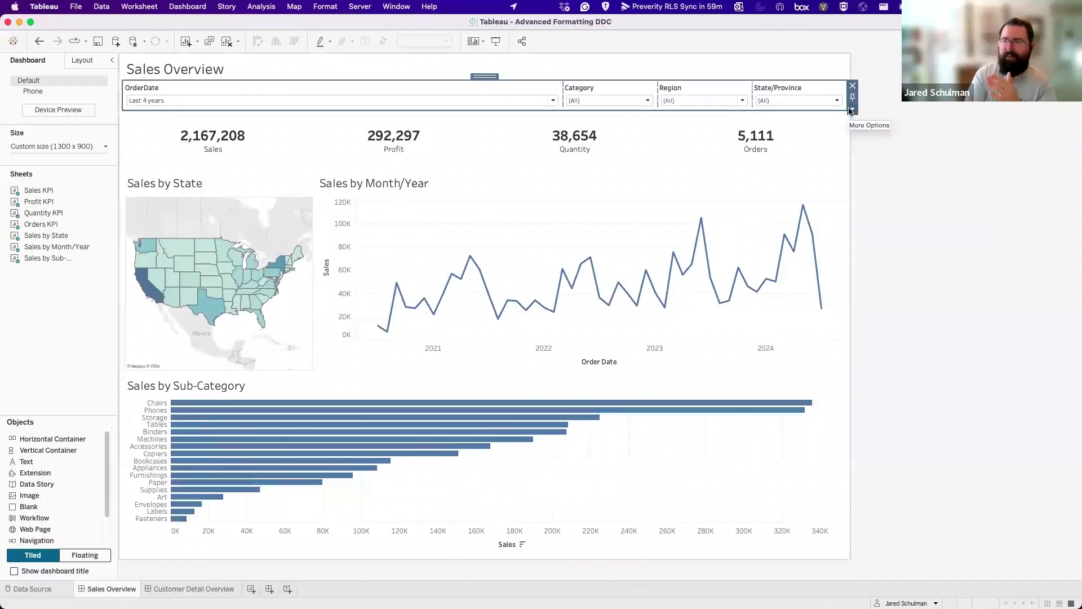
{"action": "left_click", "coordinate": [853, 109]}
{"action": "left_click", "coordinate": [881, 132]}
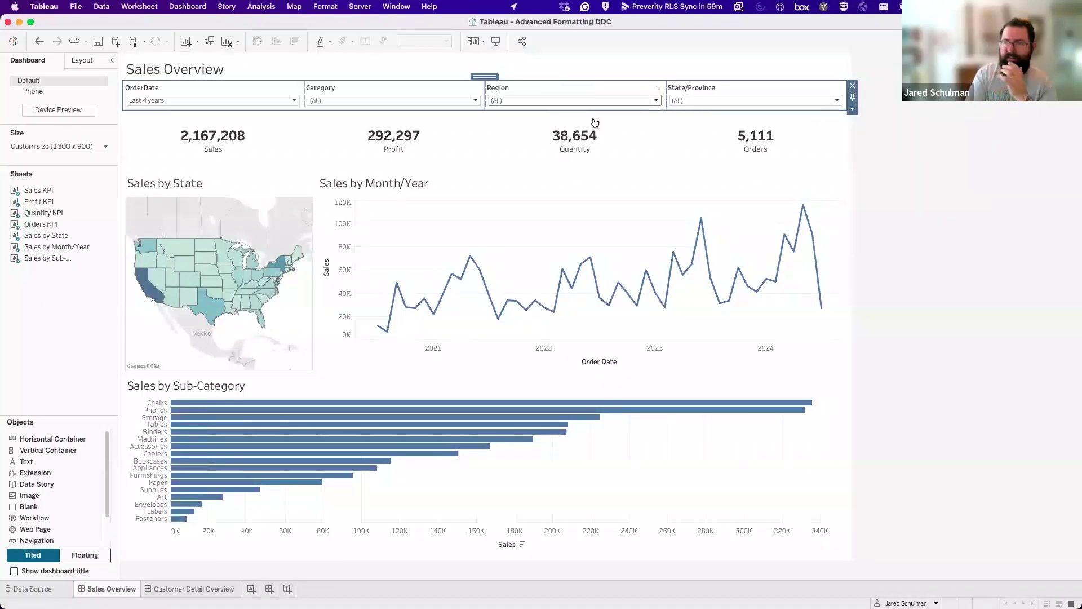
{"action": "left_click", "coordinate": [906, 178]}
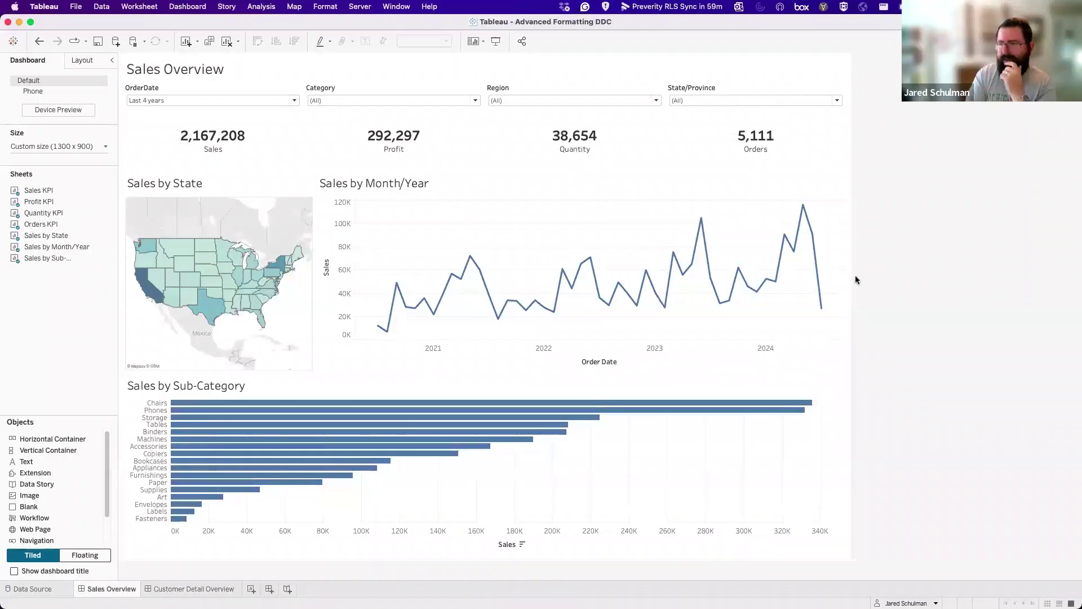
- Undo the horizontal filter layout, back to the vertical filter container beside the charts
{"action": "left_click", "coordinate": [41, 43]}
{"action": "left_click", "coordinate": [41, 43]}
{"action": "left_click", "coordinate": [41, 42]}
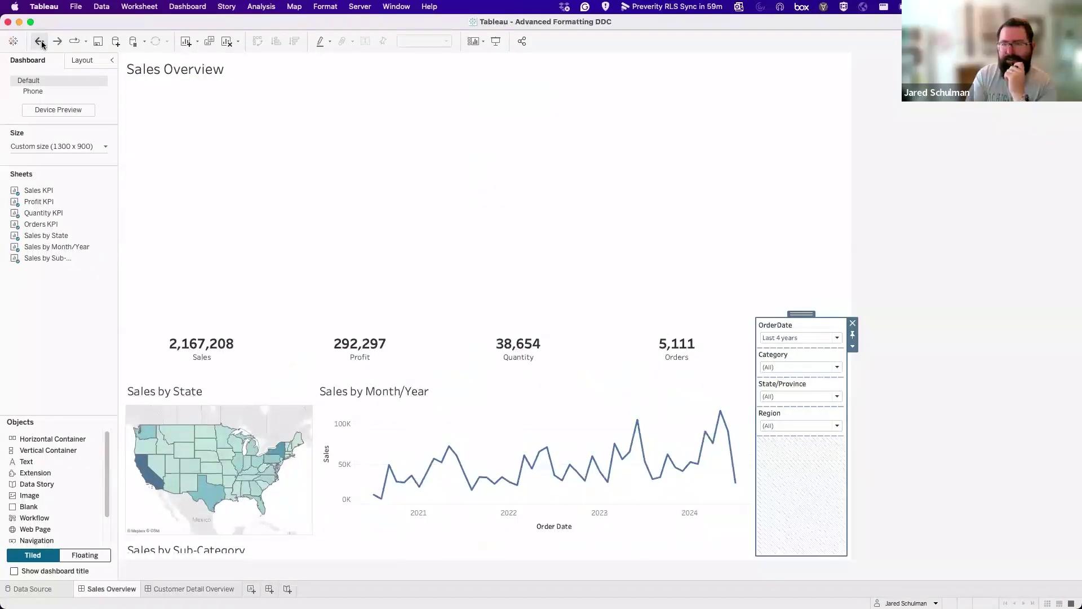
{"action": "left_click", "coordinate": [41, 43]}
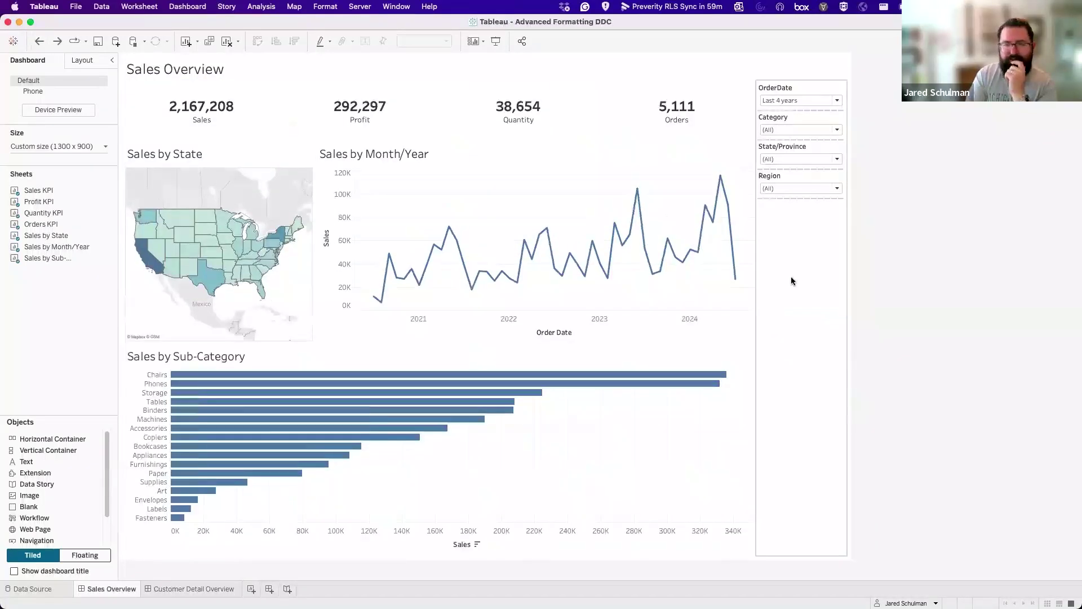
- Add a show/hide button for the vertical container holding the filters
{"action": "left_click", "coordinate": [792, 280]}
{"action": "left_click", "coordinate": [853, 109]}
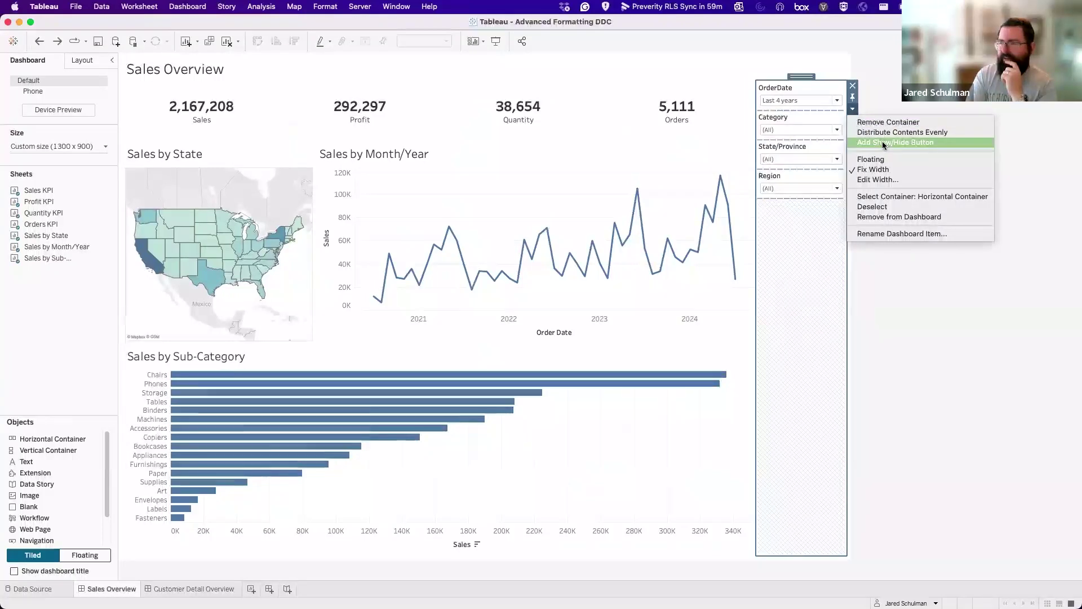
{"action": "left_click", "coordinate": [883, 146]}
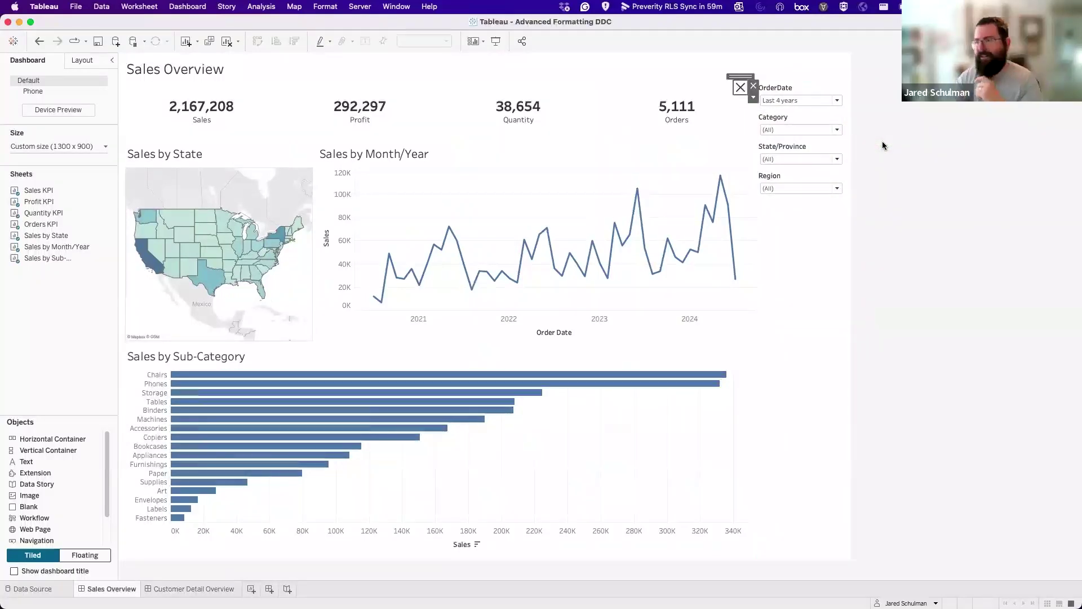
- Set the show/hide button's Item Hidden image to Filter Icon 4.png, keeping the default image for Item Shown
{"action": "left_click", "coordinate": [754, 98]}
{"action": "left_click", "coordinate": [767, 110]}
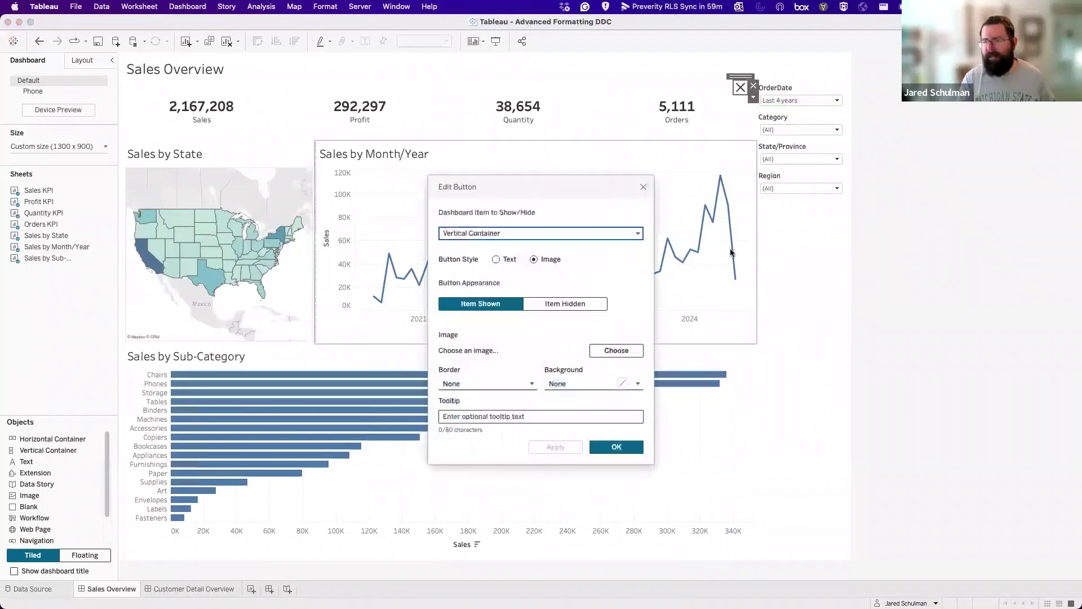
{"action": "left_click", "coordinate": [540, 303]}
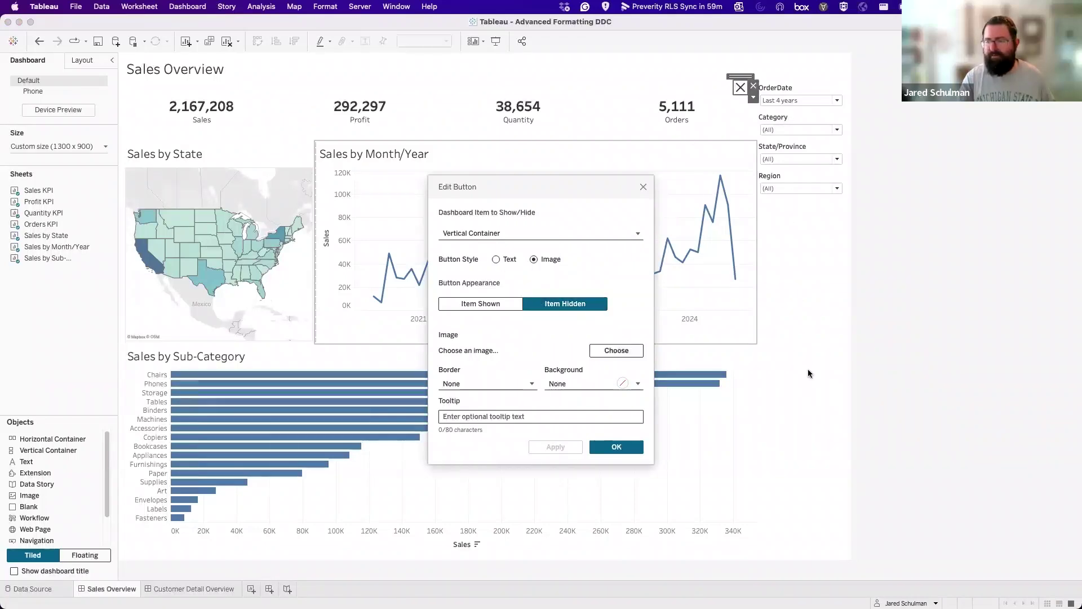
{"action": "left_click", "coordinate": [624, 345]}
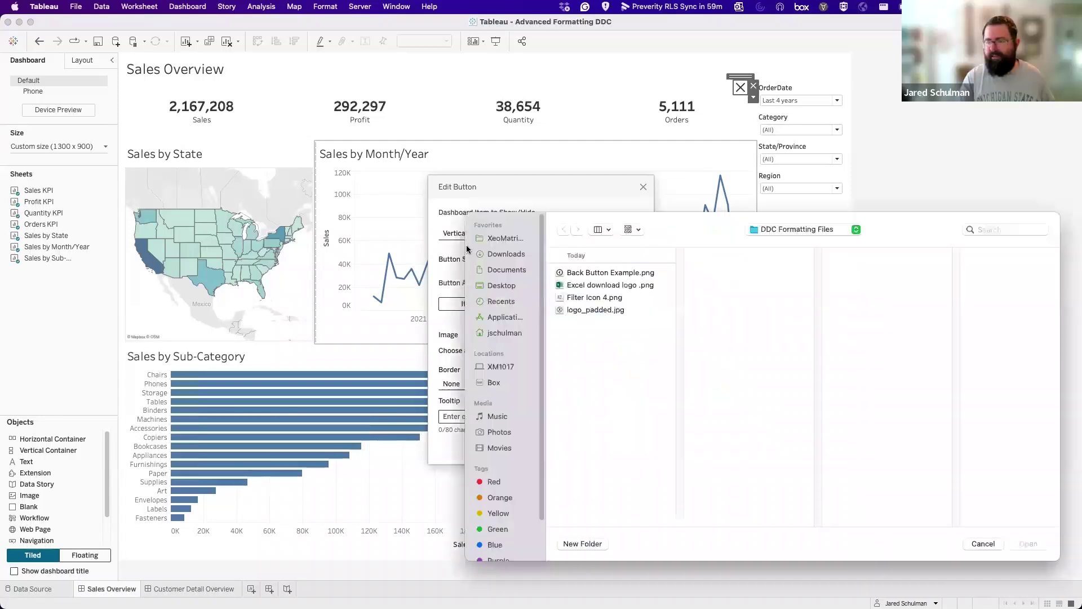
{"action": "left_click", "coordinate": [575, 298]}
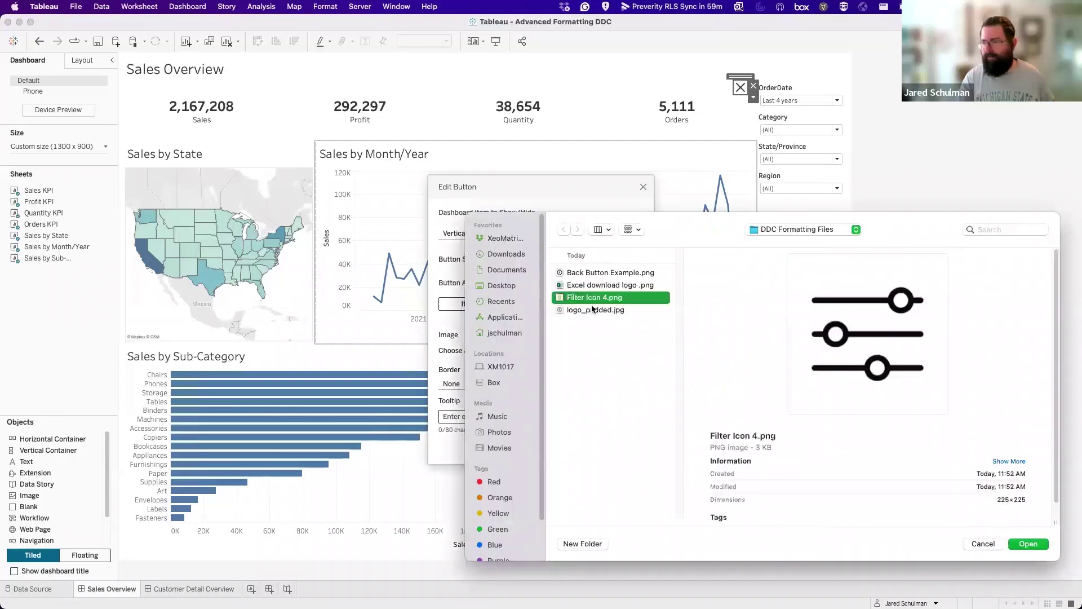
{"action": "left_click", "coordinate": [1029, 544]}
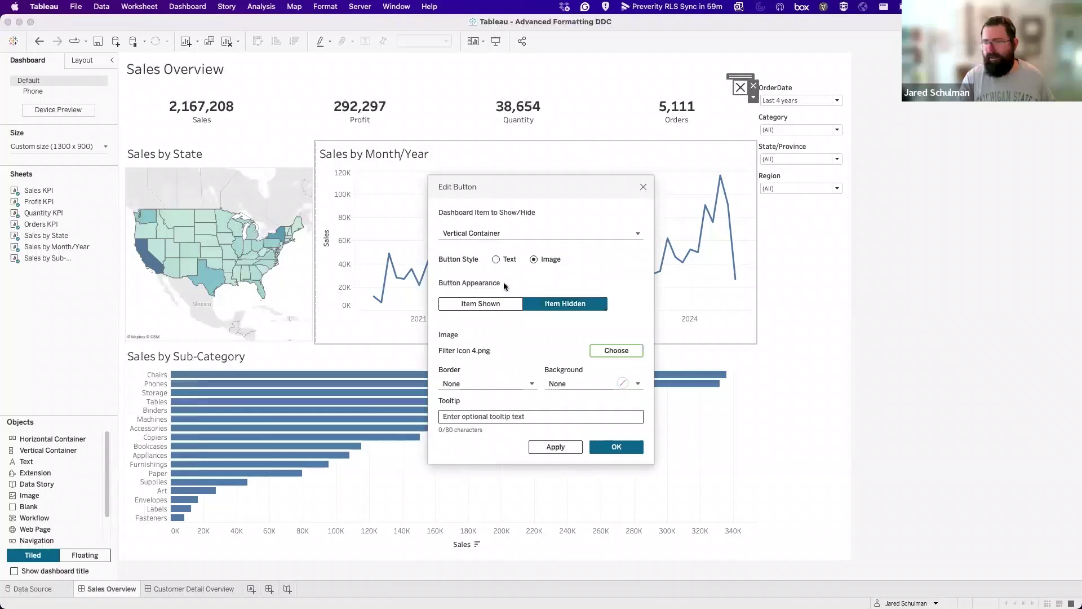
{"action": "left_click", "coordinate": [502, 305]}
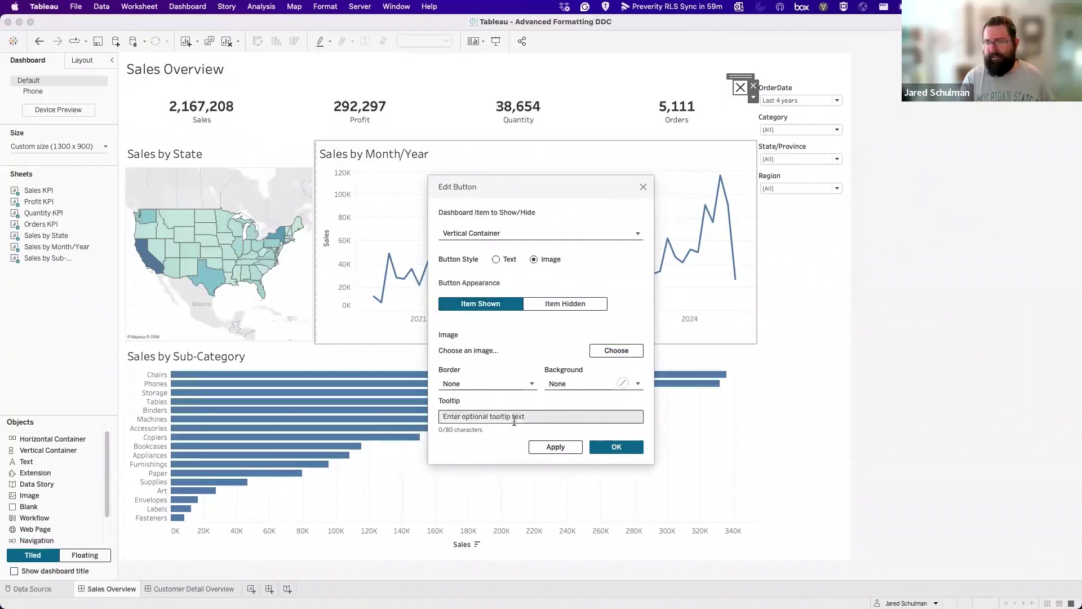
{"action": "left_click", "coordinate": [616, 447]}
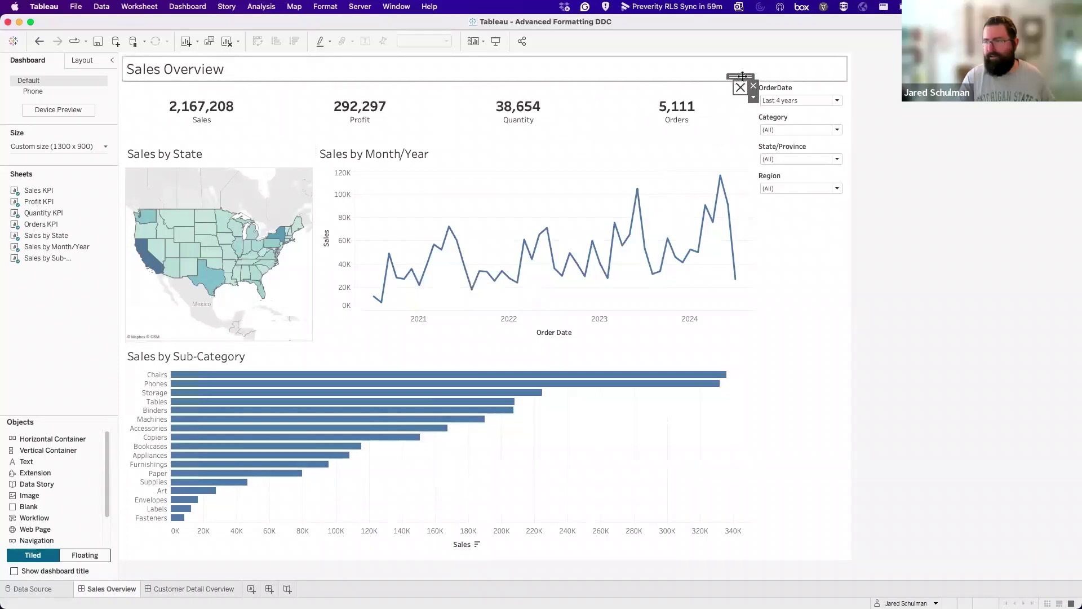
- Move the show/hide button into the title row above the filters, and test hiding and showing the filter container
{"action": "left_click_drag", "start_coordinate": [760, 71], "coordinate": [834, 61]}
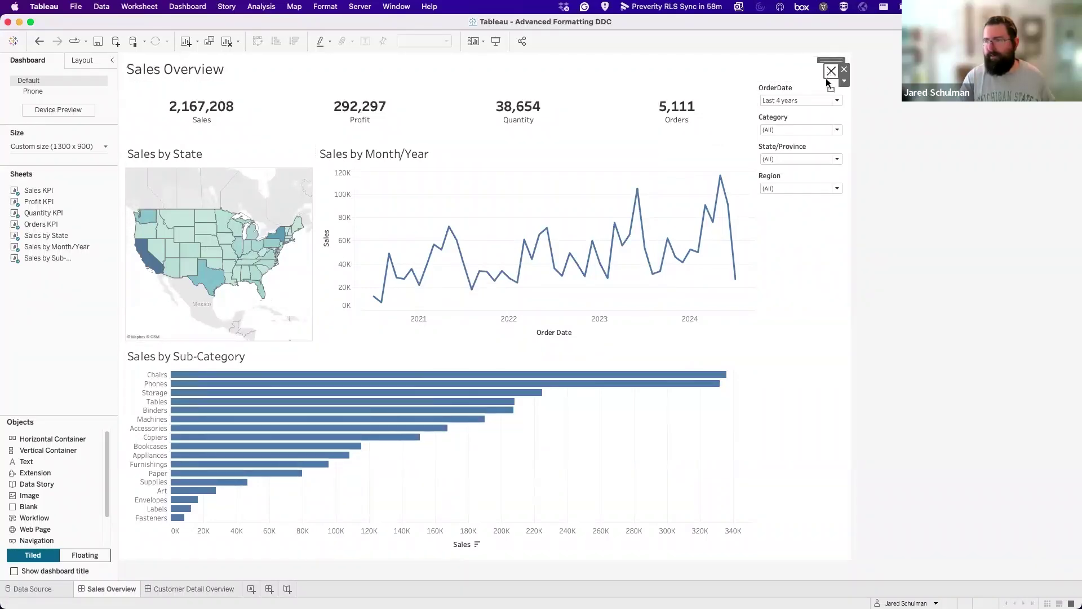
{"action": "left_click", "coordinate": [829, 72]}
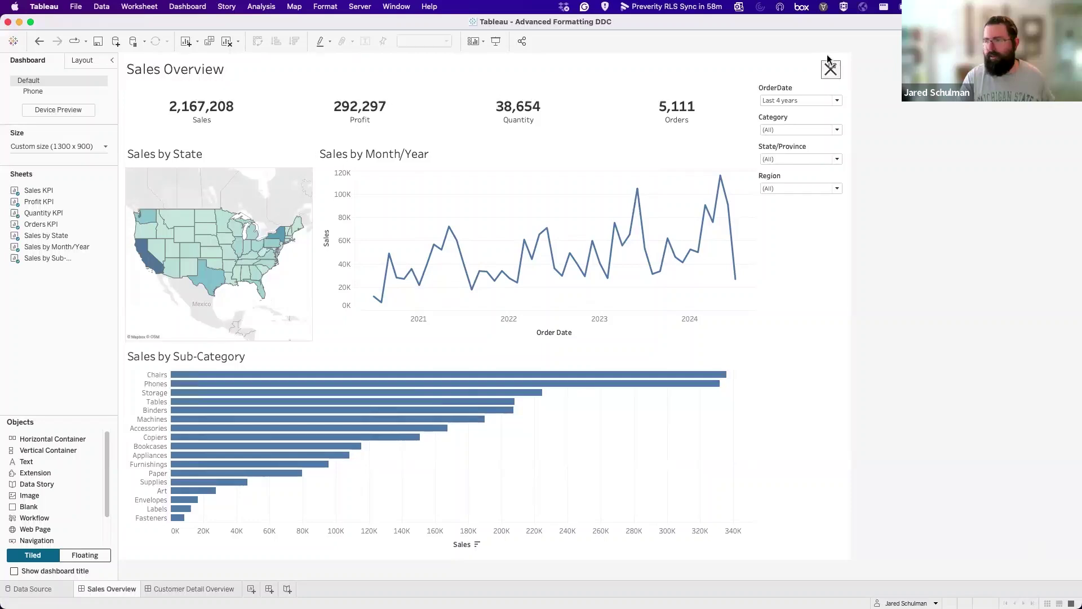
{"action": "left_click", "coordinate": [827, 71], "text": "alt"}
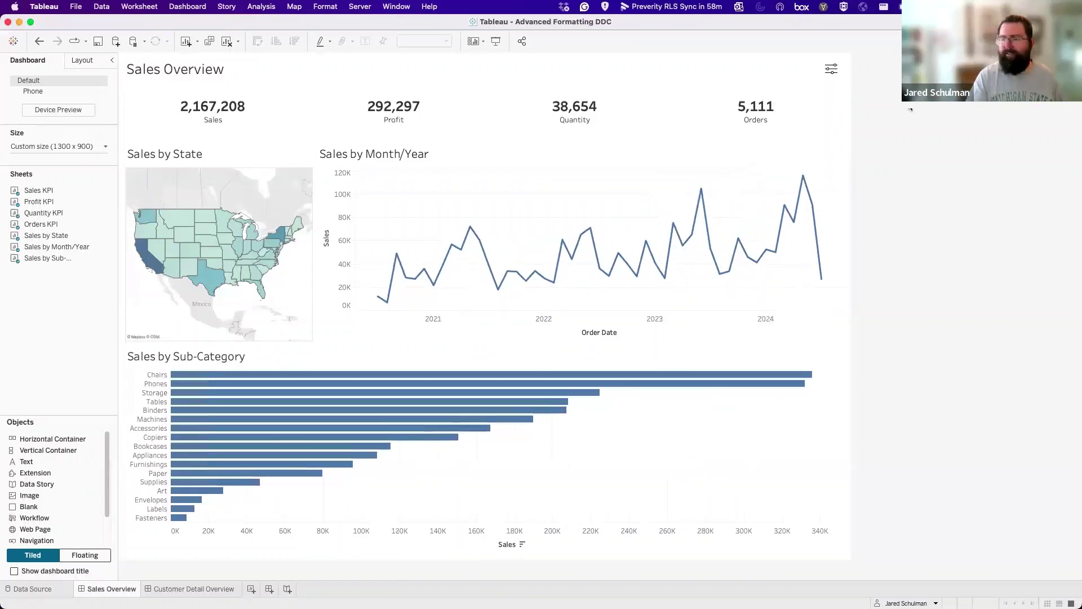
{"action": "left_click", "coordinate": [833, 70], "text": "alt"}
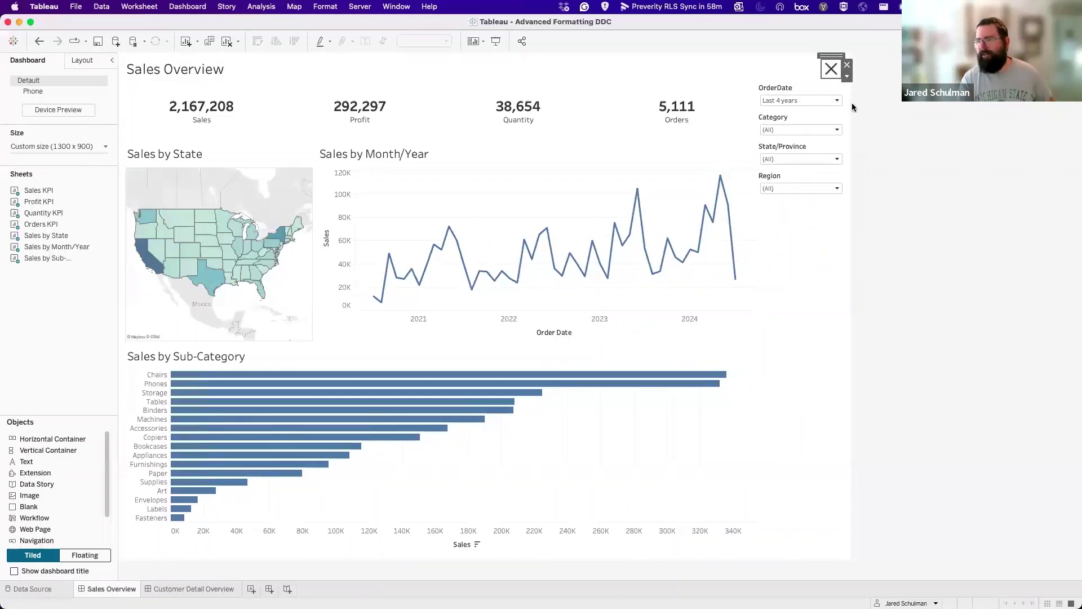
- Hide and reshow the filters, and check which horizontal container holds the vertical filter container
{"action": "left_click", "coordinate": [831, 69], "text": "alt"}
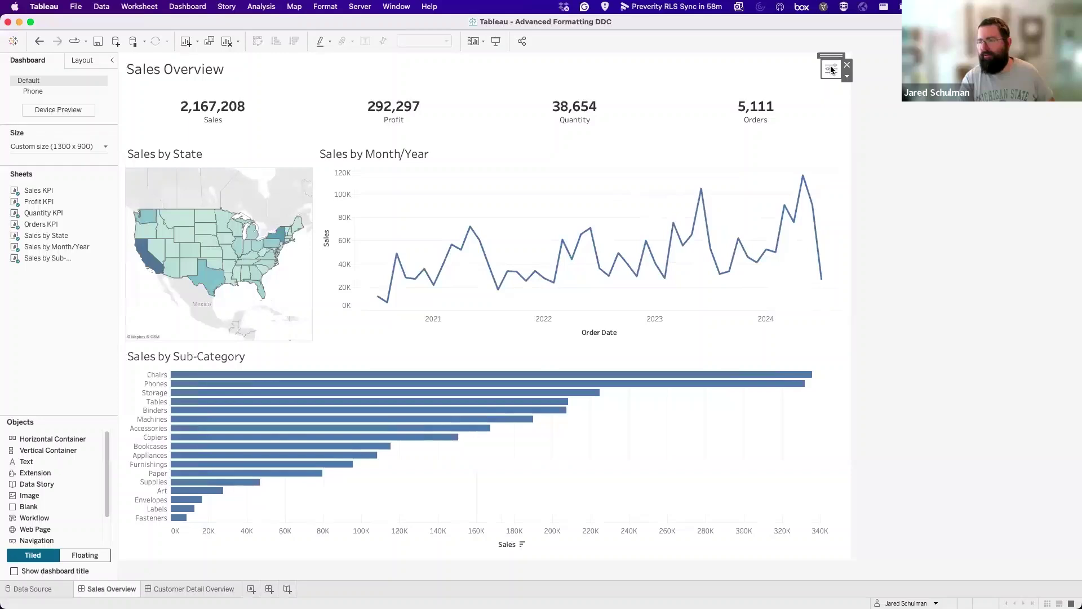
{"action": "left_click", "coordinate": [831, 68], "text": "alt"}
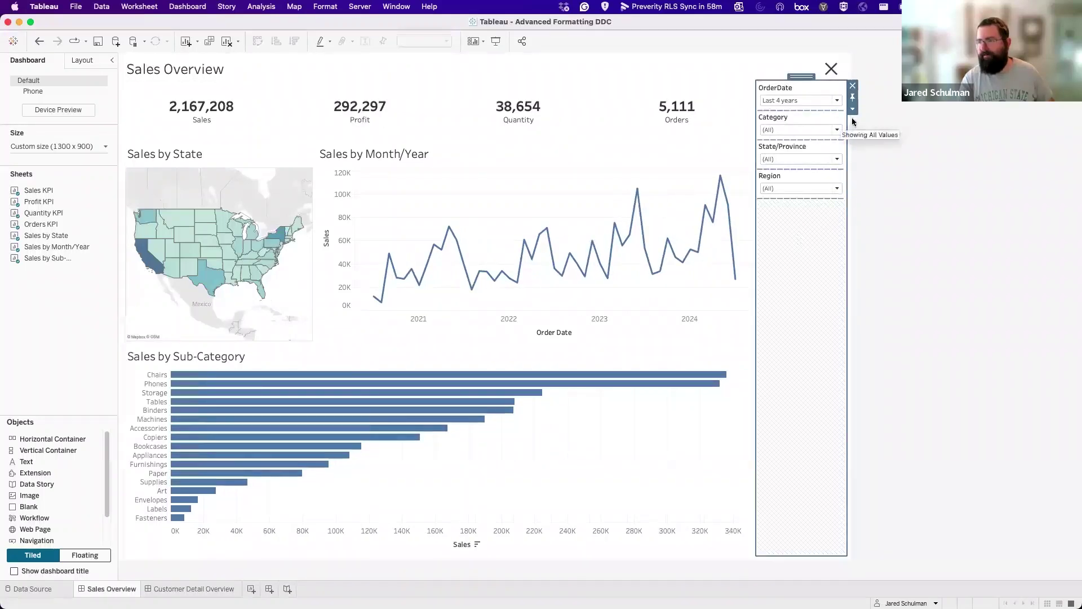
{"action": "left_click", "coordinate": [854, 111]}
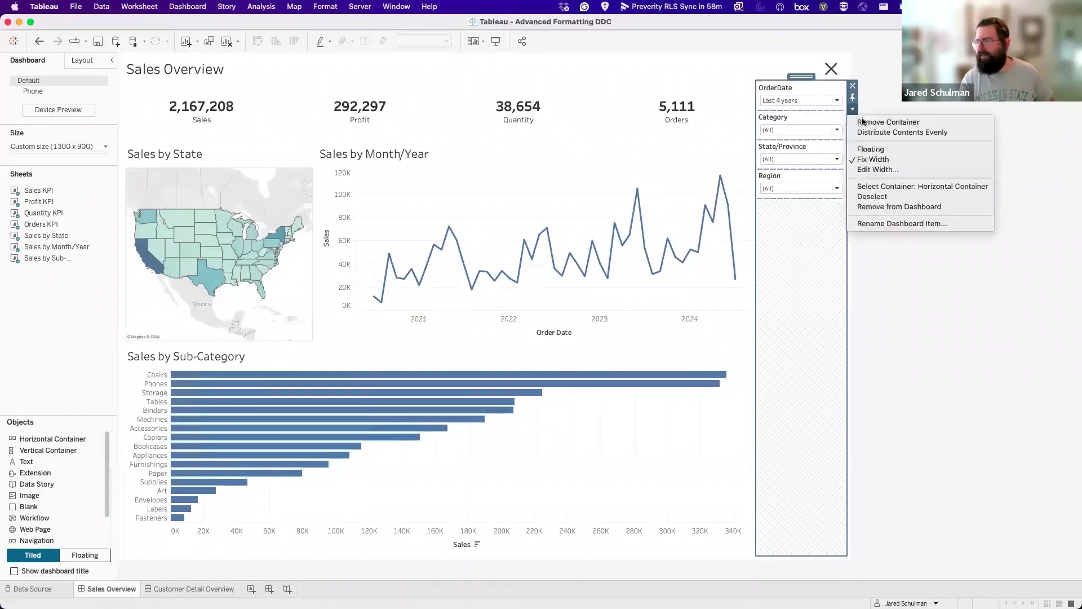
{"action": "left_click", "coordinate": [908, 186]}
{"action": "left_click", "coordinate": [828, 222]}
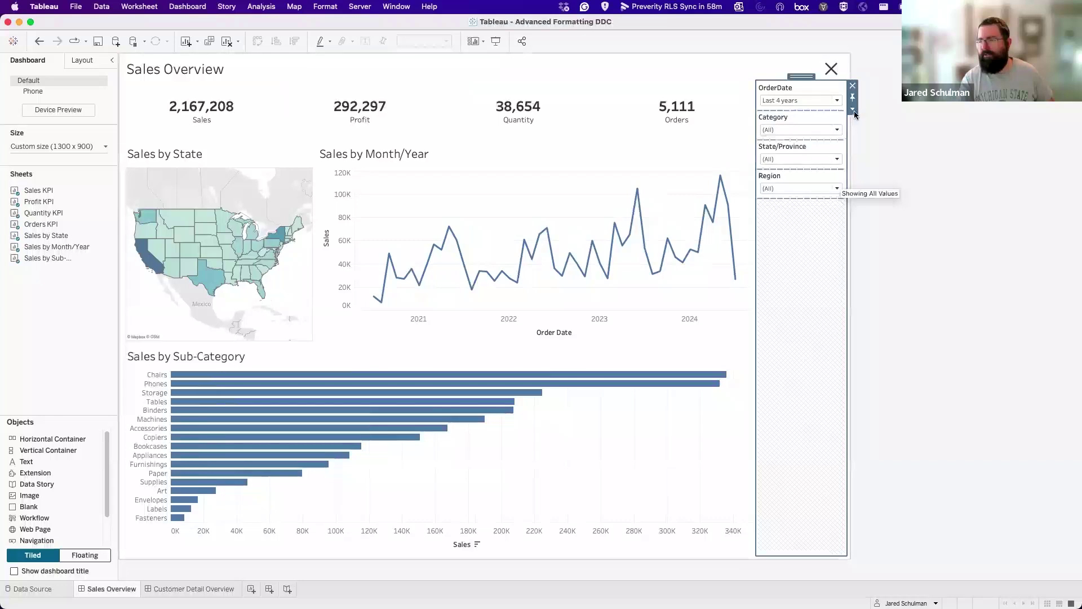
{"action": "left_click", "coordinate": [854, 110]}
{"action": "left_click", "coordinate": [904, 188]}
- Toggle the filter container off and on to examine how the charts resize around it
{"action": "left_click", "coordinate": [805, 55]}
{"action": "left_click", "coordinate": [828, 66]}
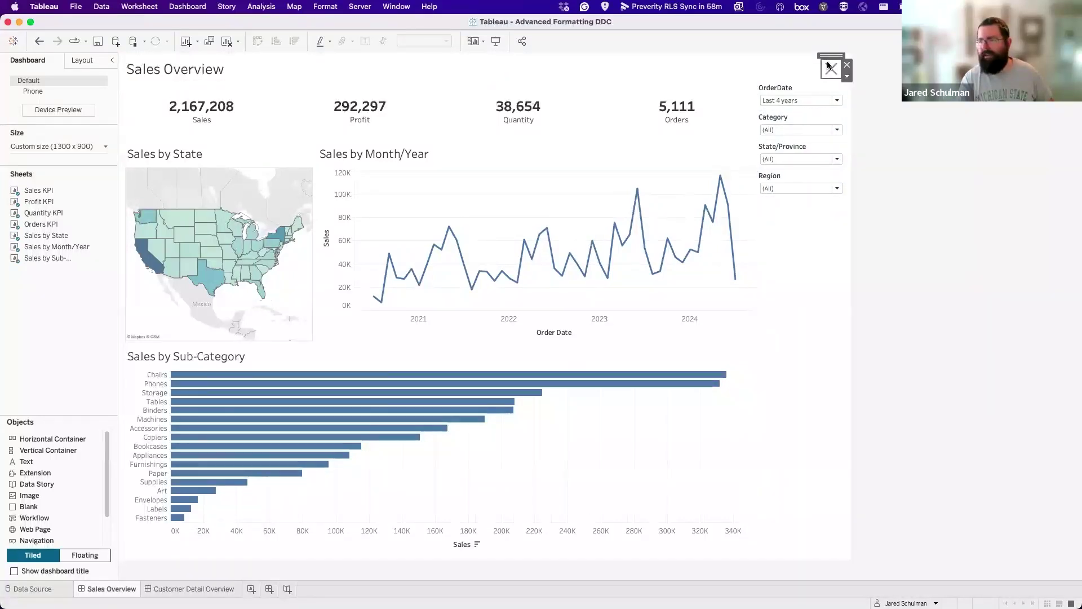
{"action": "left_click", "coordinate": [829, 69], "text": "alt"}
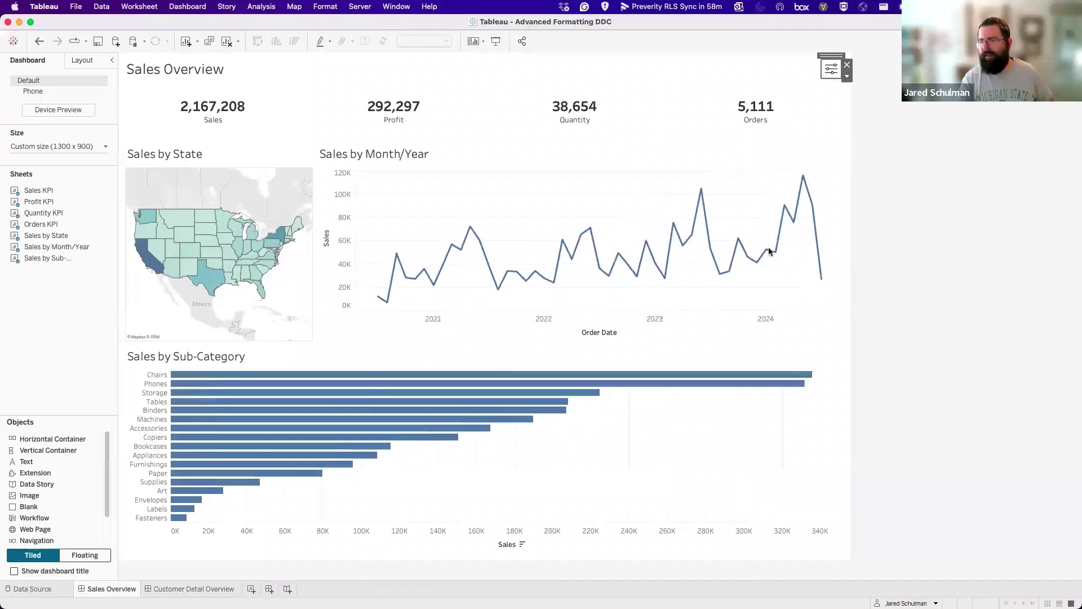
{"action": "left_click", "coordinate": [830, 69], "text": "alt"}
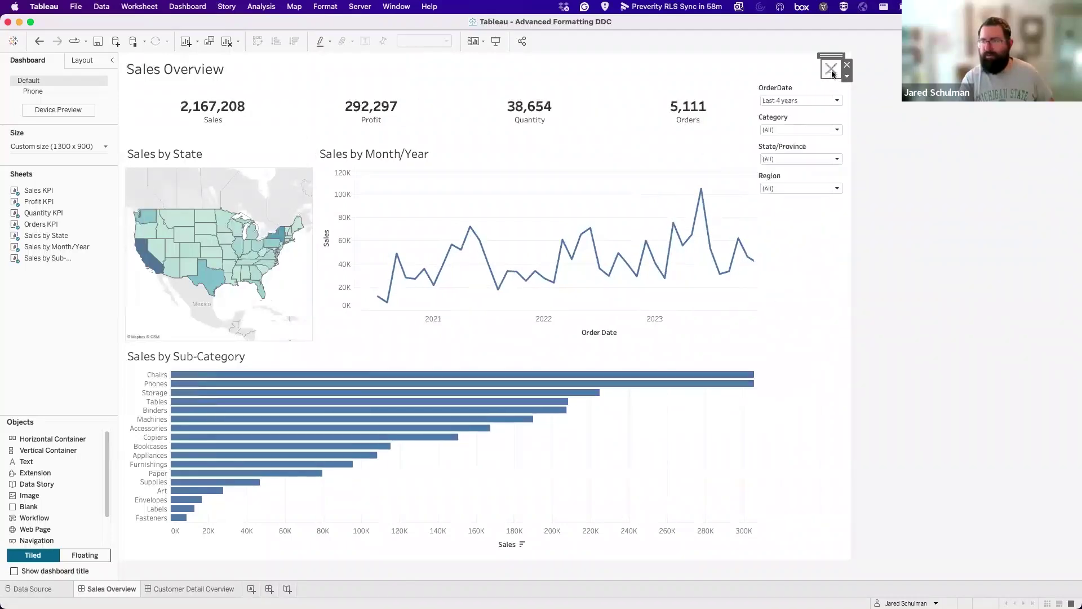
- Make the vertical filter container floating, place it just below the show/hide button, and distribute its contents evenly
{"action": "left_click", "coordinate": [799, 223]}
{"action": "left_click", "coordinate": [852, 109]}
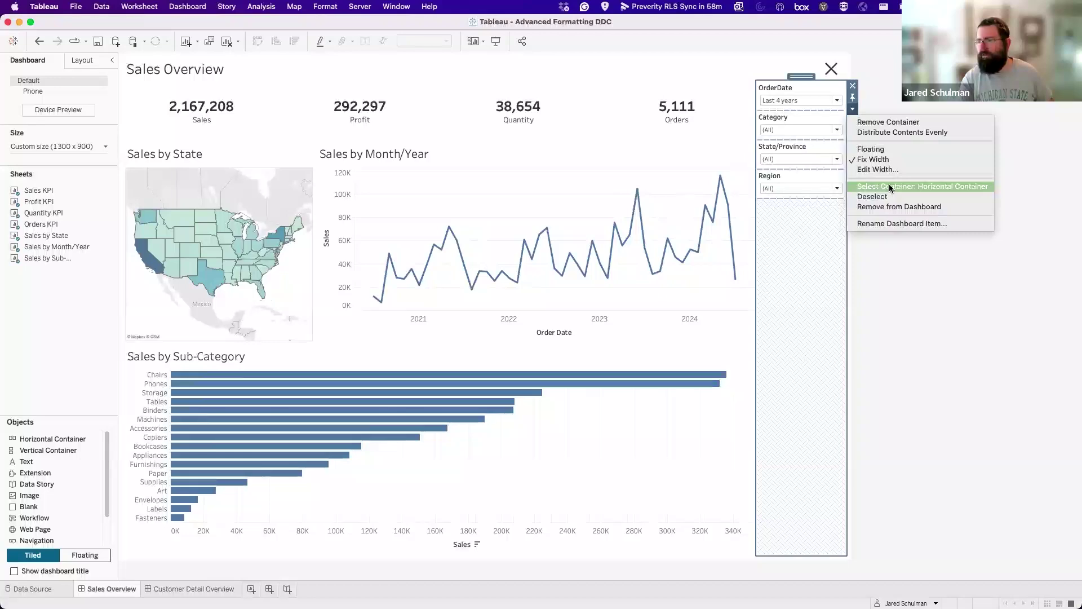
{"action": "left_click", "coordinate": [871, 149]}
{"action": "mouse_move", "coordinate": [802, 75]}
{"action": "left_mouse_down"}
{"action": "mouse_move", "coordinate": [783, 60]}
{"action": "mouse_move", "coordinate": [790, 70]}
{"action": "left_mouse_up"}
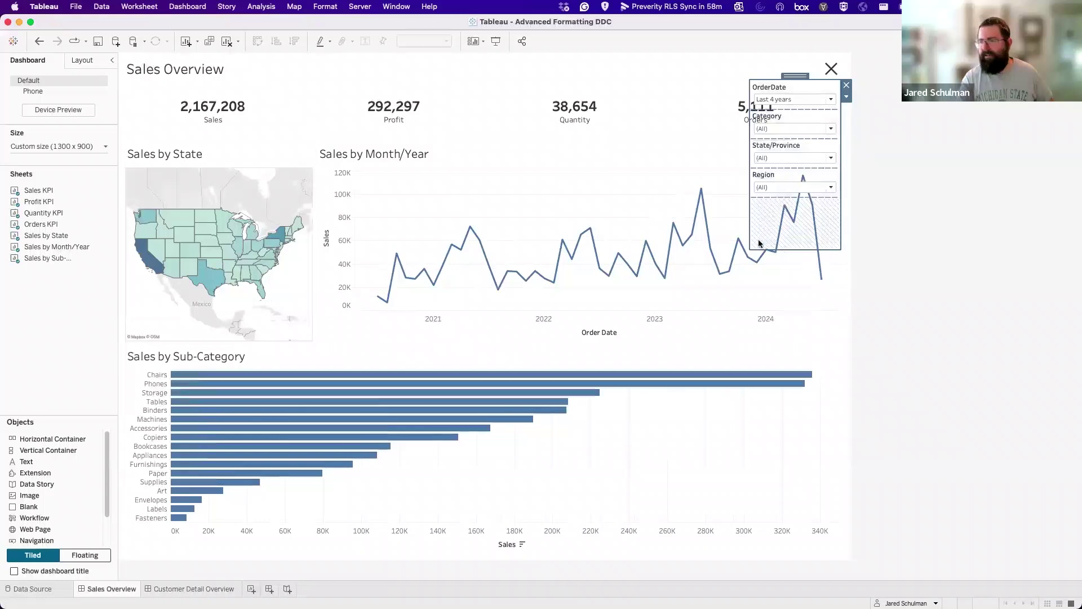
{"action": "left_click", "coordinate": [846, 96]}
{"action": "left_click", "coordinate": [808, 191]}
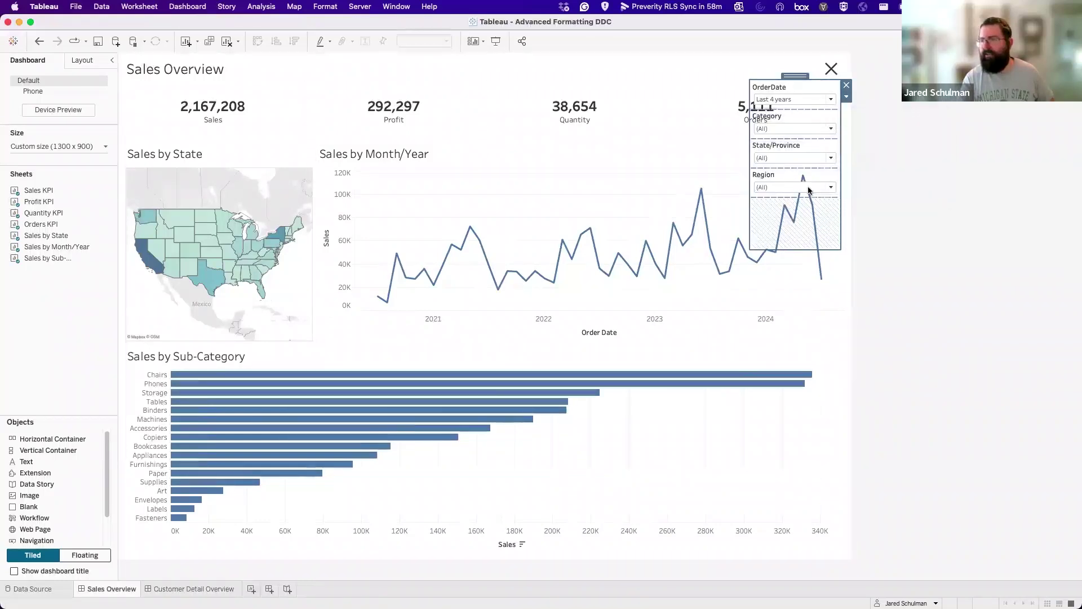
- Give the floating filter container a white background at 100% opacity and a thin solid black border
{"action": "left_click", "coordinate": [82, 60]}
{"action": "left_click", "coordinate": [41, 279]}
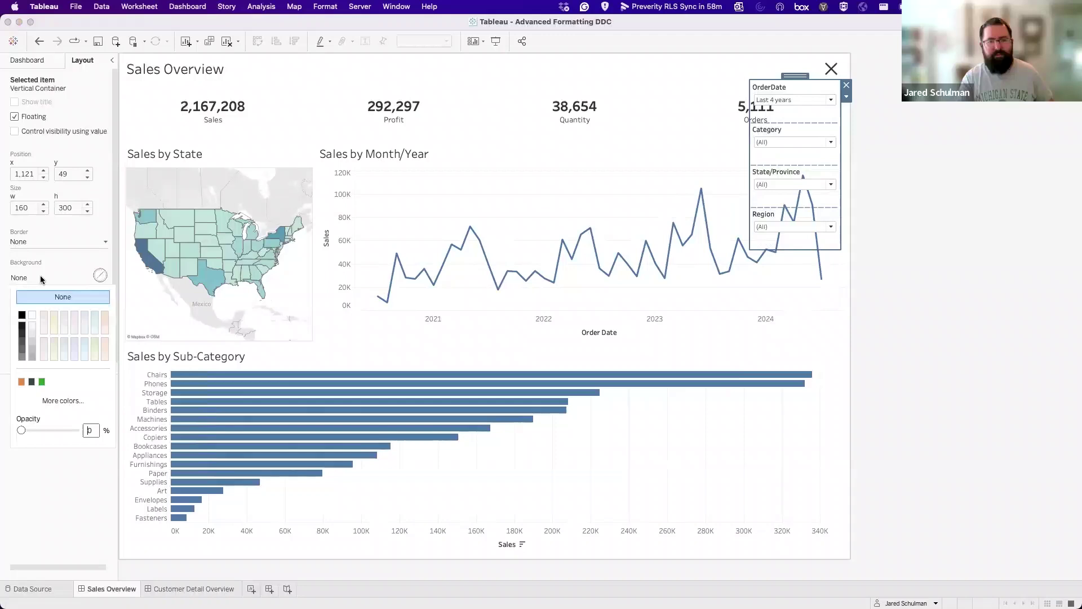
{"action": "left_click", "coordinate": [33, 316]}
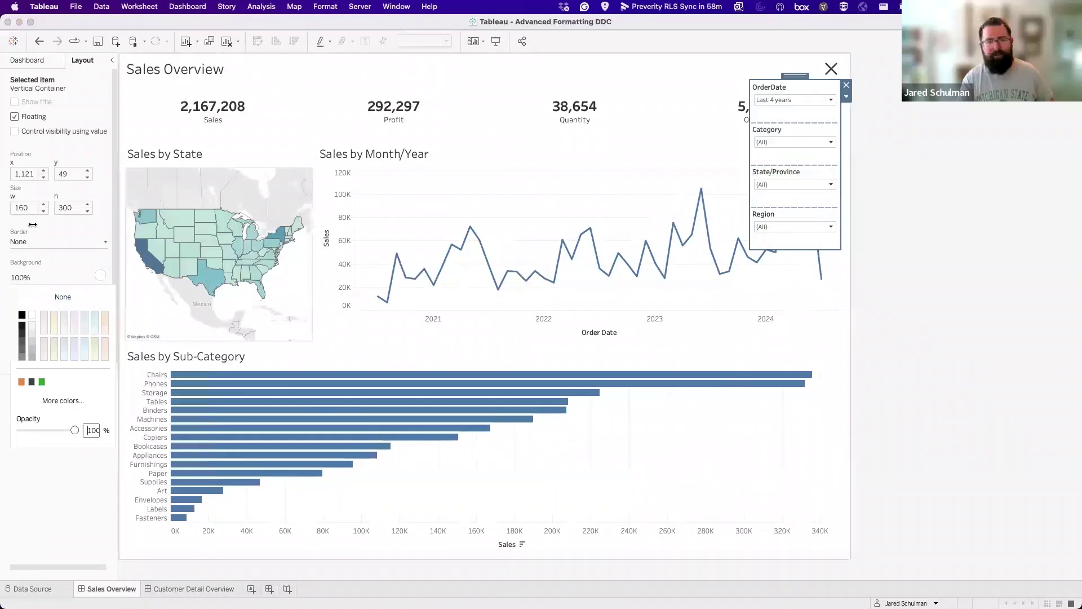
{"action": "left_click", "coordinate": [926, 130]}
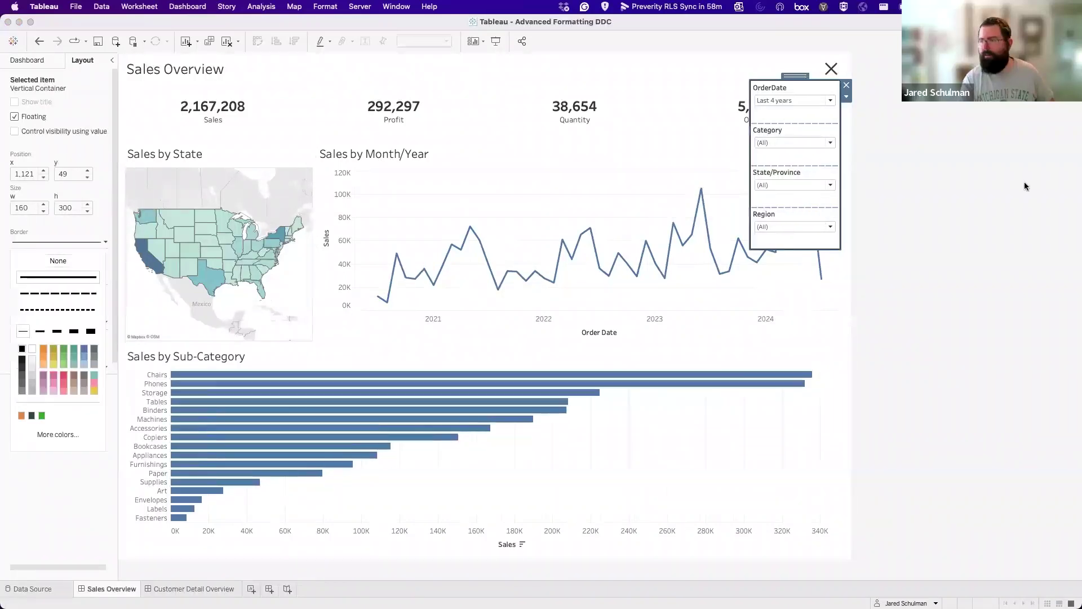
- Test the show/hide button by repeatedly hiding and showing the floating filter container, leaving it shown
{"action": "left_click", "coordinate": [832, 69]}
{"action": "left_click", "coordinate": [833, 71]}
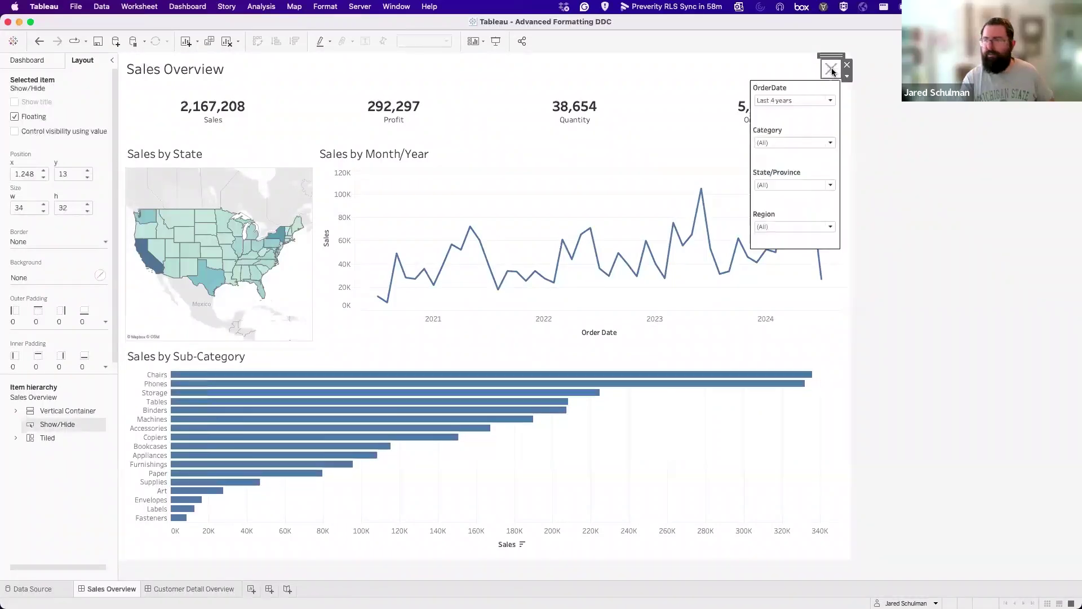
{"action": "left_click", "coordinate": [832, 70]}
{"action": "left_click", "coordinate": [832, 70]}
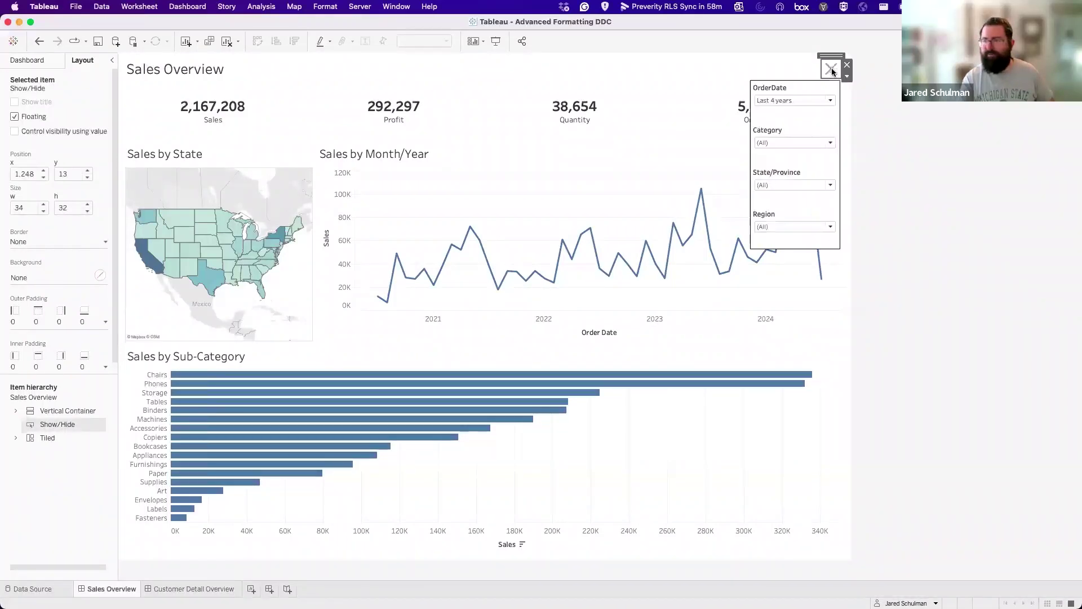
{"action": "left_click", "coordinate": [833, 70]}
{"action": "left_click", "coordinate": [833, 70]}
{"action": "left_click", "coordinate": [833, 70]}
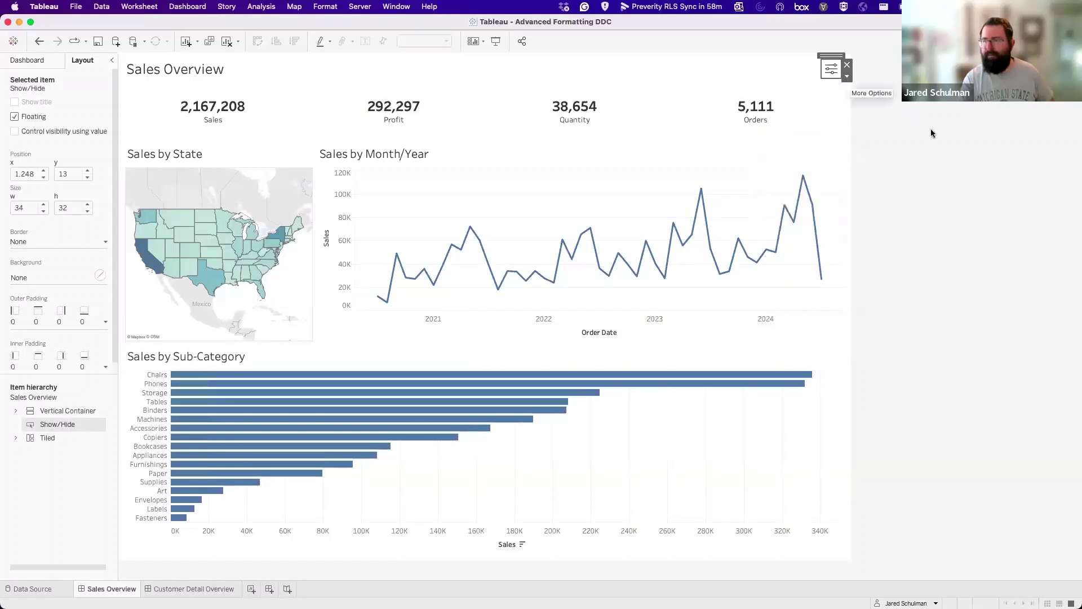
{"action": "left_click", "coordinate": [931, 128]}
{"action": "left_click", "coordinate": [831, 69]}
{"action": "left_click", "coordinate": [832, 70]}
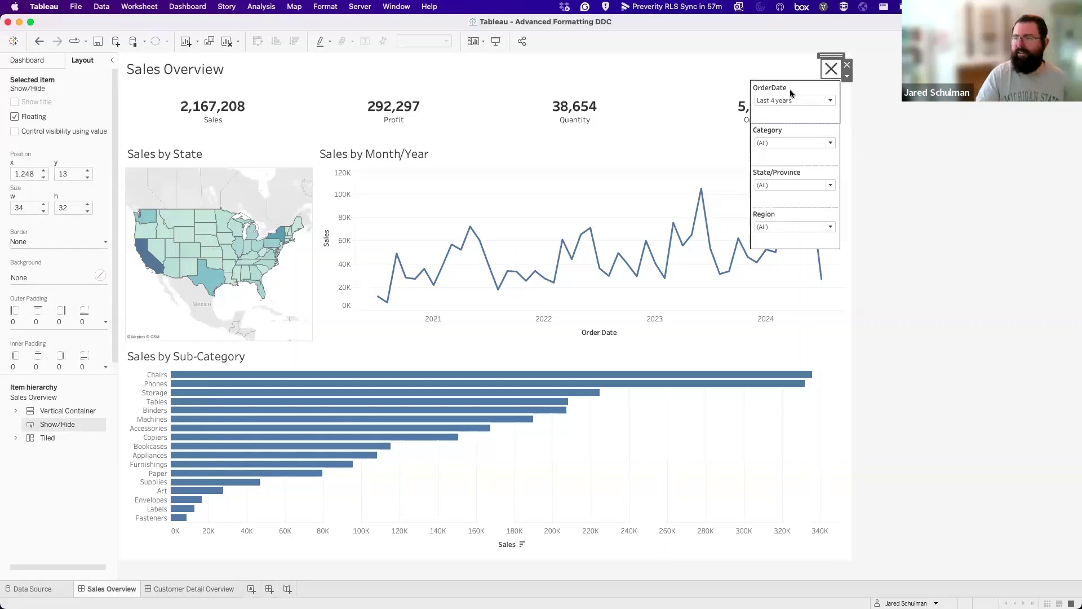
- Change the OrderDate filter's title to "Order Date"
{"action": "double_click", "coordinate": [771, 88]}
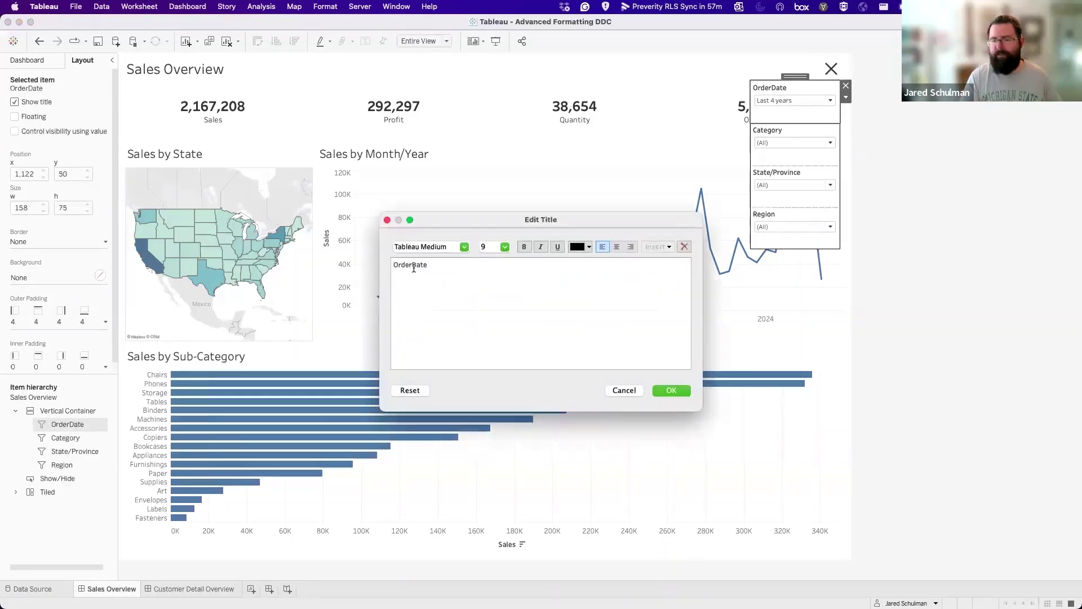
{"action": "left_click", "coordinate": [413, 268]}
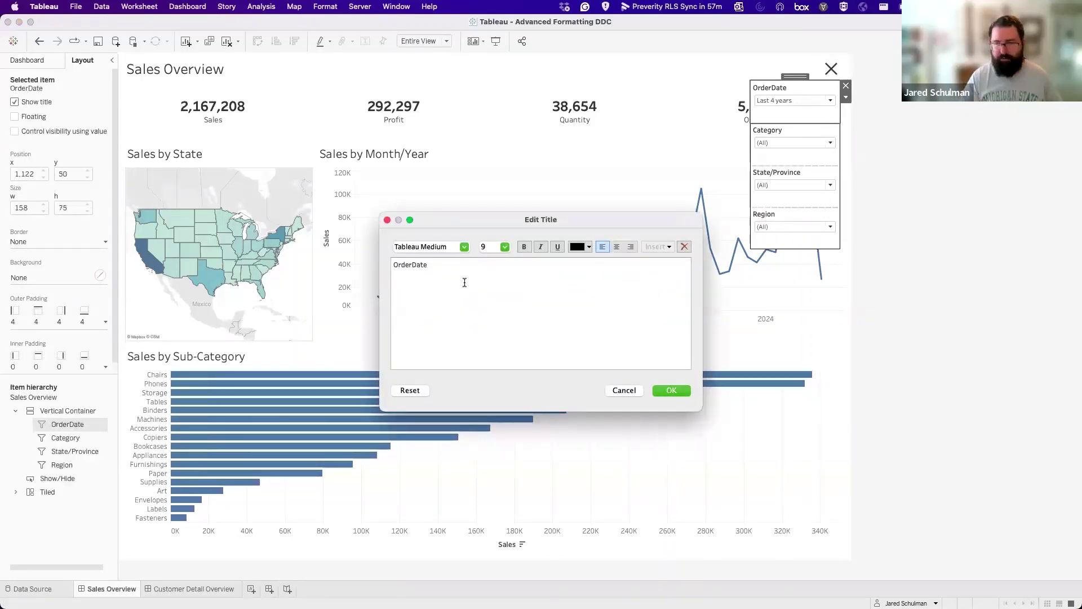
{"action": "left_click", "coordinate": [654, 392]}
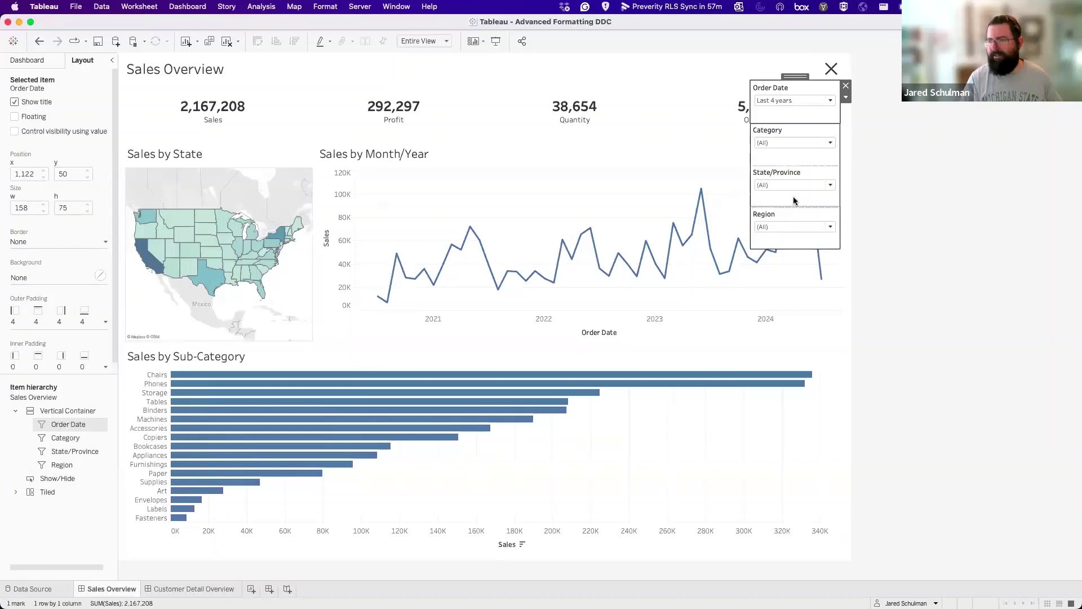
- Hide the floating filter container using the dashboard's Show/Hide toggle and clear the selection
{"action": "left_click", "coordinate": [833, 73]}
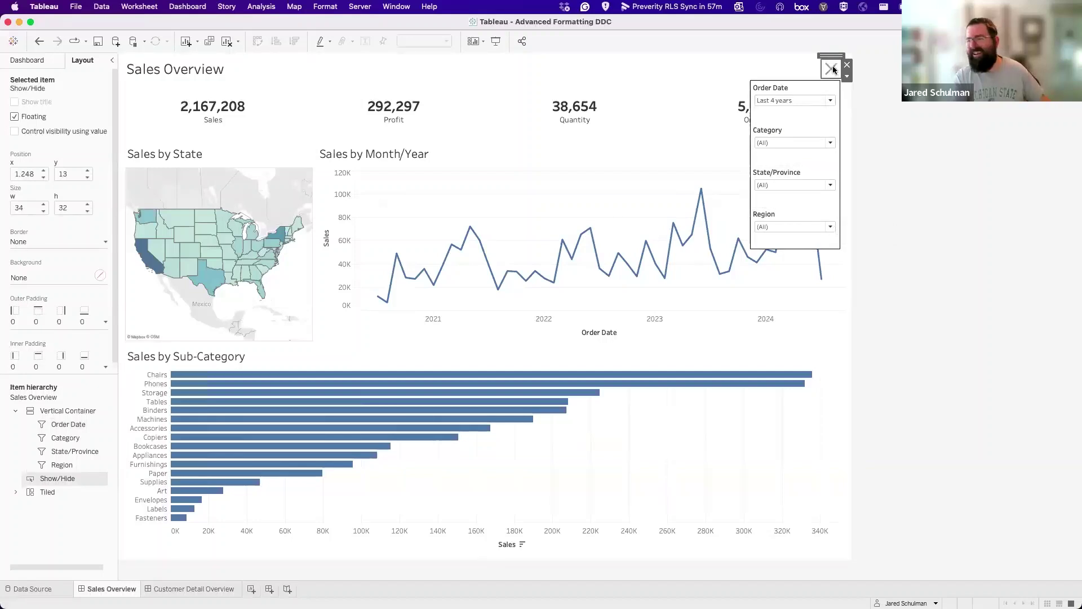
{"action": "left_click", "coordinate": [833, 68], "text": "alt"}
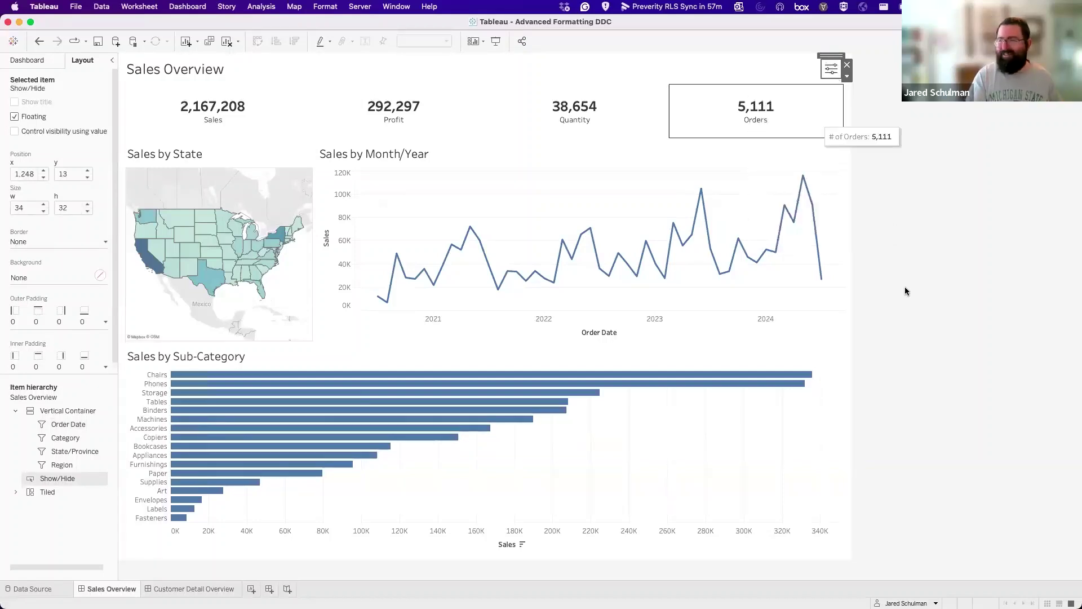
{"action": "left_click", "coordinate": [922, 193]}
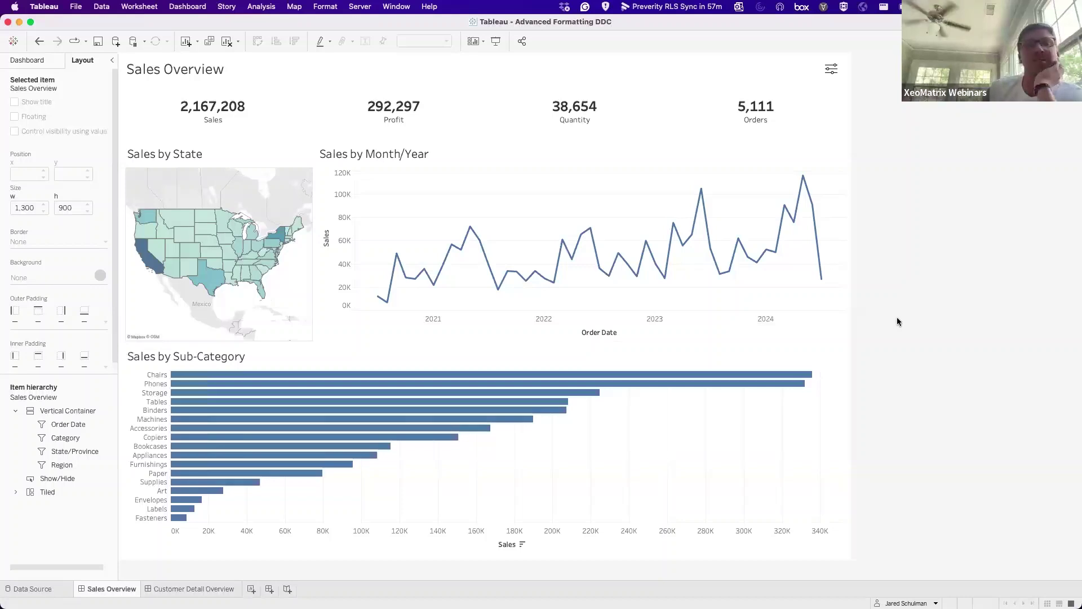
- Show the filter container and move the Order Date filter out of it into a full-width row beneath the dashboard title
{"action": "left_click", "coordinate": [830, 68]}
{"action": "left_click", "coordinate": [831, 68], "text": "alt"}
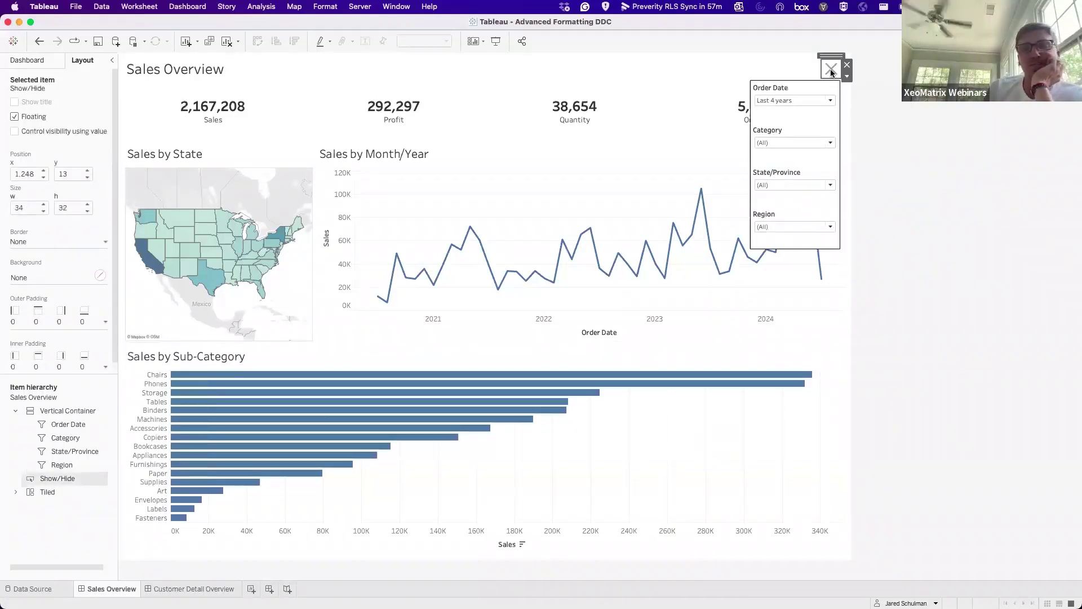
{"action": "left_click", "coordinate": [786, 88]}
{"action": "left_click_drag", "start_coordinate": [796, 80], "coordinate": [795, 77]}
{"action": "left_click_drag", "start_coordinate": [717, 82], "coordinate": [202, 76]}
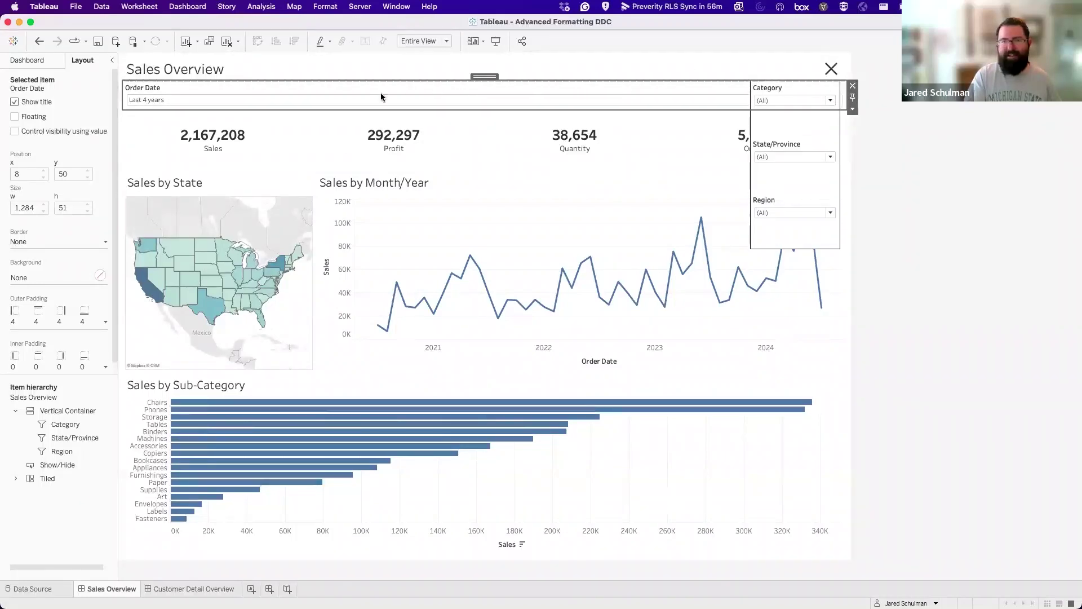
- Reorder the filter container so Region sits above State/Province, and collapse the container
{"action": "left_click", "coordinate": [783, 117]}
{"action": "left_click", "coordinate": [820, 112]}
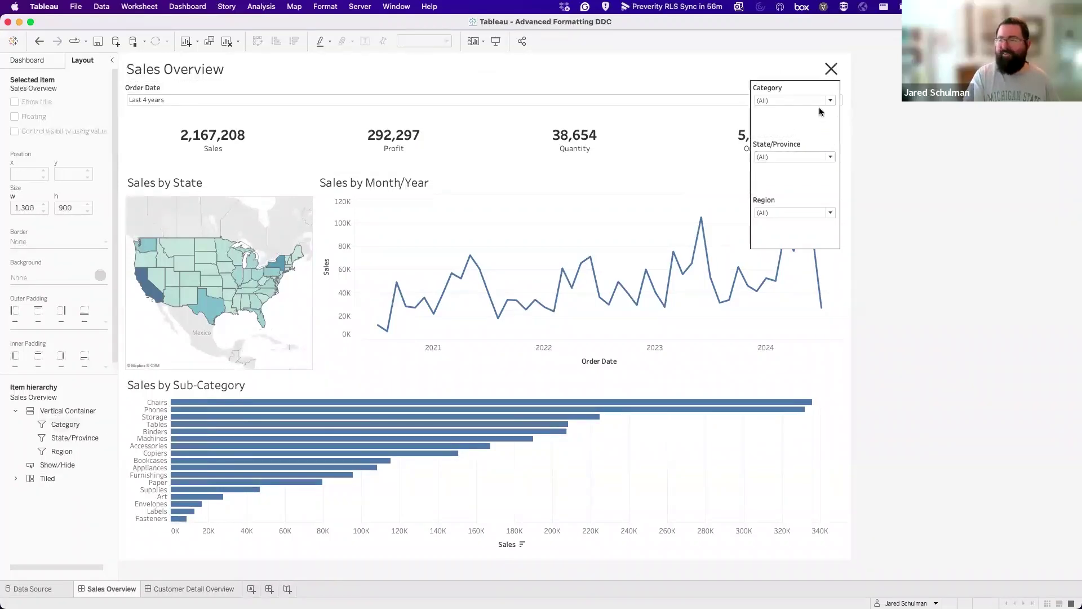
{"action": "left_click_drag", "start_coordinate": [792, 201], "coordinate": [793, 143]}
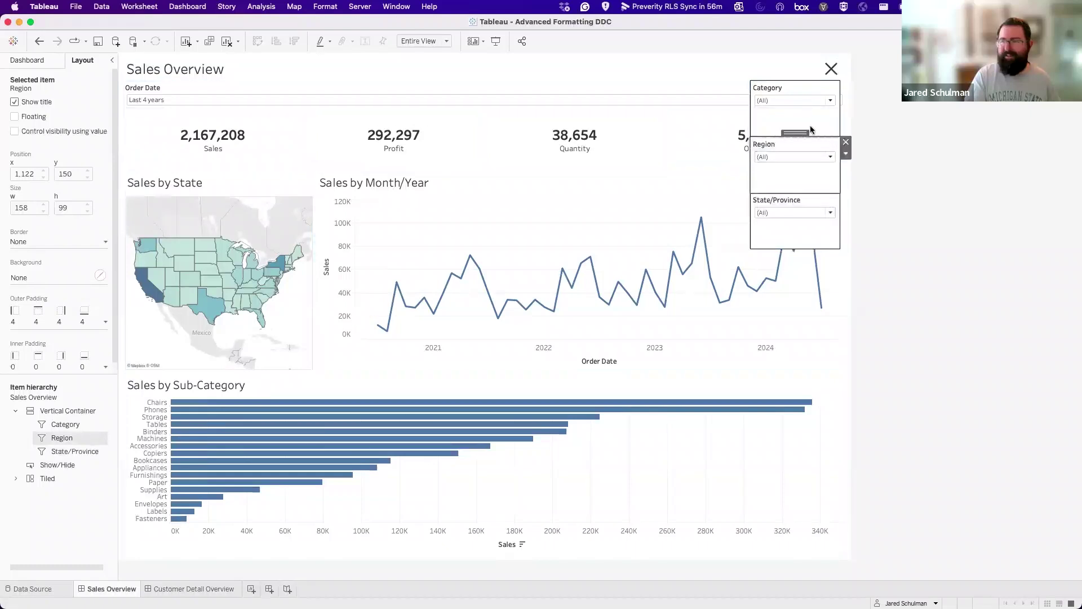
{"action": "left_click", "coordinate": [833, 69]}
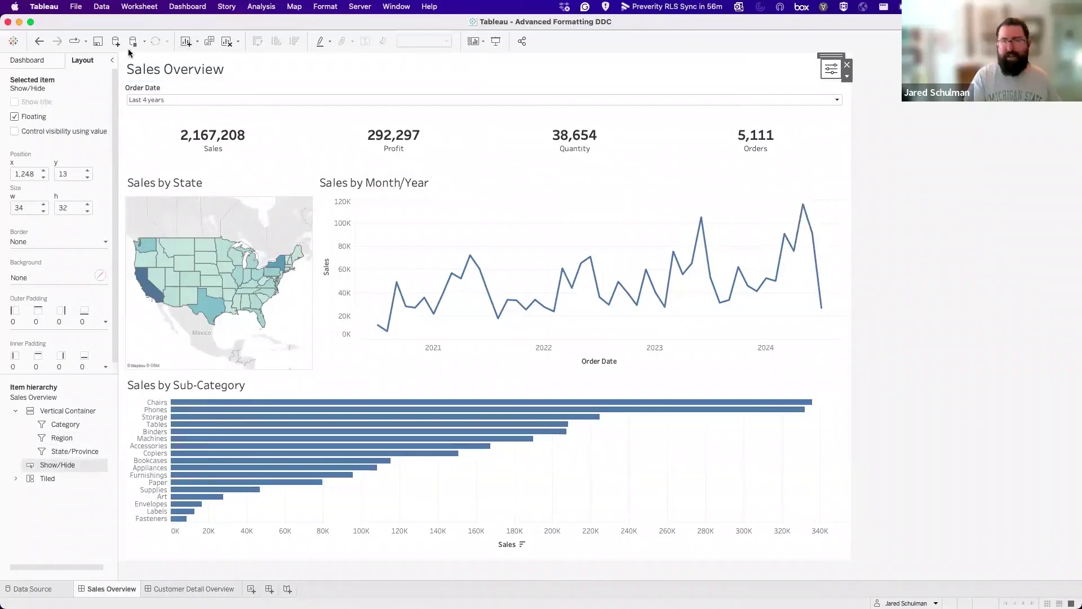
- Undo the Region and Order Date filter moves and hide the filter container
{"action": "left_click", "coordinate": [40, 41]}
{"action": "left_click", "coordinate": [40, 41]}
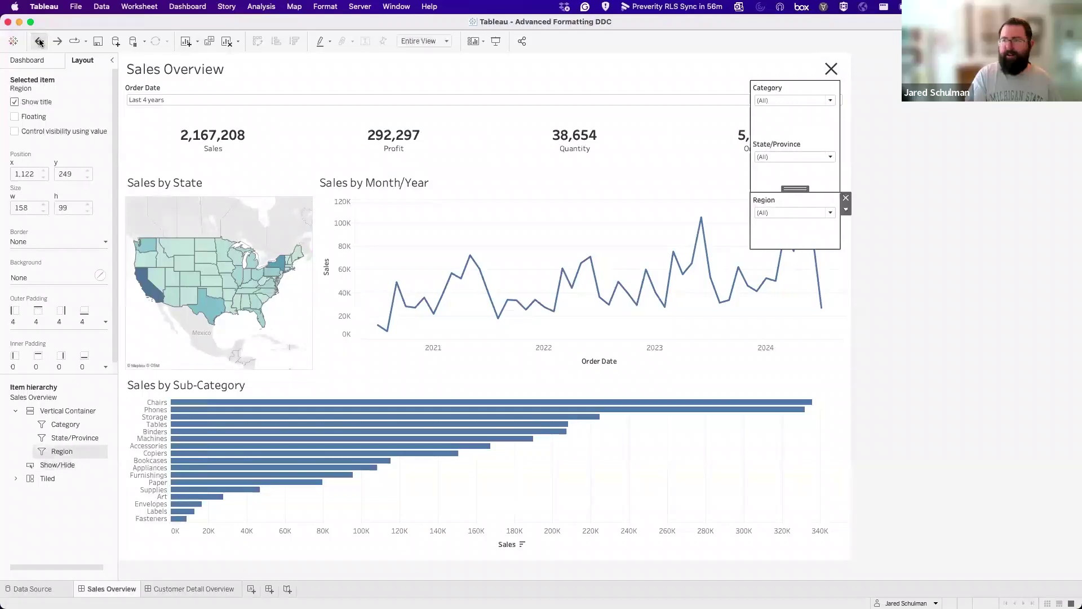
{"action": "left_click", "coordinate": [39, 41]}
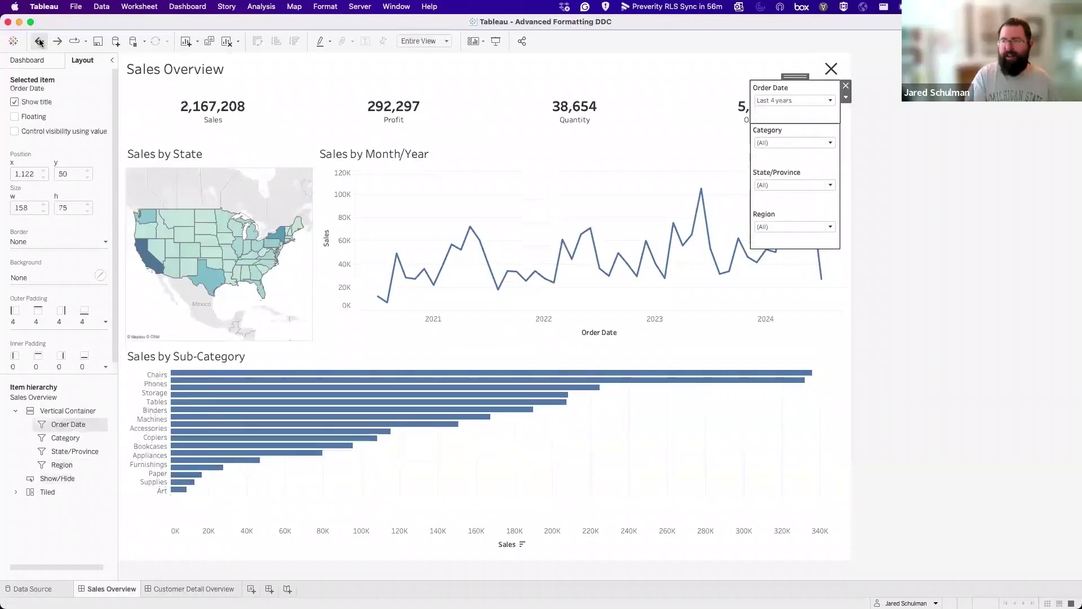
{"action": "left_click", "coordinate": [832, 69]}
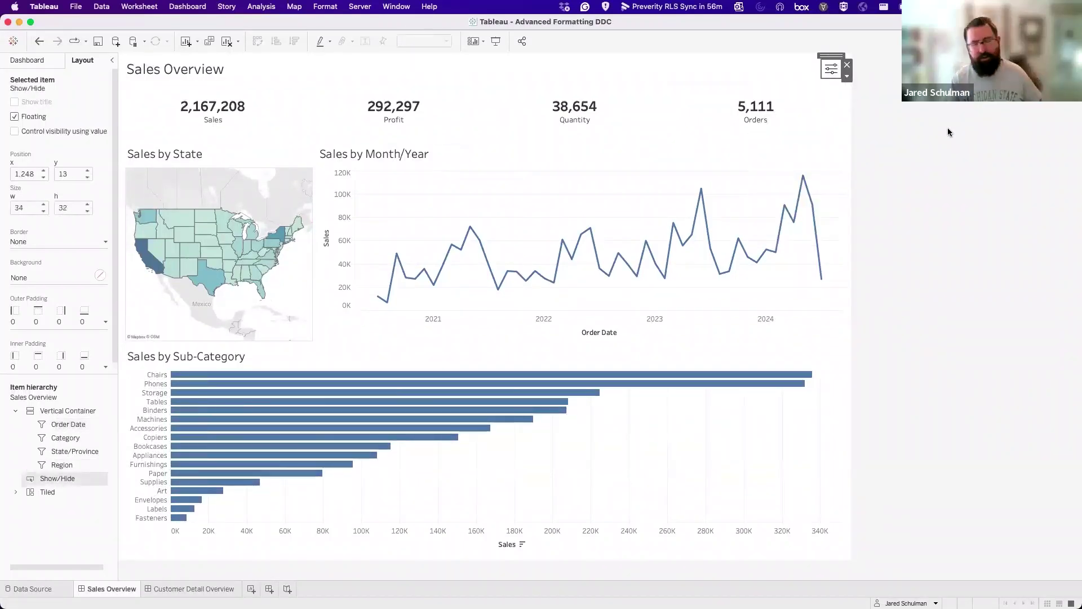
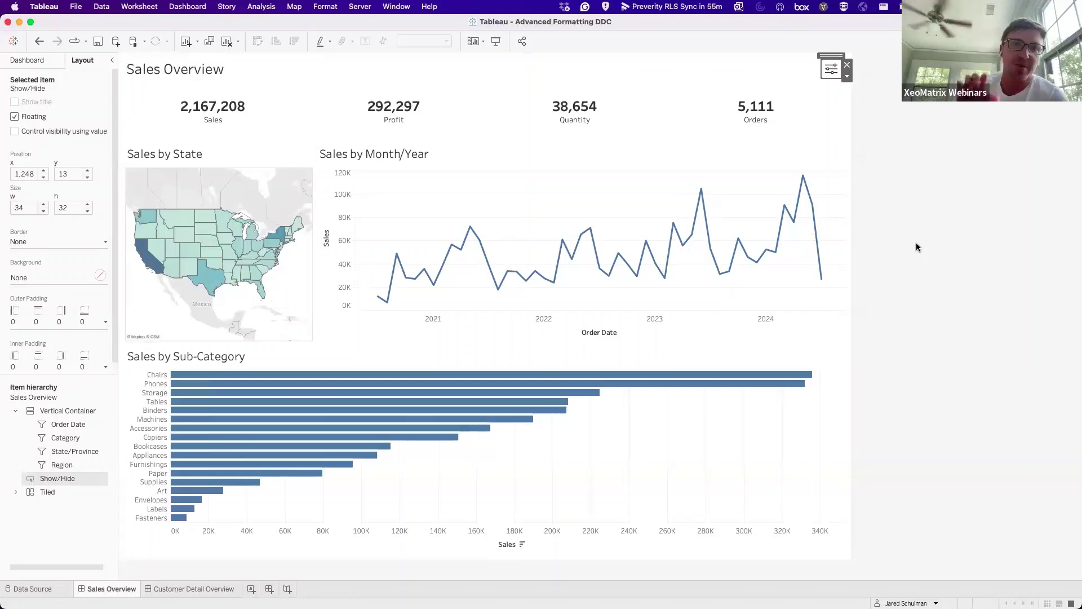
- Give the dashboard's outermost Tiled container a light gray background at 100% opacity
{"action": "left_click", "coordinate": [851, 256]}
{"action": "left_click", "coordinate": [32, 276]}
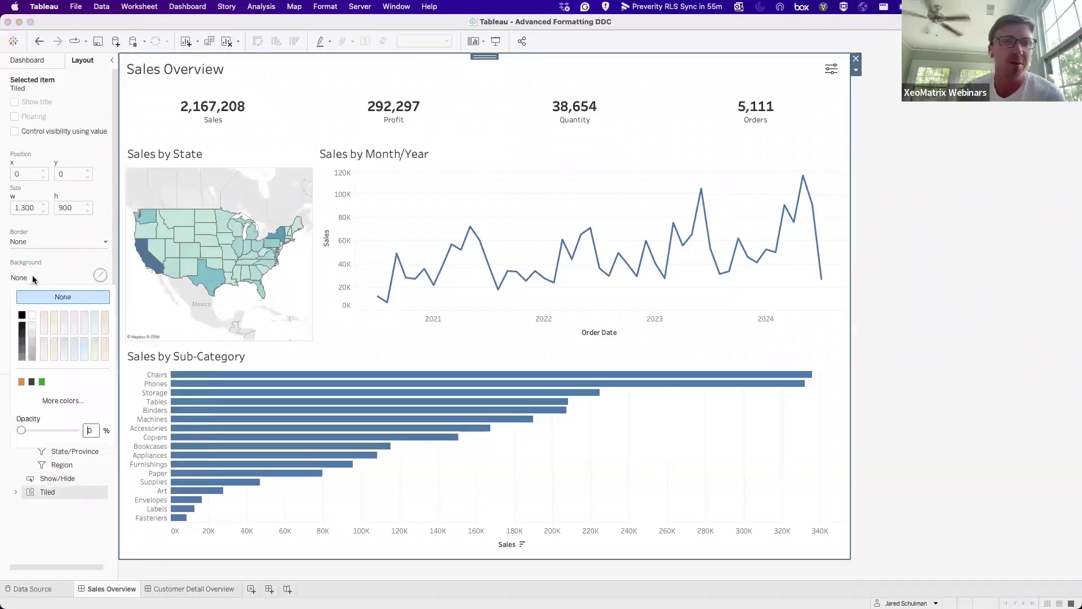
{"action": "left_click", "coordinate": [32, 333]}
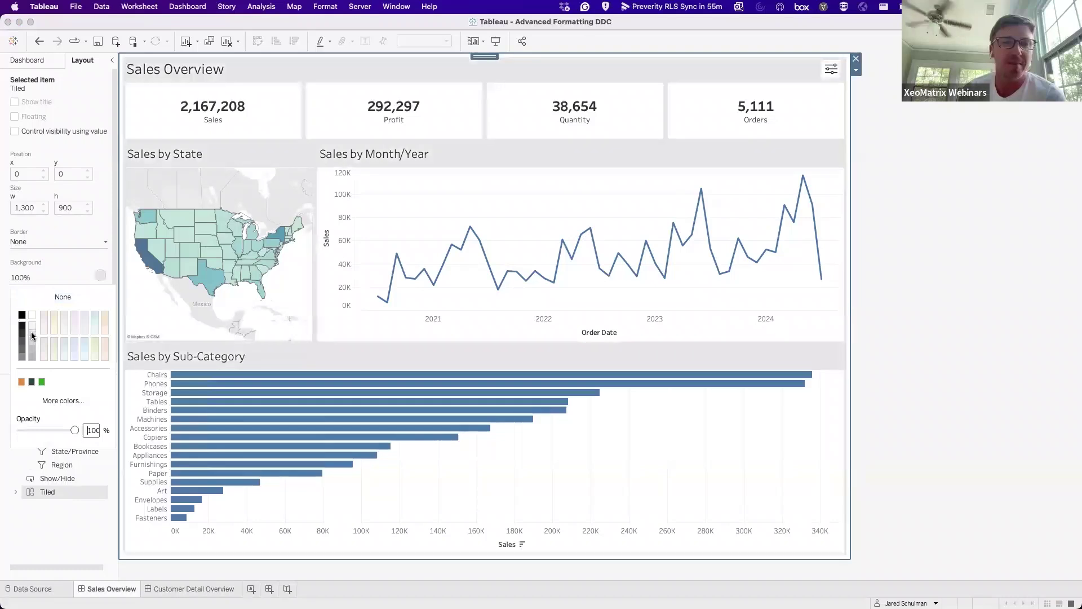
{"action": "left_click", "coordinate": [990, 258]}
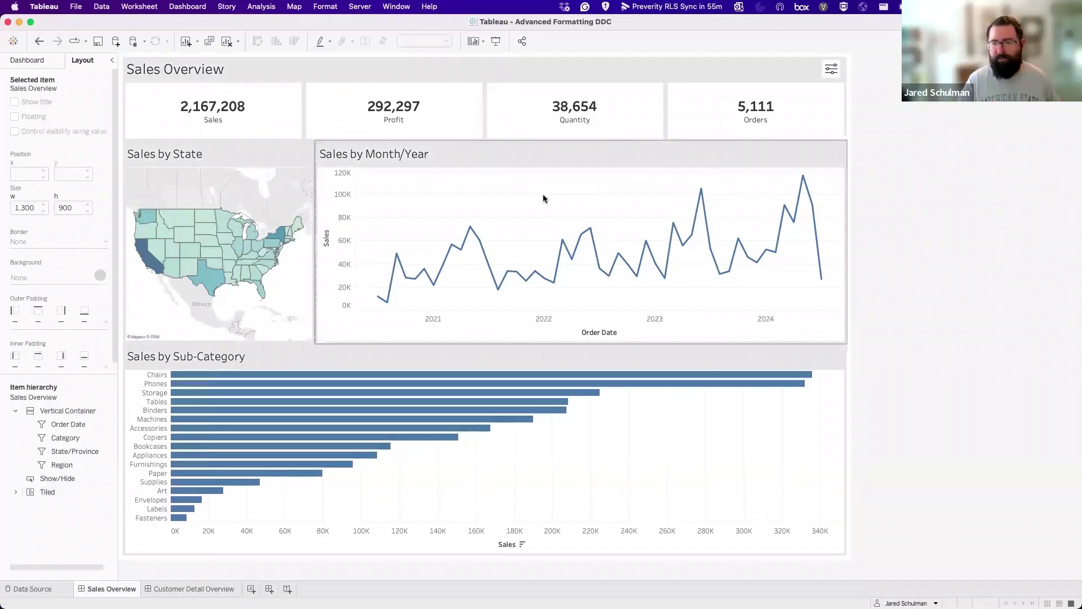
- Set a white background on the Sales by State, Sales by Month/Year and Sales by Sub-Category sheets
{"action": "left_click", "coordinate": [201, 152]}
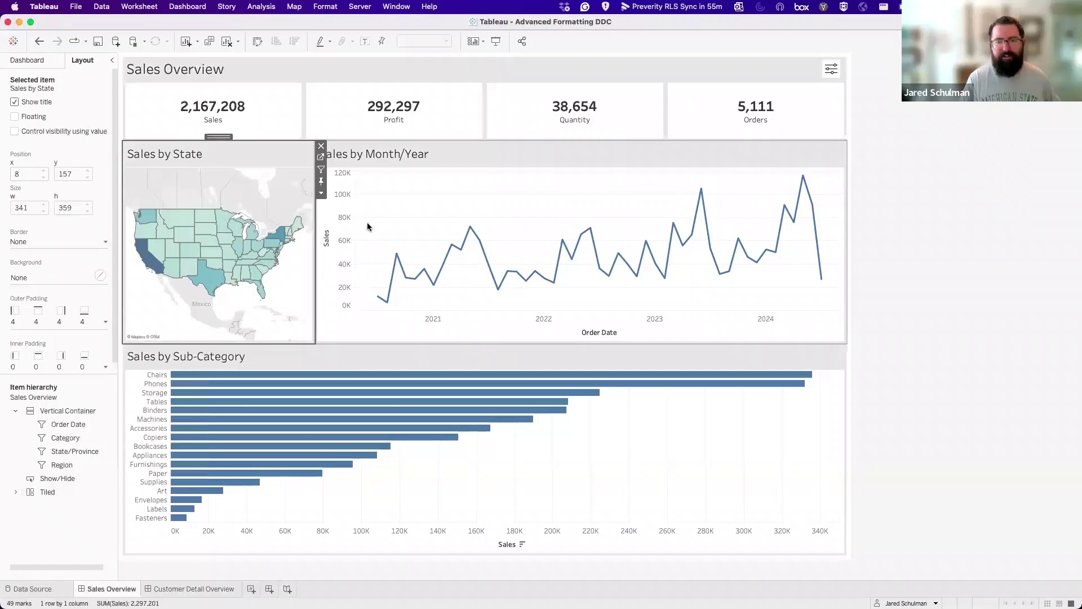
{"action": "left_click", "coordinate": [36, 277]}
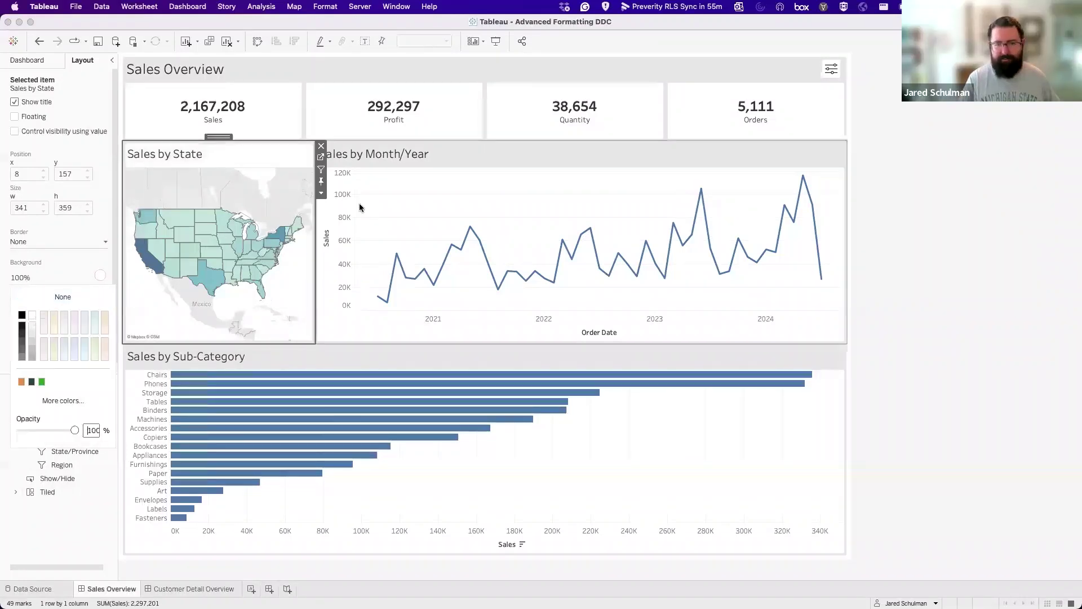
{"action": "left_click", "coordinate": [374, 157]}
{"action": "left_click", "coordinate": [28, 275]}
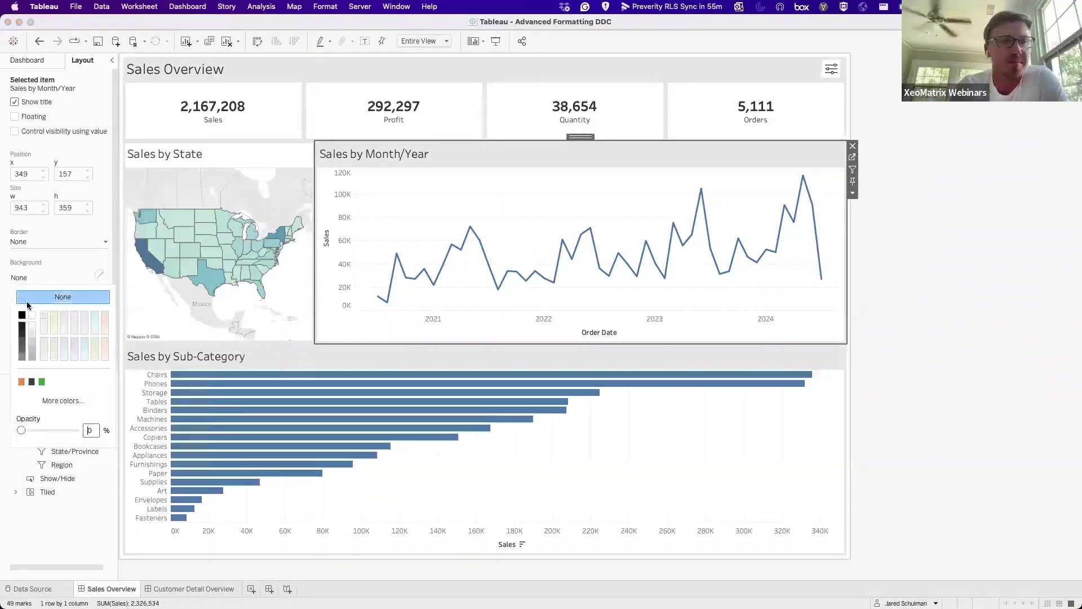
{"action": "left_click", "coordinate": [31, 319]}
{"action": "left_click", "coordinate": [232, 352]}
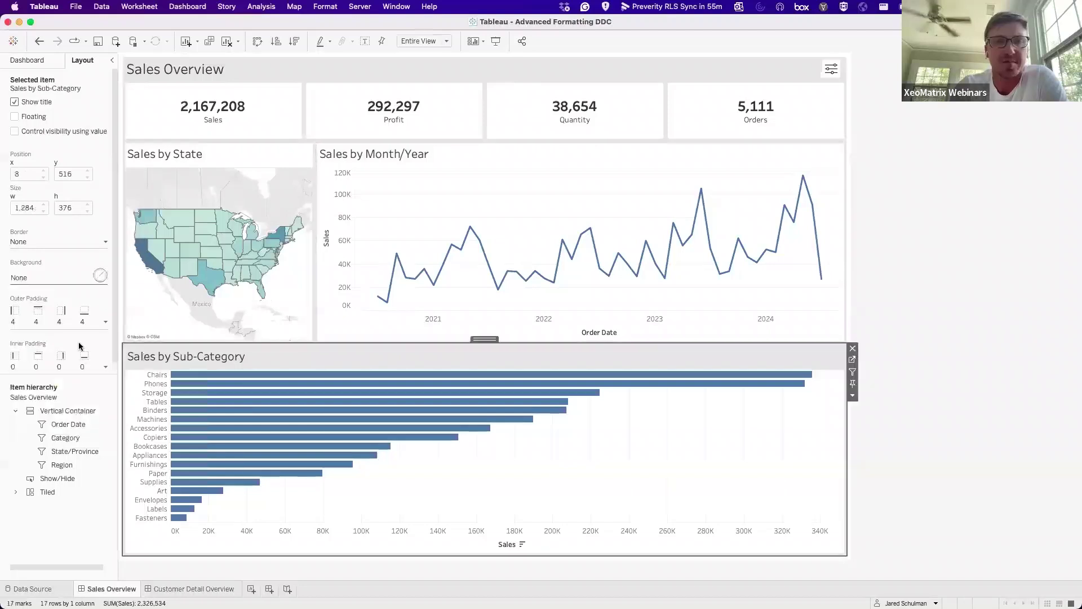
{"action": "left_click", "coordinate": [28, 276]}
{"action": "left_click", "coordinate": [31, 317]}
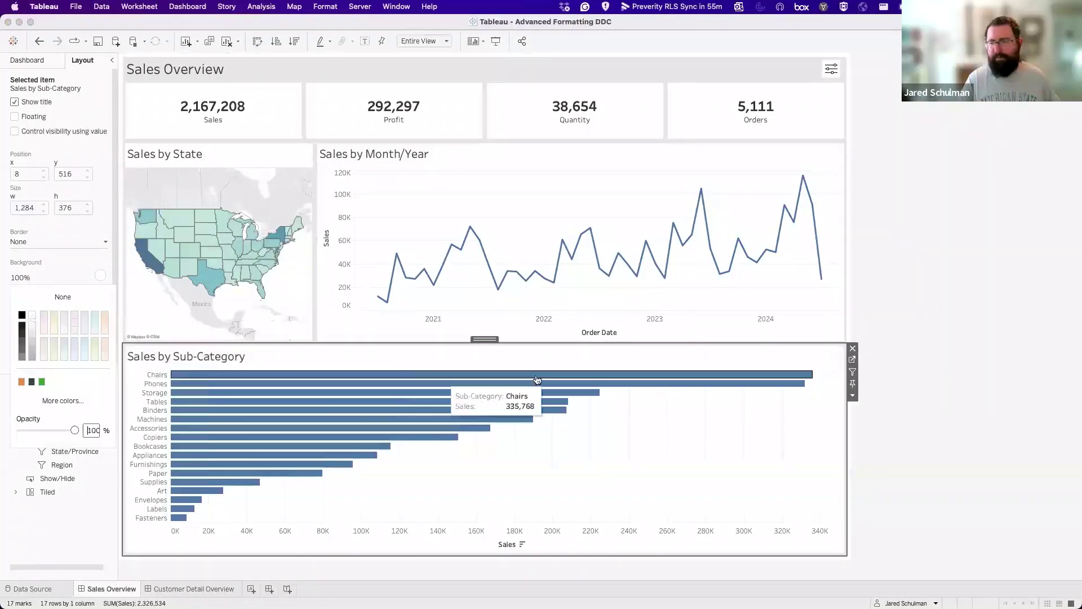
{"action": "left_click", "coordinate": [945, 345]}
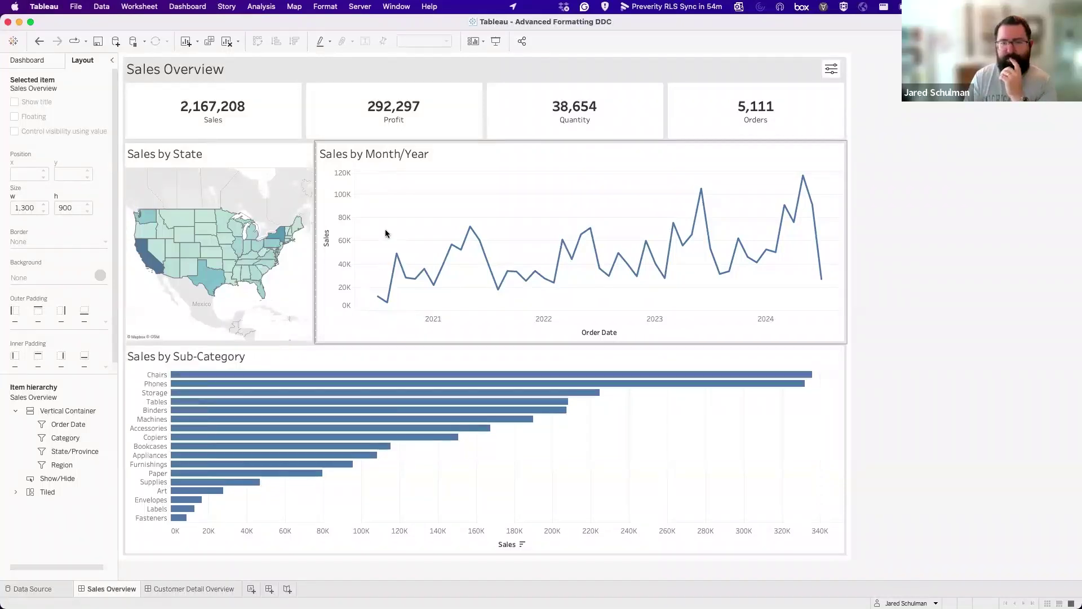
- Center the titles of the Sales by State, Sales by Month/Year and Sales by Sub-Category sheets
{"action": "left_click", "coordinate": [170, 158]}
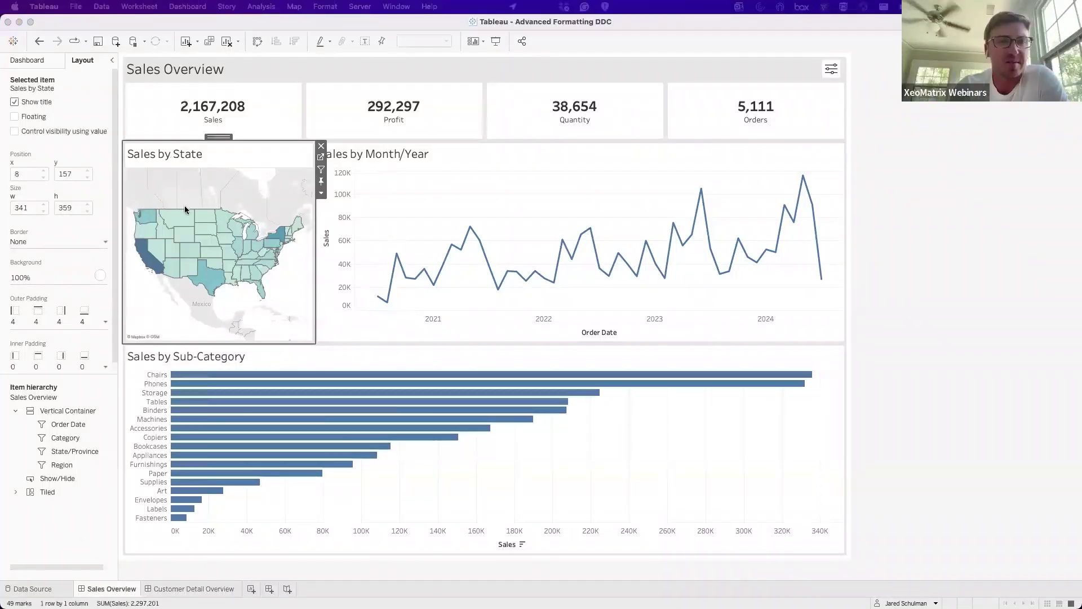
{"action": "double_click", "coordinate": [165, 154]}
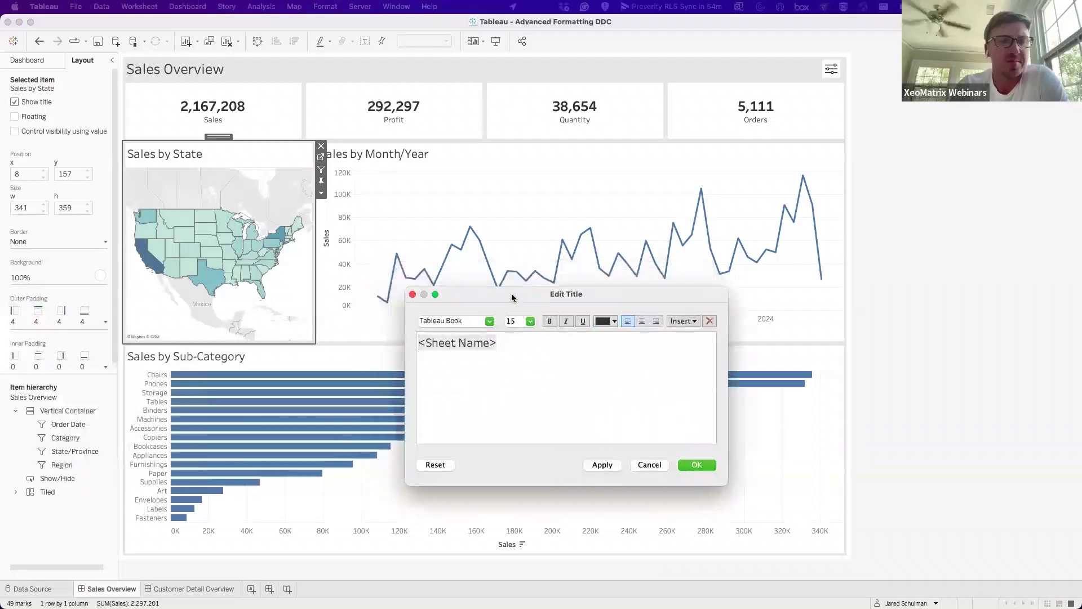
{"action": "left_click", "coordinate": [699, 465]}
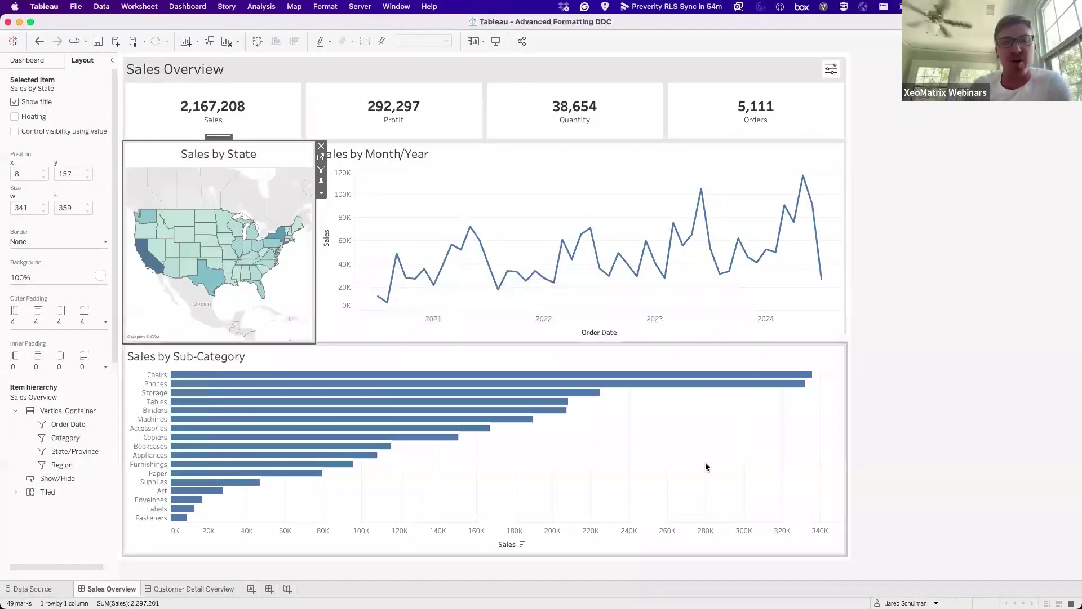
{"action": "double_click", "coordinate": [411, 155]}
{"action": "left_click", "coordinate": [642, 320]}
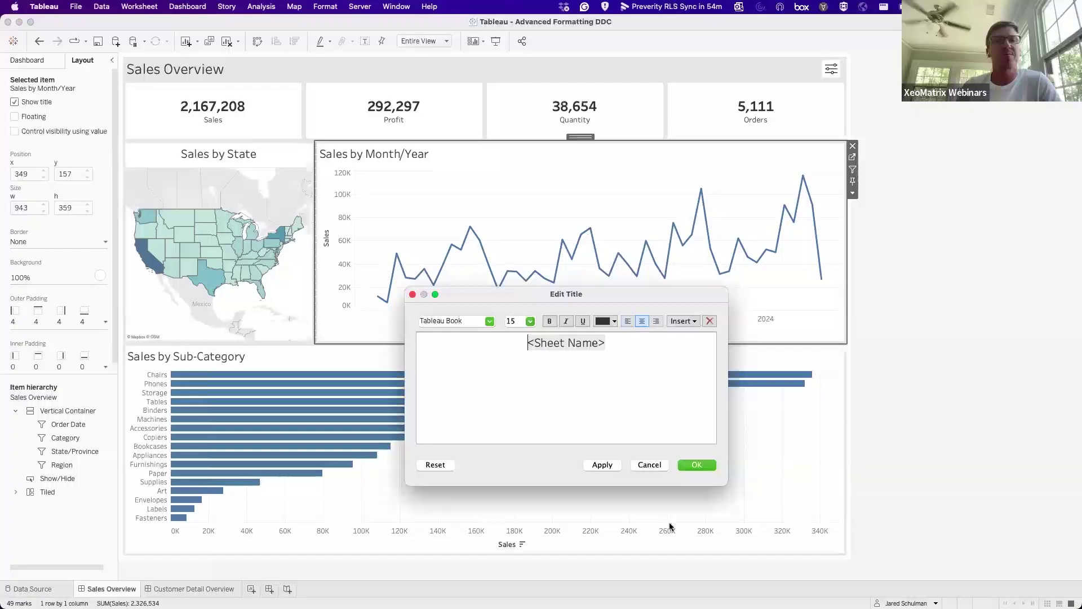
{"action": "left_click", "coordinate": [697, 465]}
{"action": "double_click", "coordinate": [185, 353]}
{"action": "left_click", "coordinate": [641, 320]}
{"action": "left_click", "coordinate": [697, 465]}
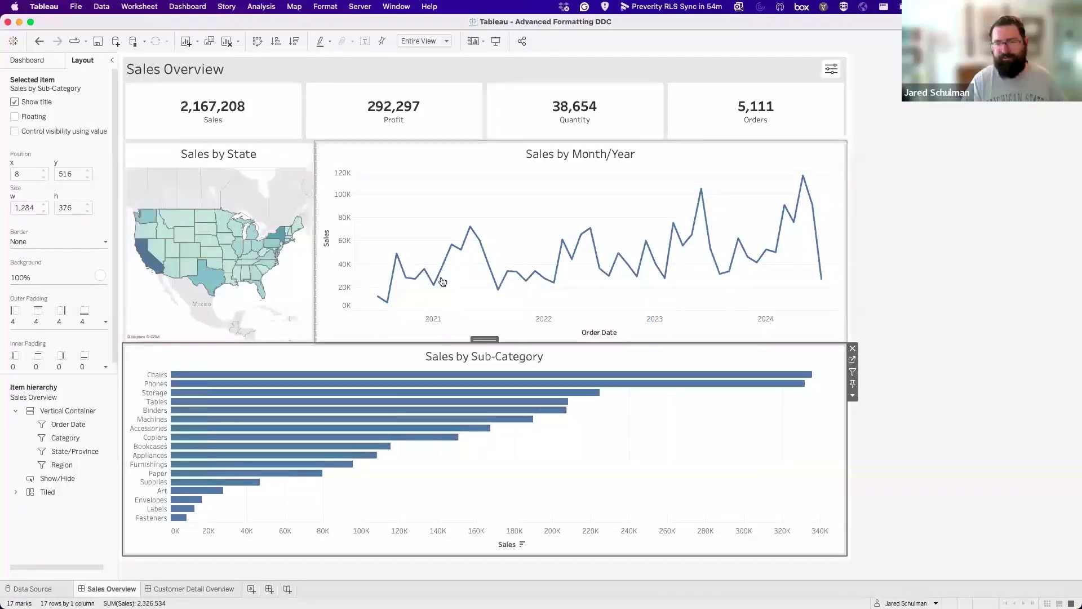
- Reduce the title font size to 12 on Sales by State, Sales by Month/Year and Sales by Sub-Category
{"action": "double_click", "coordinate": [216, 157]}
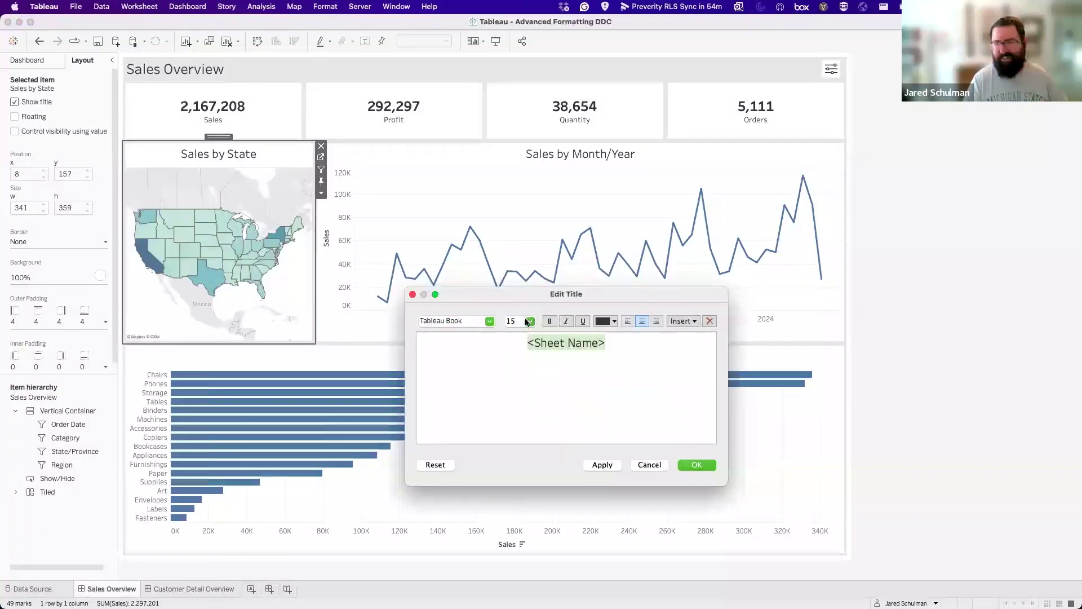
{"action": "left_click", "coordinate": [529, 321]}
{"action": "left_click", "coordinate": [513, 366]}
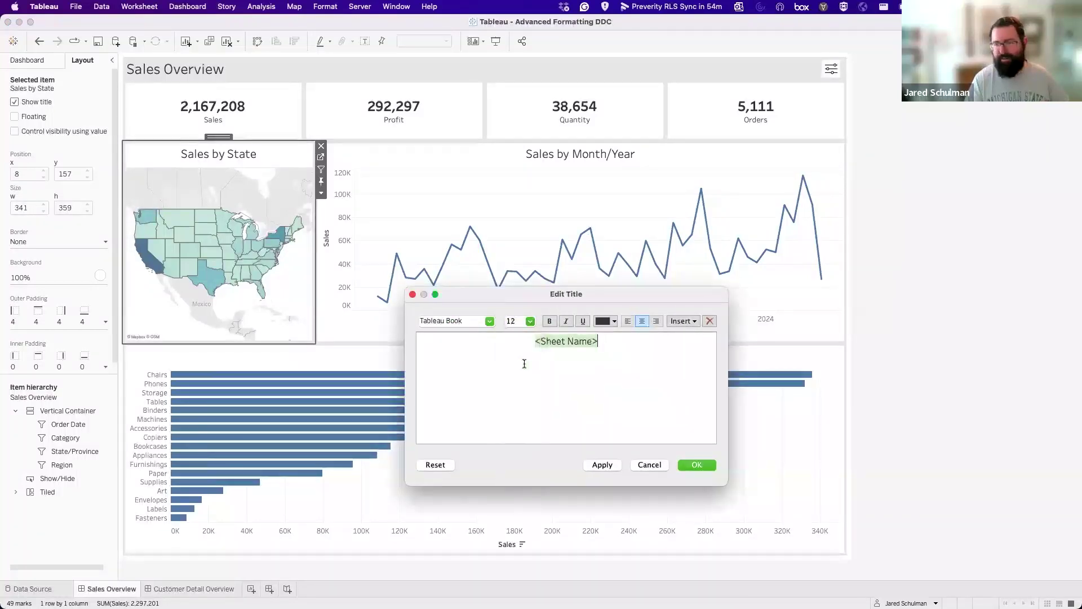
{"action": "left_click", "coordinate": [698, 465]}
{"action": "double_click", "coordinate": [579, 155]}
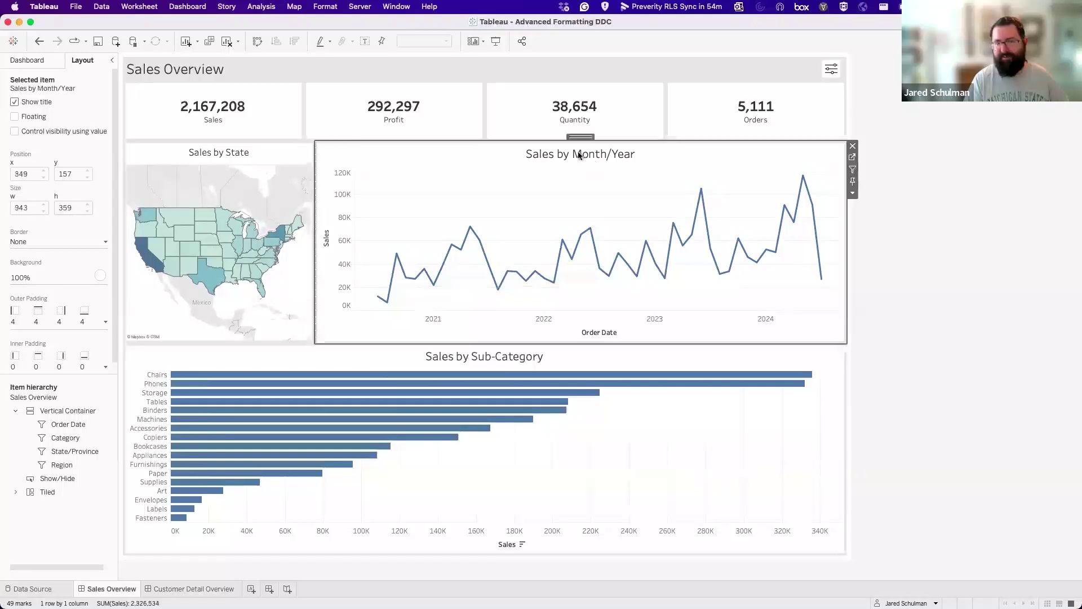
{"action": "left_click", "coordinate": [529, 321]}
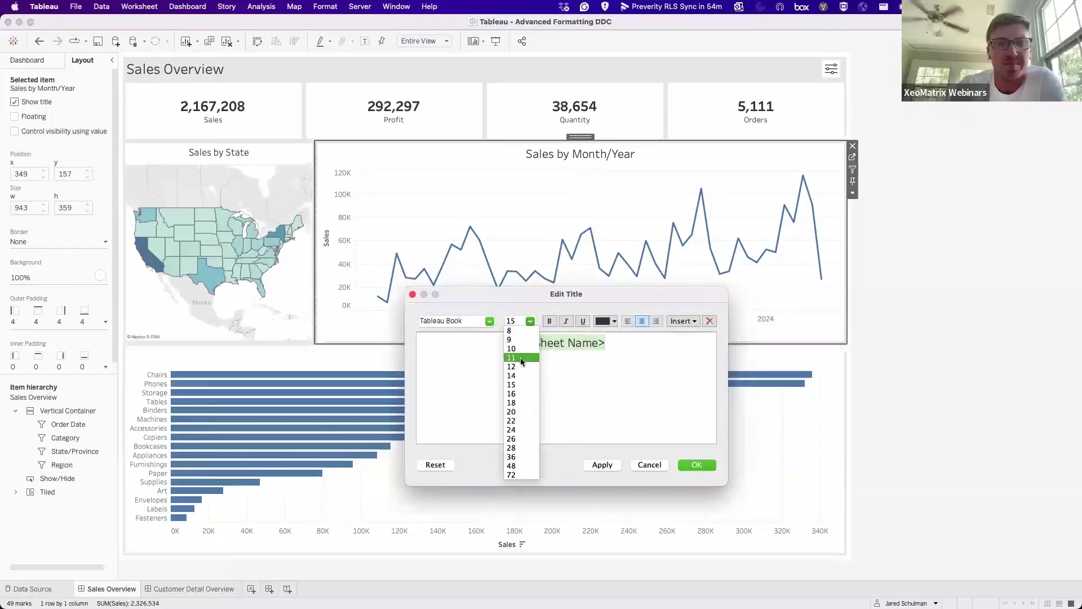
{"action": "left_click", "coordinate": [514, 367]}
{"action": "left_click", "coordinate": [688, 464]}
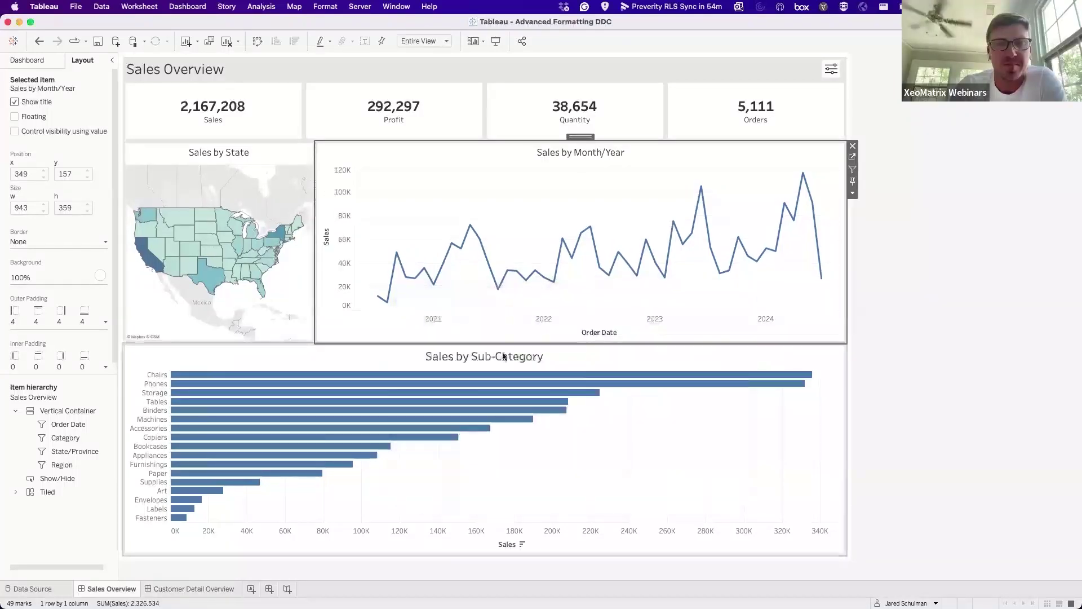
{"action": "double_click", "coordinate": [507, 356]}
{"action": "left_click", "coordinate": [530, 321]}
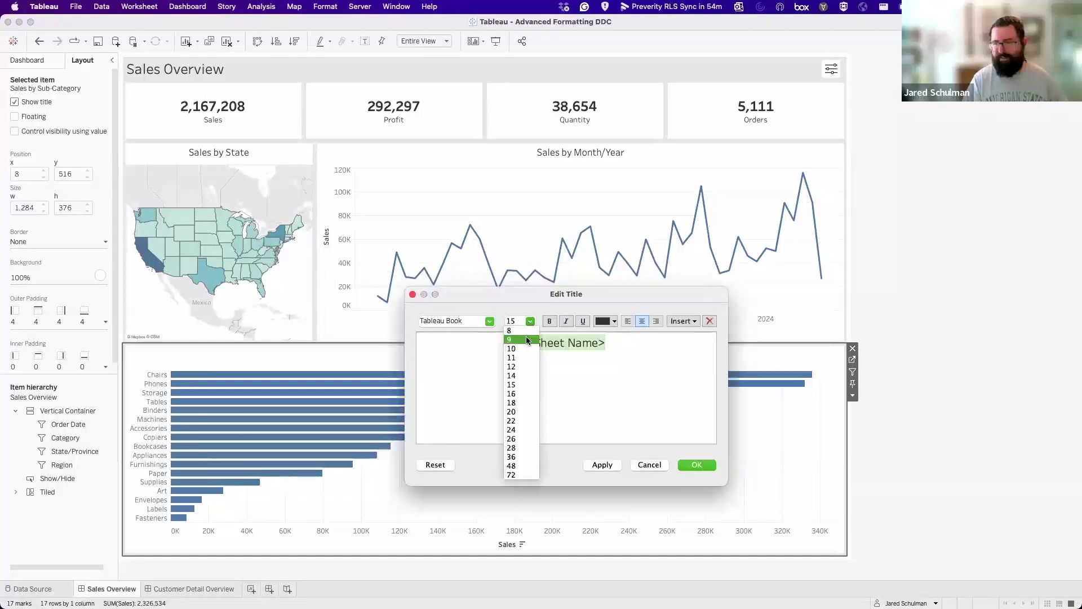
{"action": "left_click", "coordinate": [514, 366]}
{"action": "left_click", "coordinate": [696, 465]}
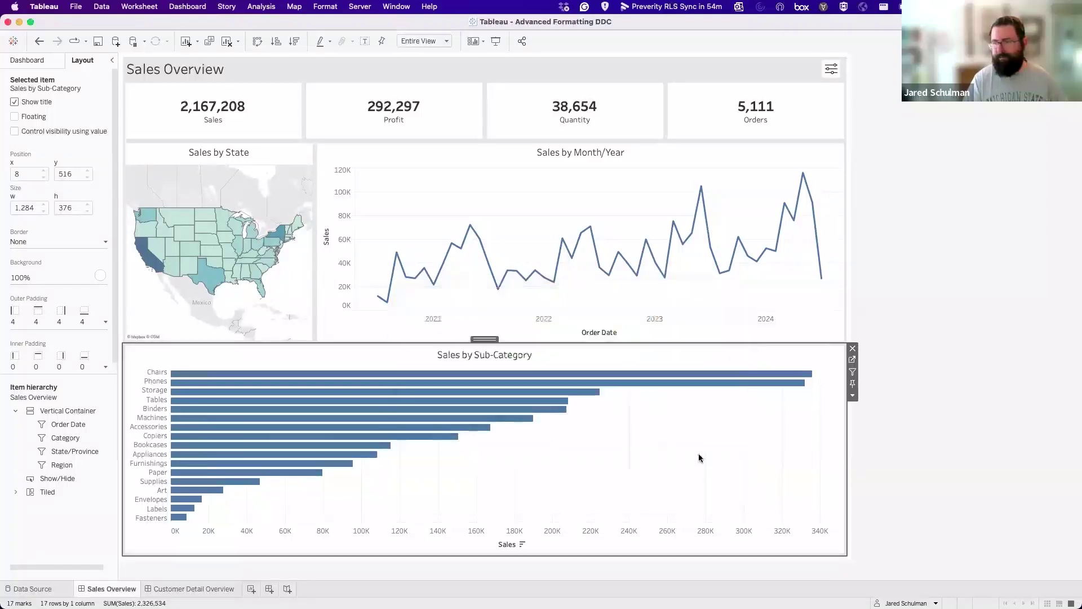
{"action": "left_click", "coordinate": [209, 70]}
{"action": "double_click", "coordinate": [209, 70]}
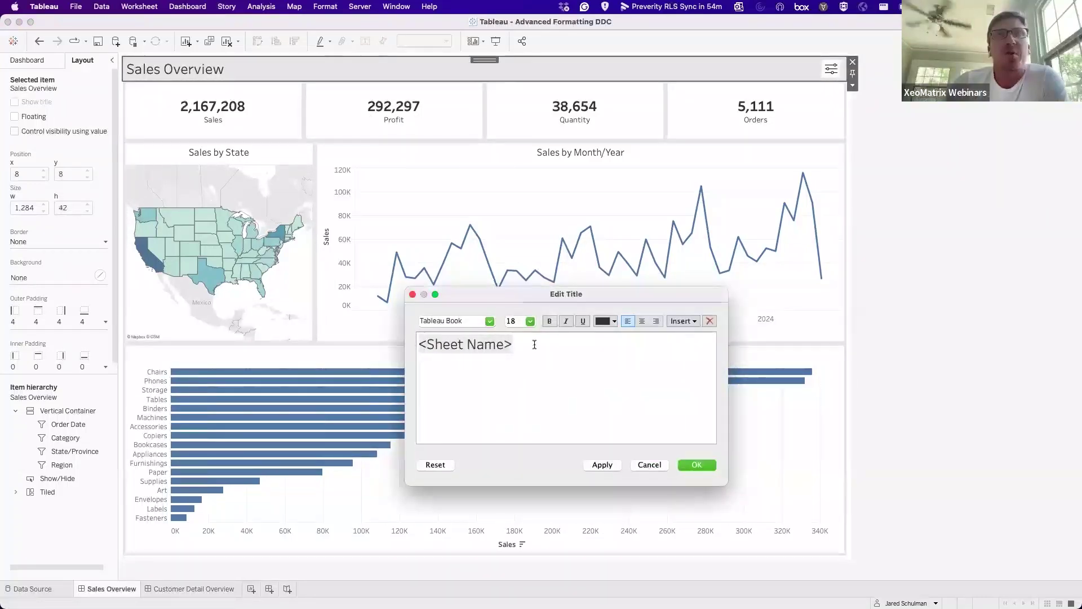
{"action": "left_click", "coordinate": [649, 465]}
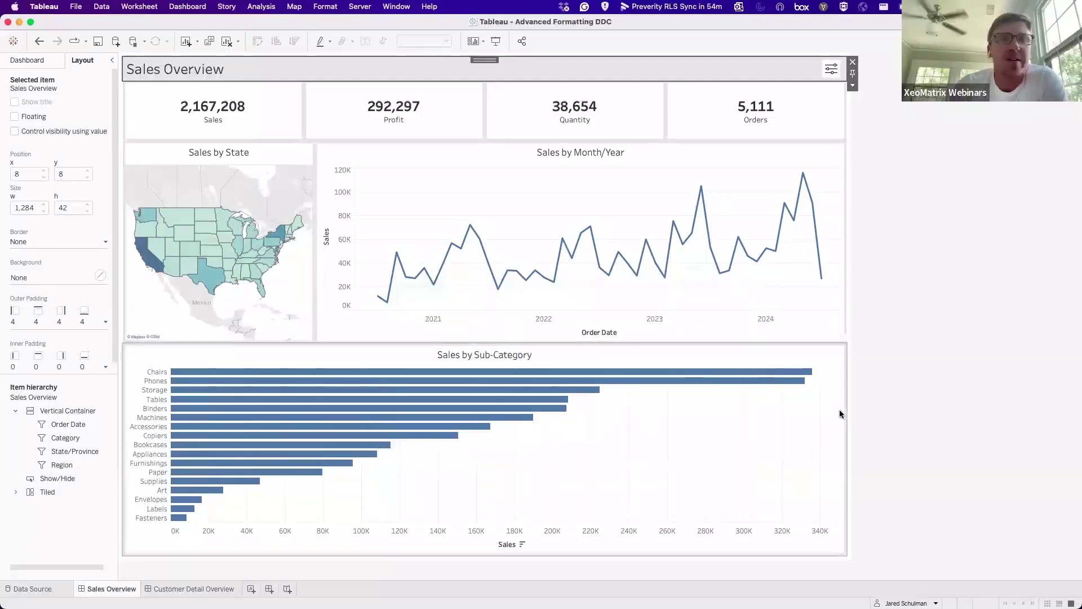
- In the workbook-wide formatting, set the worksheet titles to Tableau Bold at size 12
{"action": "left_click", "coordinate": [938, 406]}
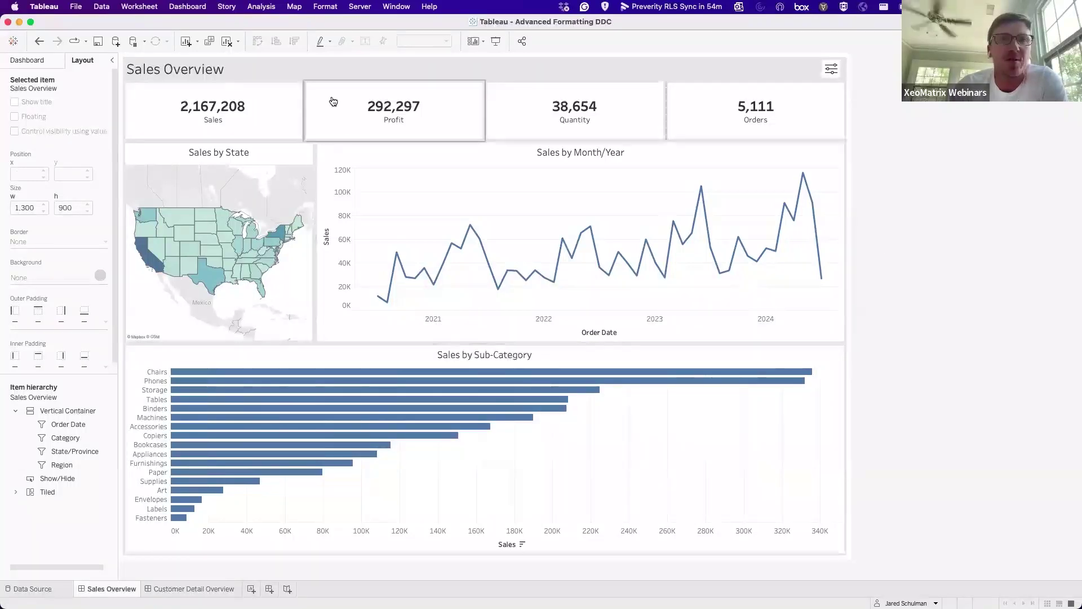
{"action": "left_click", "coordinate": [324, 7]}
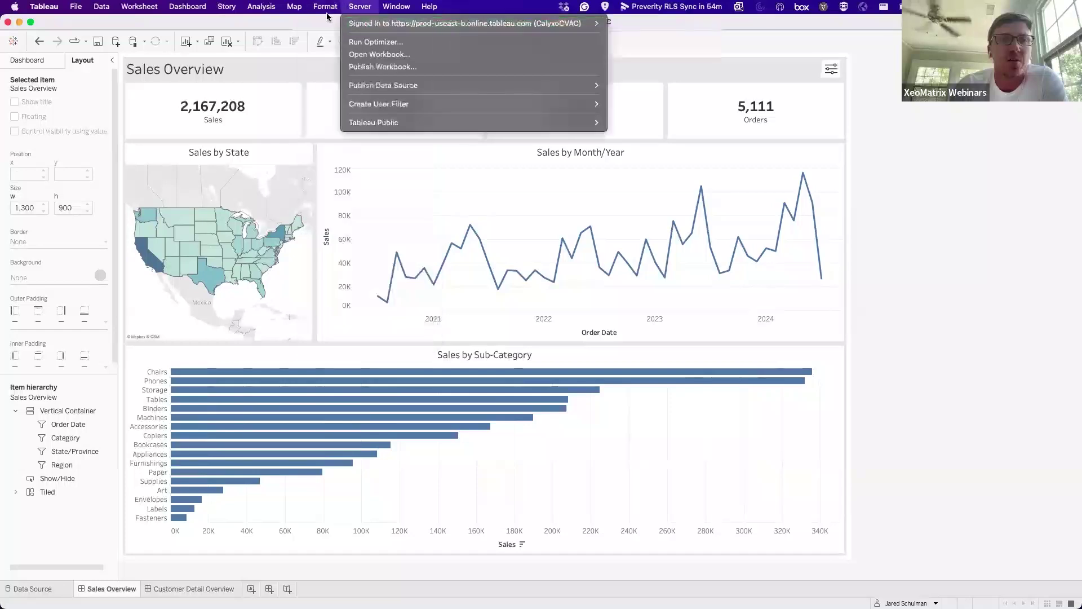
{"action": "left_click", "coordinate": [323, 47]}
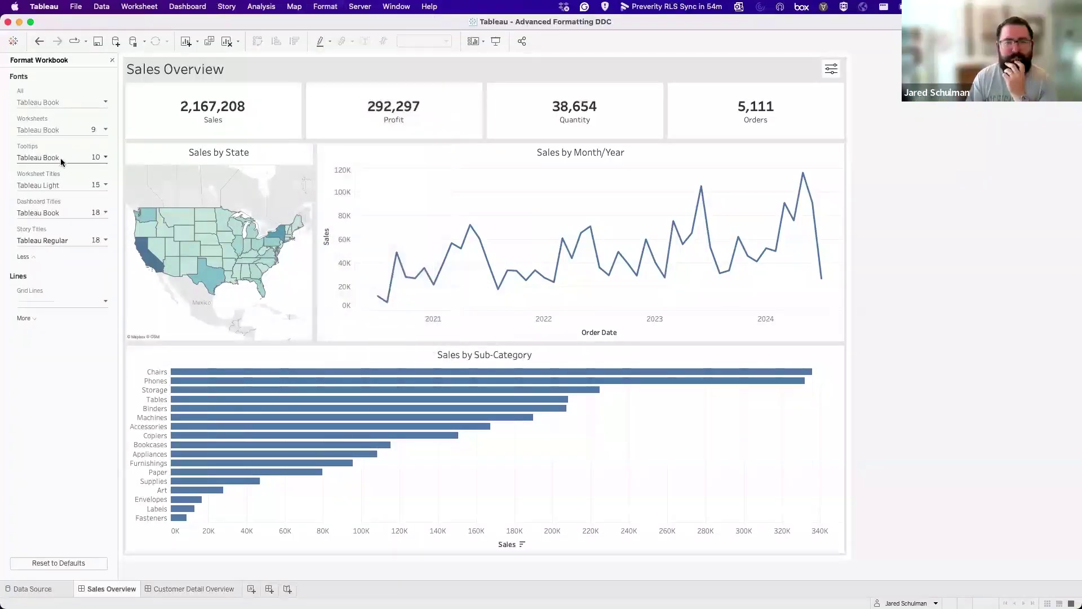
{"action": "left_click", "coordinate": [61, 185]}
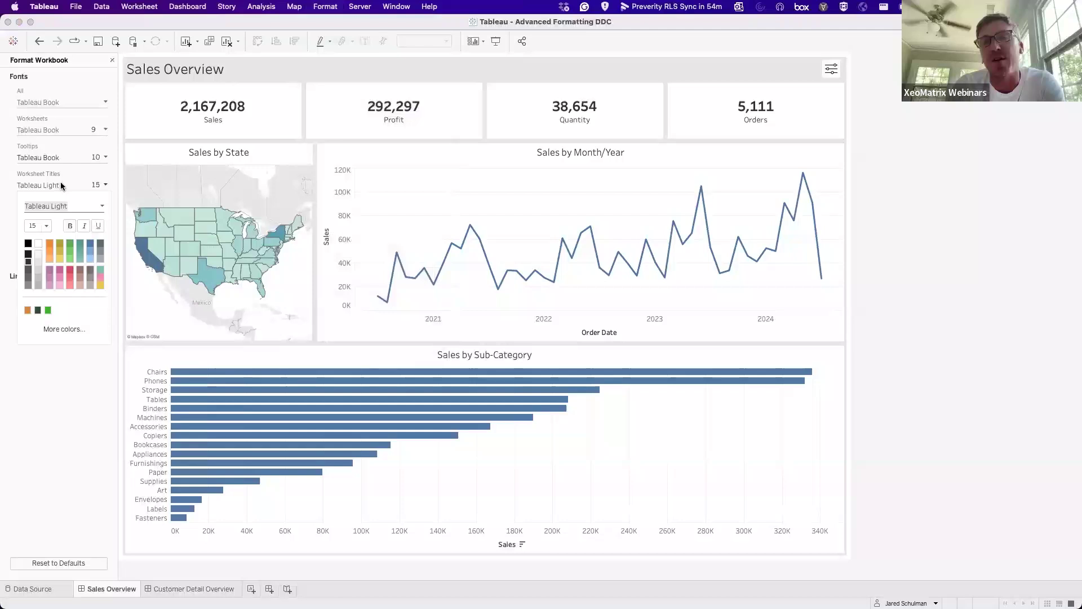
{"action": "left_click", "coordinate": [47, 226]}
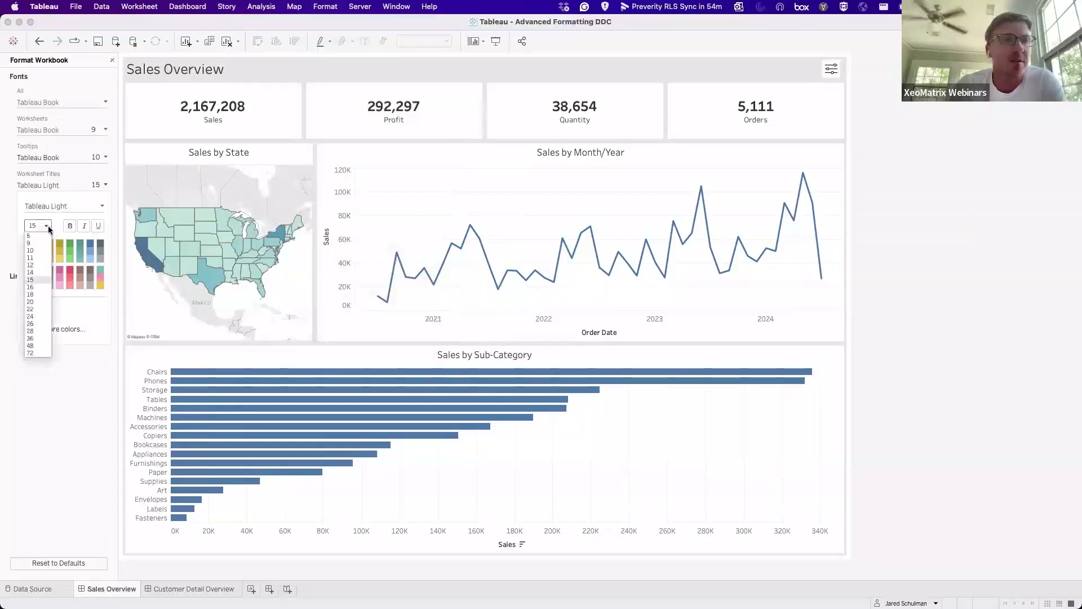
{"action": "left_click", "coordinate": [43, 265]}
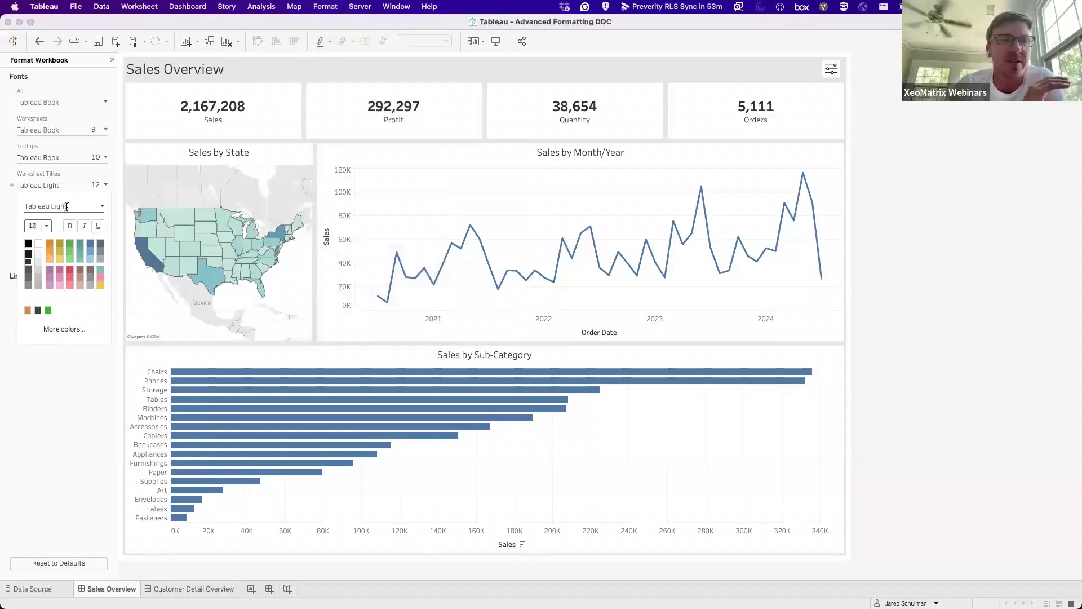
{"action": "left_click", "coordinate": [103, 207]}
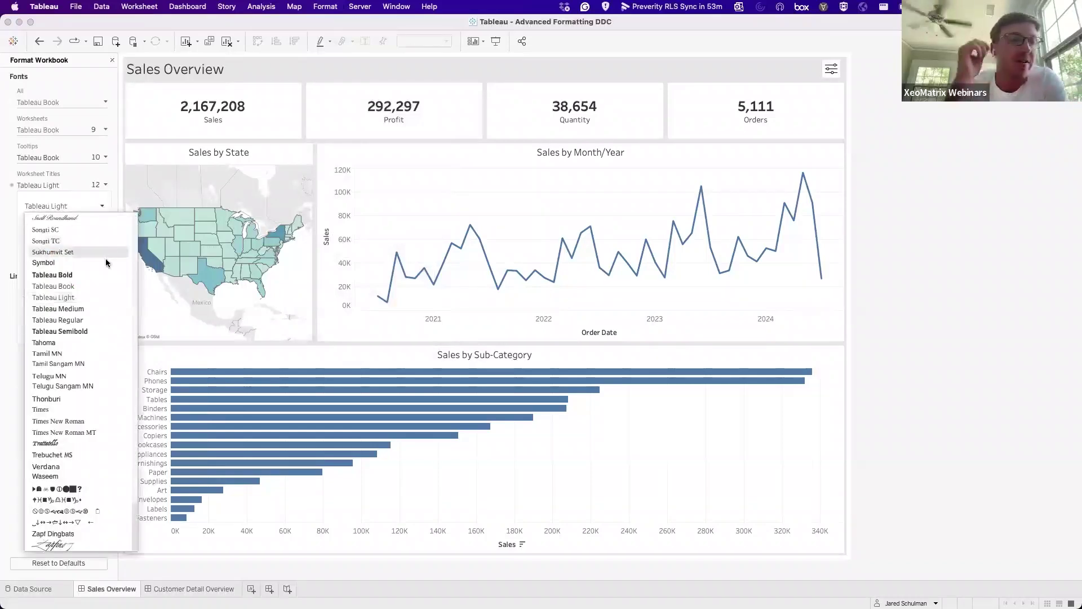
{"action": "left_click", "coordinate": [95, 276]}
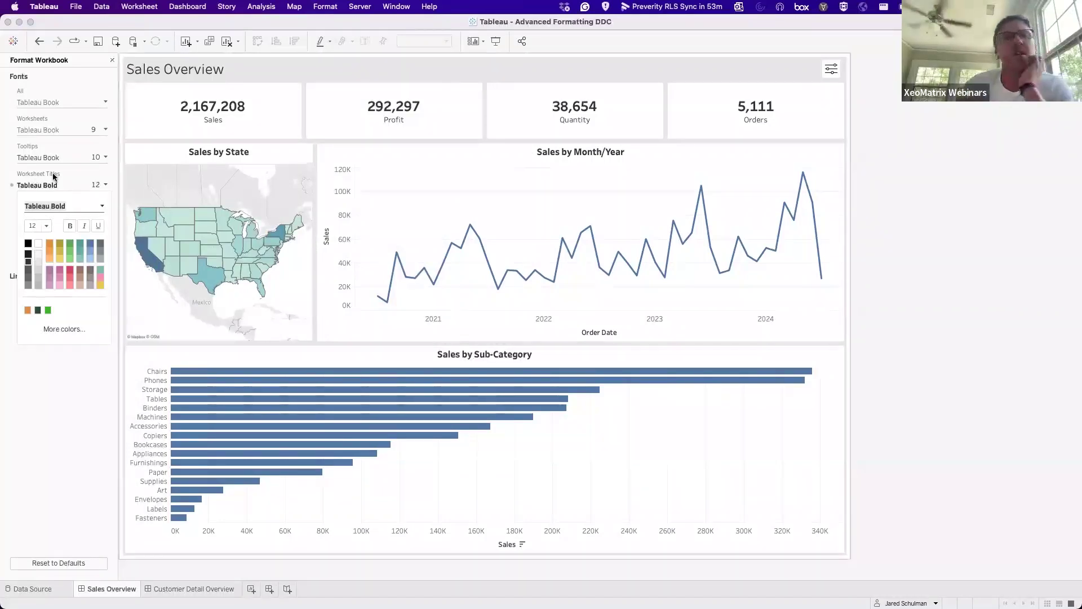
- Change the workbook's worksheet title font to Avenir
{"action": "left_click", "coordinate": [103, 207]}
{"action": "scroll", "coordinate": [99, 302], "scroll_direction": "down", "scroll_amount": 10}
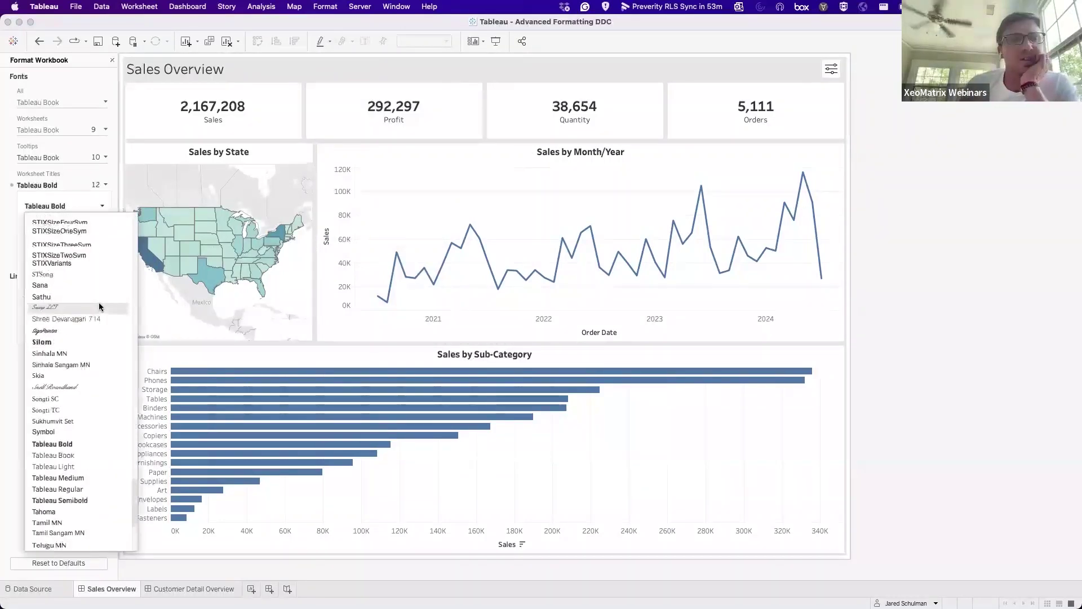
{"action": "scroll", "coordinate": [99, 307], "scroll_direction": "up", "scroll_amount": 15}
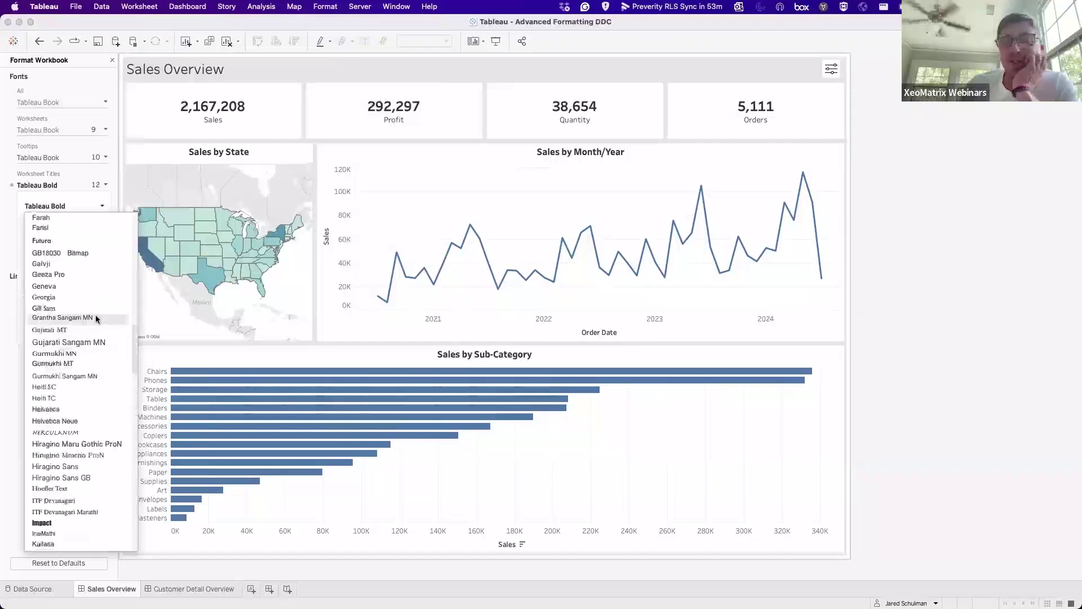
{"action": "scroll", "coordinate": [95, 318], "scroll_direction": "up", "scroll_amount": 9}
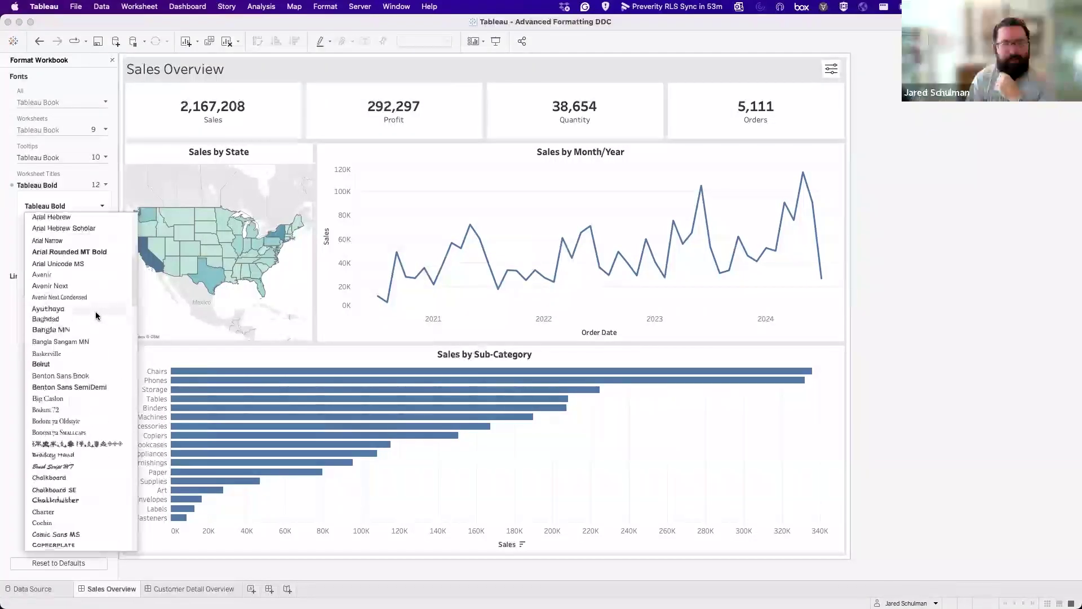
{"action": "left_click", "coordinate": [54, 276]}
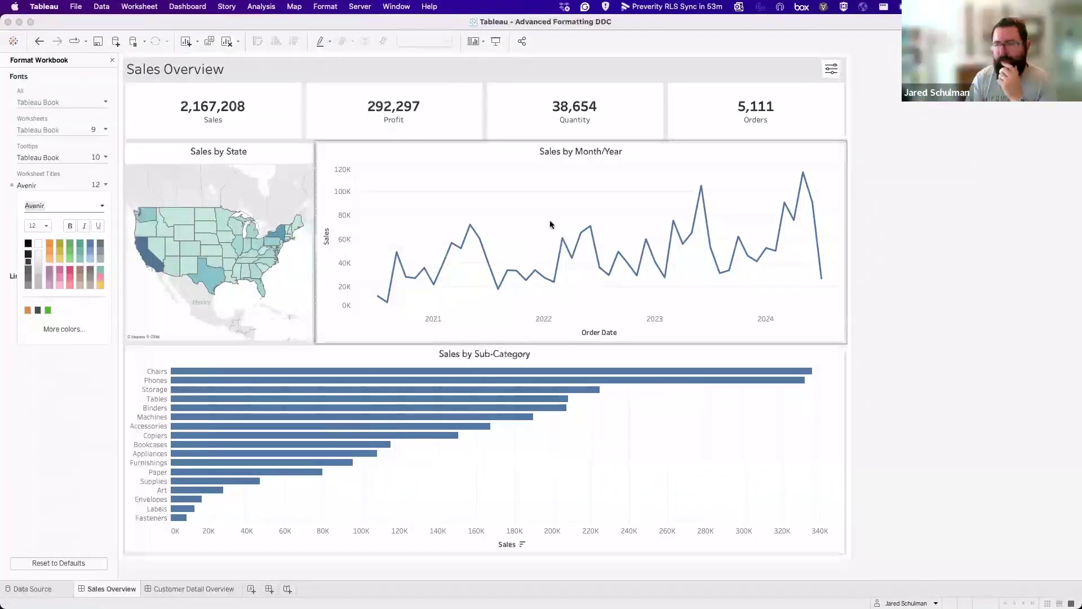
{"action": "left_click", "coordinate": [103, 210]}
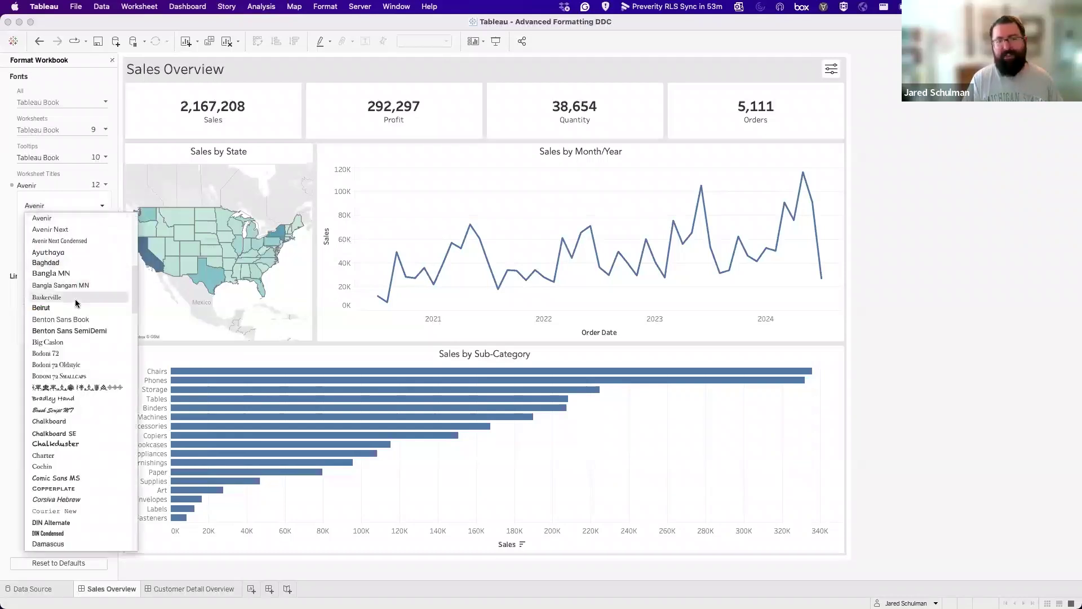
{"action": "scroll", "coordinate": [77, 303], "scroll_direction": "up", "scroll_amount": 10}
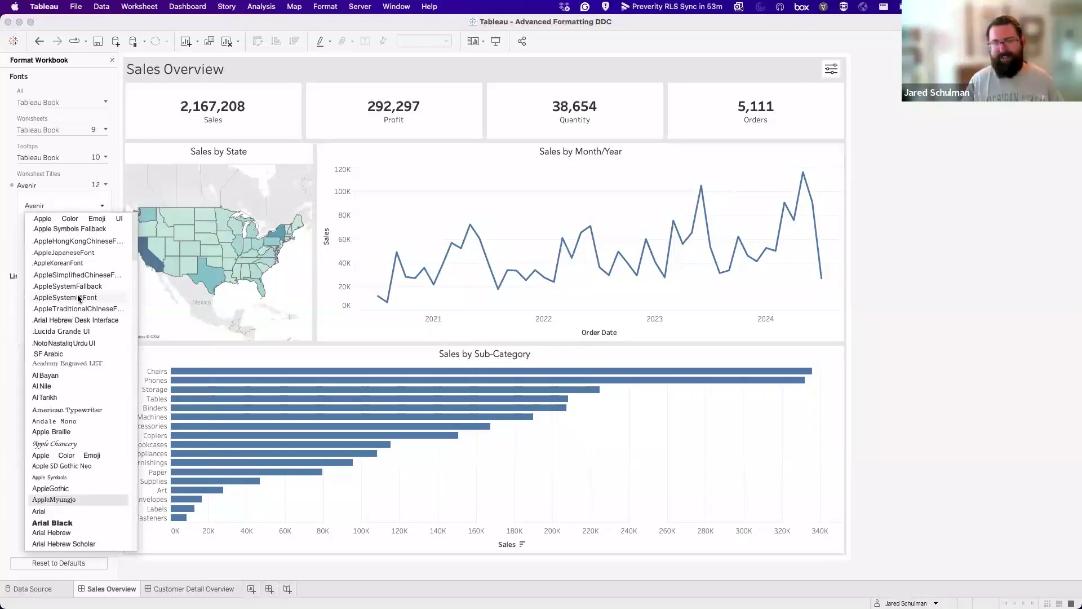
{"action": "scroll", "coordinate": [87, 440], "scroll_direction": "down", "scroll_amount": 5}
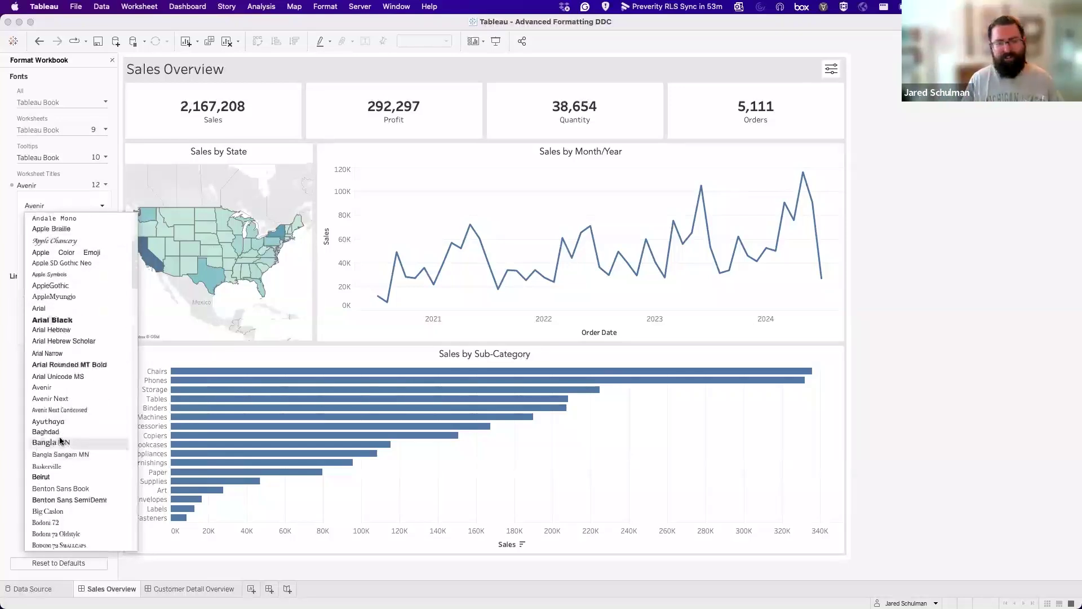
{"action": "left_click", "coordinate": [981, 315]}
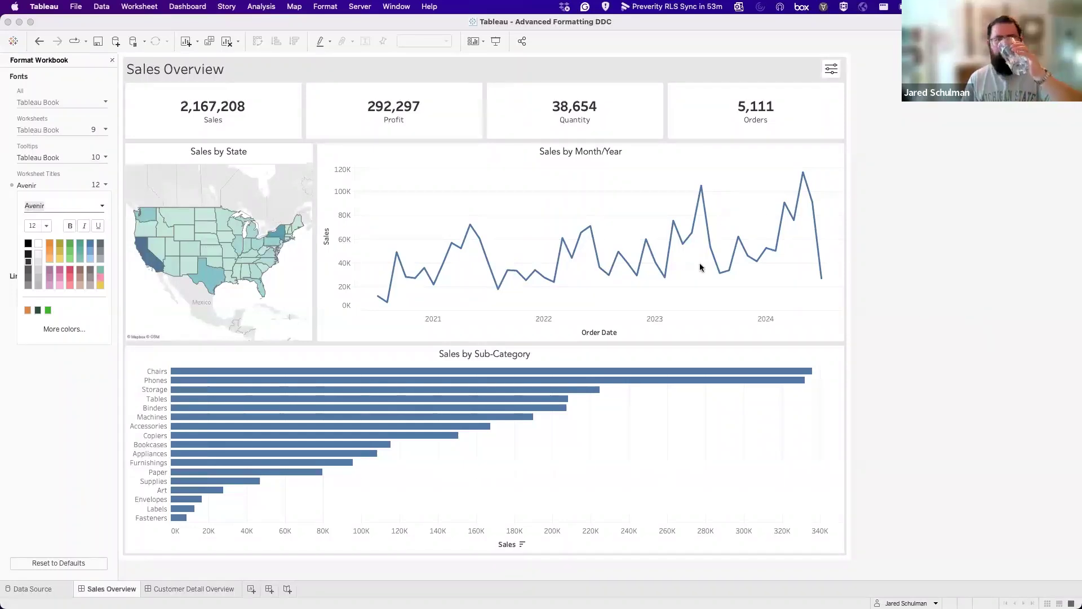
- Set the font for all text in the workbook to Avenir
{"action": "left_click", "coordinate": [46, 102]}
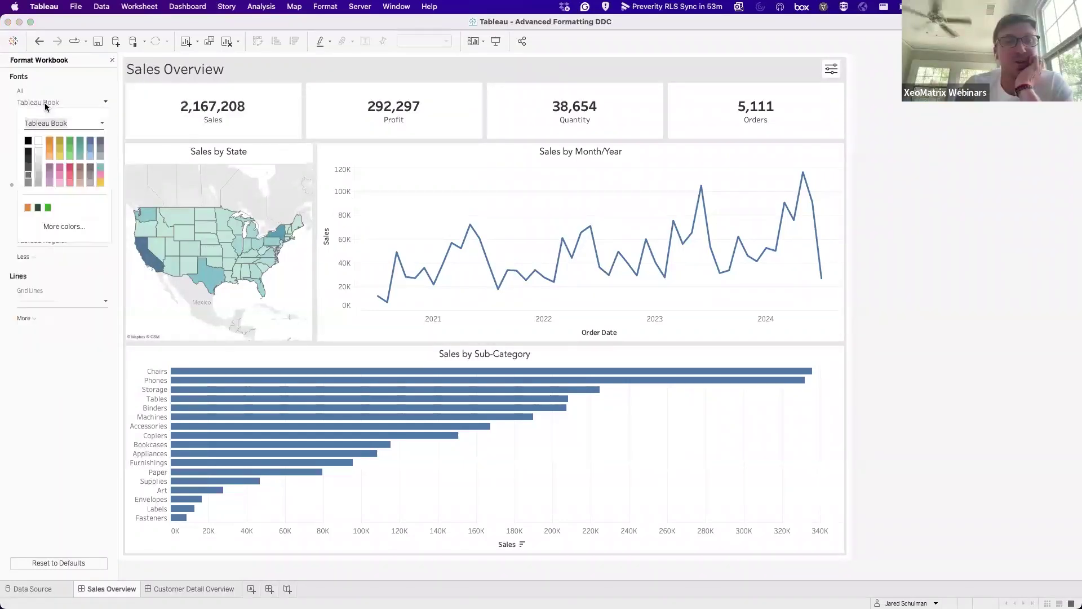
{"action": "left_click", "coordinate": [103, 127]}
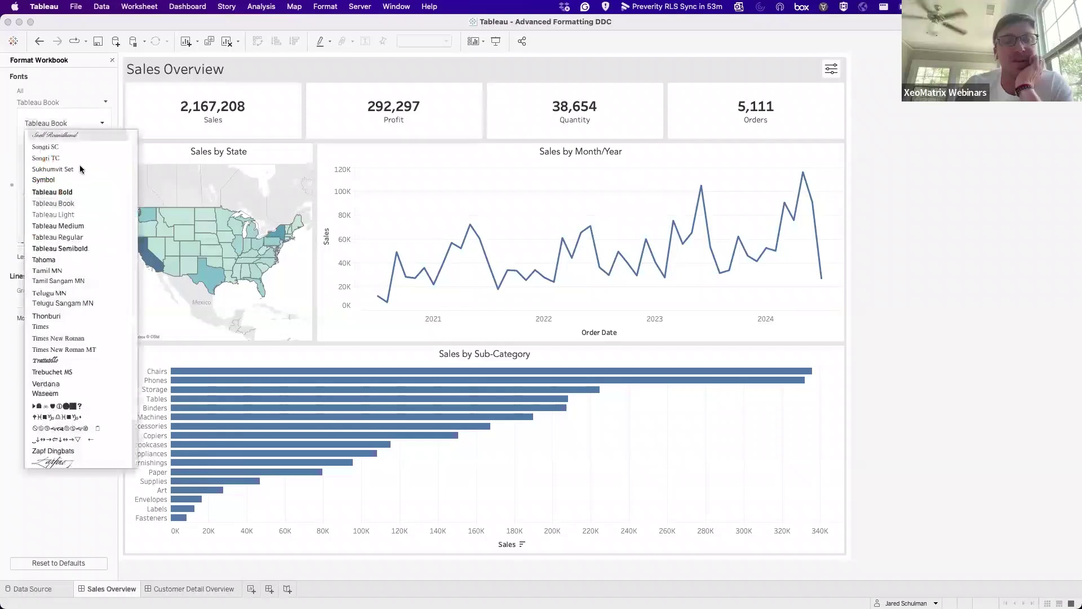
{"action": "scroll", "coordinate": [71, 245], "scroll_direction": "down", "scroll_amount": 10}
{"action": "scroll", "coordinate": [69, 243], "scroll_direction": "up", "scroll_amount": 15}
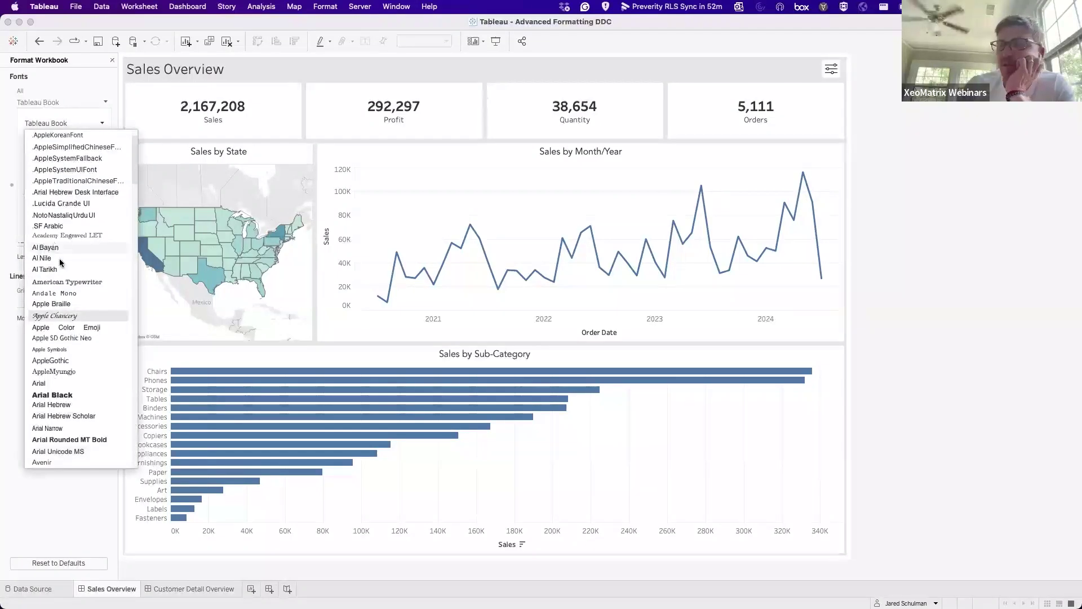
{"action": "scroll", "coordinate": [57, 361], "scroll_direction": "down", "scroll_amount": 6}
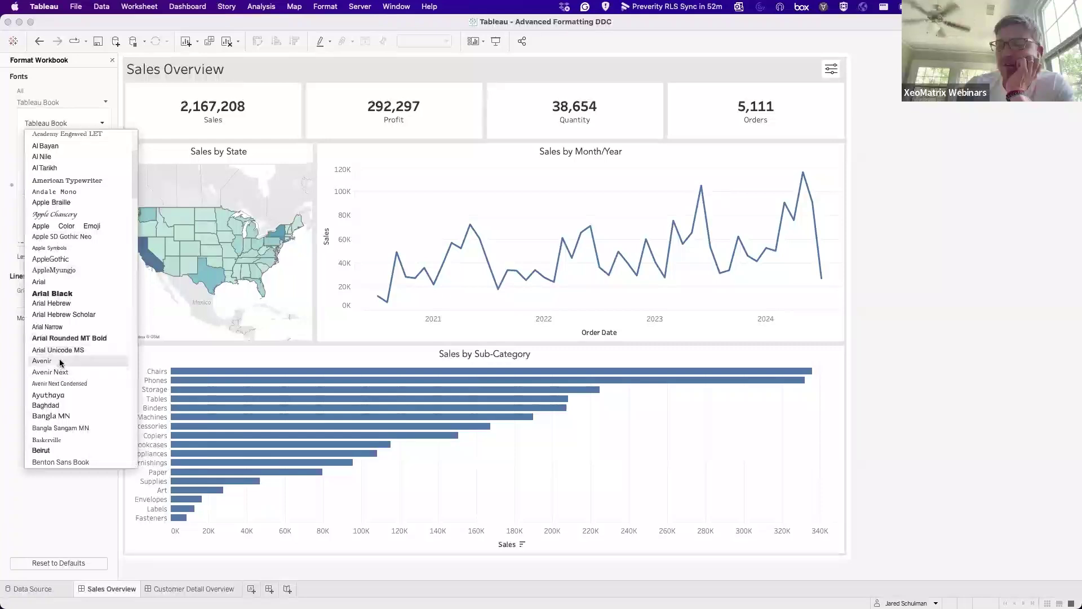
{"action": "left_click", "coordinate": [61, 362]}
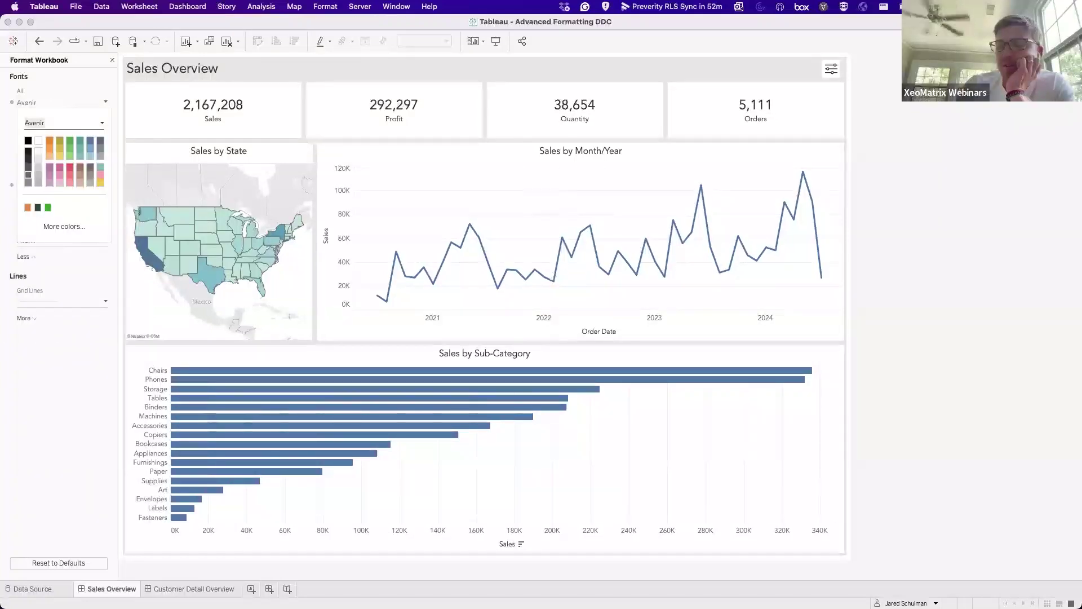
{"action": "left_click", "coordinate": [987, 276]}
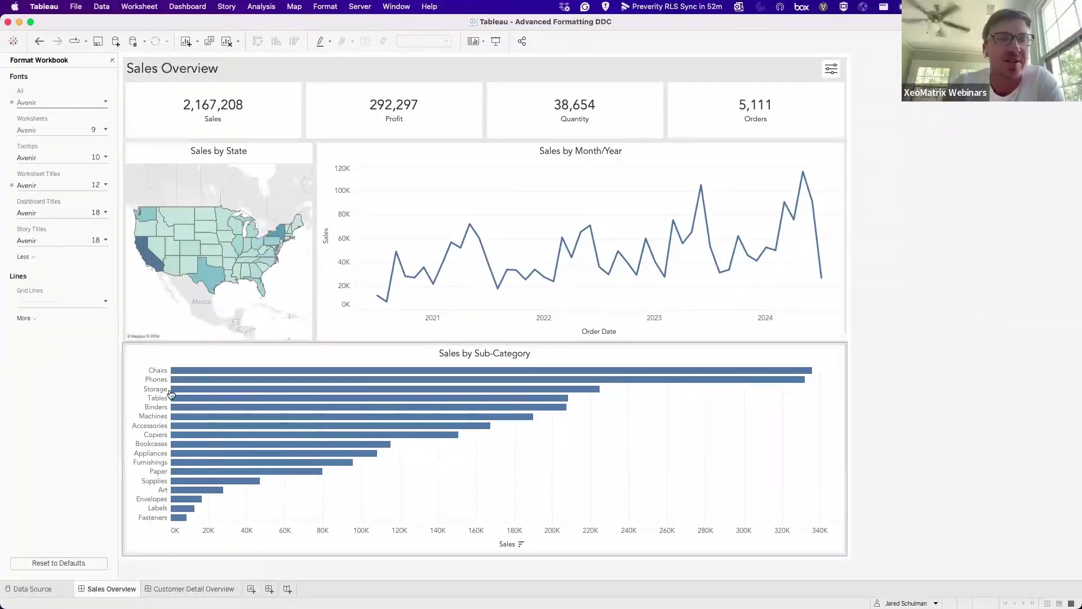
- Turn off the grid lines across the whole workbook
{"action": "left_click", "coordinate": [45, 302]}
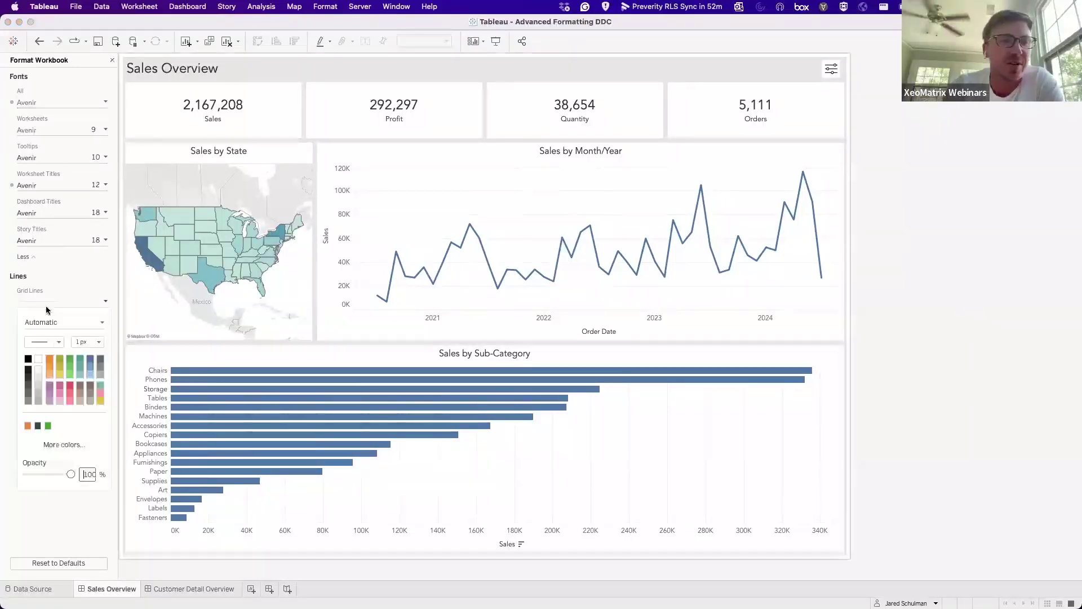
{"action": "left_click", "coordinate": [62, 341]}
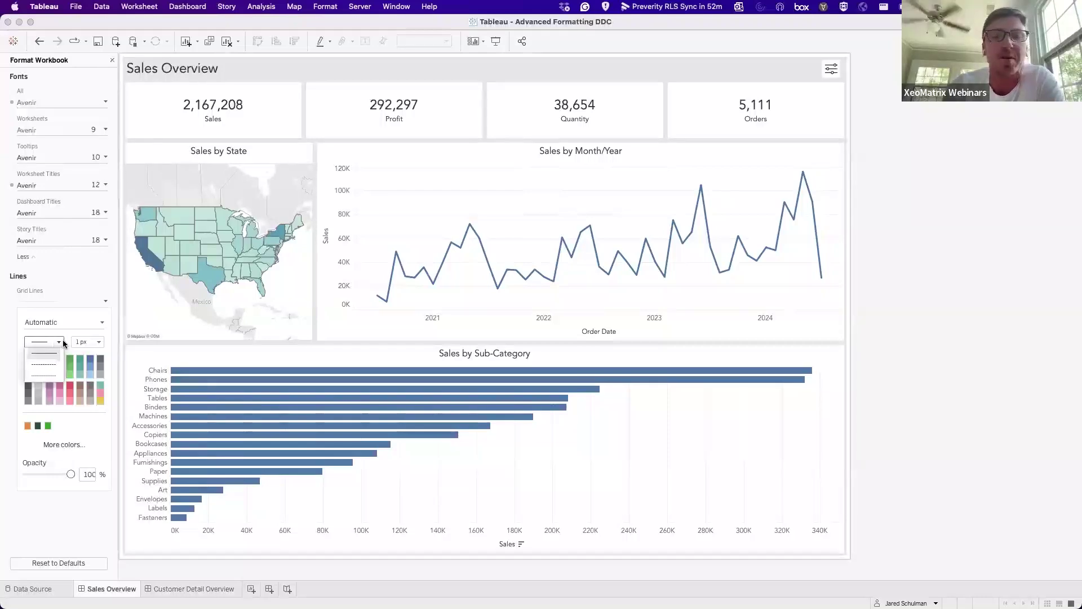
{"action": "left_click", "coordinate": [63, 339]}
{"action": "left_click", "coordinate": [62, 322]}
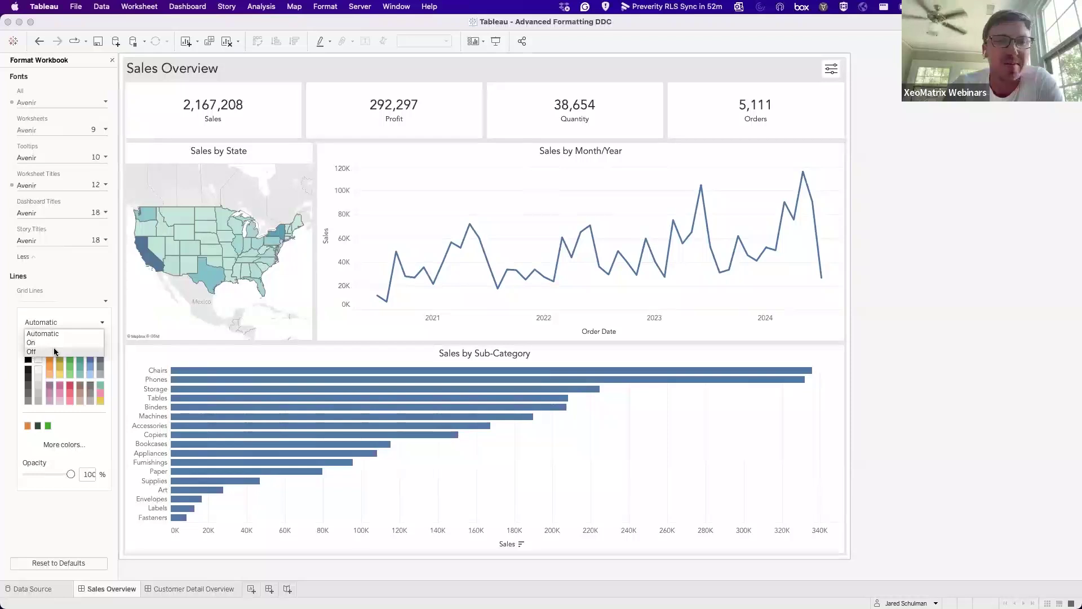
{"action": "left_click", "coordinate": [55, 352]}
{"action": "left_click", "coordinate": [934, 444]}
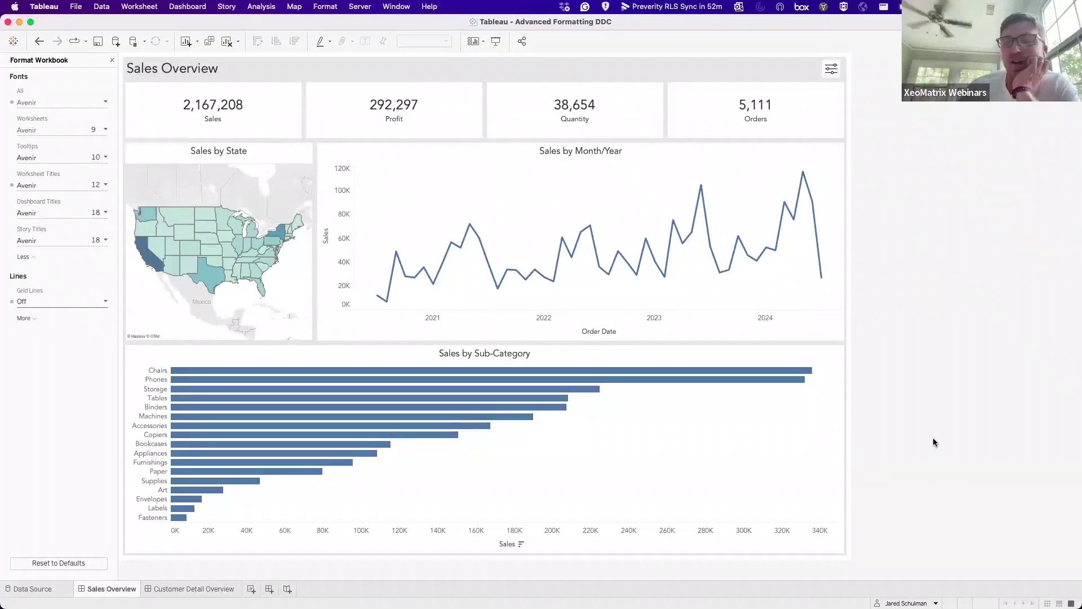
- Undo the workbook grid lines change
{"action": "left_click", "coordinate": [319, 7]}
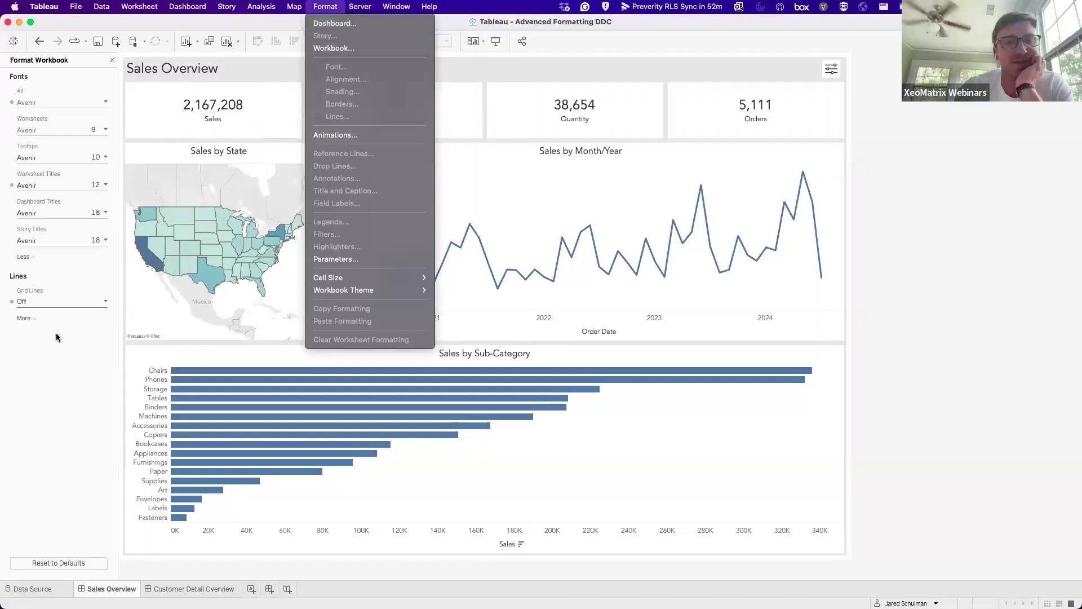
{"action": "left_click", "coordinate": [16, 323]}
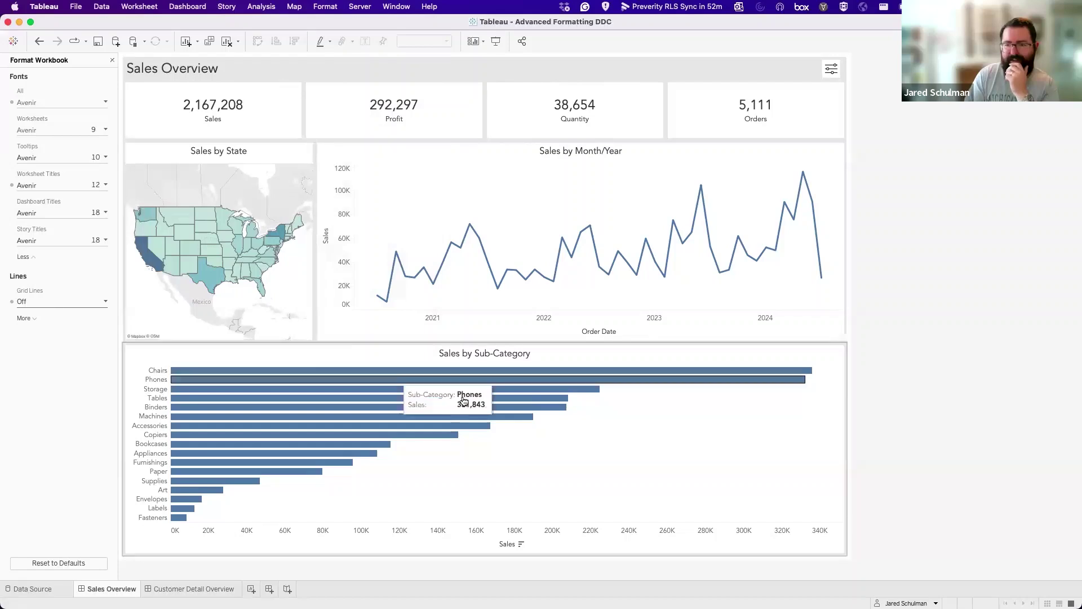
{"action": "left_click", "coordinate": [478, 465]}
{"action": "left_click", "coordinate": [37, 42]}
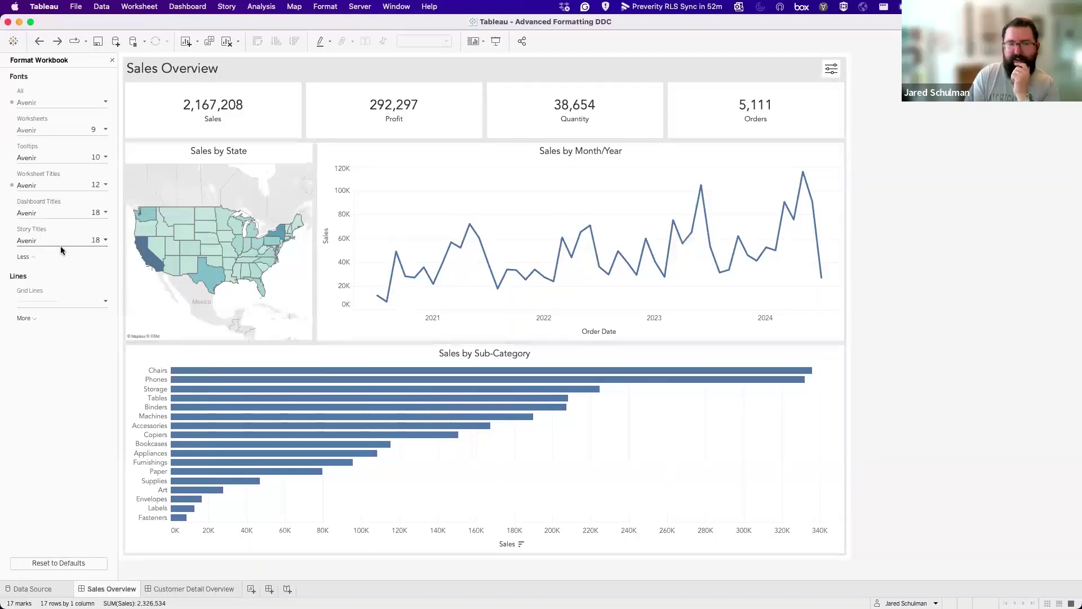
- Set the workbook's grid lines to Off again
{"action": "left_click", "coordinate": [62, 301]}
{"action": "left_click", "coordinate": [63, 322]}
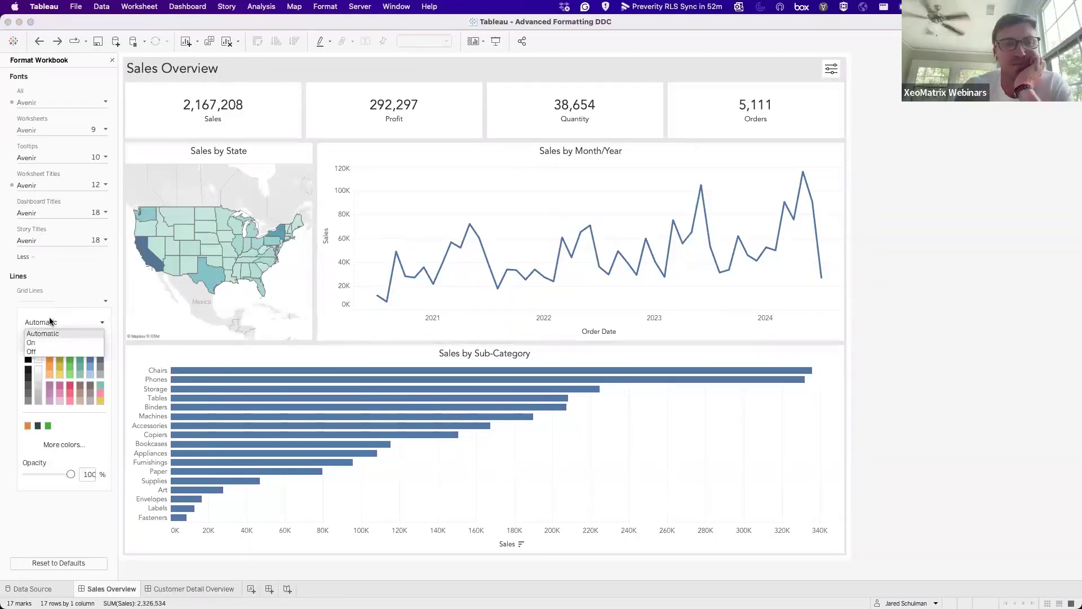
{"action": "left_click", "coordinate": [560, 485]}
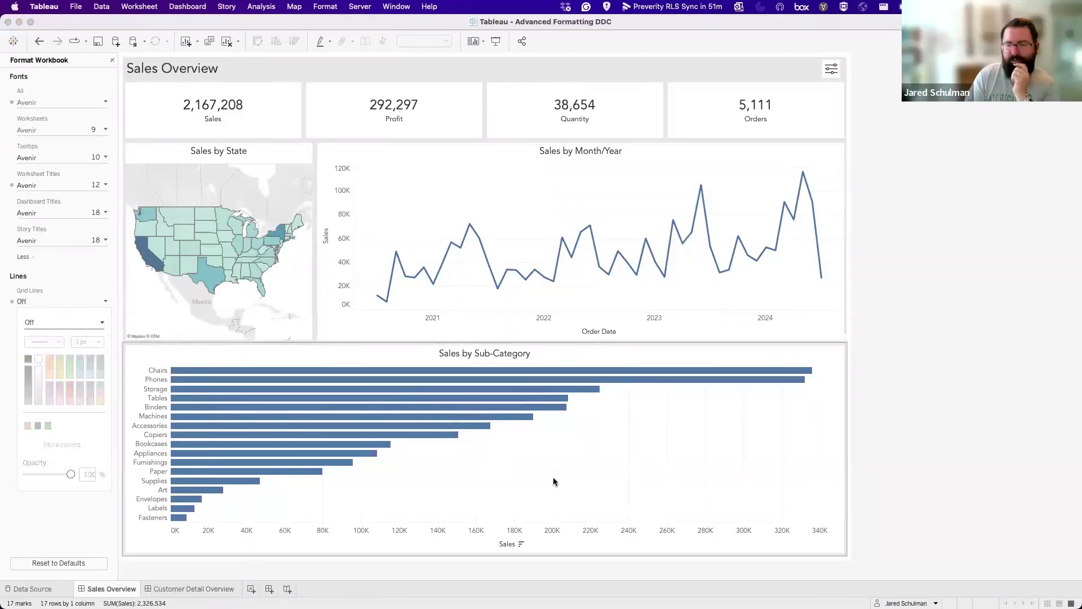
- Hide the Sales axis header on Sales by Sub-Category and label its bars with SUM(Sales) on the worksheet
{"action": "right_click", "coordinate": [467, 540]}
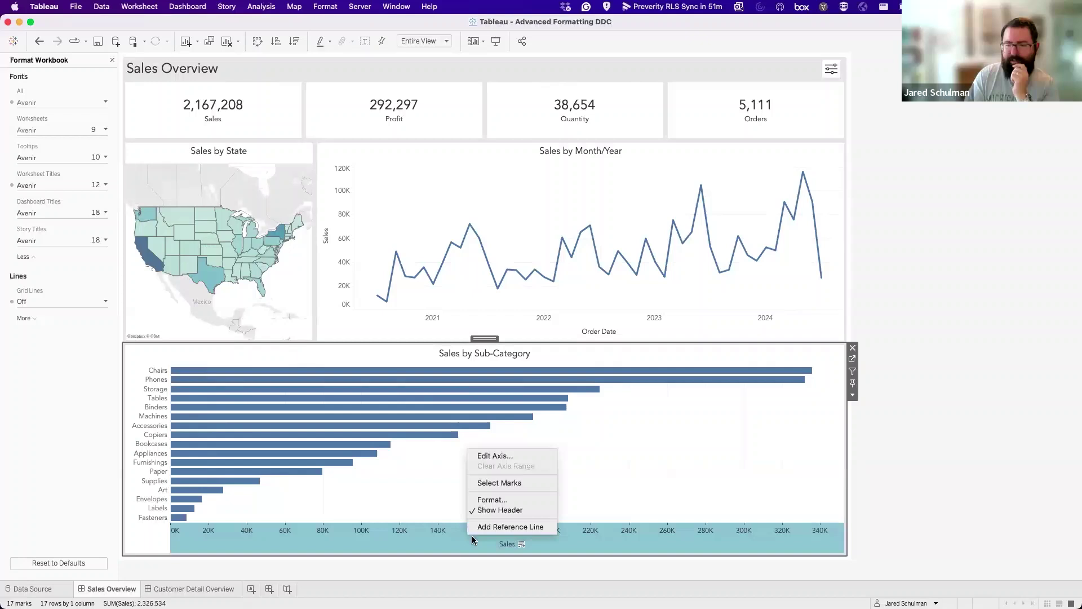
{"action": "left_click", "coordinate": [492, 508]}
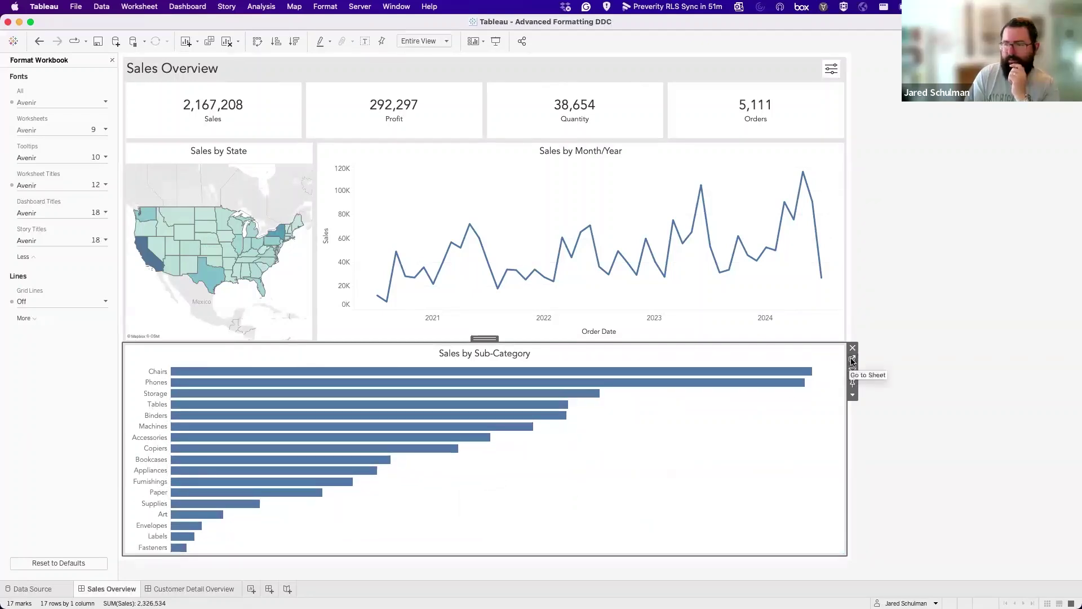
{"action": "left_click", "coordinate": [853, 359]}
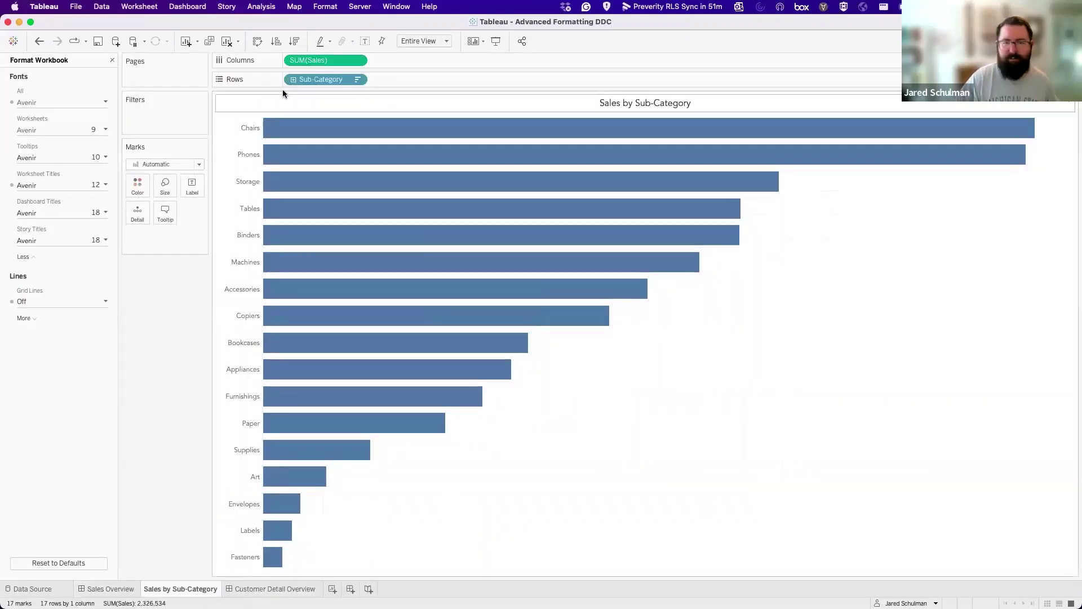
{"action": "left_click_drag", "start_coordinate": [316, 60], "coordinate": [193, 185]}
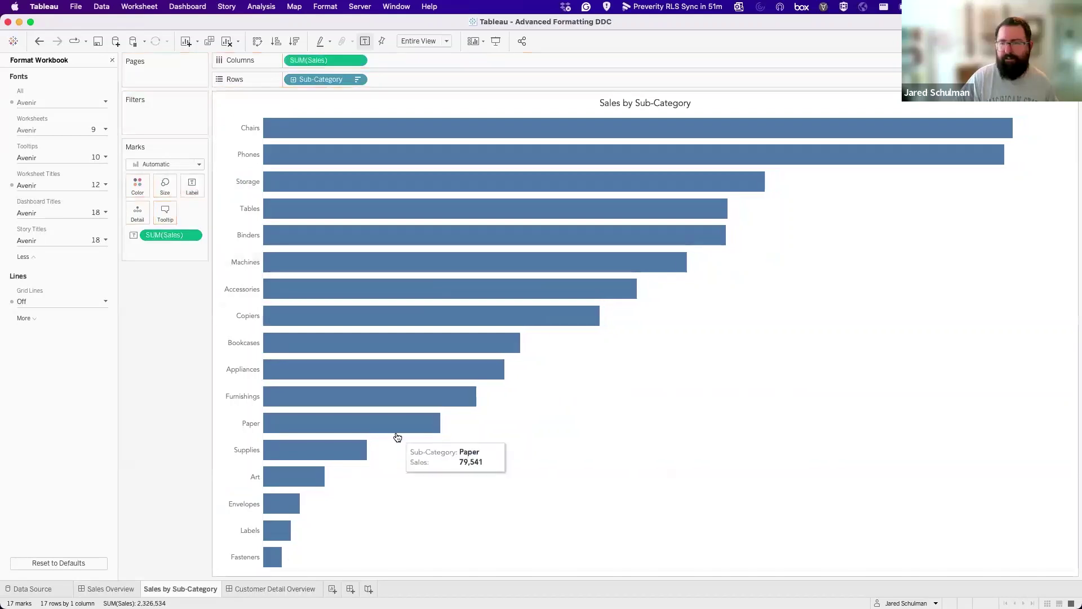
- Return to the Sales Overview dashboard and refit the Sales by Sub-Category chart to Standard and back to Entire View
{"action": "left_click", "coordinate": [109, 589]}
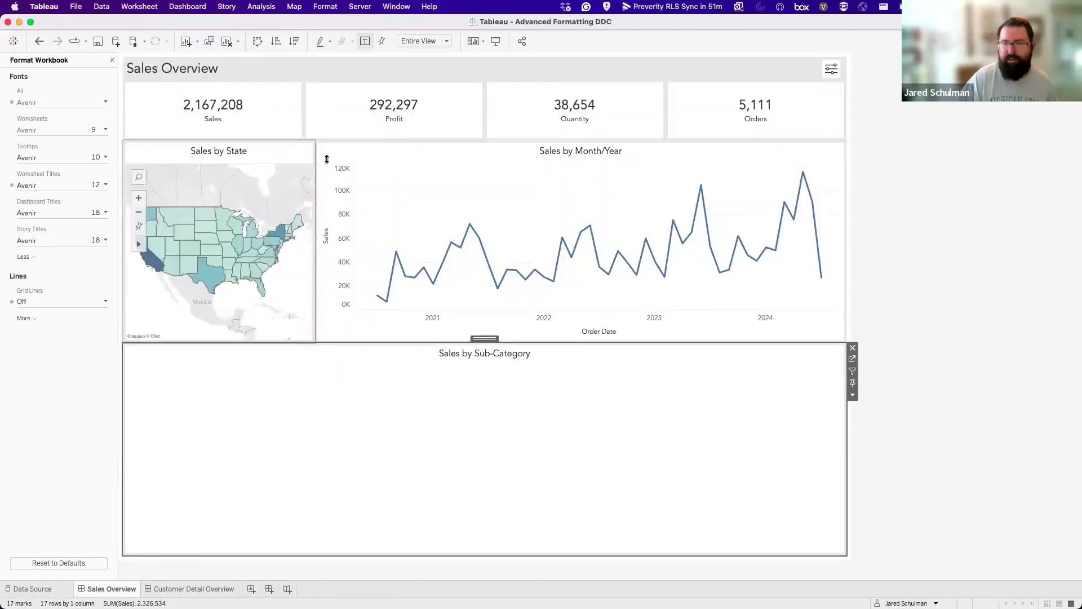
{"action": "left_click", "coordinate": [437, 42]}
{"action": "left_click", "coordinate": [437, 52]}
{"action": "left_click", "coordinate": [434, 41]}
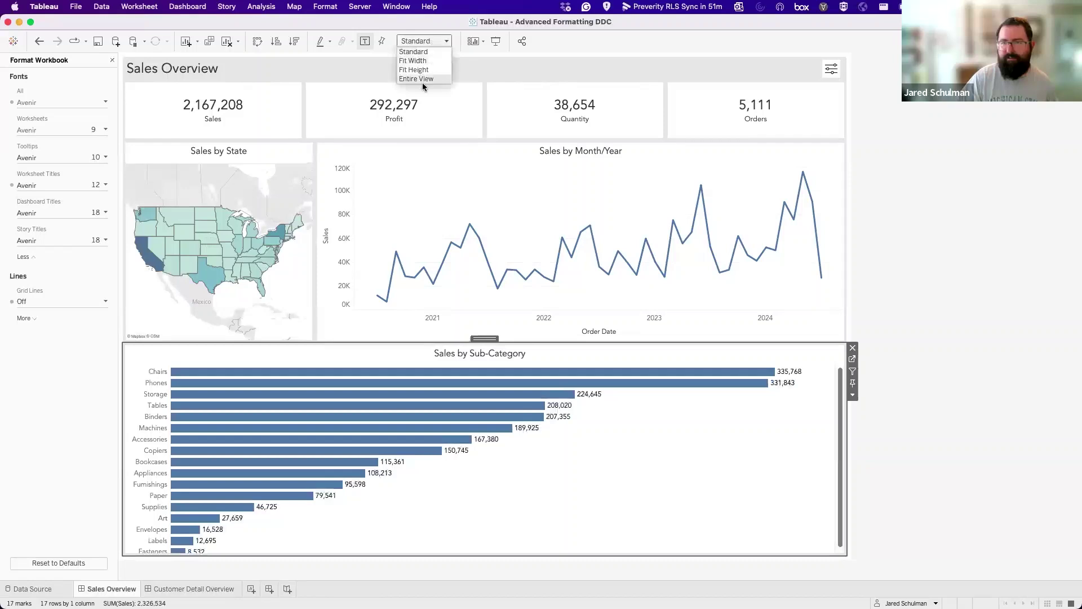
{"action": "left_click", "coordinate": [424, 79]}
- Hide the Sales axis header on the Sales by Month/Year chart and open that chart's worksheet
{"action": "left_click", "coordinate": [519, 230]}
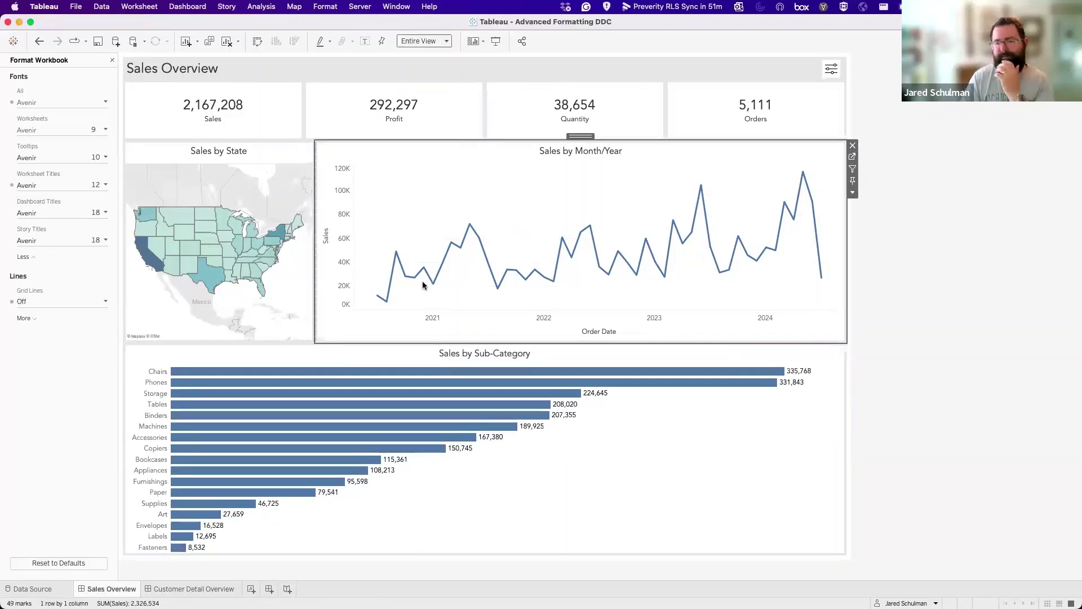
{"action": "mouse_move", "coordinate": [702, 231]}
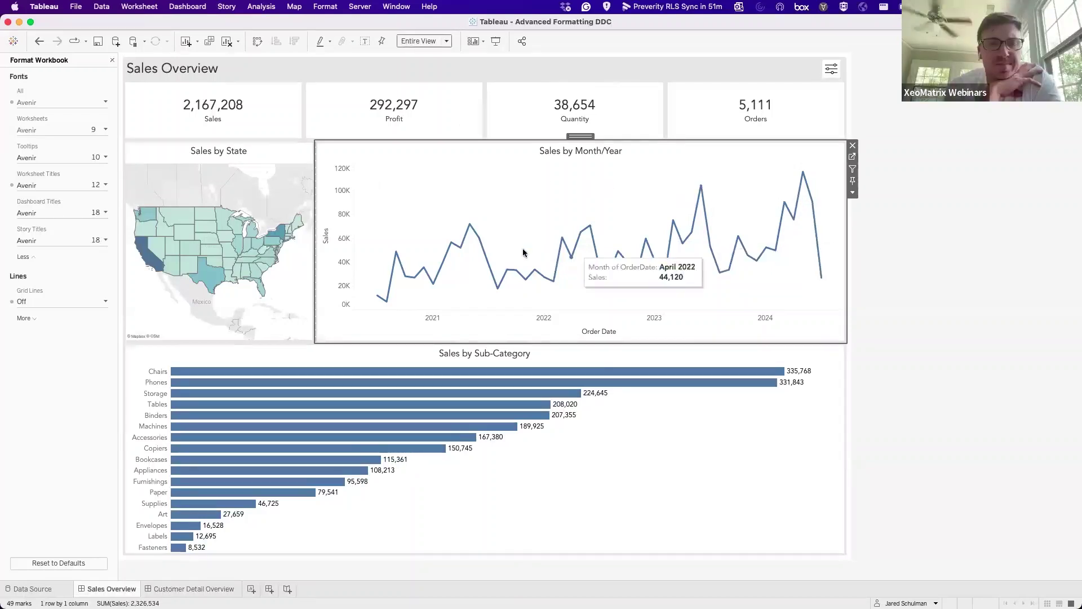
{"action": "right_click", "coordinate": [346, 231]}
{"action": "left_click", "coordinate": [375, 290]}
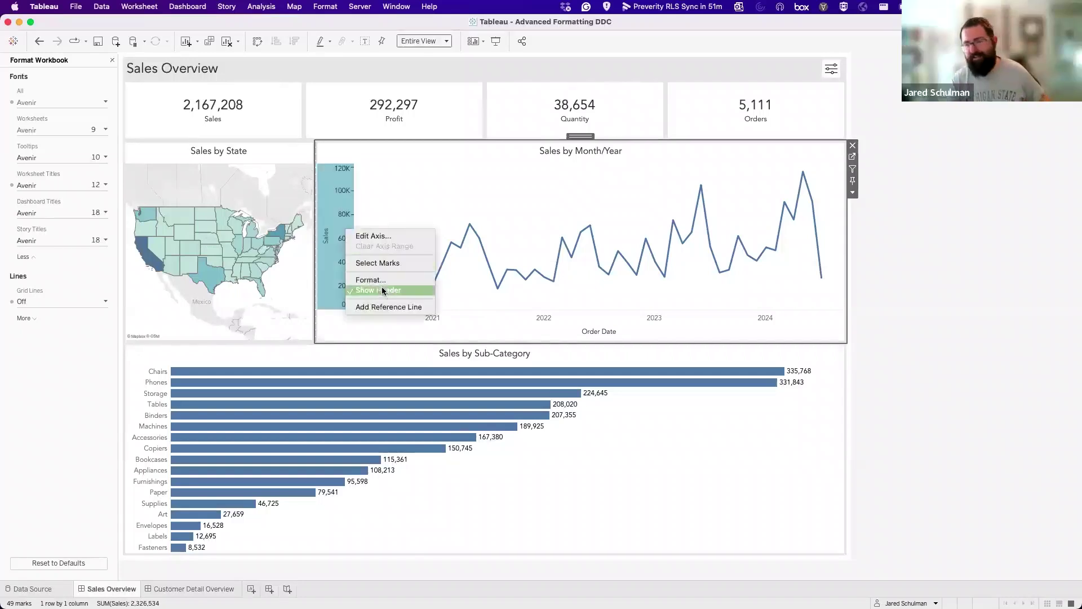
{"action": "left_click", "coordinate": [853, 157]}
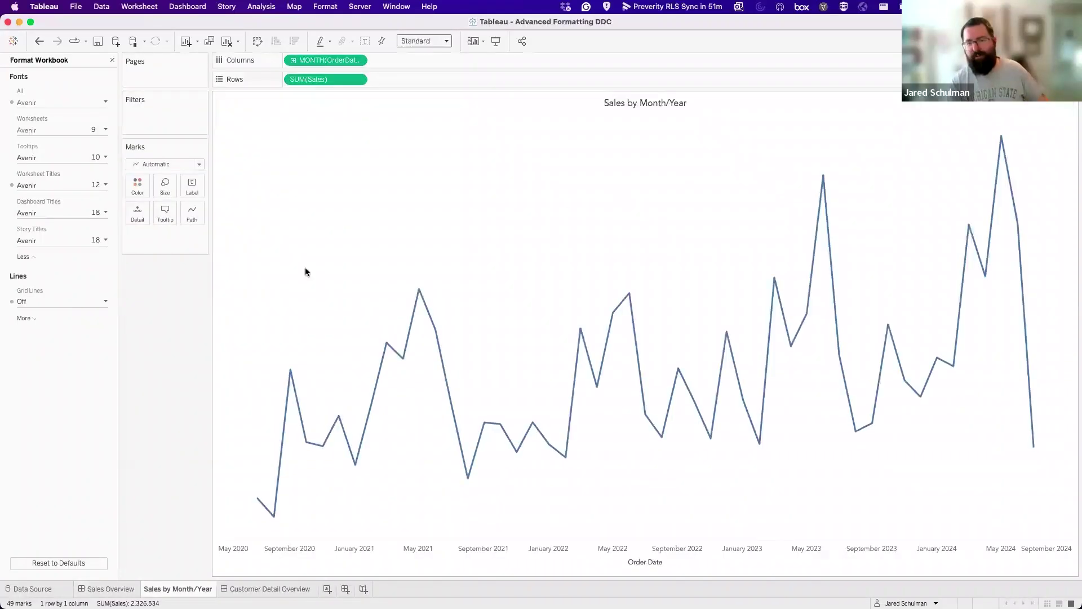
- Show mark labels on the Sales by Month/Year line for the Min/Max values only
{"action": "left_click", "coordinate": [194, 193]}
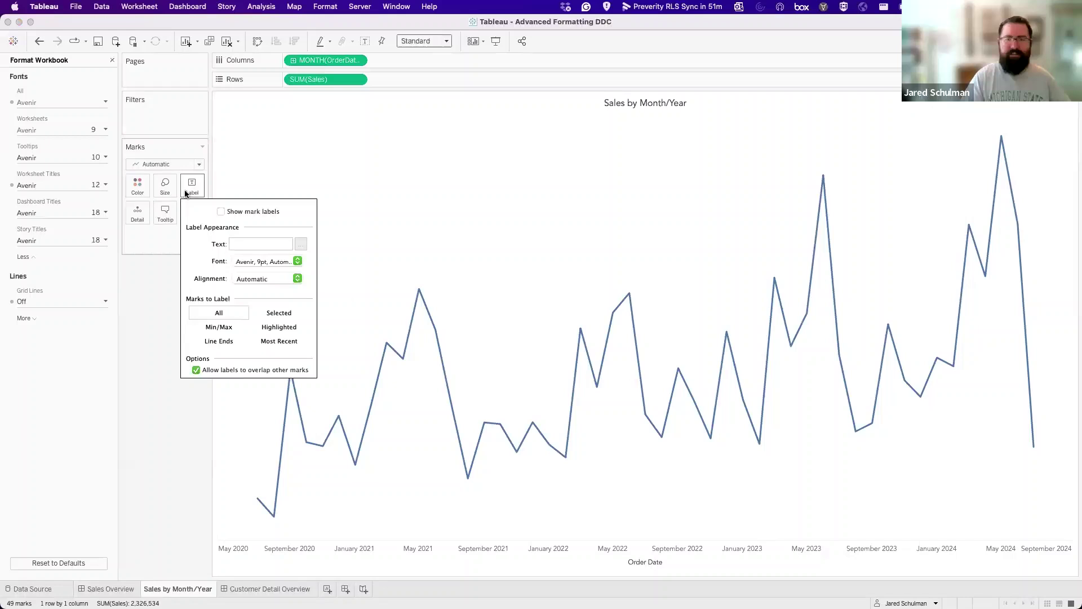
{"action": "left_click", "coordinate": [221, 212]}
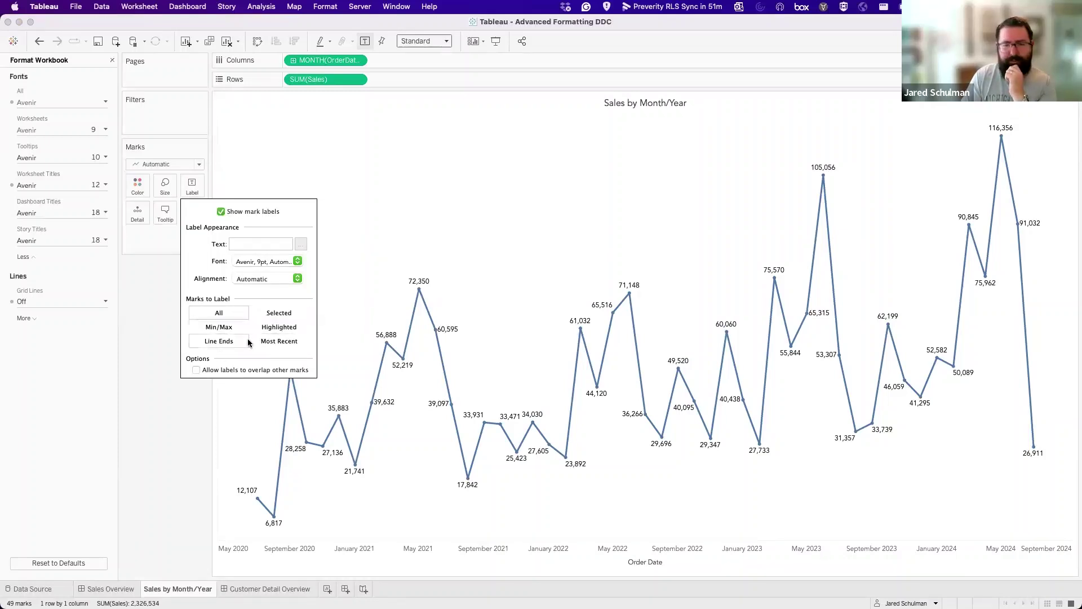
{"action": "left_click", "coordinate": [234, 328]}
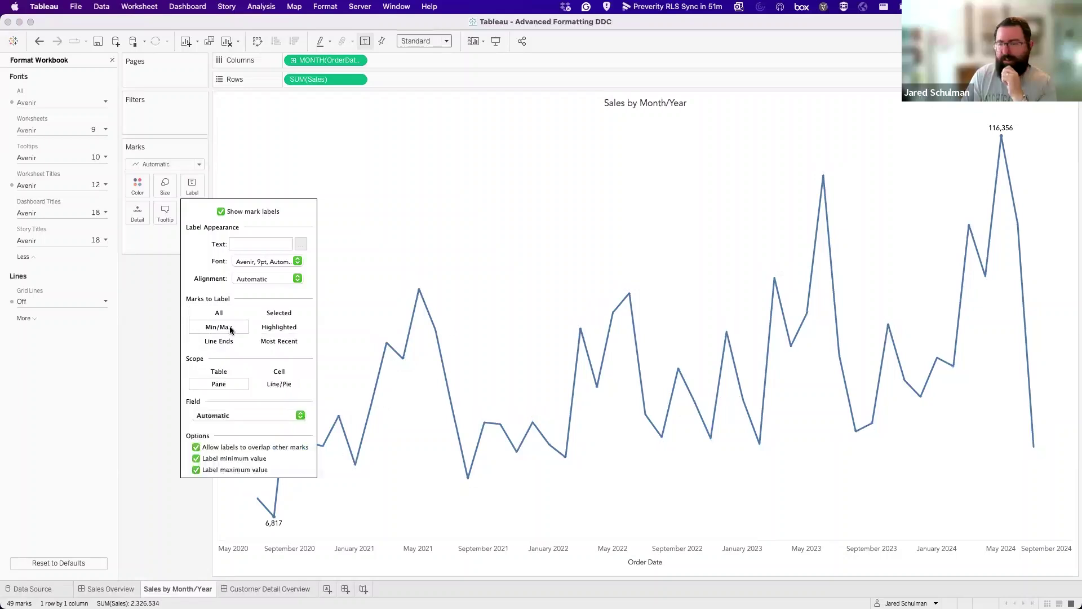
{"action": "left_click", "coordinate": [147, 473]}
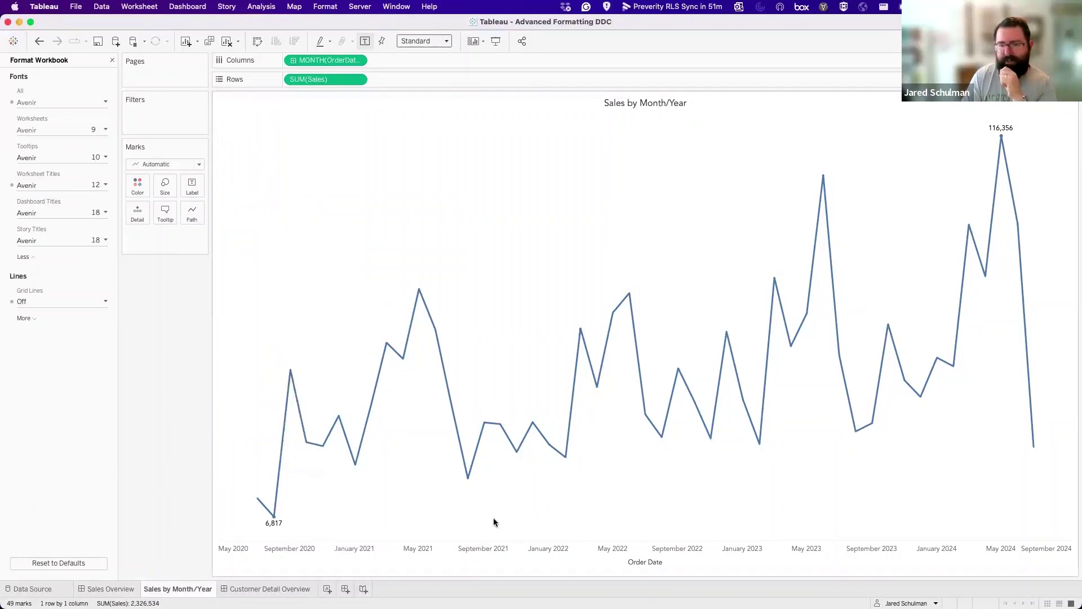
{"action": "mouse_move", "coordinate": [289, 527]}
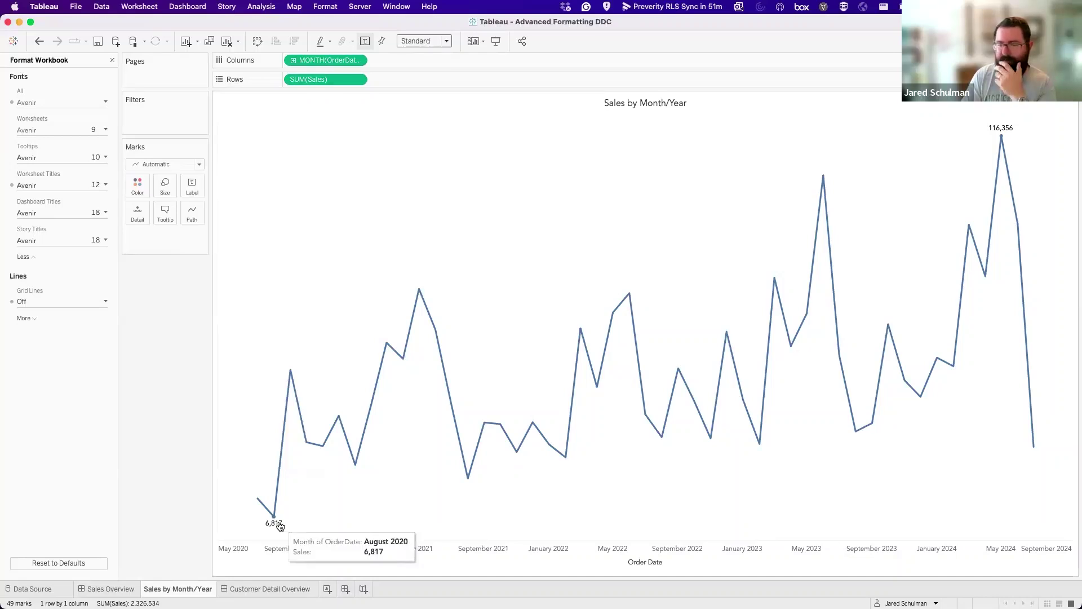
{"action": "mouse_move", "coordinate": [1003, 138]}
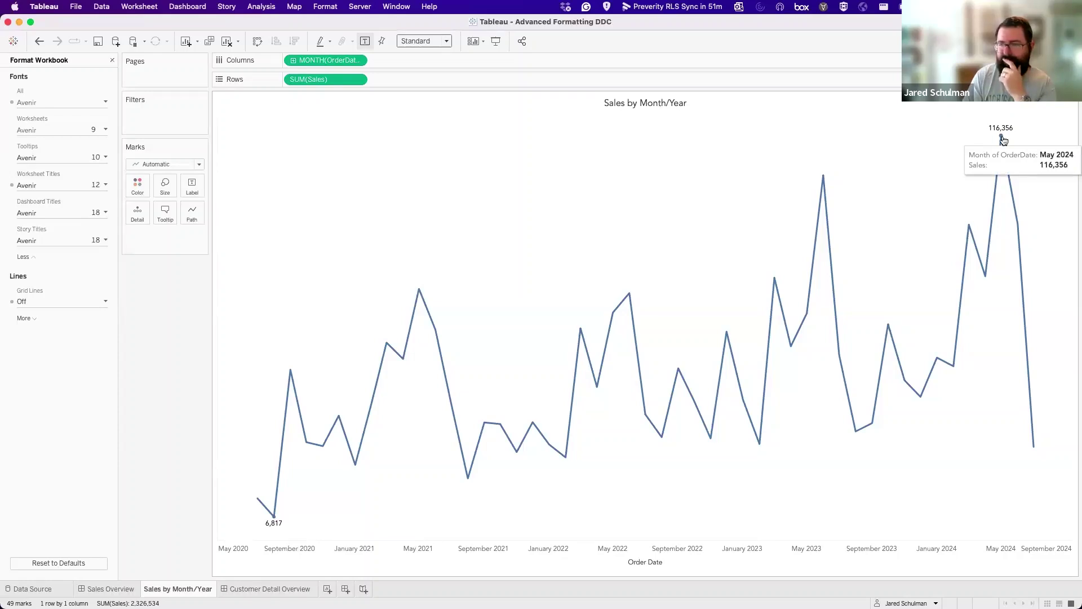
- Change the Sales by Month/Year line labels to Line Ends and turn off the label at the start of the line
{"action": "left_click", "coordinate": [200, 191]}
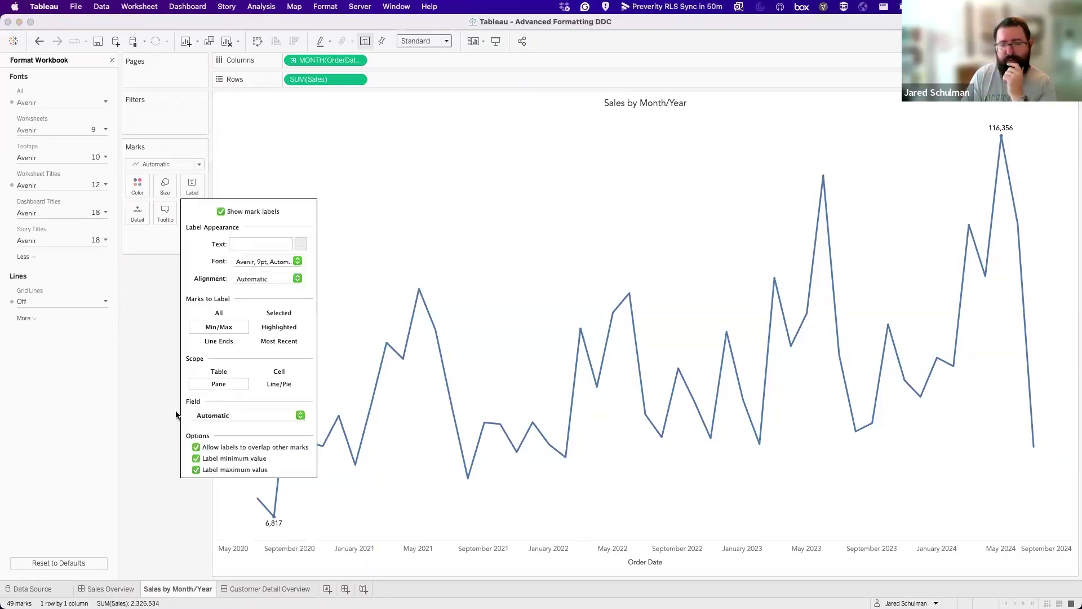
{"action": "left_click", "coordinate": [223, 342]}
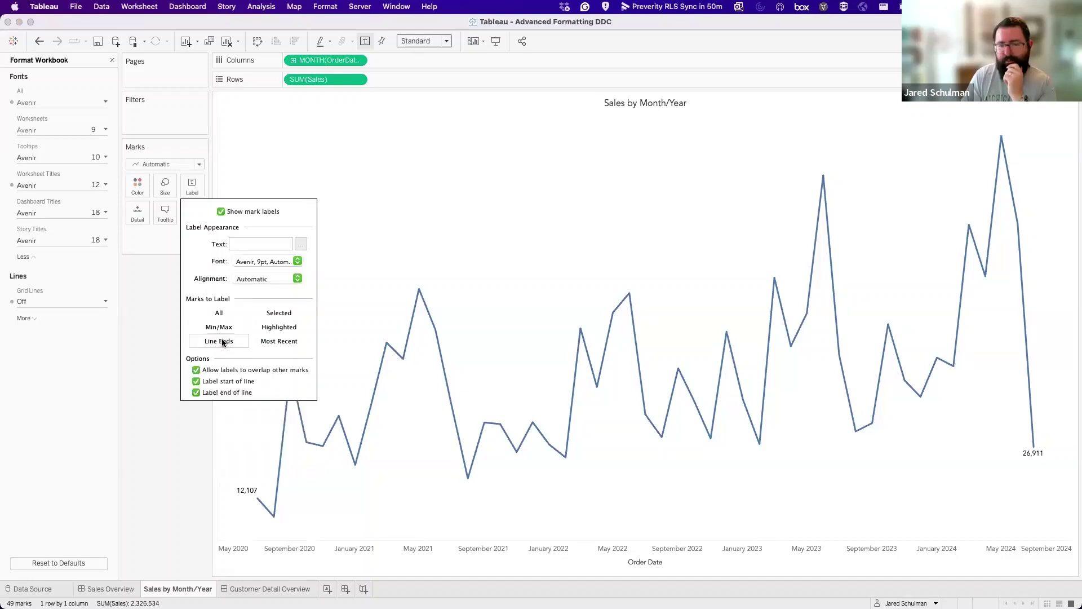
{"action": "left_click", "coordinate": [195, 382]}
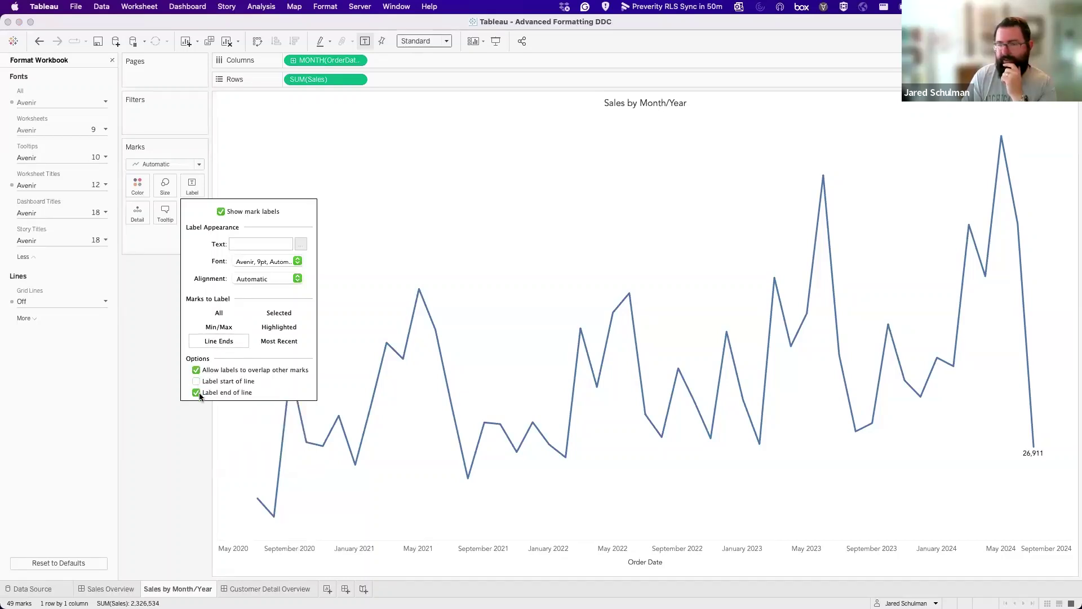
{"action": "mouse_move", "coordinate": [1036, 451]}
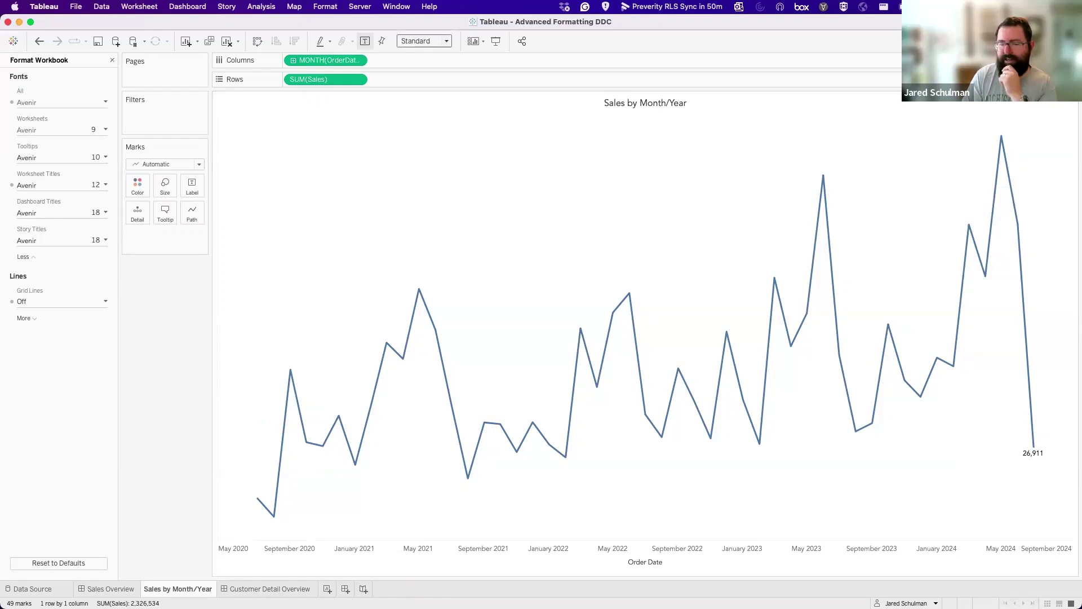
- Return to the Sales Overview dashboard and examine the Sales by Month/Year line and its end label
{"action": "left_click", "coordinate": [128, 591]}
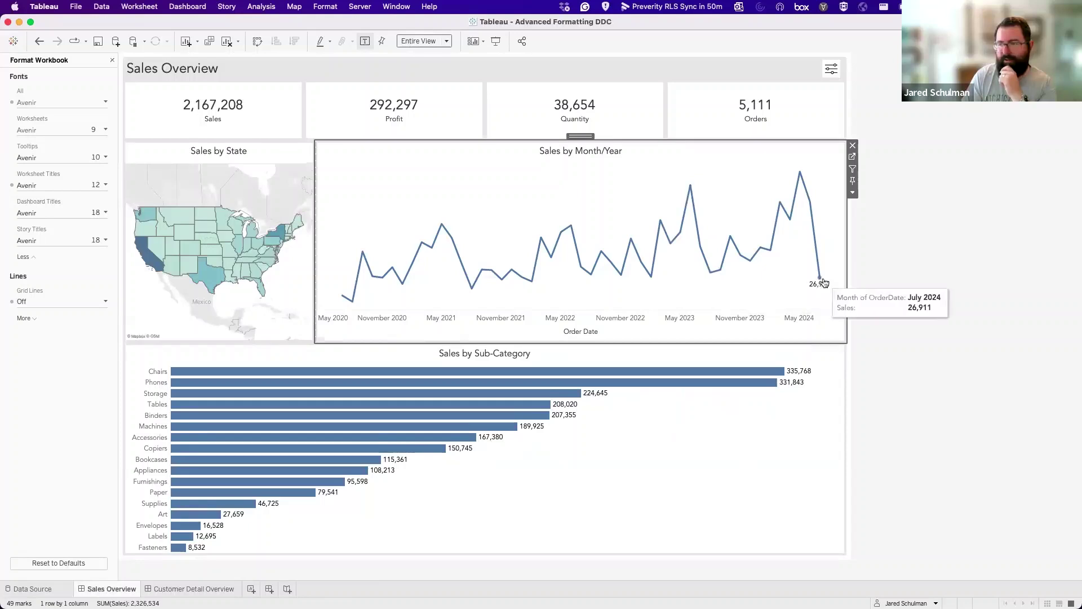
{"action": "mouse_move", "coordinate": [799, 176]}
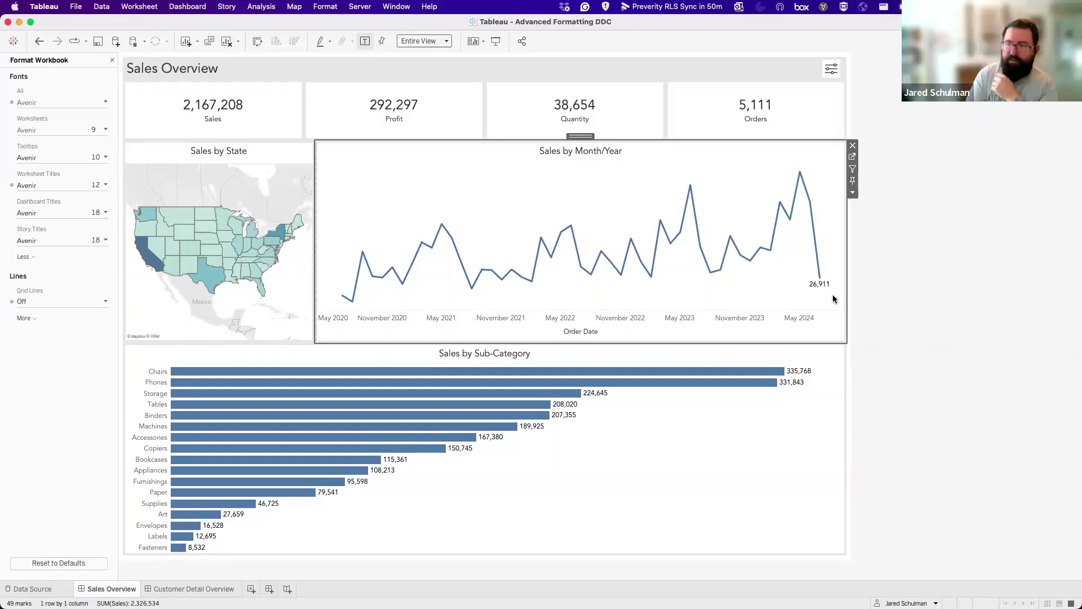
{"action": "mouse_move", "coordinate": [803, 197]}
{"action": "mouse_move", "coordinate": [760, 249]}
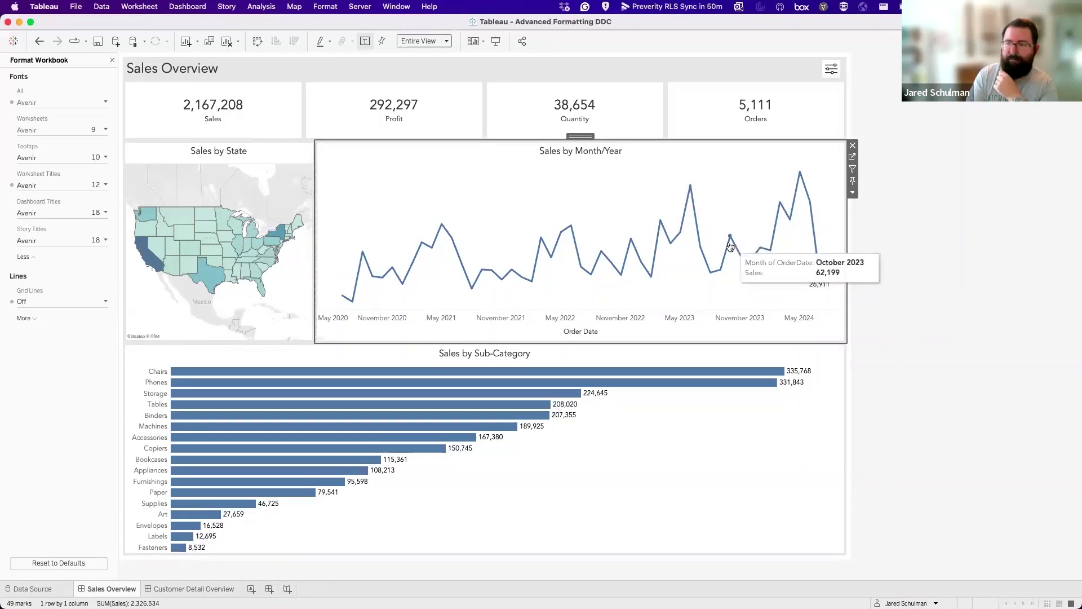
{"action": "left_click", "coordinate": [899, 257]}
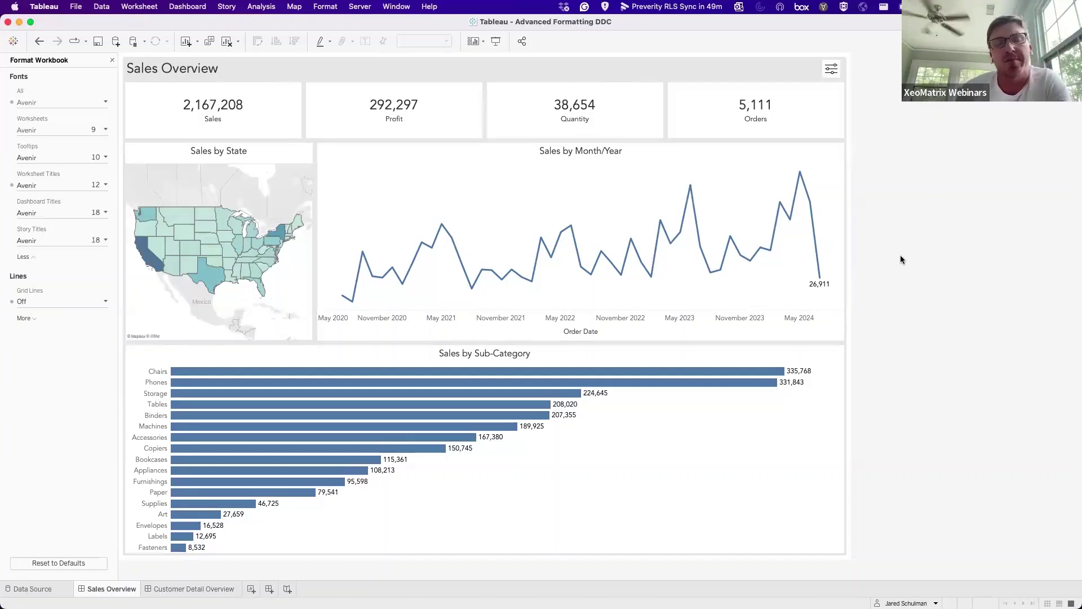
- Close the workbook formatting options and view the dashboard's size settings
{"action": "left_click", "coordinate": [112, 60]}
{"action": "left_click", "coordinate": [28, 60]}
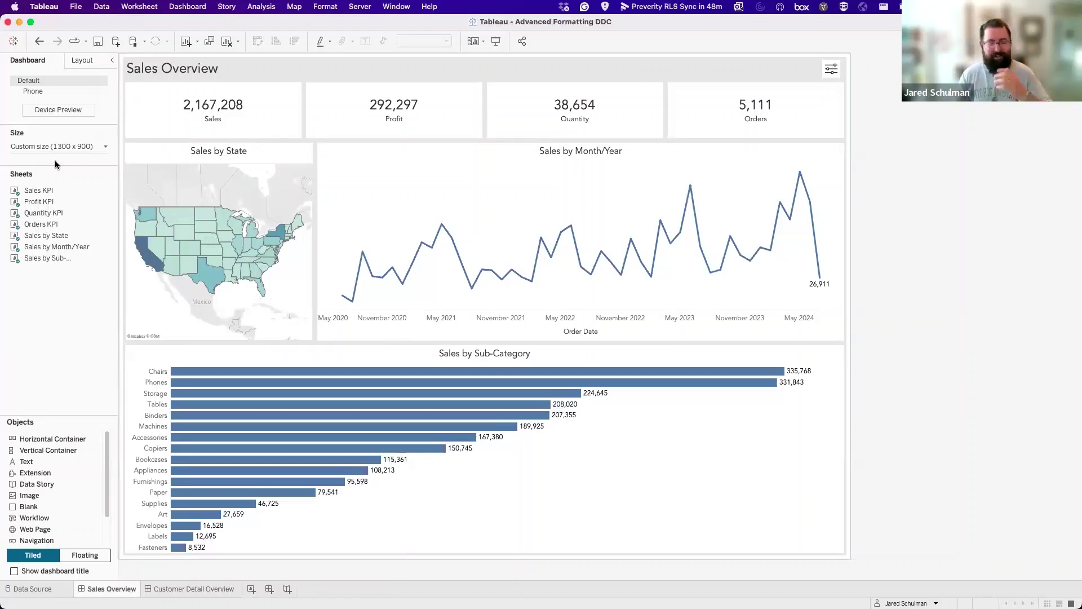
{"action": "left_click", "coordinate": [59, 146]}
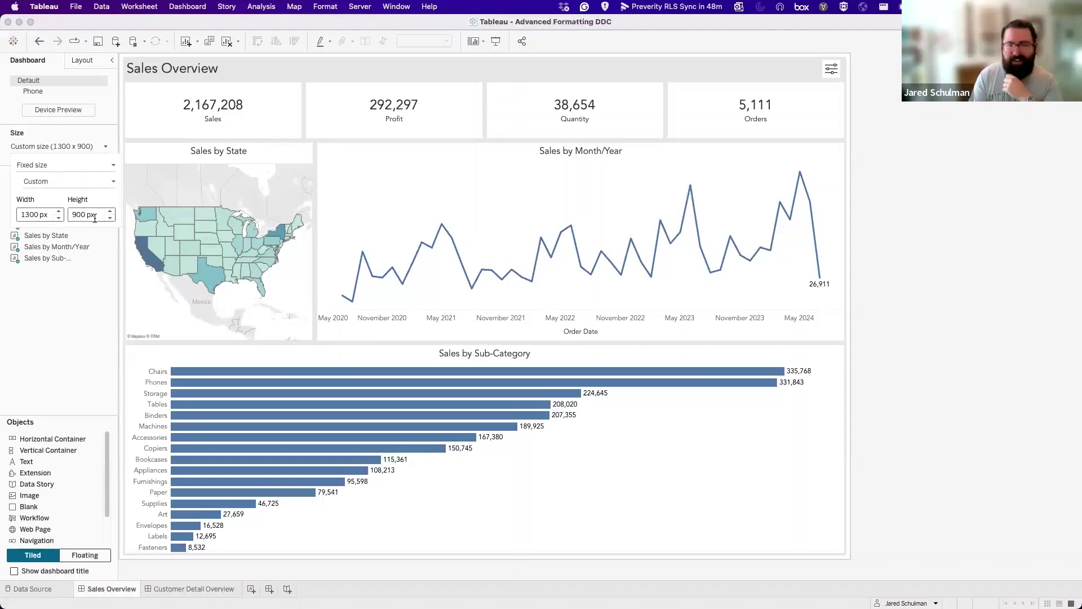
{"action": "left_click", "coordinate": [67, 291]}
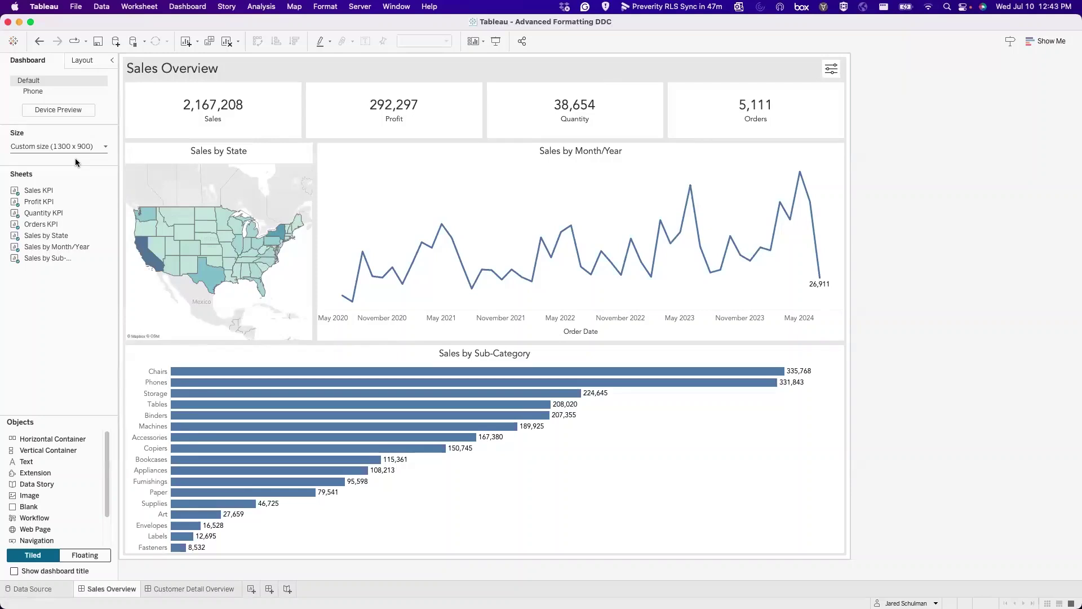
- Open the Sales by State map's worksheet and display its Background Layers settings
{"action": "left_click", "coordinate": [276, 166]}
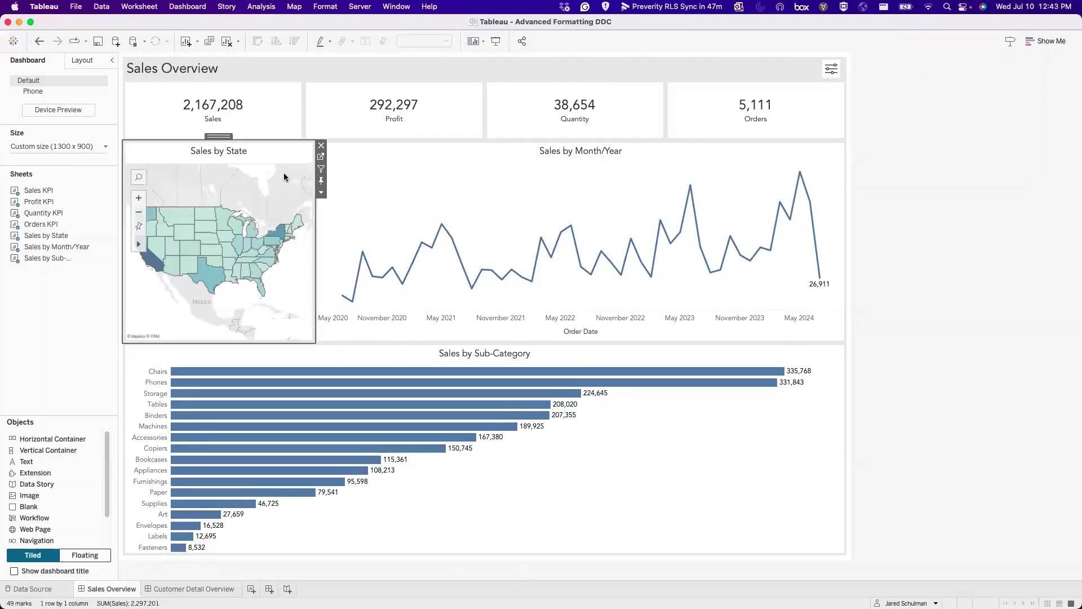
{"action": "left_click", "coordinate": [321, 159]}
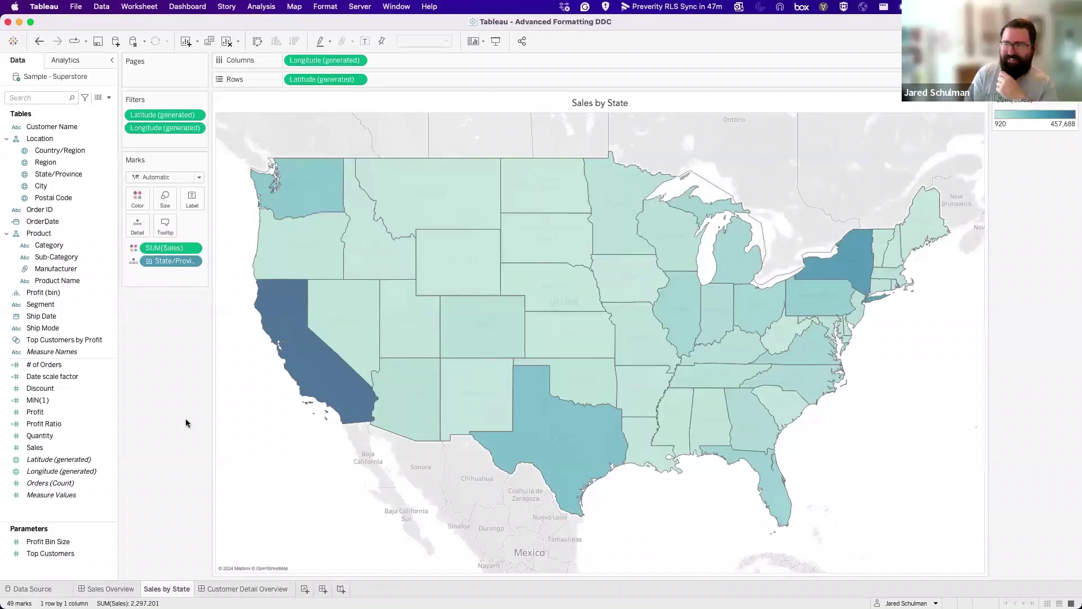
{"action": "left_click", "coordinate": [55, 177]}
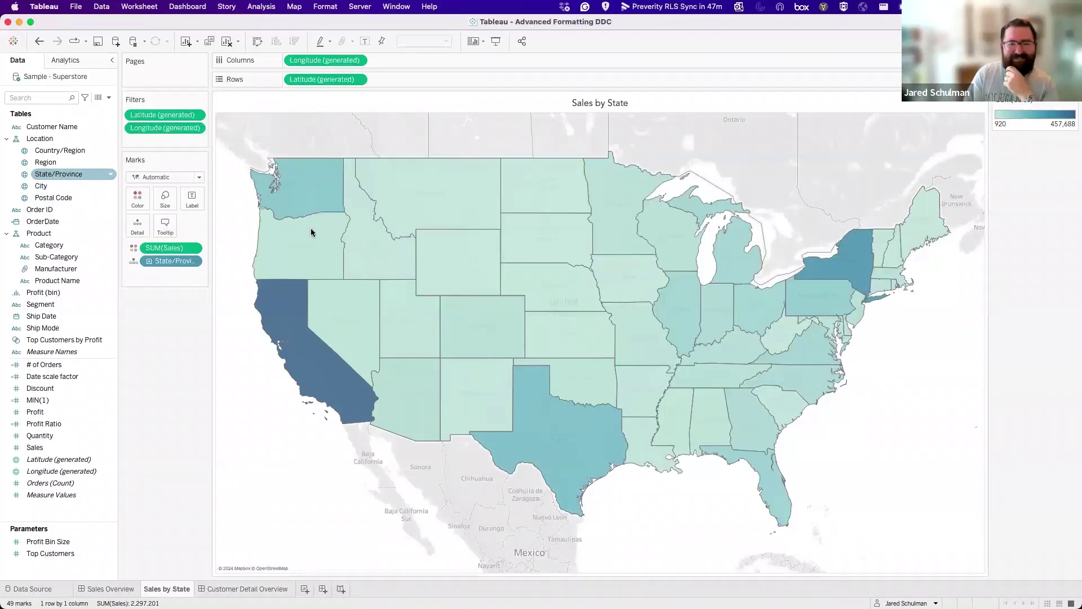
{"action": "left_click", "coordinate": [890, 355]}
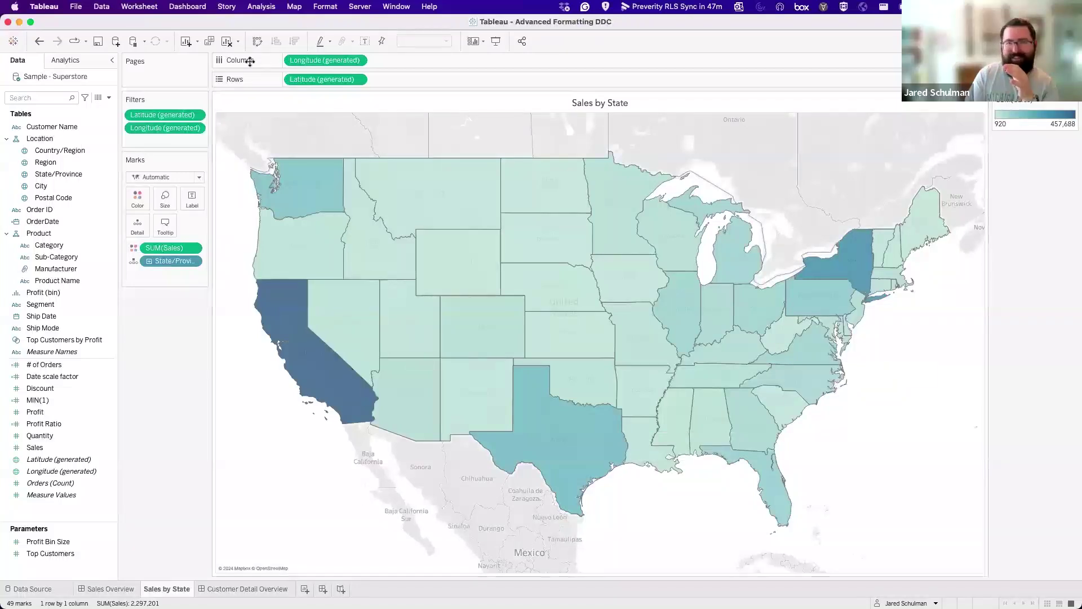
{"action": "left_click", "coordinate": [294, 6]}
{"action": "mouse_move", "coordinate": [297, 23]}
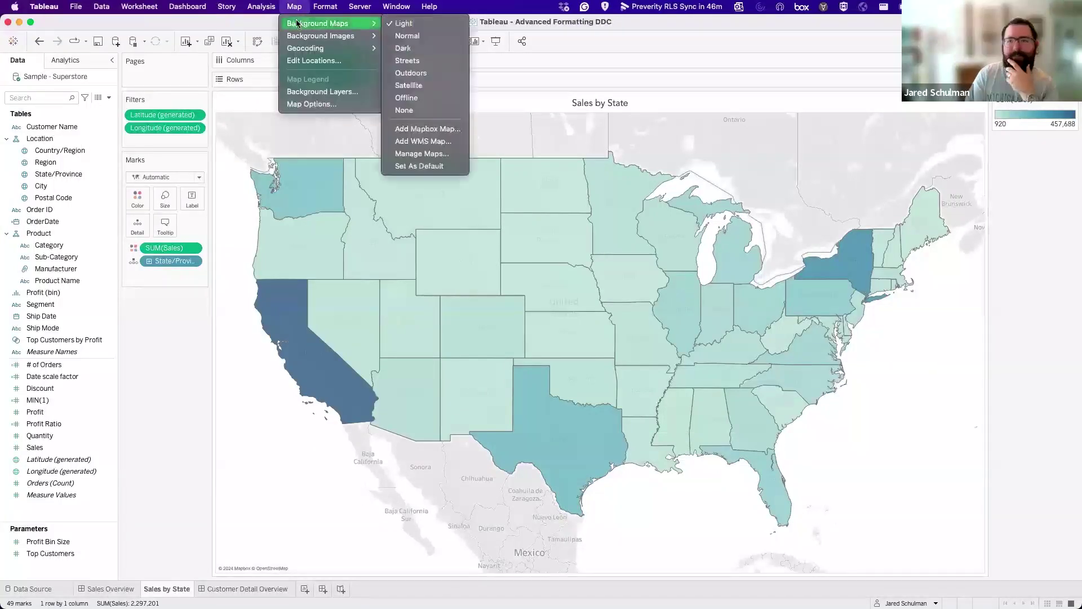
{"action": "left_click", "coordinate": [292, 92]}
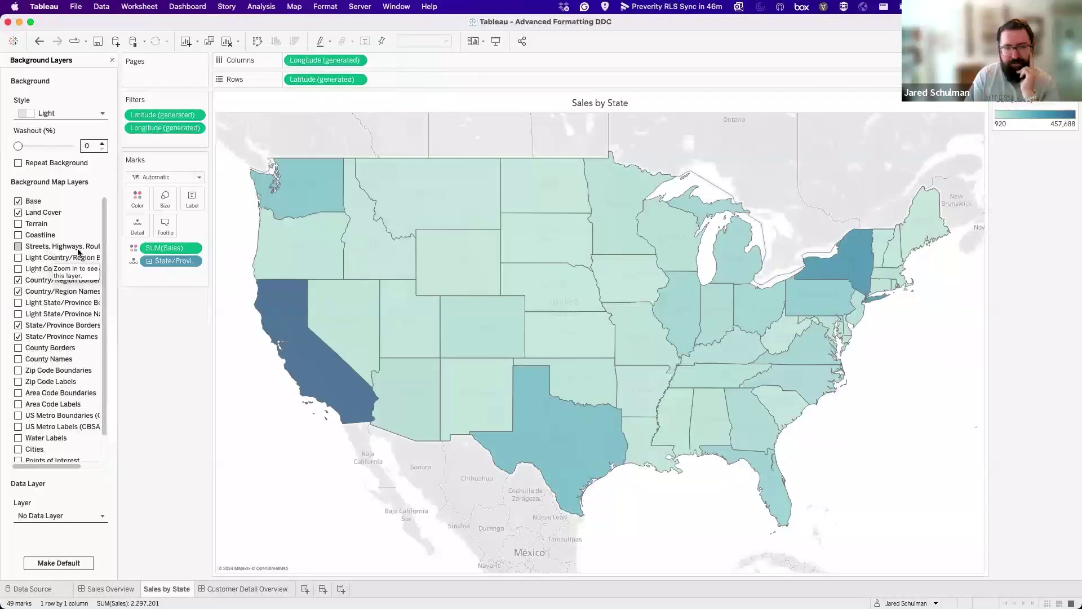
- Turn off the map's Base, Land Cover, Country/Region Borders, Country/Region Names, State/Province Borders and State/Province Names layers
{"action": "left_click", "coordinate": [18, 280]}
{"action": "left_click", "coordinate": [17, 291]}
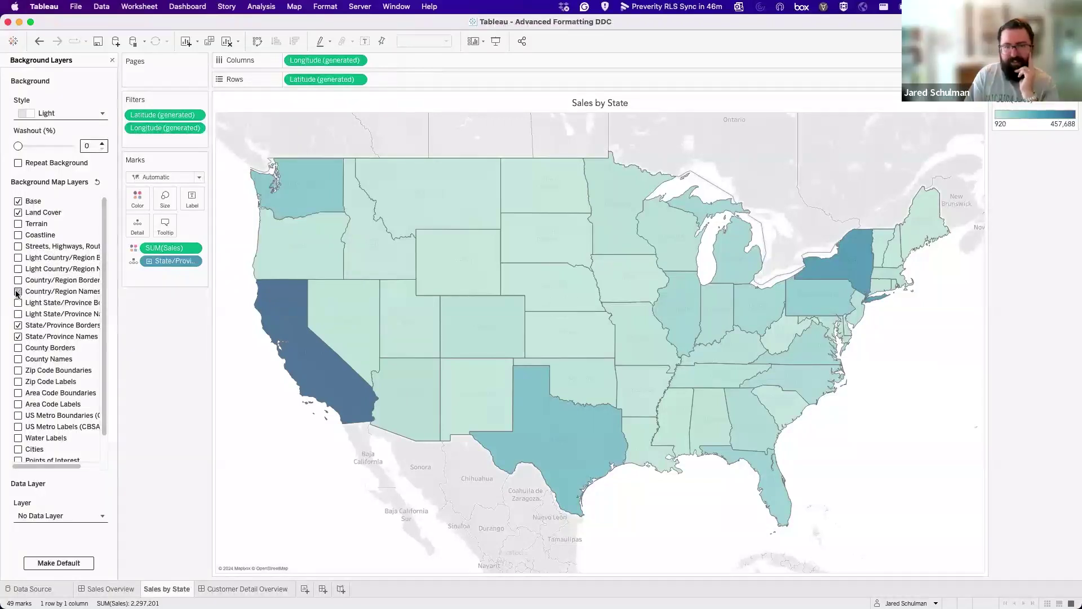
{"action": "left_click", "coordinate": [17, 202]}
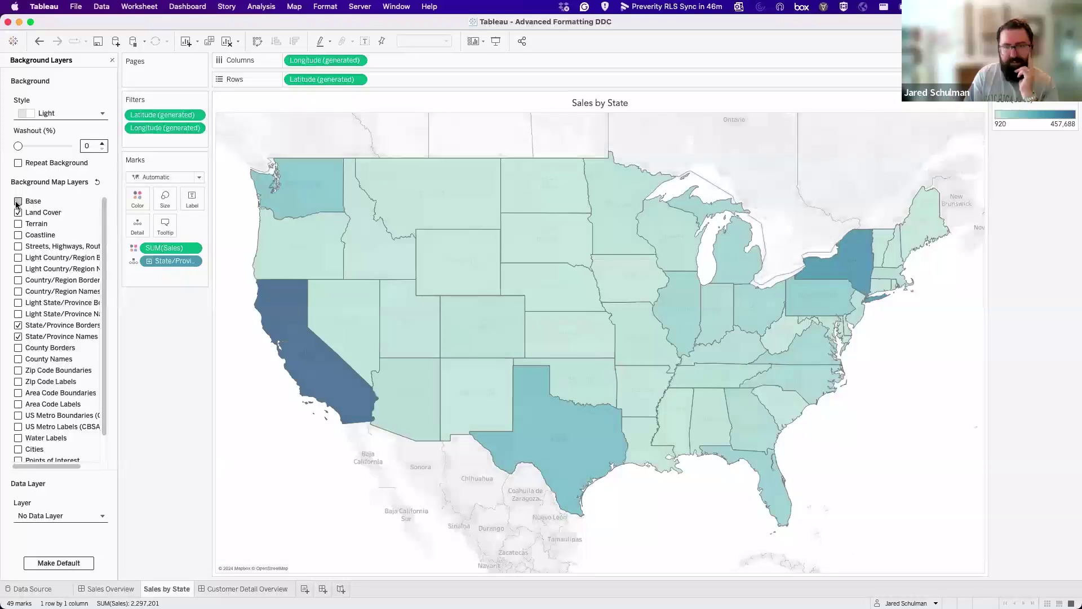
{"action": "left_click", "coordinate": [18, 213]}
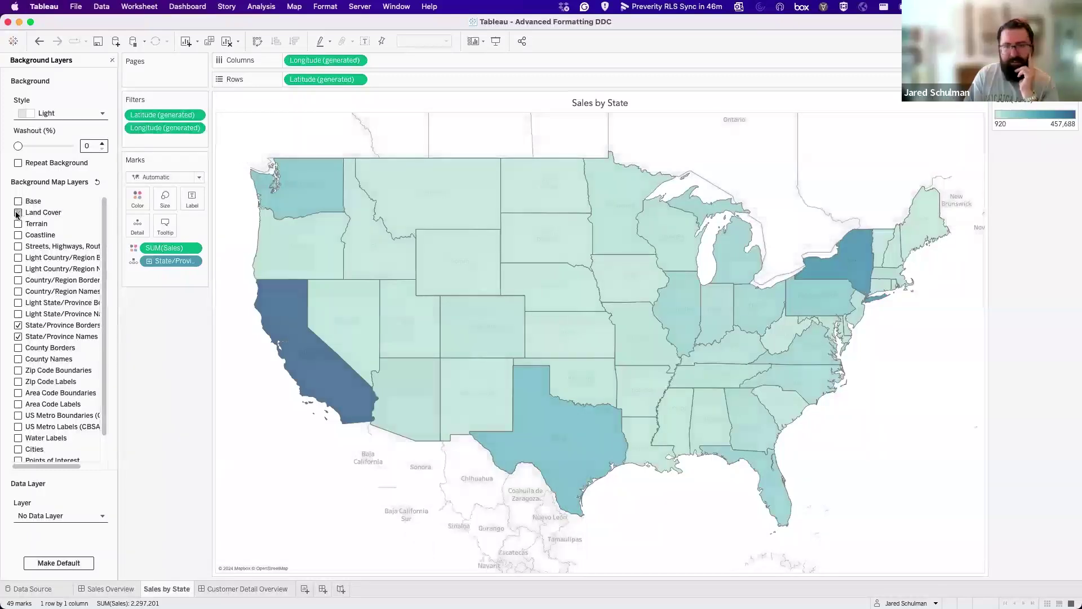
{"action": "left_click", "coordinate": [17, 325]}
{"action": "left_click", "coordinate": [17, 337]}
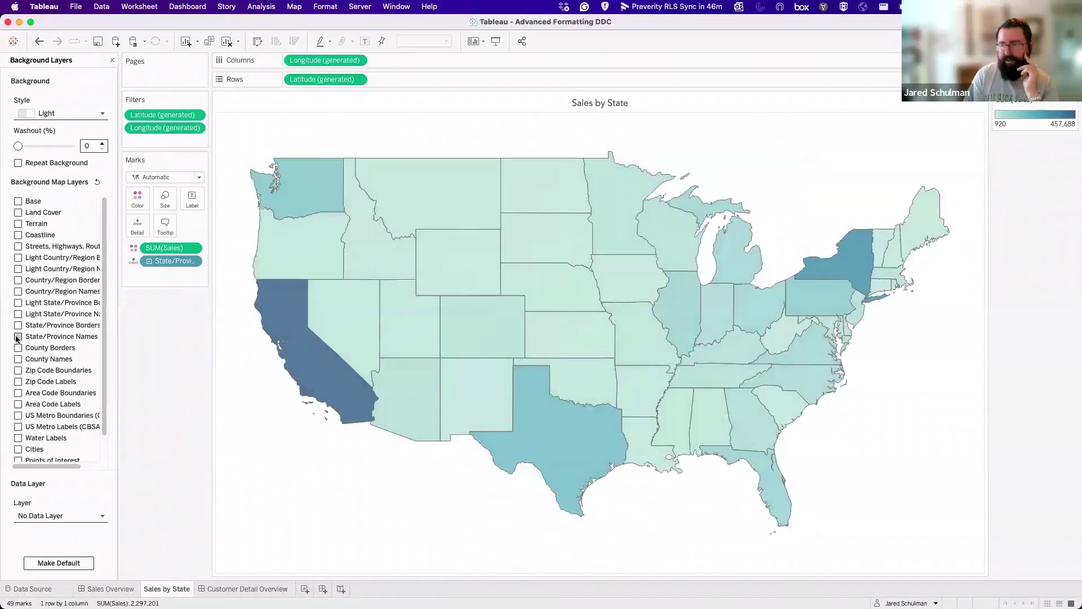
- Try showing the State/Province Names layer on the Sales by State map and turn it off again
{"action": "left_click", "coordinate": [18, 337]}
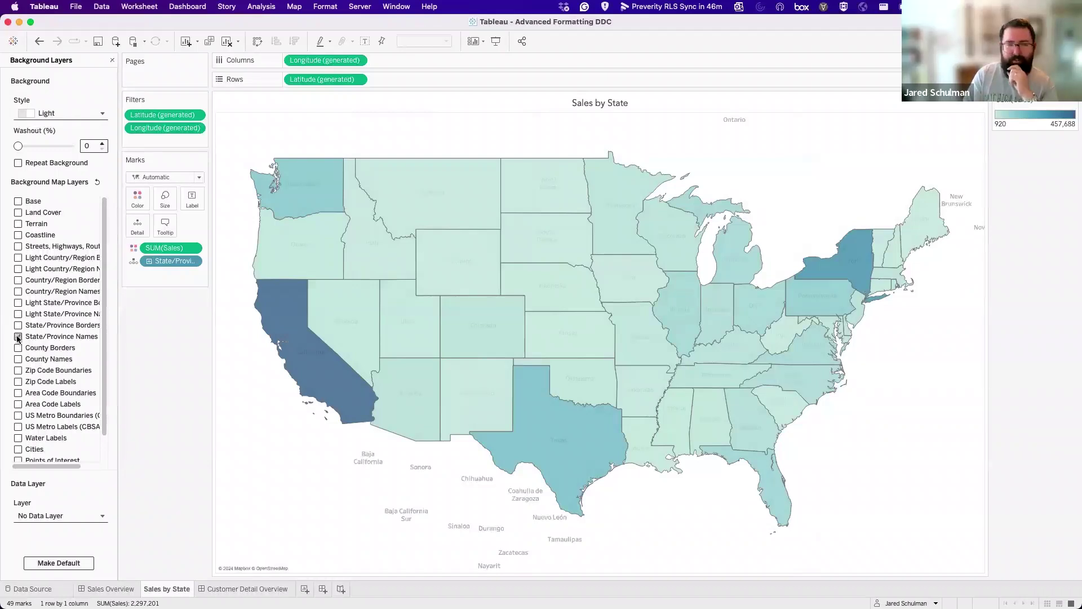
{"action": "scroll", "coordinate": [17, 337], "scroll_direction": "down", "scroll_amount": 1}
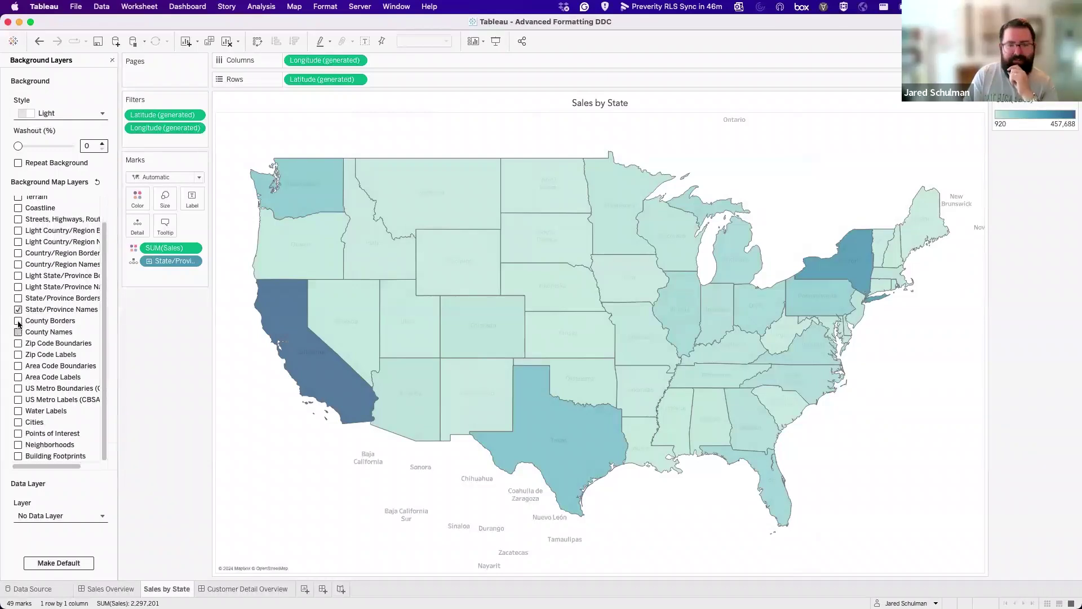
{"action": "scroll", "coordinate": [16, 319], "scroll_direction": "up", "scroll_amount": 1}
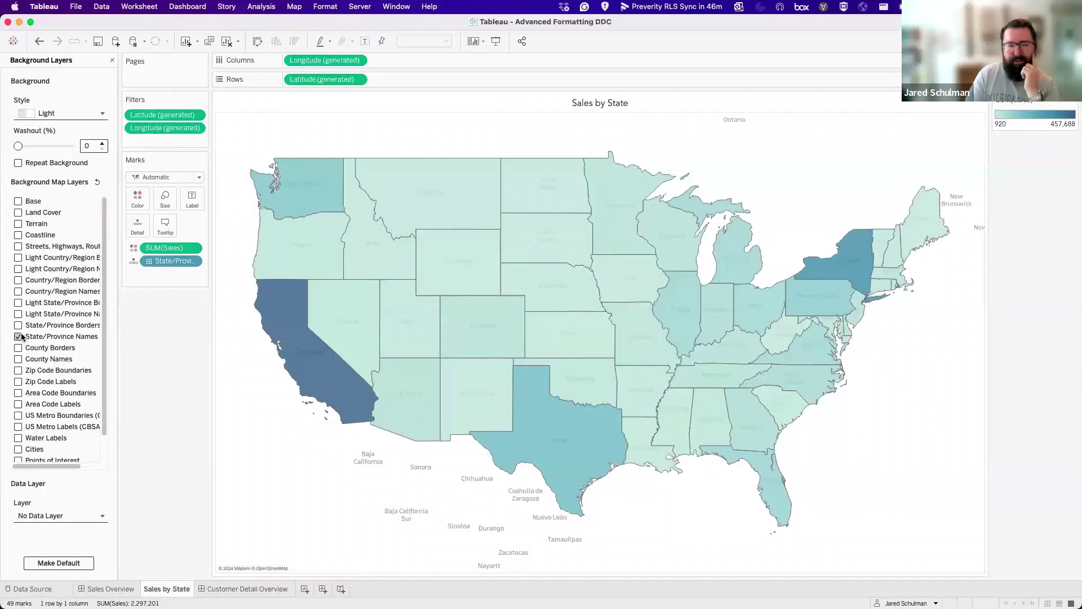
{"action": "left_click", "coordinate": [19, 336]}
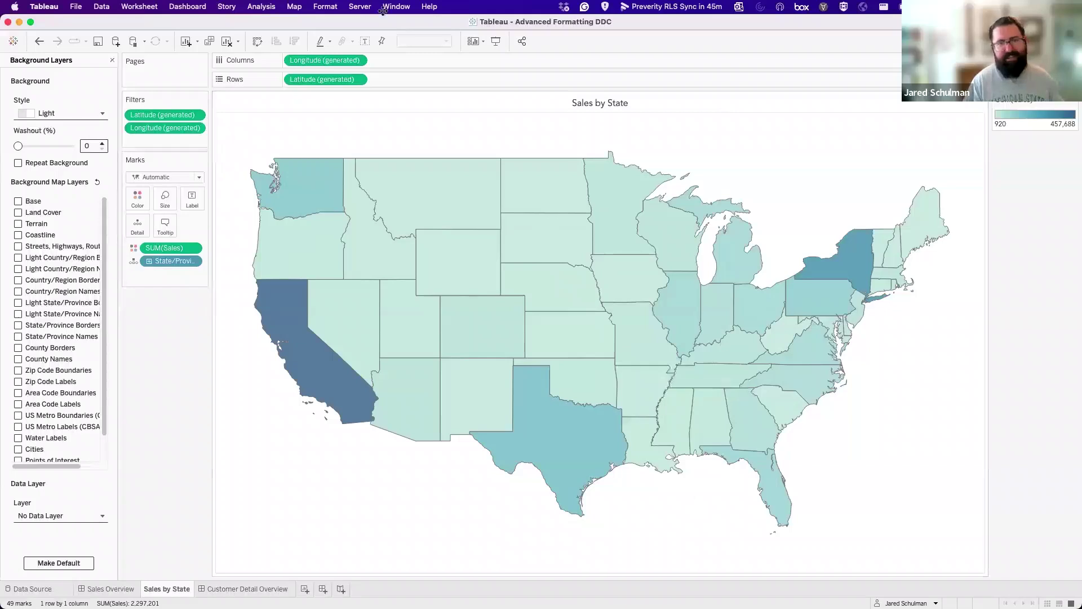
- Close the background layer settings and label the map's states using a copy of the State/Province field
{"action": "left_click", "coordinate": [112, 60]}
{"action": "left_click_drag", "start_coordinate": [171, 261], "coordinate": [192, 198]}
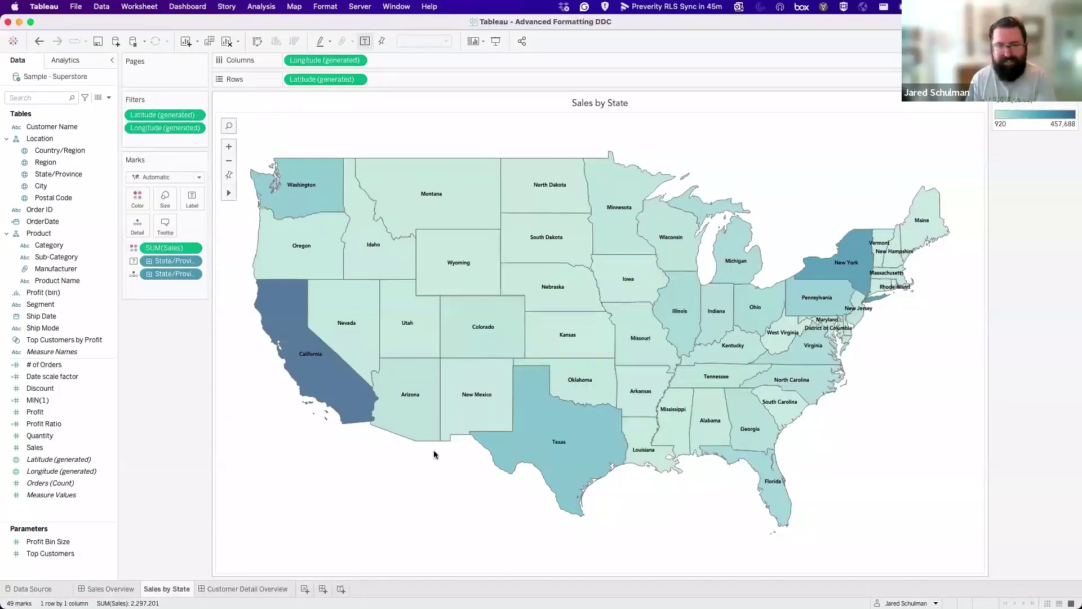
- Try the Terrain layer and the Satellite background style on the map, and return to the Light style
{"action": "left_click", "coordinate": [294, 6]}
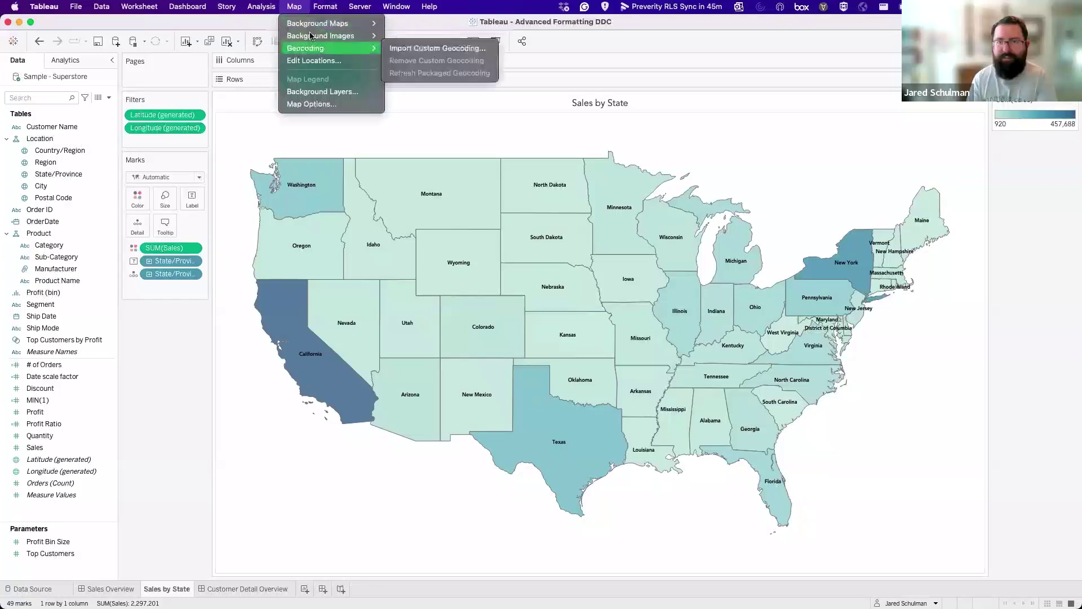
{"action": "left_click", "coordinate": [330, 93]}
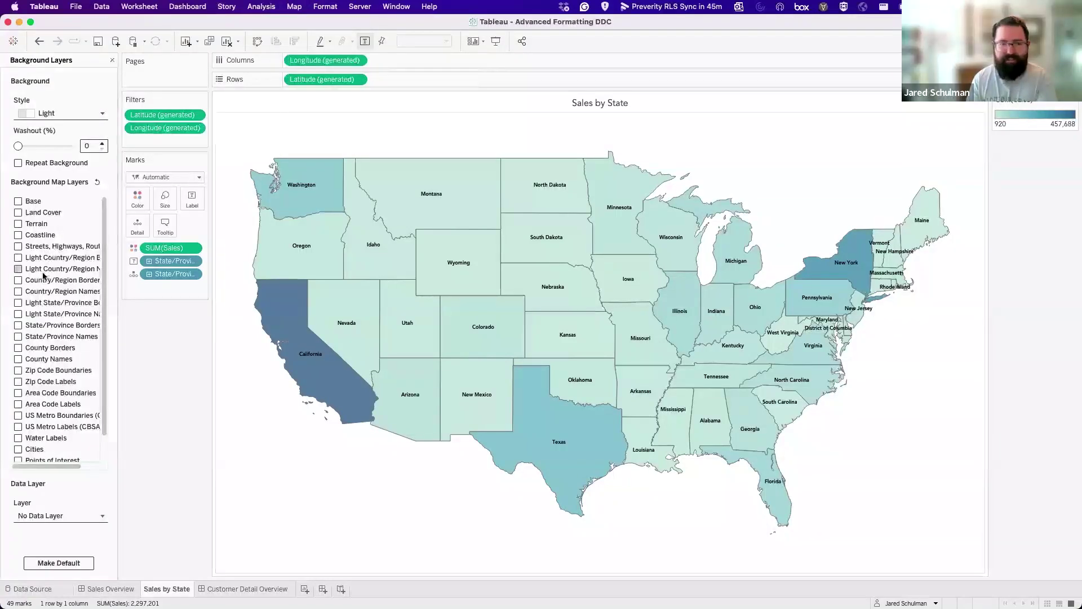
{"action": "left_click", "coordinate": [19, 224]}
{"action": "left_click", "coordinate": [18, 224]}
{"action": "left_click", "coordinate": [45, 113]}
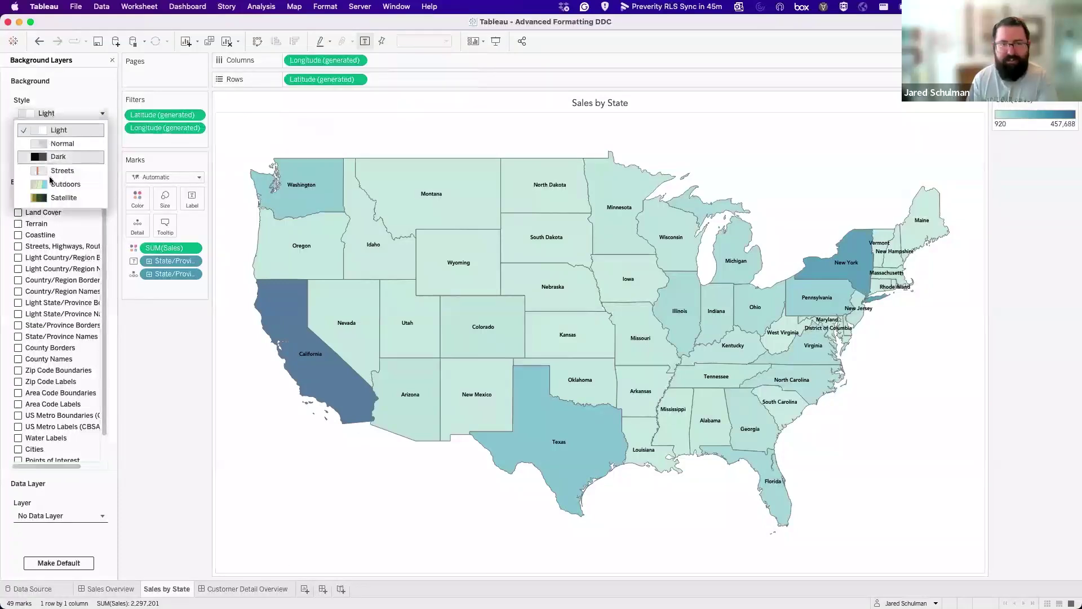
{"action": "left_click", "coordinate": [63, 197]}
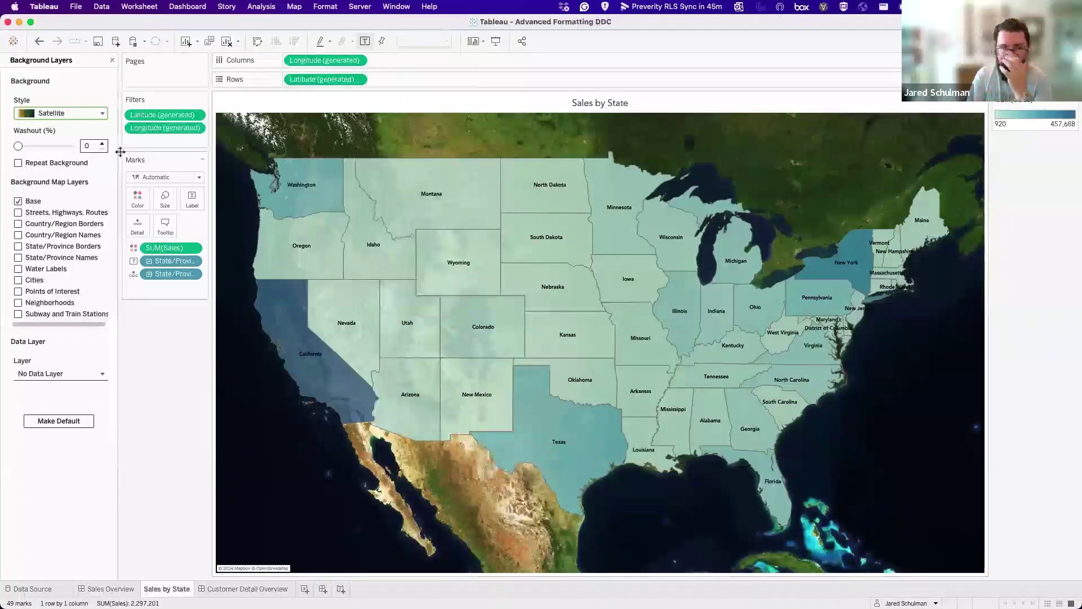
{"action": "left_click", "coordinate": [71, 113]}
{"action": "left_click", "coordinate": [45, 130]}
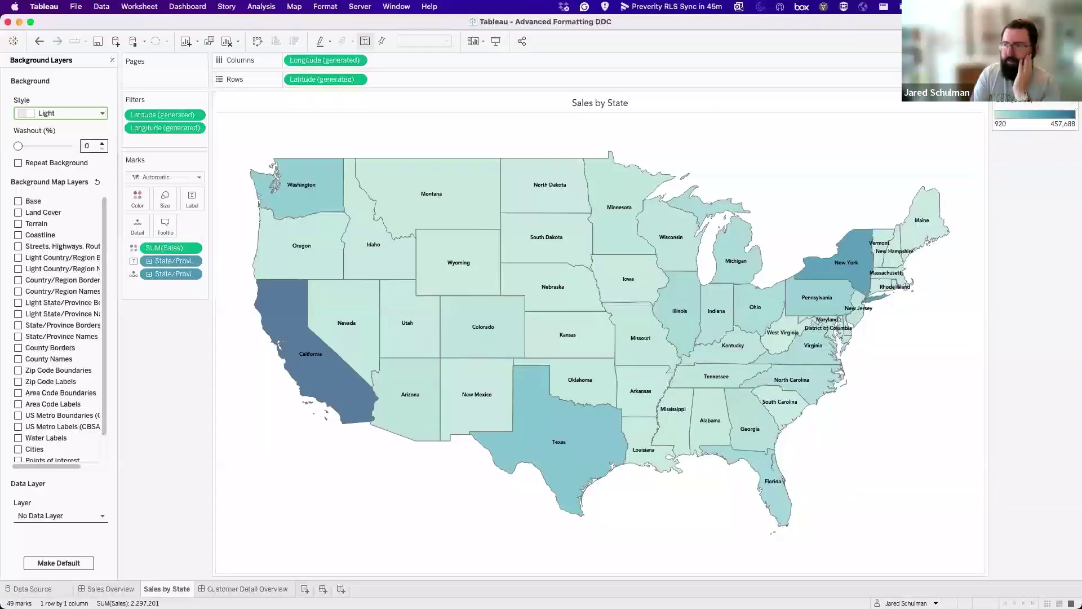
- Change the map's Sales color scale to a custom sequential palette based on the Clover green
{"action": "left_click", "coordinate": [1070, 111]}
{"action": "left_click", "coordinate": [1070, 111]}
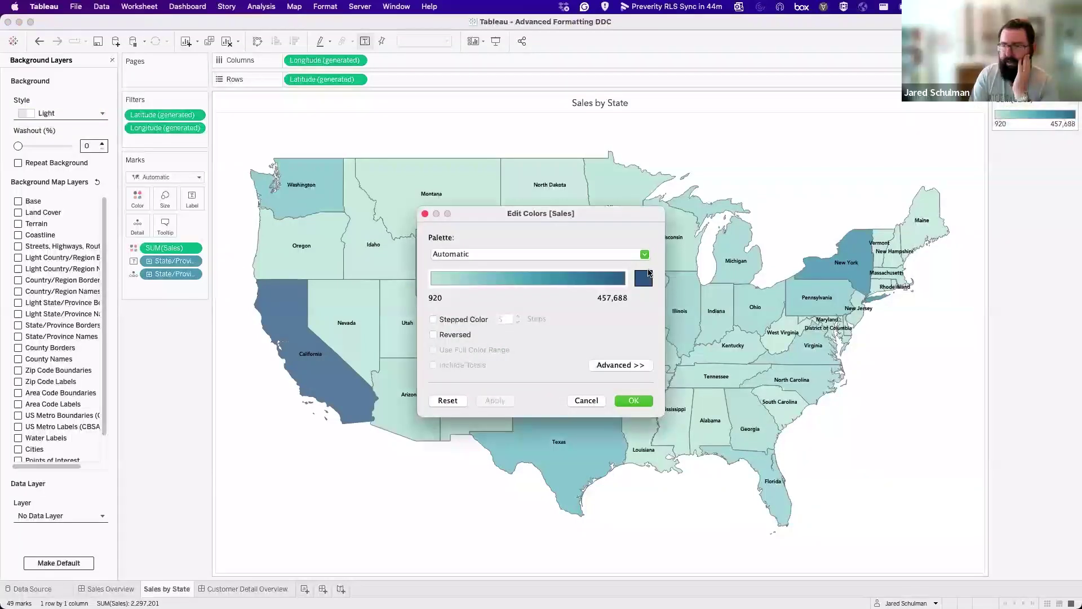
{"action": "left_click", "coordinate": [643, 281]}
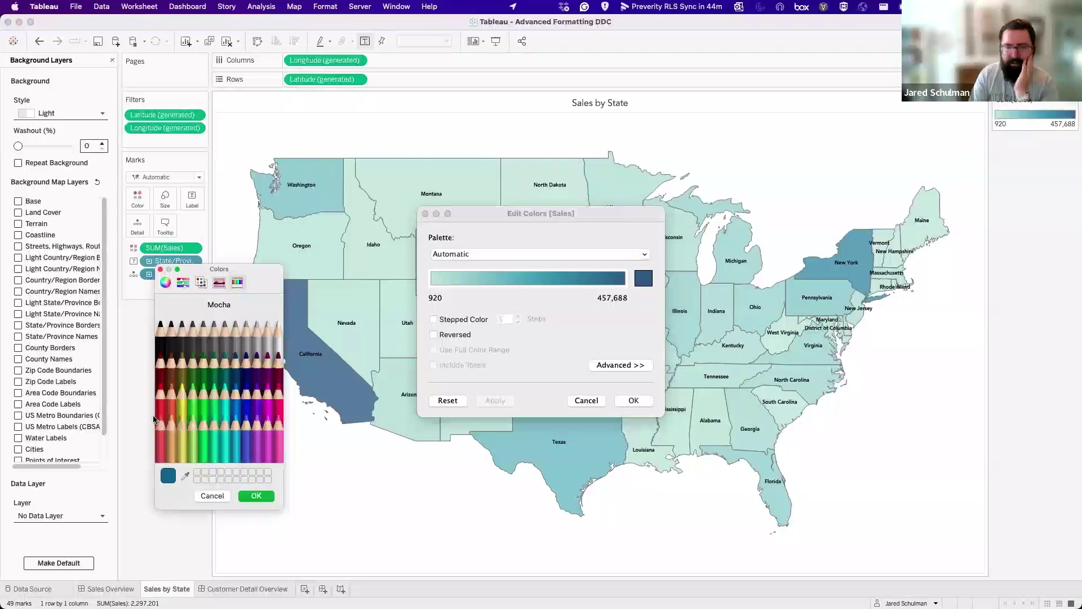
{"action": "left_click", "coordinate": [203, 366]}
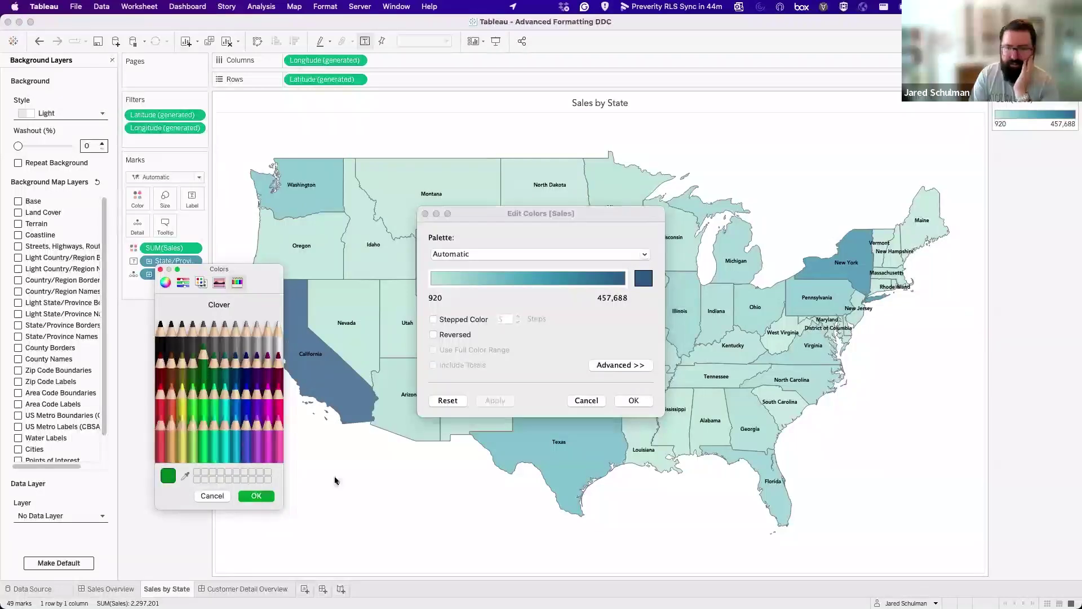
{"action": "left_click", "coordinate": [257, 496]}
{"action": "left_click", "coordinate": [634, 401]}
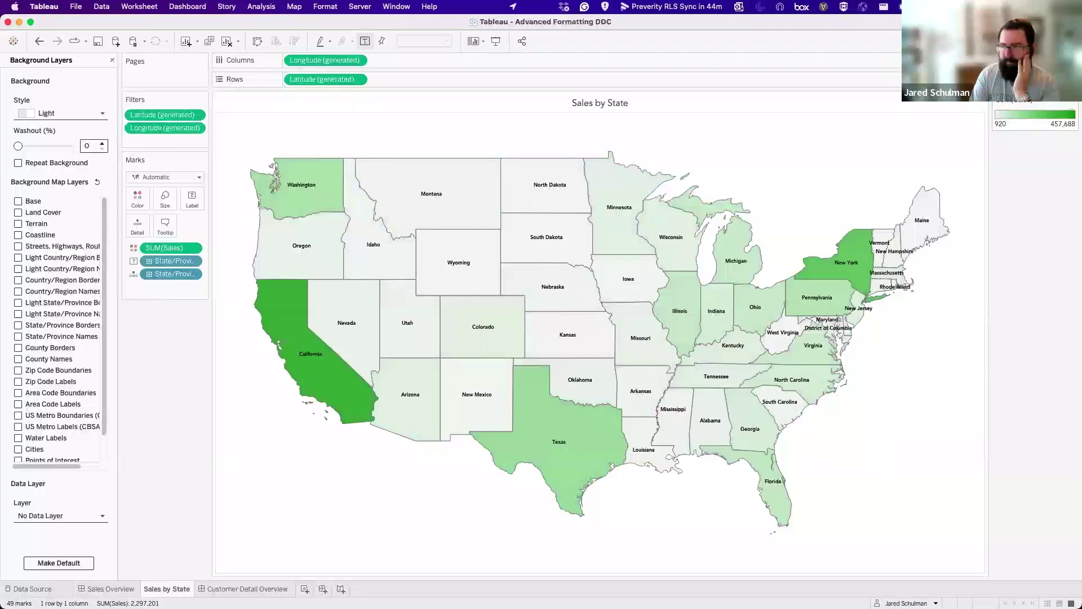
- Examine the available color palettes for the map's Sales scale and cancel the color editing
{"action": "left_click", "coordinate": [1062, 108]}
{"action": "left_click", "coordinate": [1063, 111]}
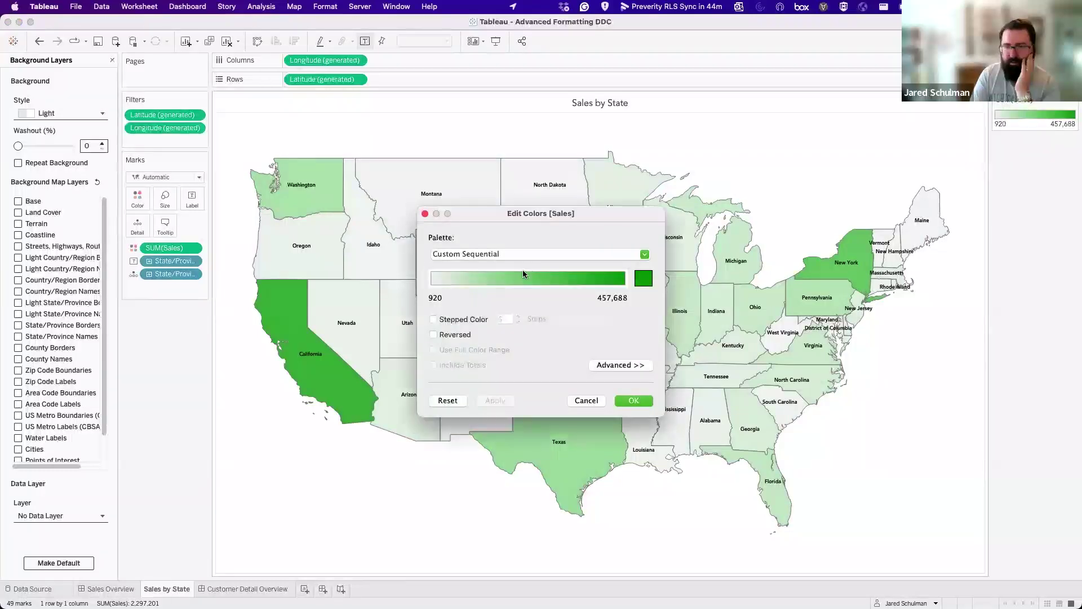
{"action": "left_click", "coordinate": [530, 255]}
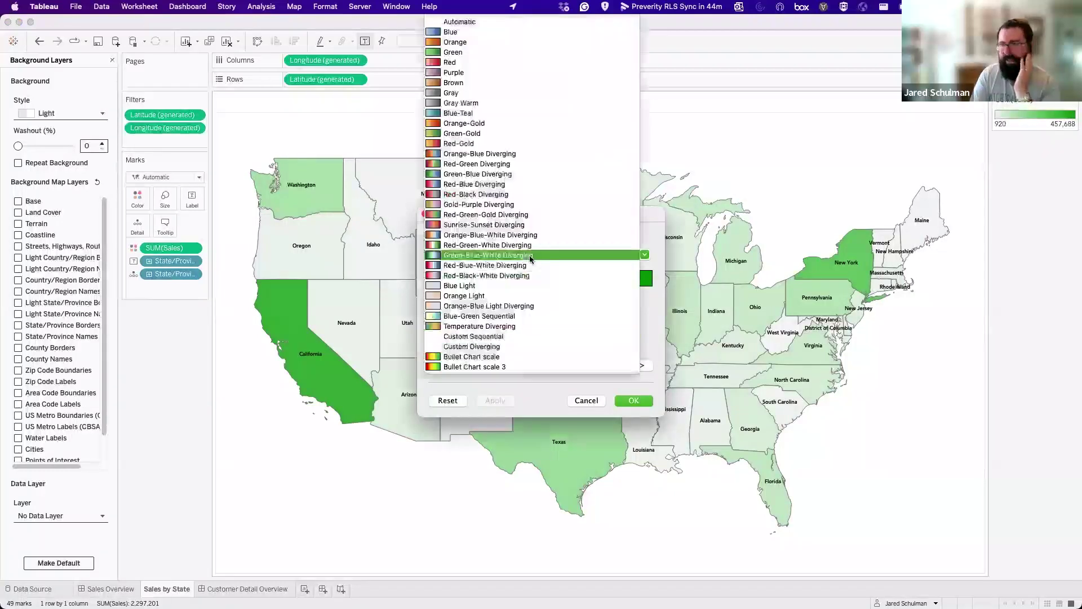
{"action": "left_click", "coordinate": [585, 402]}
{"action": "left_click", "coordinate": [571, 406]}
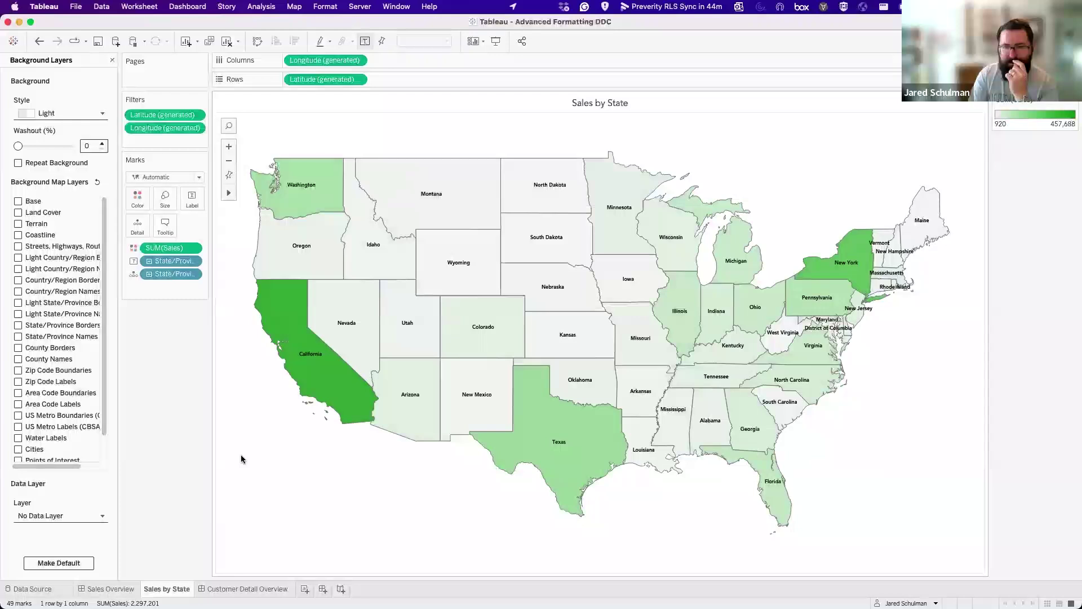
- Disable pan and zoom, map search, layer control and the view toolbar in the Sales by State worksheet's map options
{"action": "left_click", "coordinate": [112, 589]}
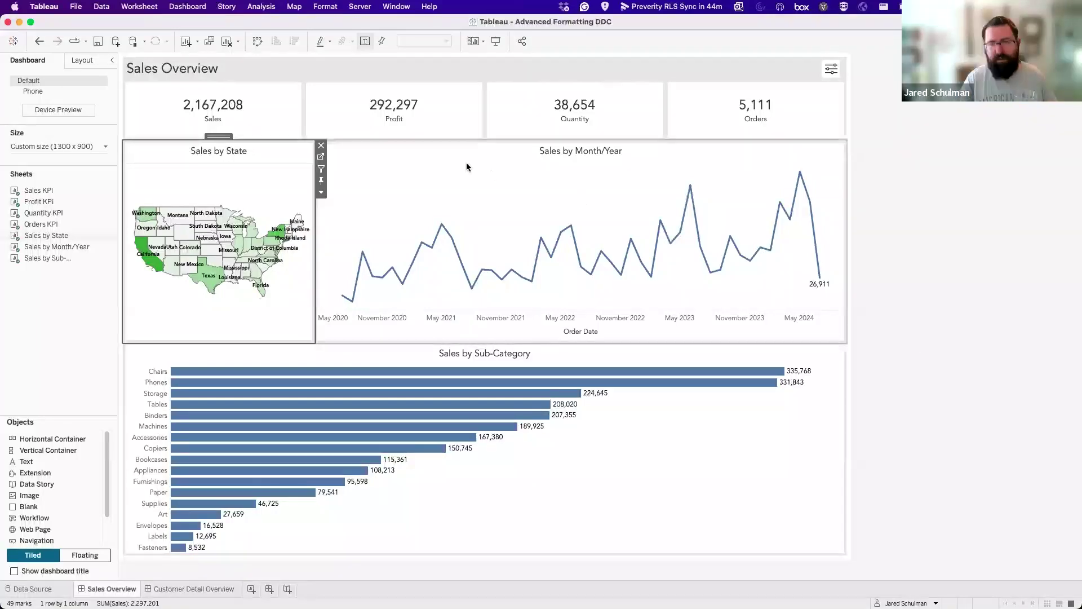
{"action": "left_click", "coordinate": [321, 156]}
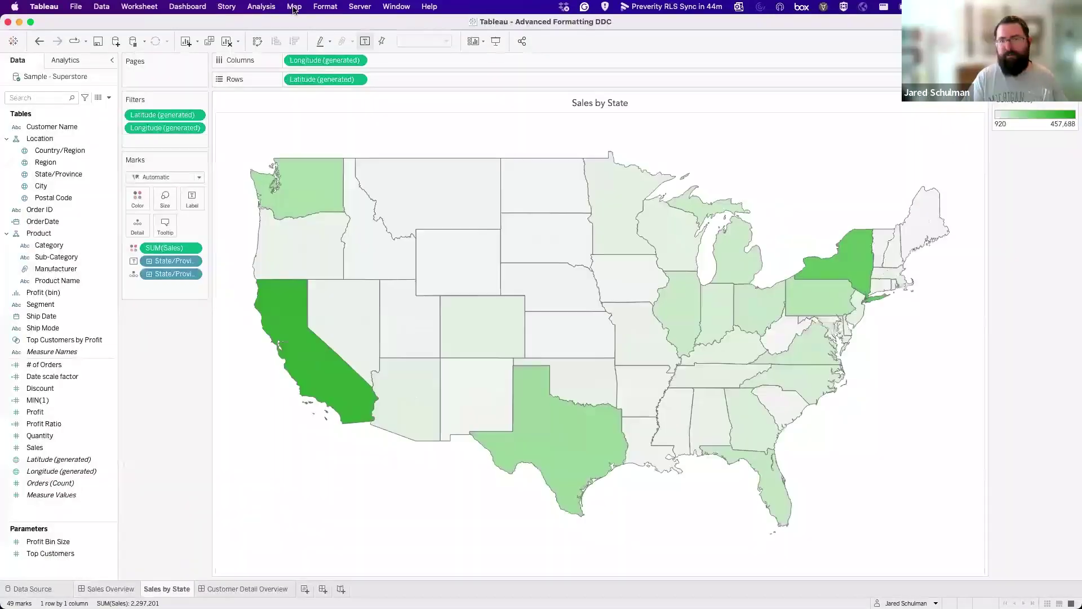
{"action": "left_click", "coordinate": [294, 7]}
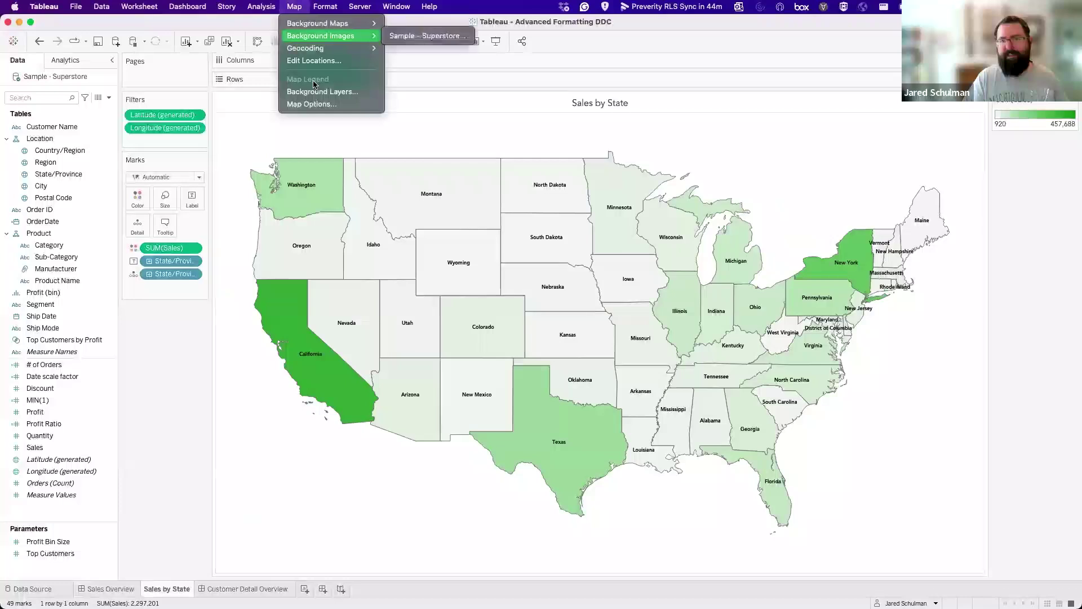
{"action": "left_click", "coordinate": [311, 104]}
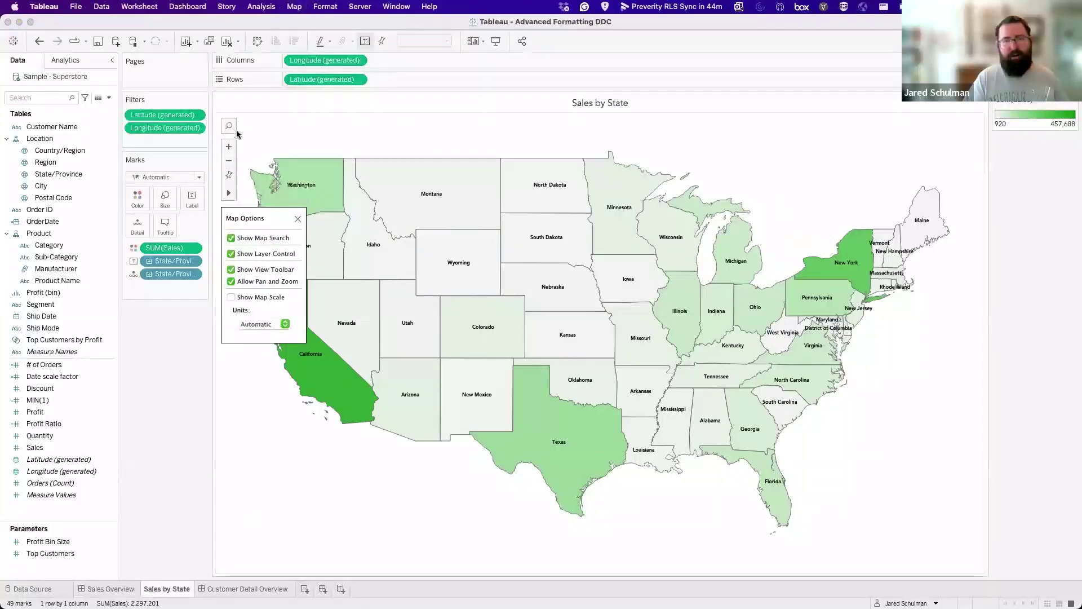
{"action": "left_click", "coordinate": [232, 282]}
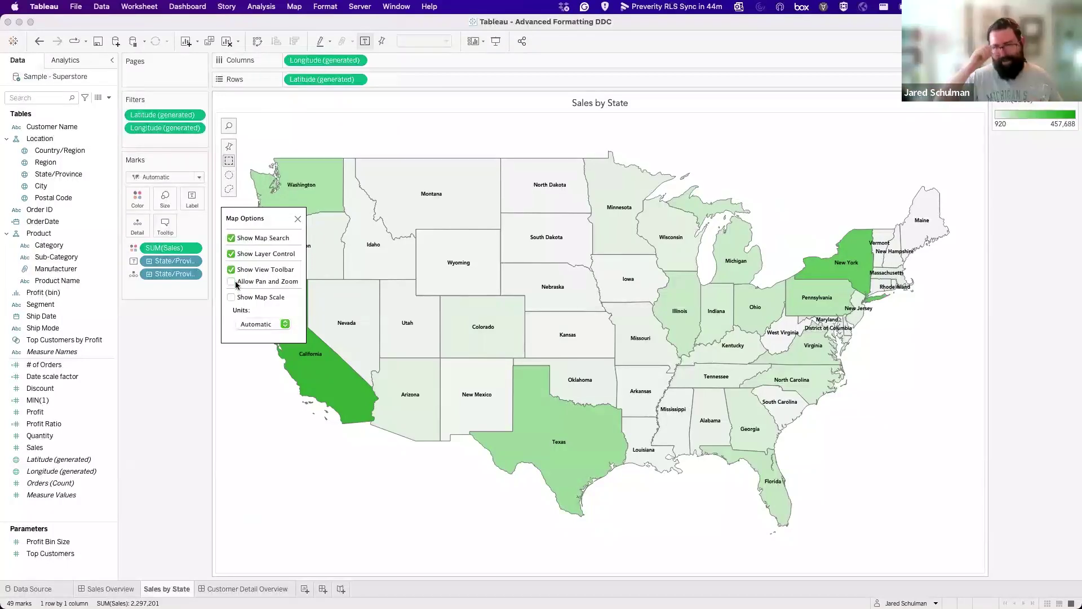
{"action": "left_click", "coordinate": [231, 239]}
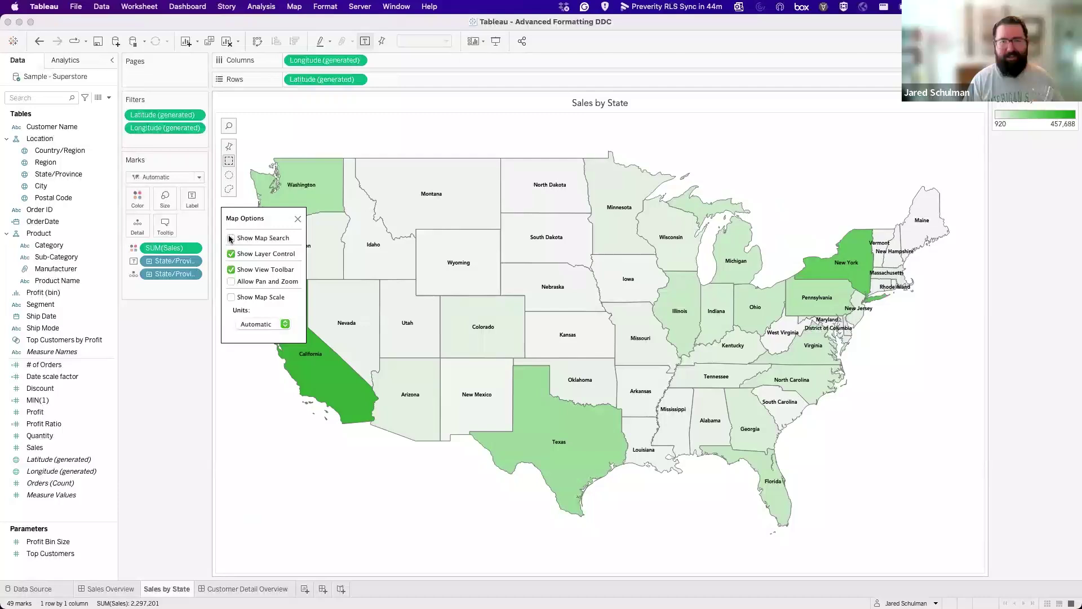
{"action": "left_click", "coordinate": [232, 254]}
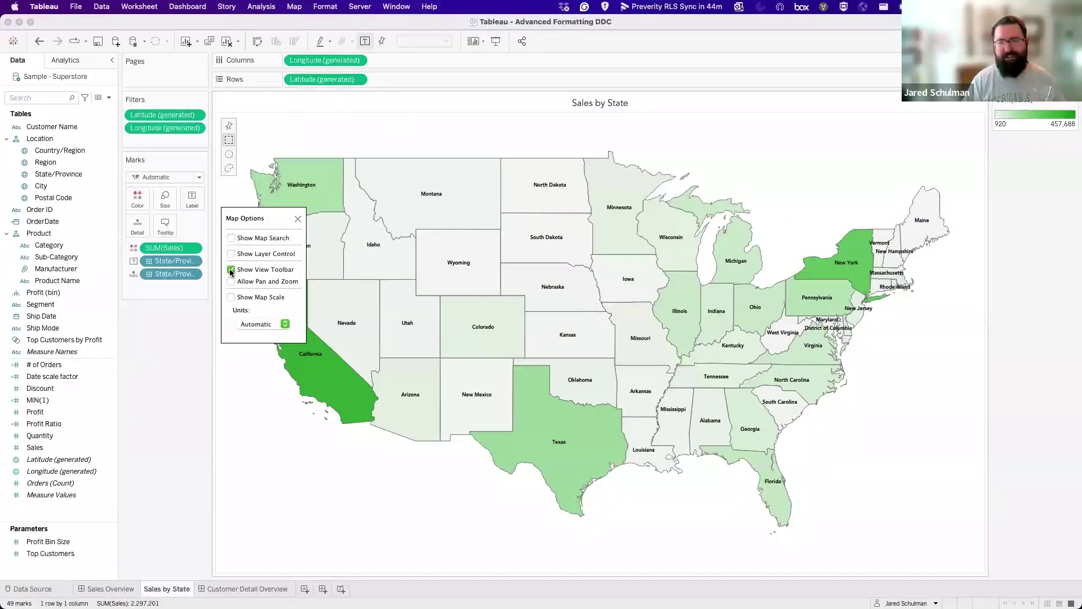
{"action": "left_click", "coordinate": [231, 269]}
{"action": "left_click", "coordinate": [231, 270]}
{"action": "left_click", "coordinate": [231, 270]}
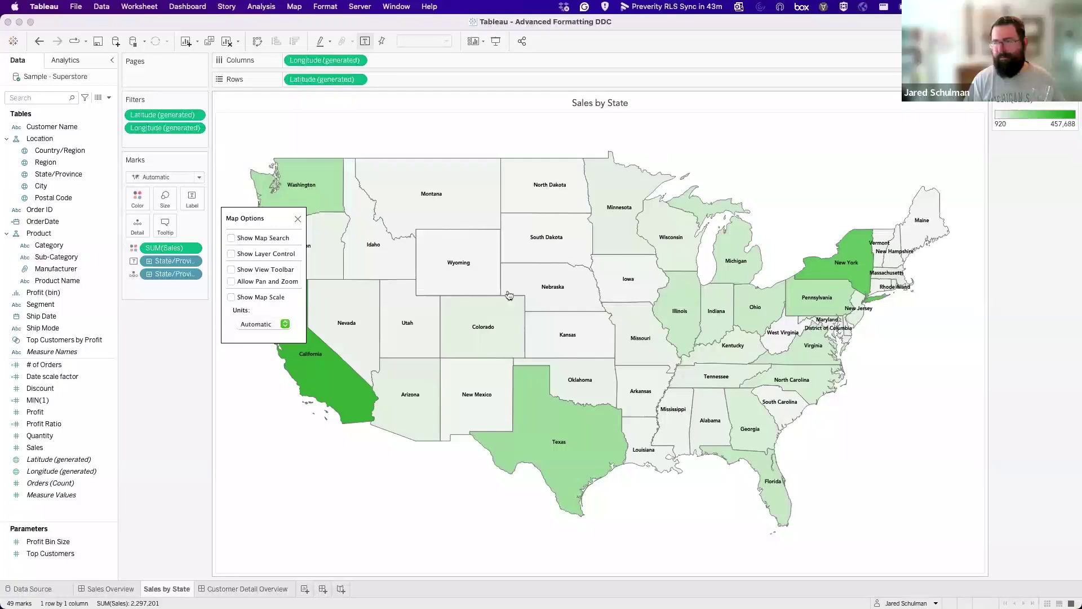
{"action": "left_click", "coordinate": [281, 342]}
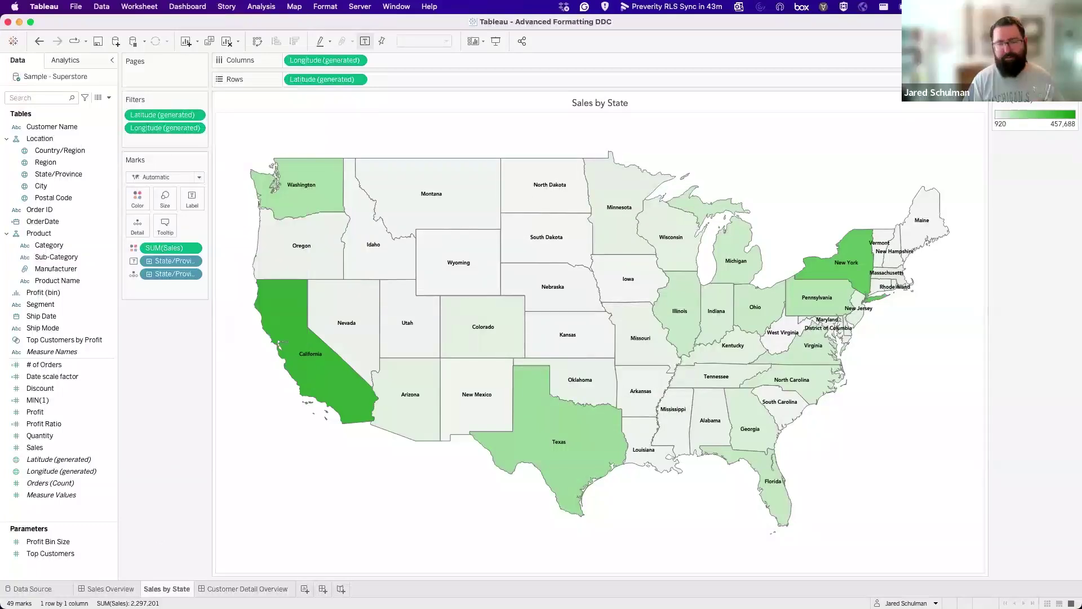
- Return to the Sales Overview dashboard and check the controls and zooming of the Sales by State map
{"action": "left_click", "coordinate": [117, 589]}
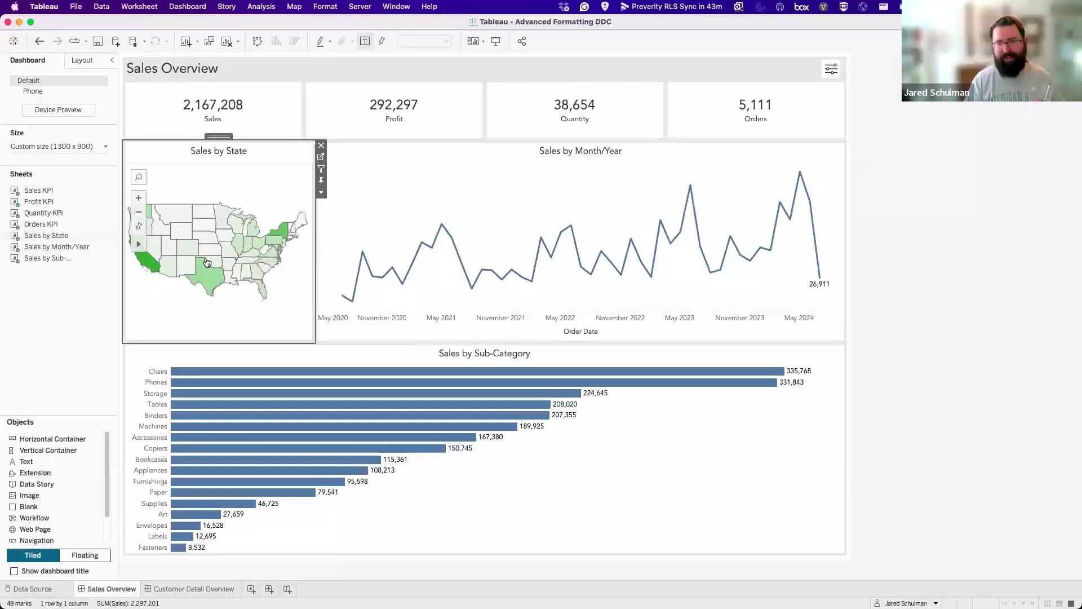
{"action": "scroll", "coordinate": [207, 262], "scroll_direction": "up", "scroll_amount": 1}
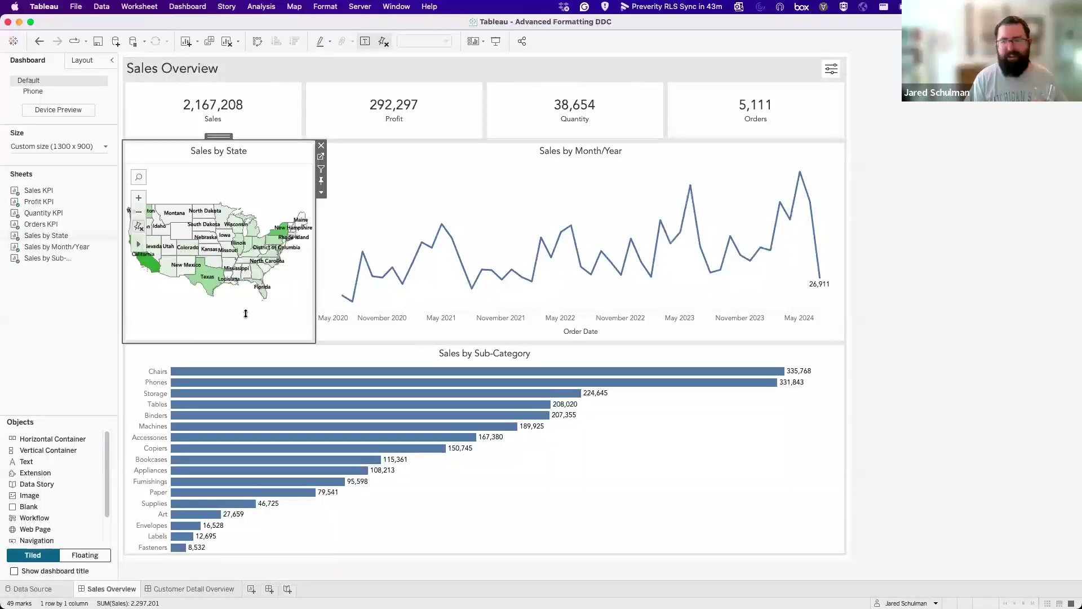
{"action": "left_click", "coordinate": [375, 314]}
{"action": "left_click", "coordinate": [220, 309]}
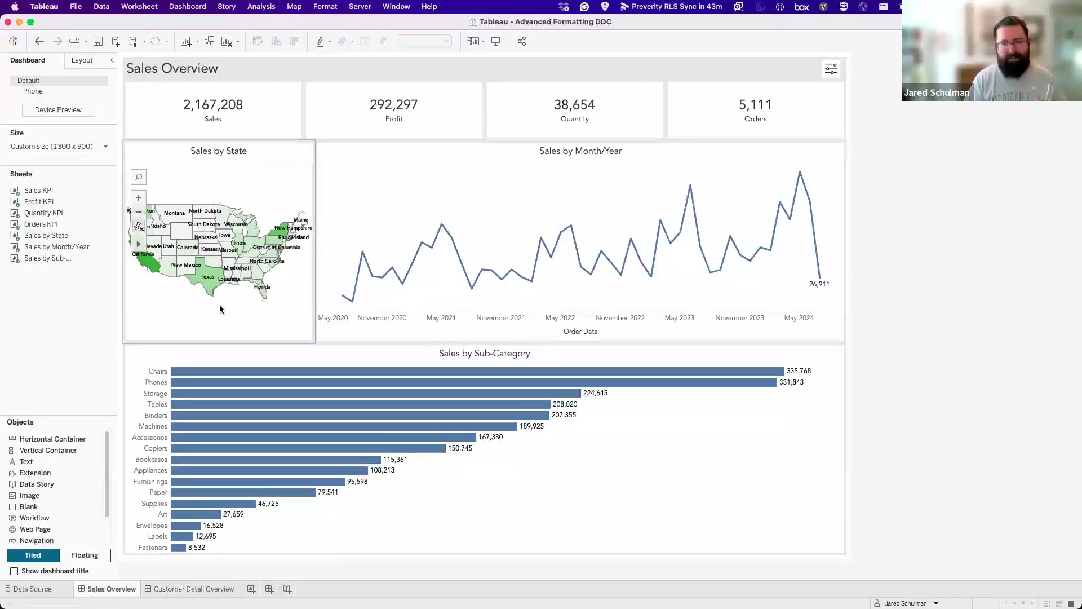
{"action": "left_click", "coordinate": [962, 277]}
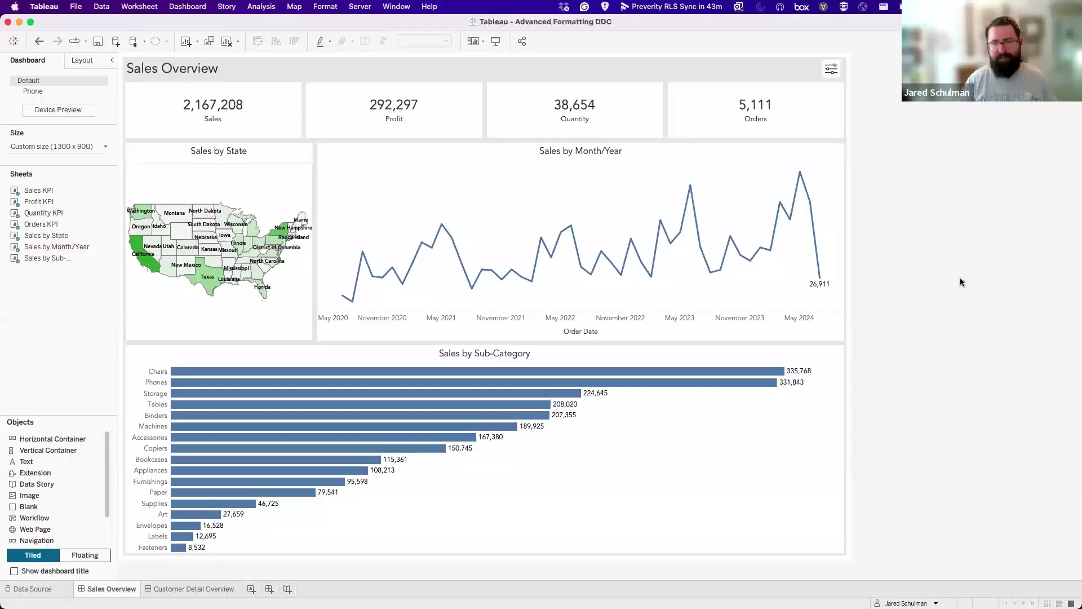
{"action": "left_click", "coordinate": [195, 151]}
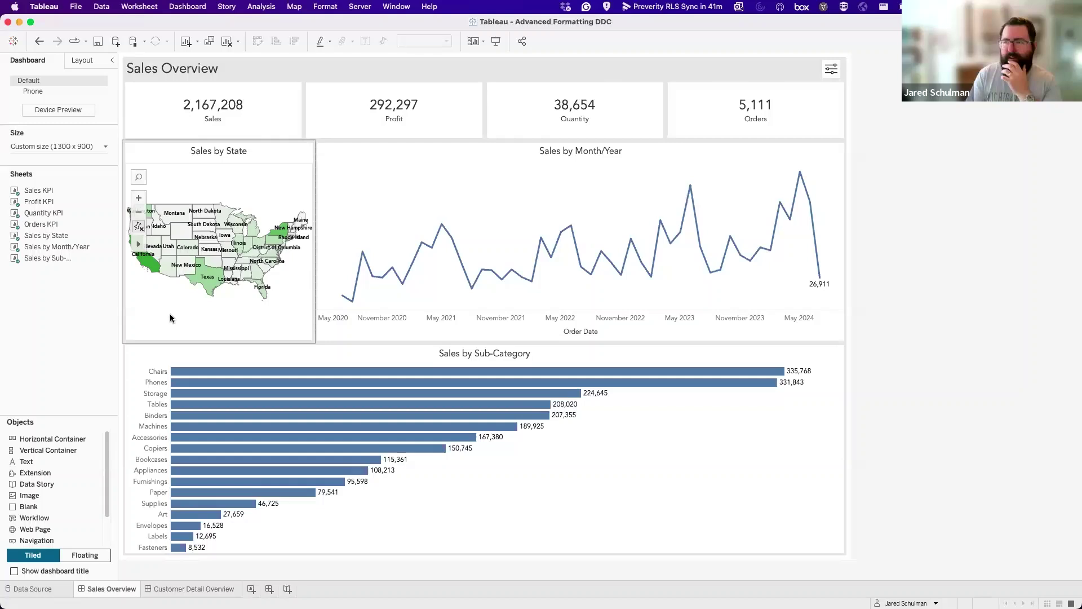
{"action": "left_click", "coordinate": [488, 319]}
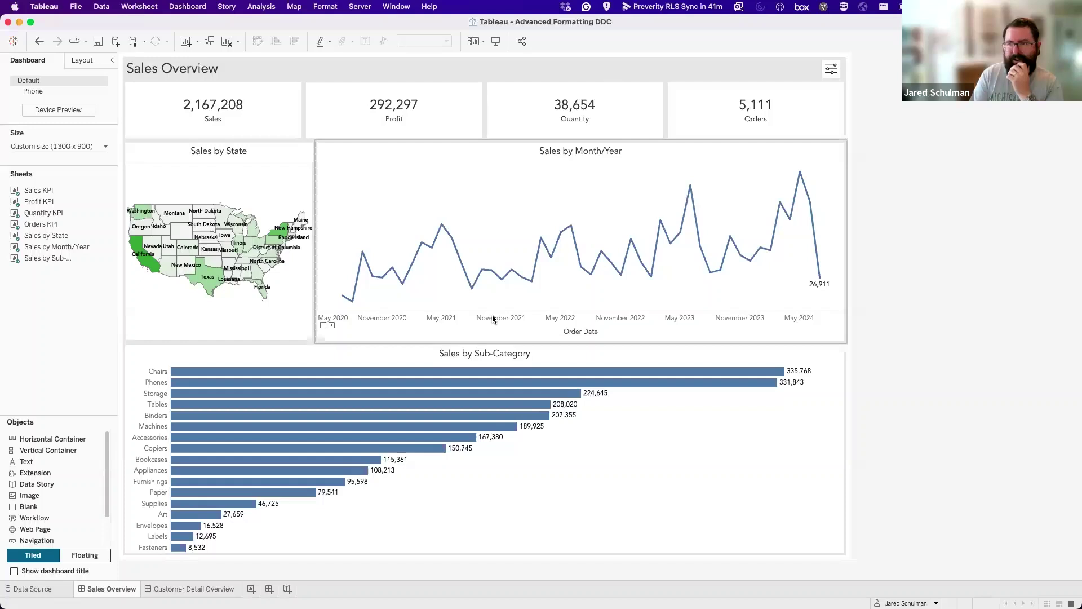
{"action": "left_click", "coordinate": [216, 371]}
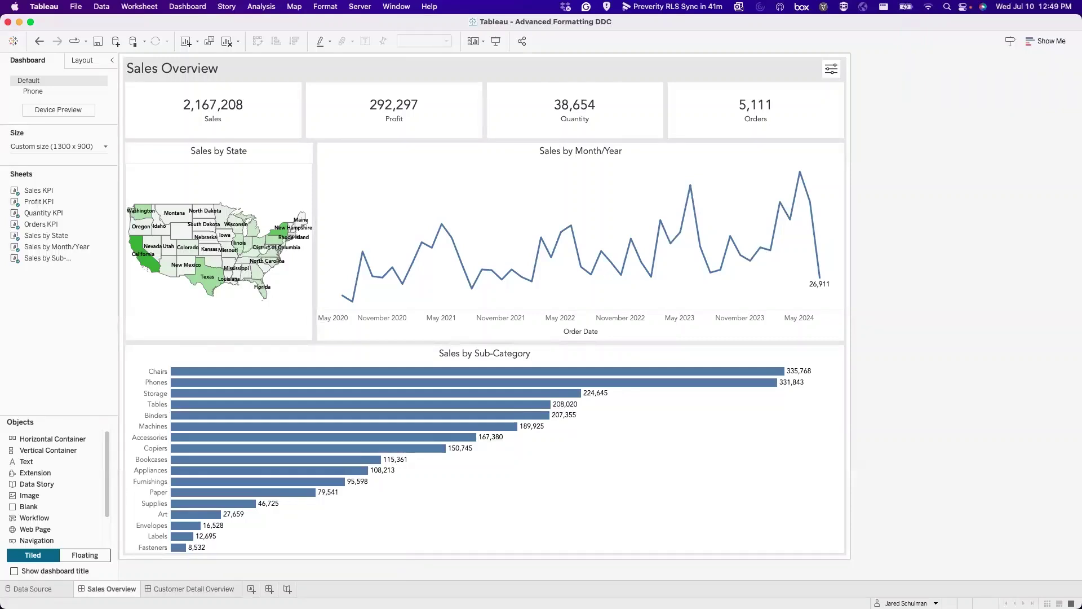
- Switch to Finder and open Preferences.tps from the My Tableau Repository folder in TextEdit
{"action": "key", "text": "super+Tab"}
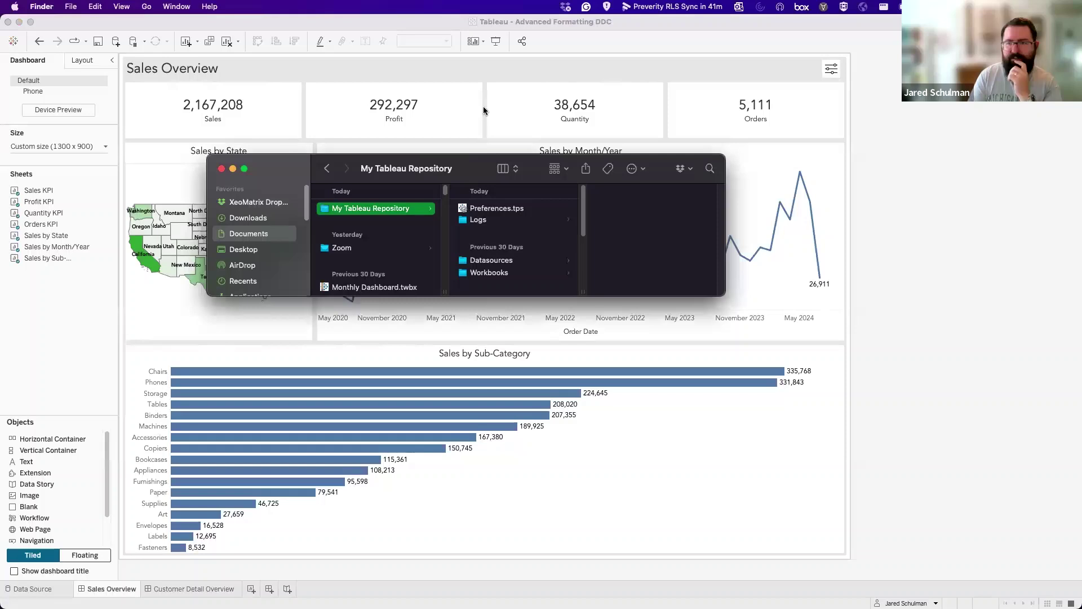
{"action": "left_click", "coordinate": [483, 210]}
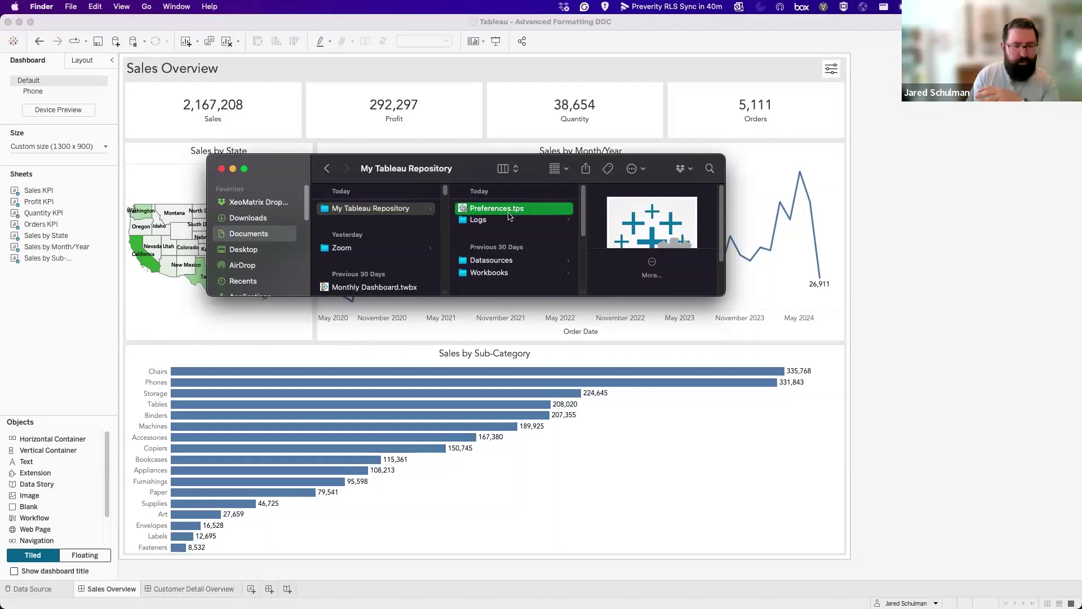
{"action": "right_click", "coordinate": [509, 216]}
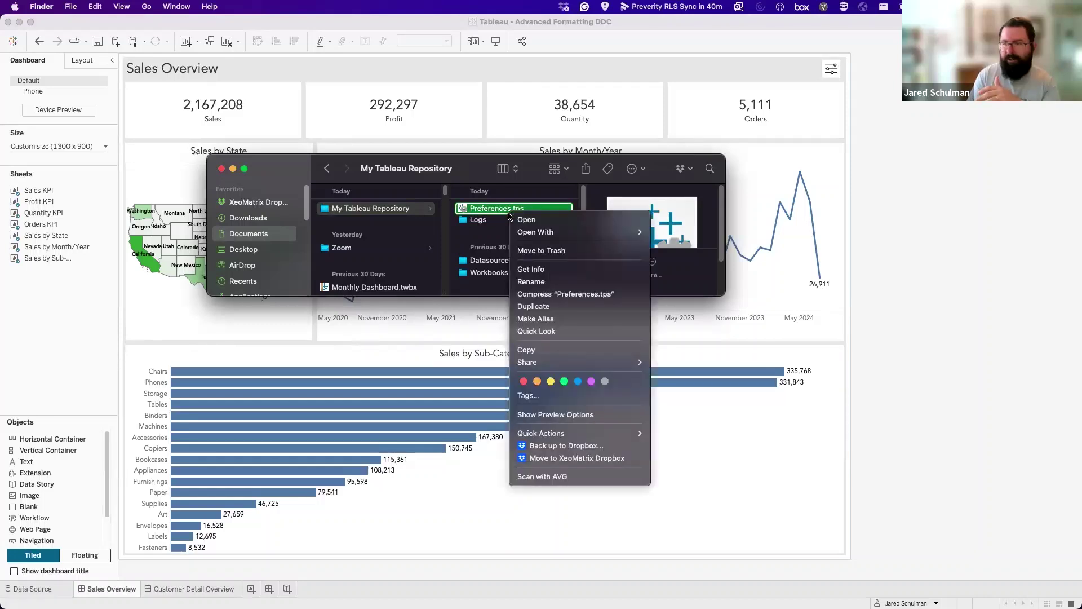
{"action": "mouse_move", "coordinate": [537, 231]}
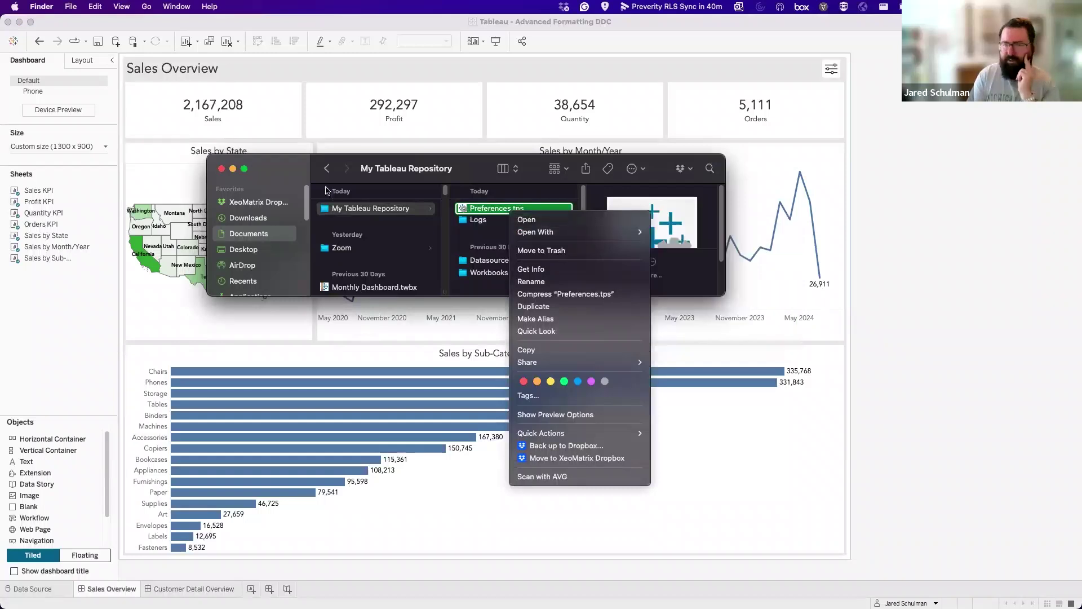
{"action": "left_click", "coordinate": [292, 182]}
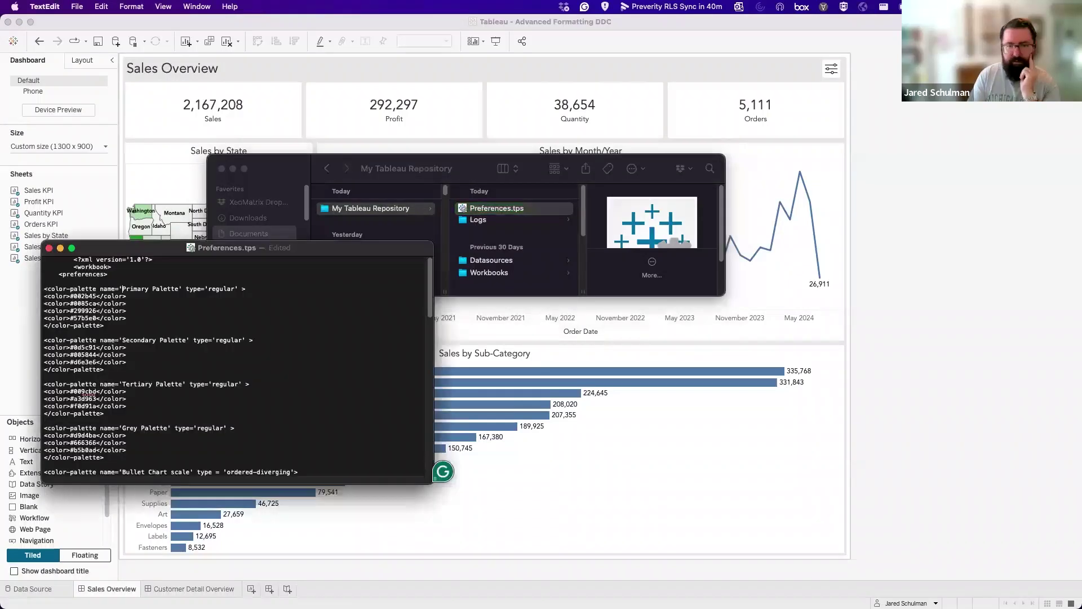
- Examine the Preferences.tps structure, including the opening and closing tags, the named color palettes and their hex color entries
{"action": "scroll", "coordinate": [170, 316], "scroll_direction": "down", "scroll_amount": 2}
{"action": "scroll", "coordinate": [124, 287], "scroll_direction": "up", "scroll_amount": 2}
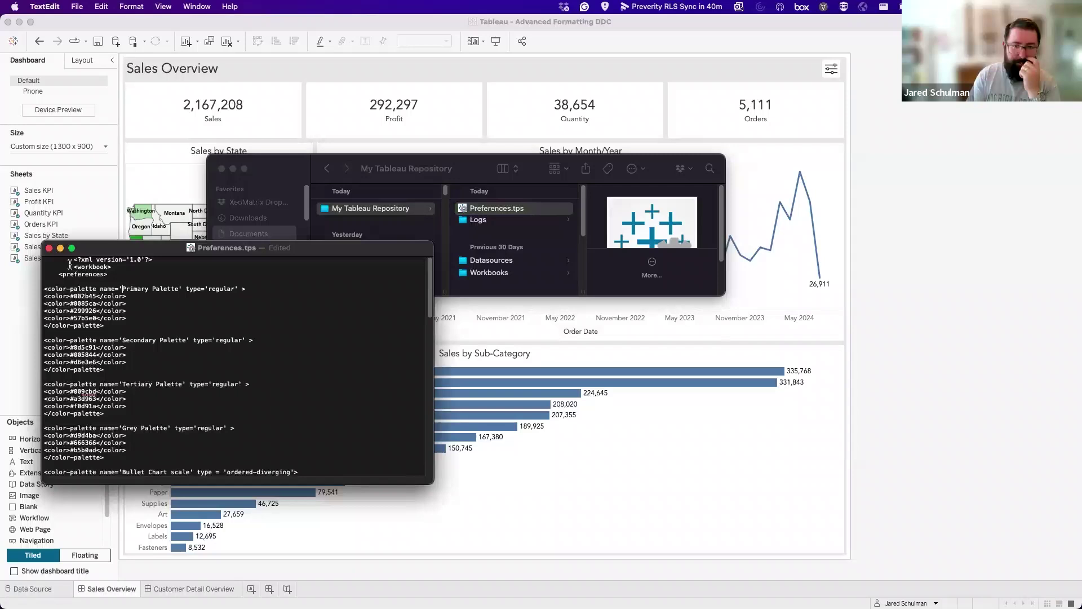
{"action": "left_click_drag", "start_coordinate": [73, 260], "coordinate": [159, 274]}
{"action": "scroll", "coordinate": [150, 394], "scroll_direction": "down", "scroll_amount": 15}
{"action": "scroll", "coordinate": [146, 421], "scroll_direction": "down", "scroll_amount": 10}
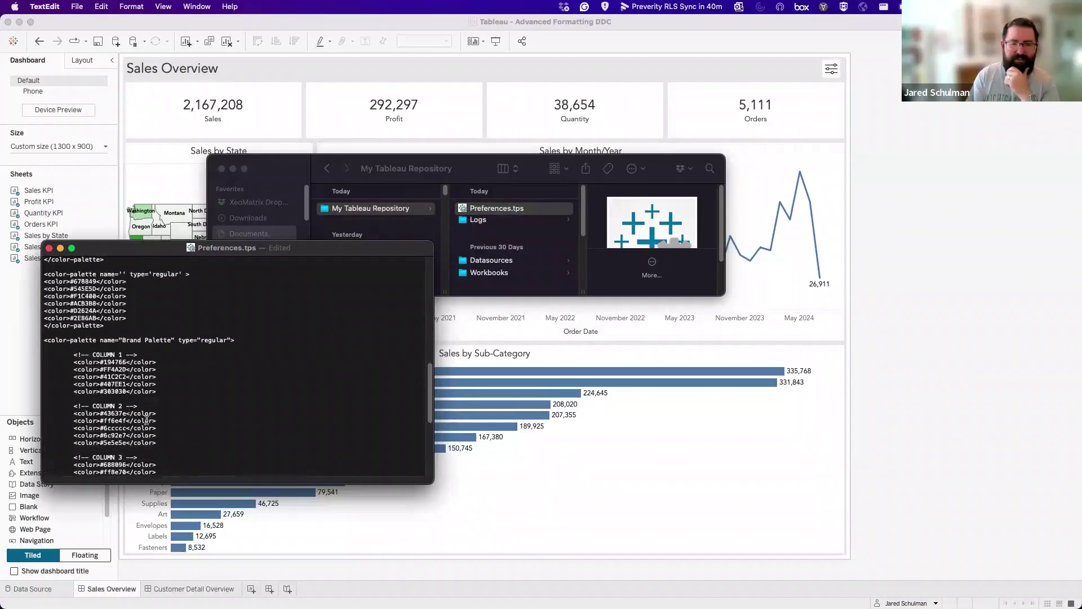
{"action": "left_click_drag", "start_coordinate": [97, 472], "coordinate": [47, 464]}
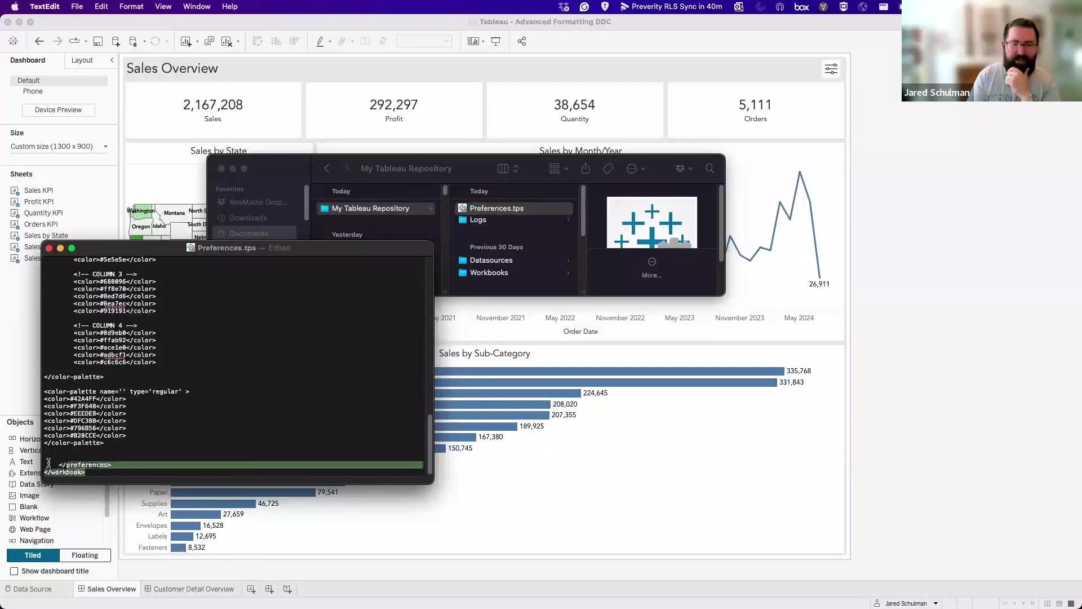
{"action": "scroll", "coordinate": [149, 453], "scroll_direction": "up", "scroll_amount": 15}
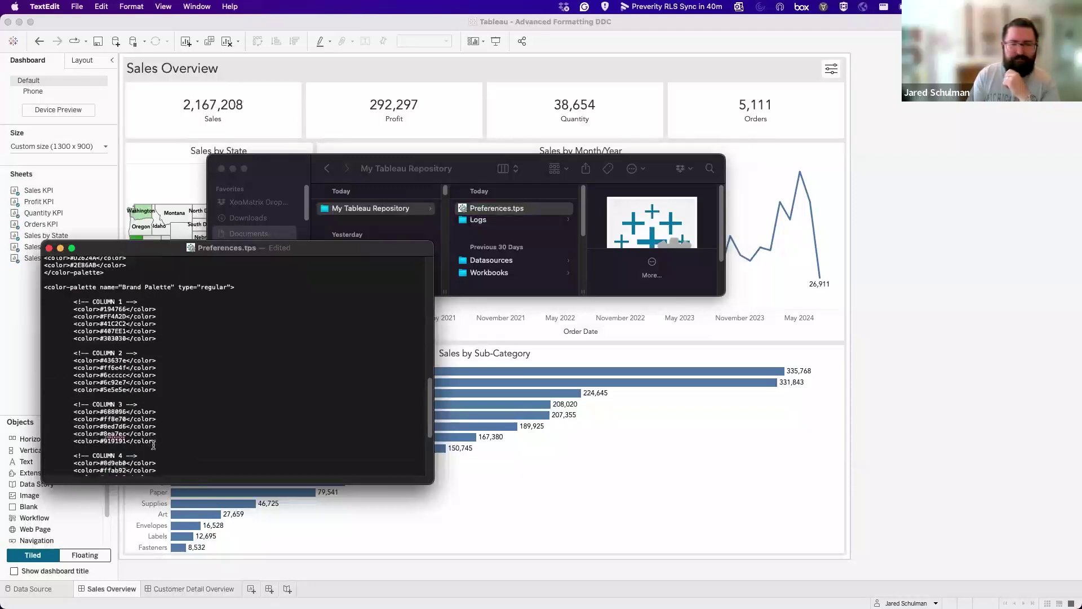
{"action": "scroll", "coordinate": [146, 406], "scroll_direction": "up", "scroll_amount": 5}
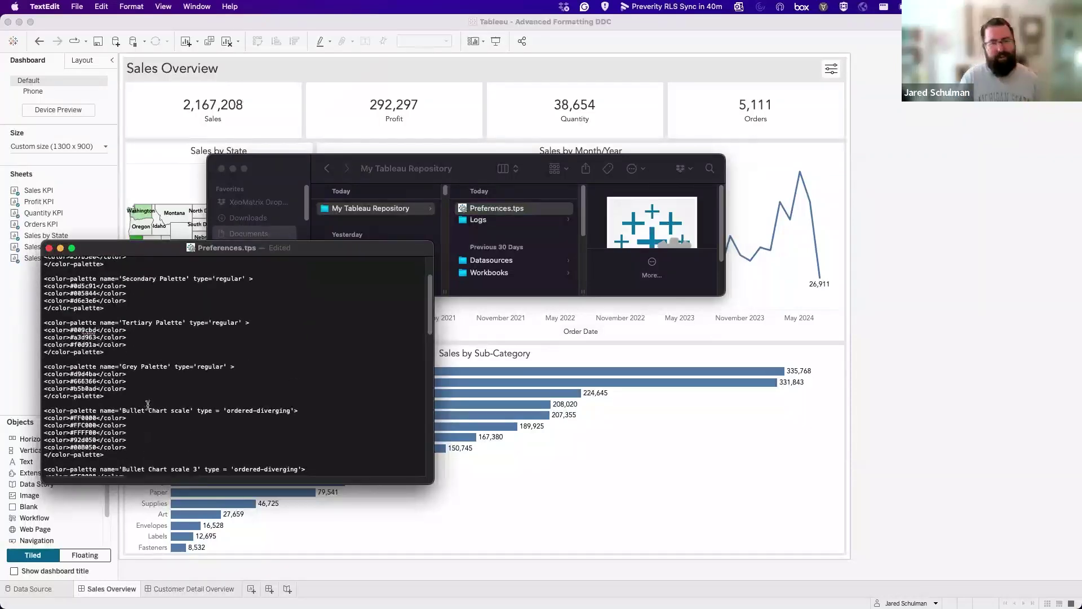
{"action": "scroll", "coordinate": [141, 385], "scroll_direction": "up", "scroll_amount": 2}
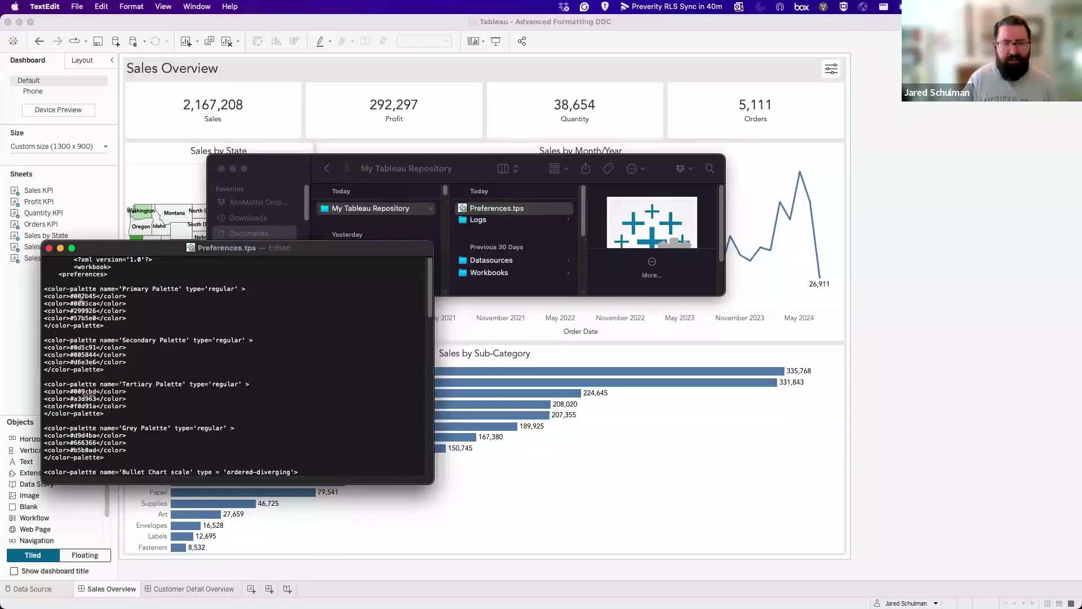
{"action": "left_click_drag", "start_coordinate": [71, 296], "coordinate": [97, 296]}
{"action": "left_click", "coordinate": [55, 298]}
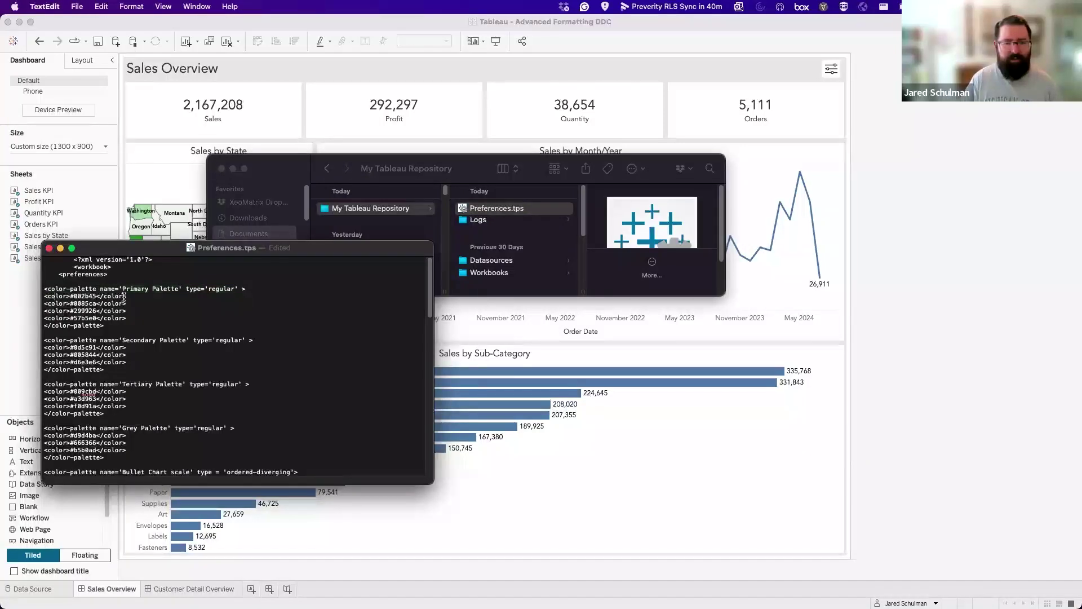
{"action": "left_click", "coordinate": [127, 297]}
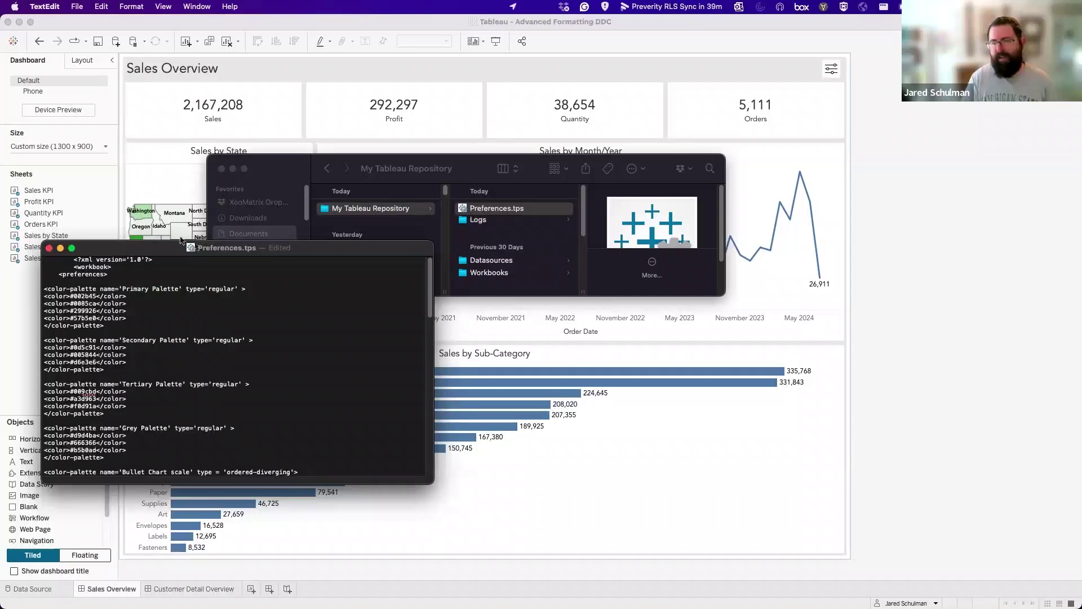
- Switch back to Tableau and open the Sales by State worksheet from the Sales Overview dashboard
{"action": "left_click", "coordinate": [19, 330]}
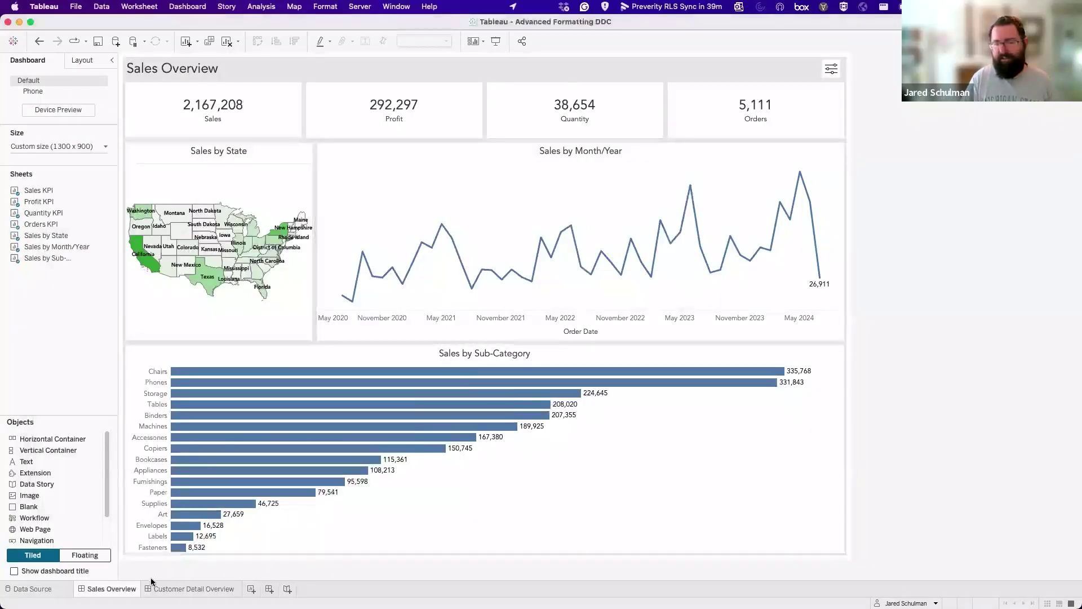
{"action": "left_click", "coordinate": [237, 316]}
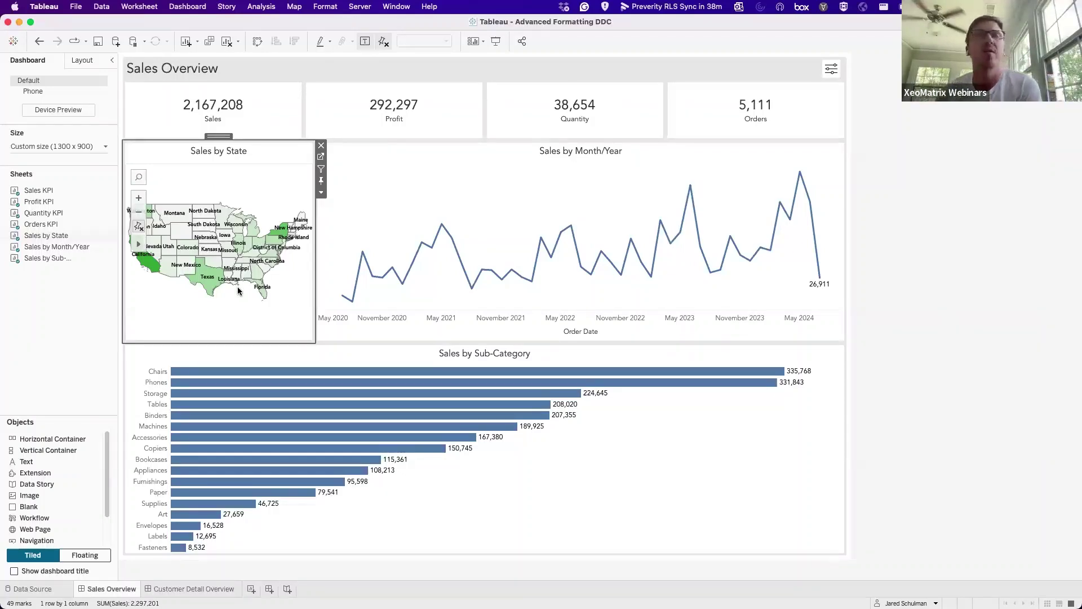
{"action": "left_click", "coordinate": [321, 158]}
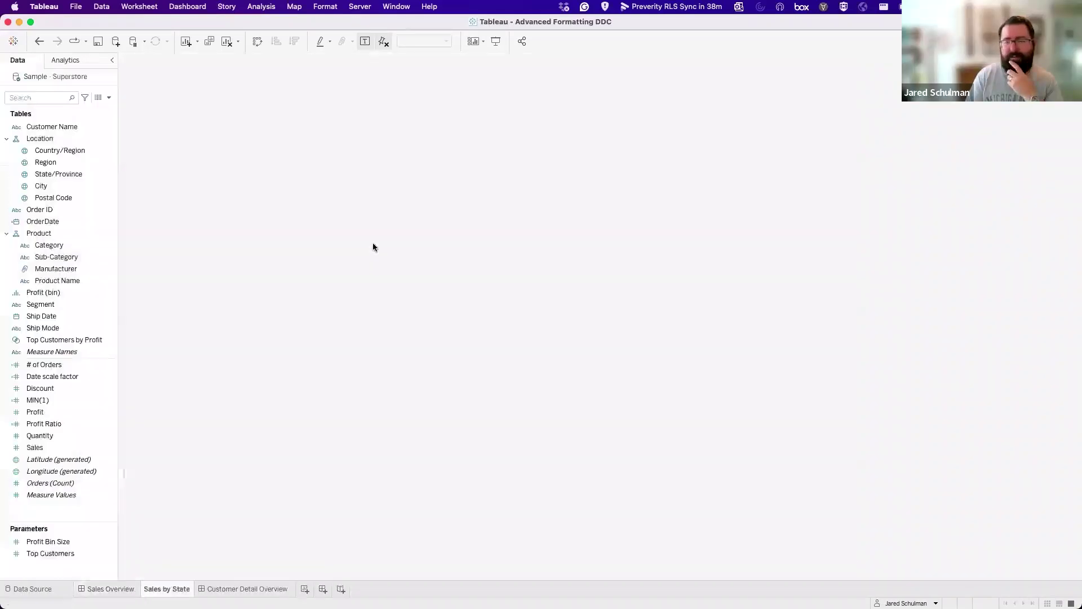
- Change the map's Sales color scale to a custom sequential blue sampled with the eyedropper from the State/Province pill
{"action": "left_click", "coordinate": [1070, 111]}
{"action": "left_click", "coordinate": [1001, 139]}
{"action": "left_click", "coordinate": [643, 278]}
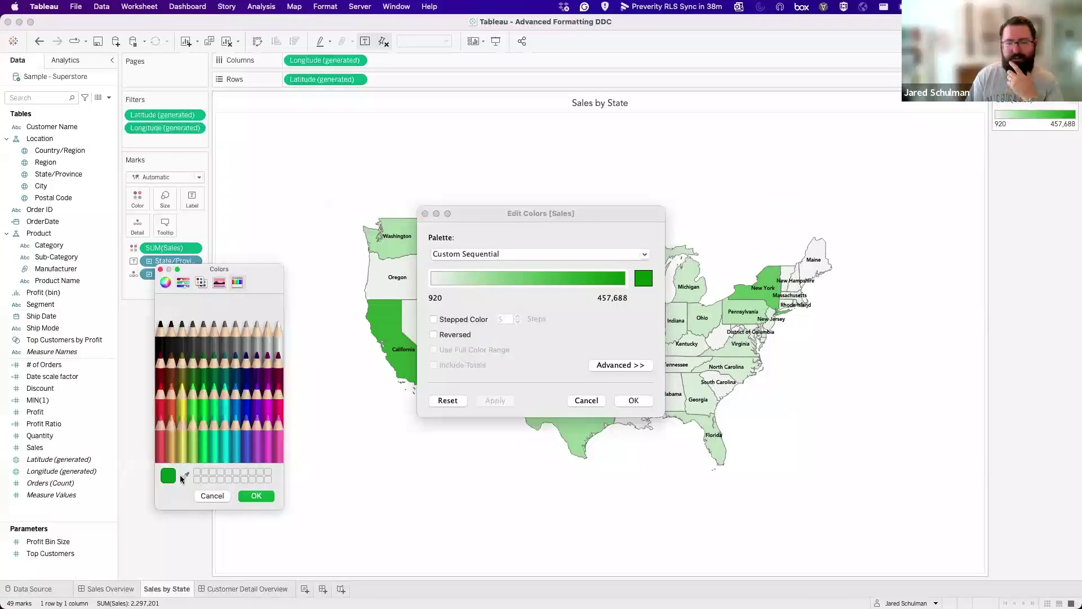
{"action": "left_click", "coordinate": [185, 476]}
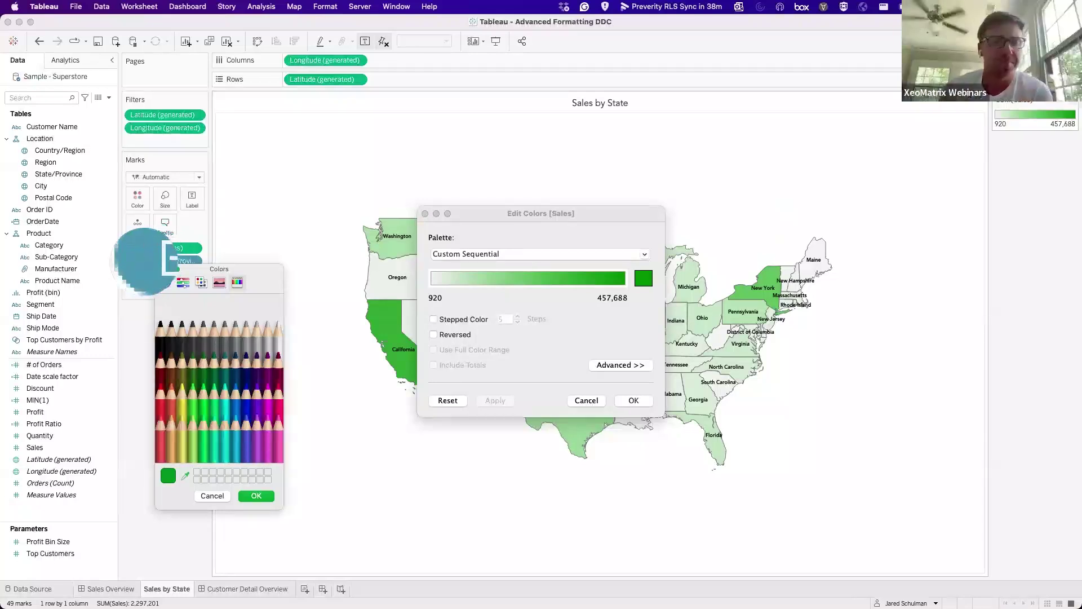
{"action": "left_click", "coordinate": [166, 251]}
{"action": "left_click", "coordinate": [262, 498]}
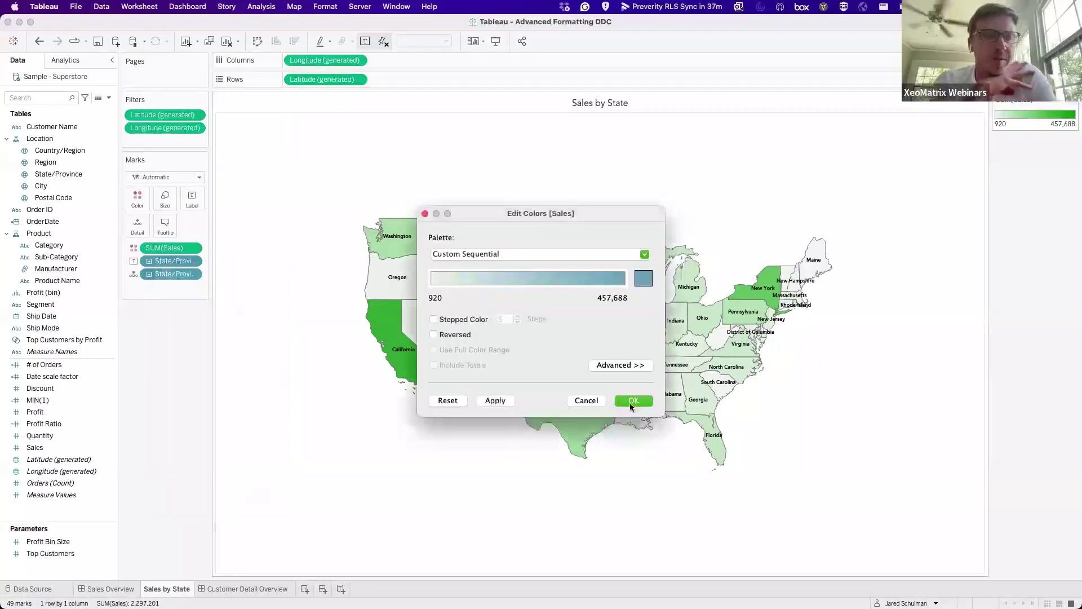
{"action": "left_click", "coordinate": [631, 400]}
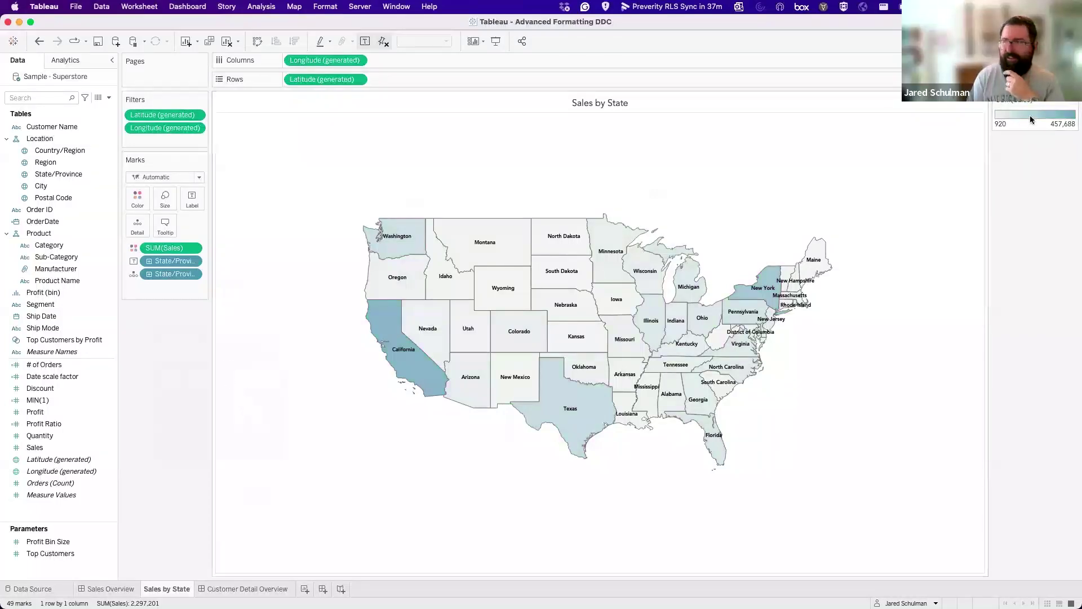
- Reopen the color picker for the map's Sales scale and try its eyedropper and current color swatch
{"action": "left_click", "coordinate": [1072, 100]}
{"action": "left_click", "coordinate": [1059, 107]}
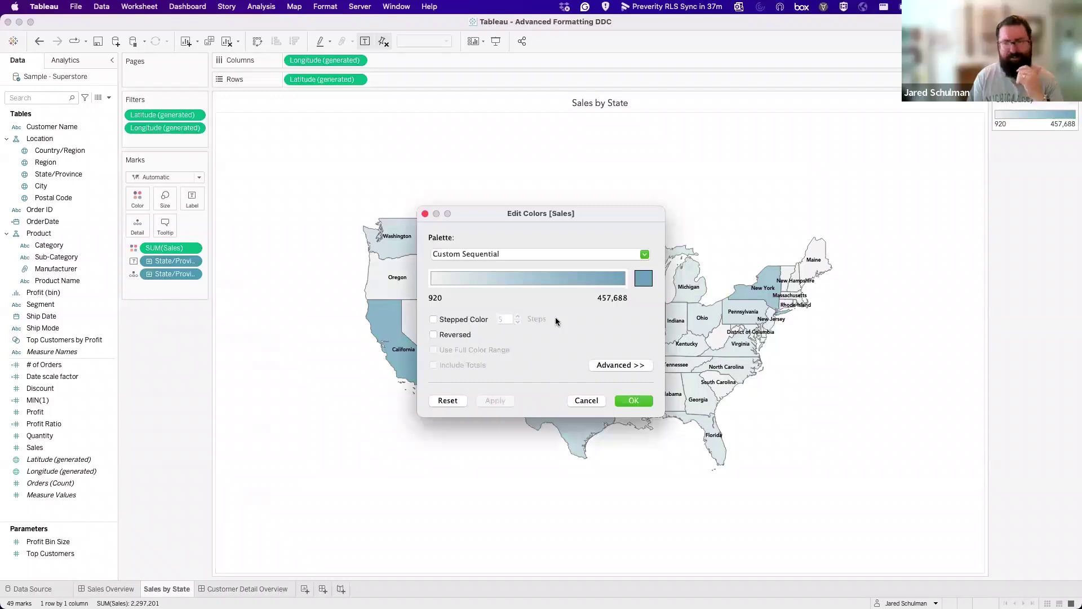
{"action": "left_click", "coordinate": [643, 278]}
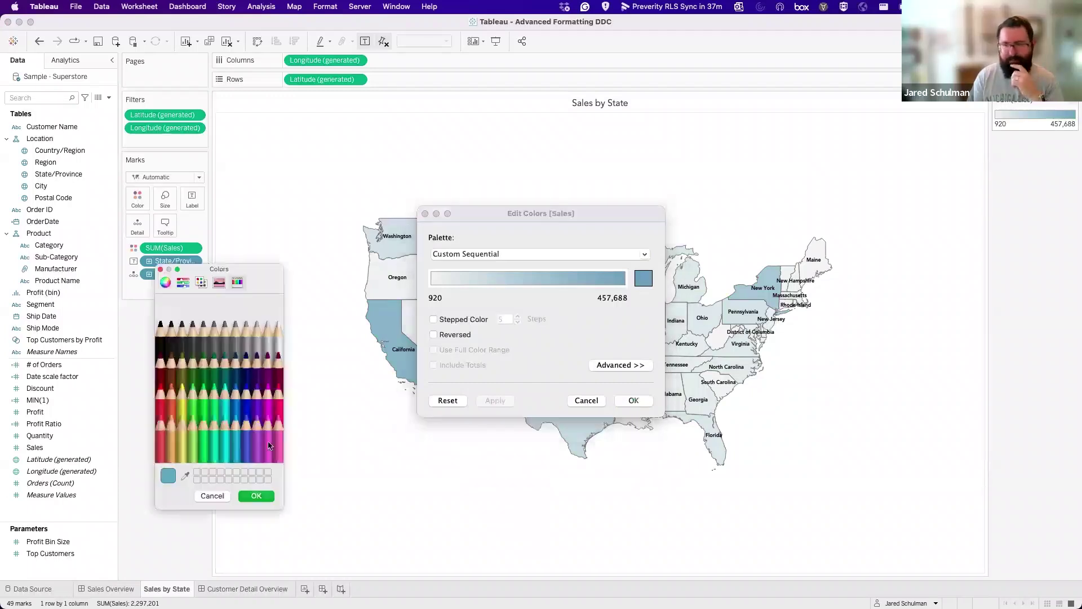
{"action": "left_click", "coordinate": [185, 476]}
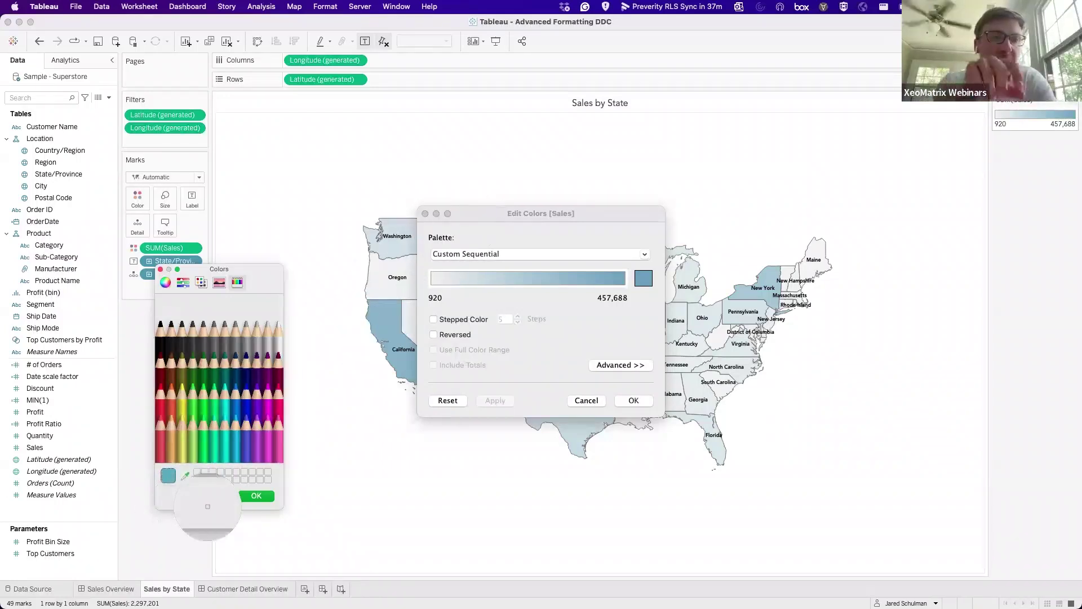
{"action": "key", "text": "Escape"}
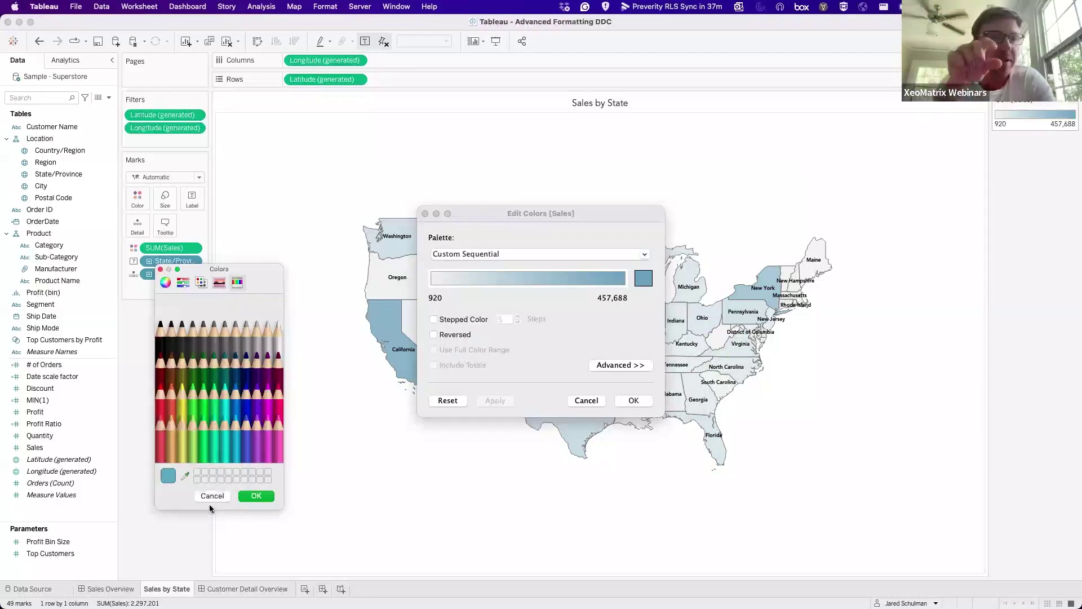
{"action": "left_click", "coordinate": [169, 477]}
{"action": "left_click_drag", "start_coordinate": [170, 476], "coordinate": [224, 522]}
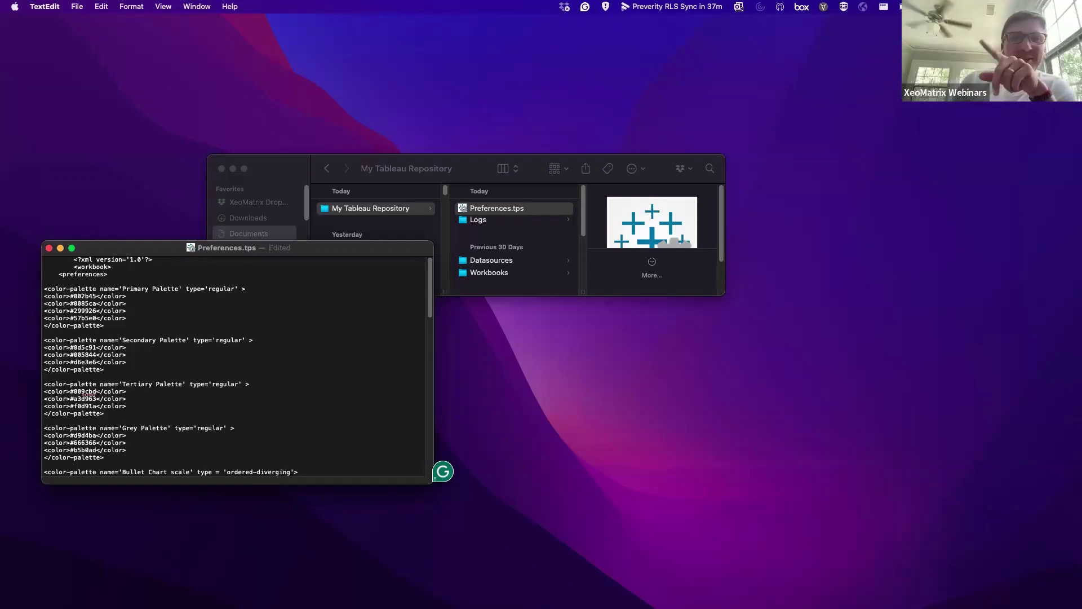
- Return to the recovered Tableau workbook and review its workbook-wide font and line formatting, including the additional line options
{"action": "key", "text": "super+Tab"}
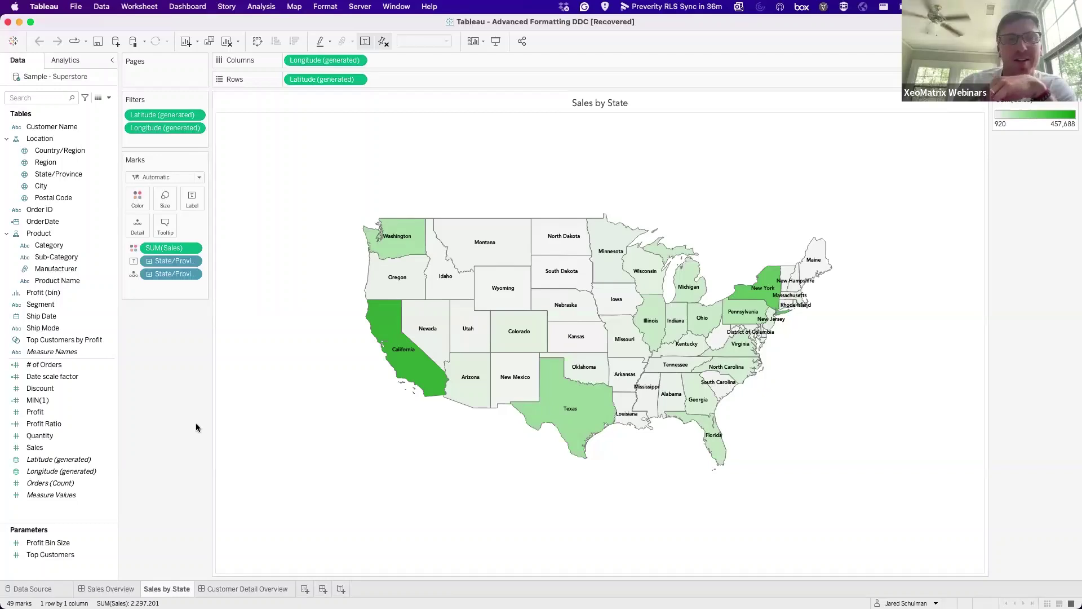
{"action": "left_click", "coordinate": [237, 7]}
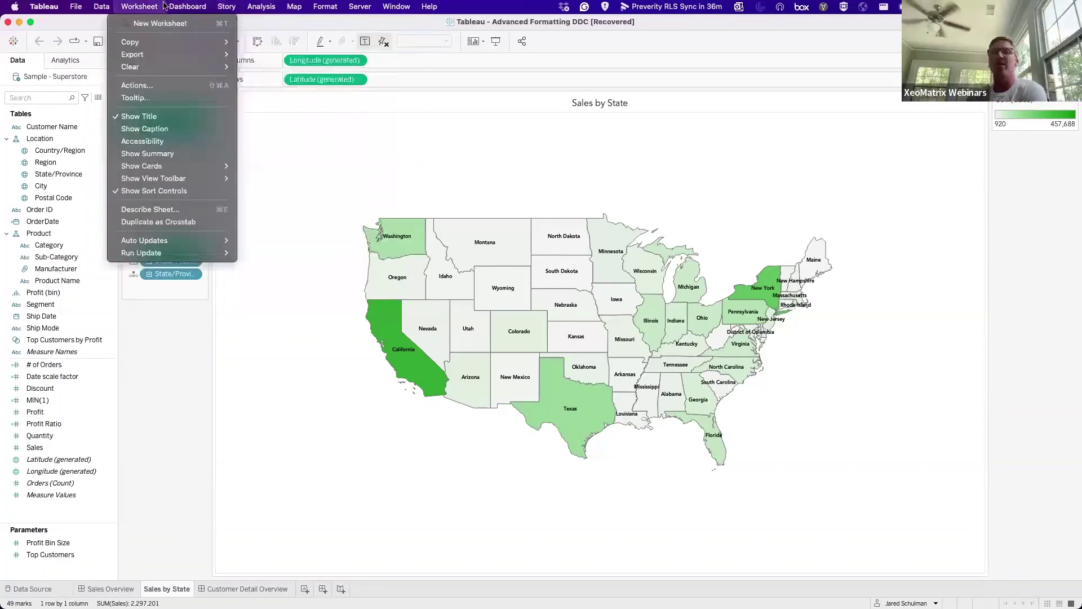
{"action": "mouse_move", "coordinate": [325, 6]}
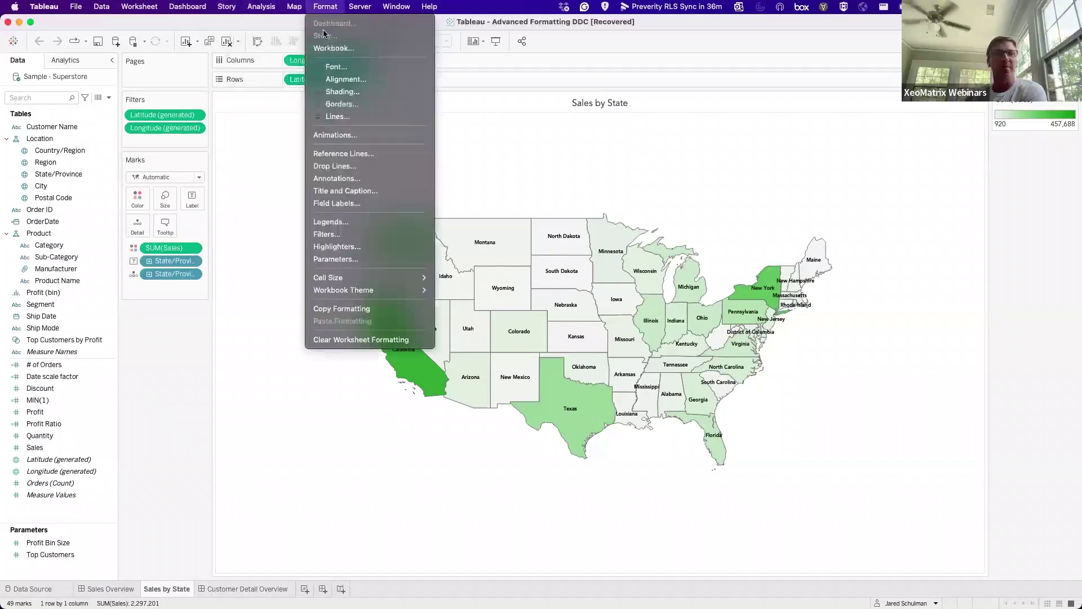
{"action": "left_click", "coordinate": [321, 48]}
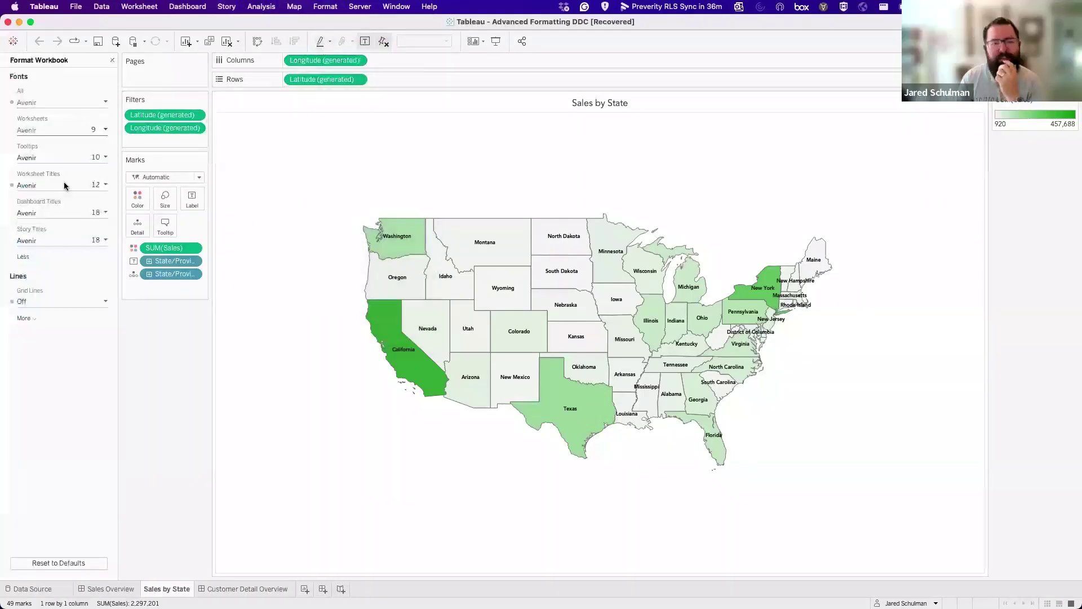
{"action": "left_click", "coordinate": [32, 320]}
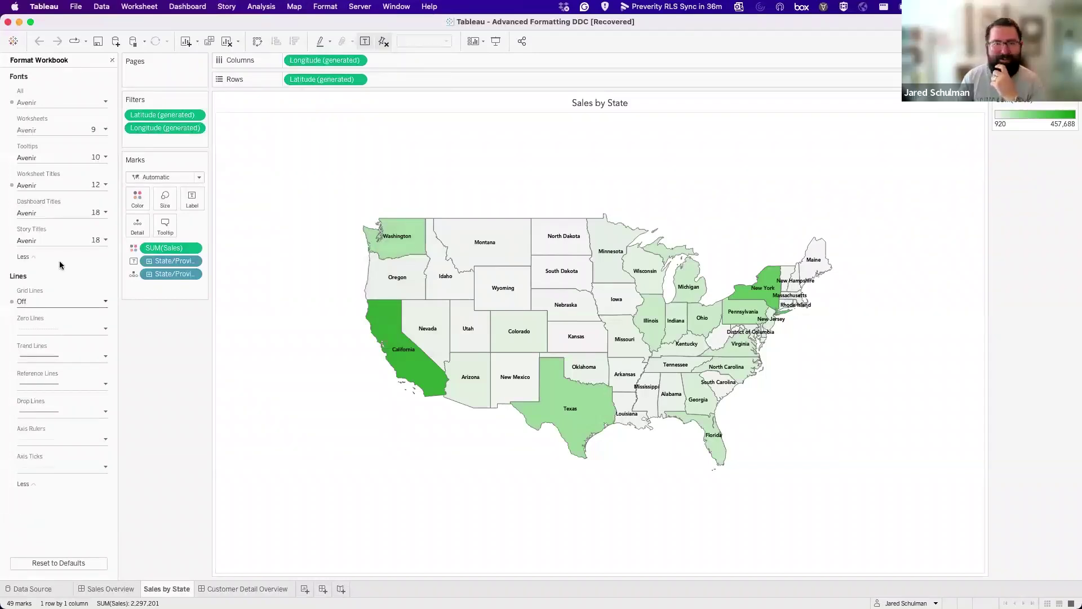
{"action": "left_click", "coordinate": [111, 59]}
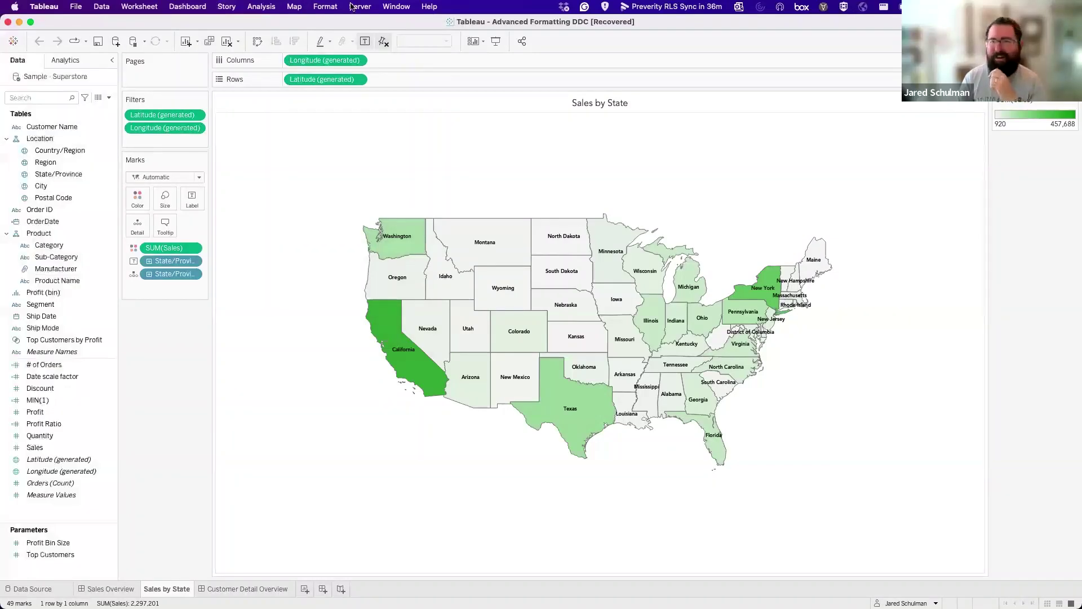
- Look through the formatting commands for the Sales by State worksheet, including the workbook-wide formatting and the shading settings
{"action": "left_click", "coordinate": [330, 6]}
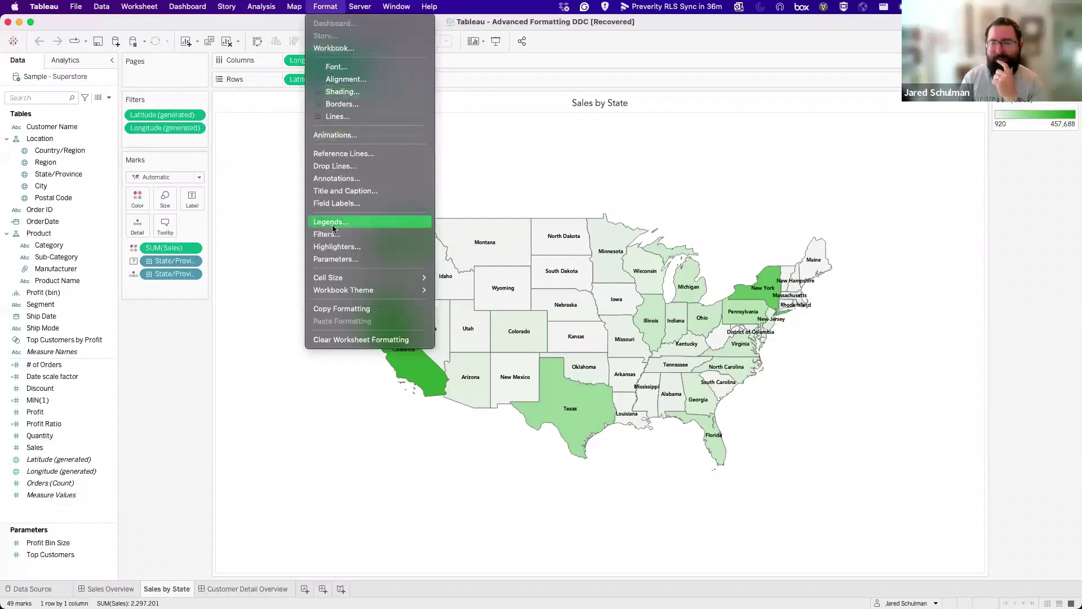
{"action": "mouse_move", "coordinate": [347, 296]}
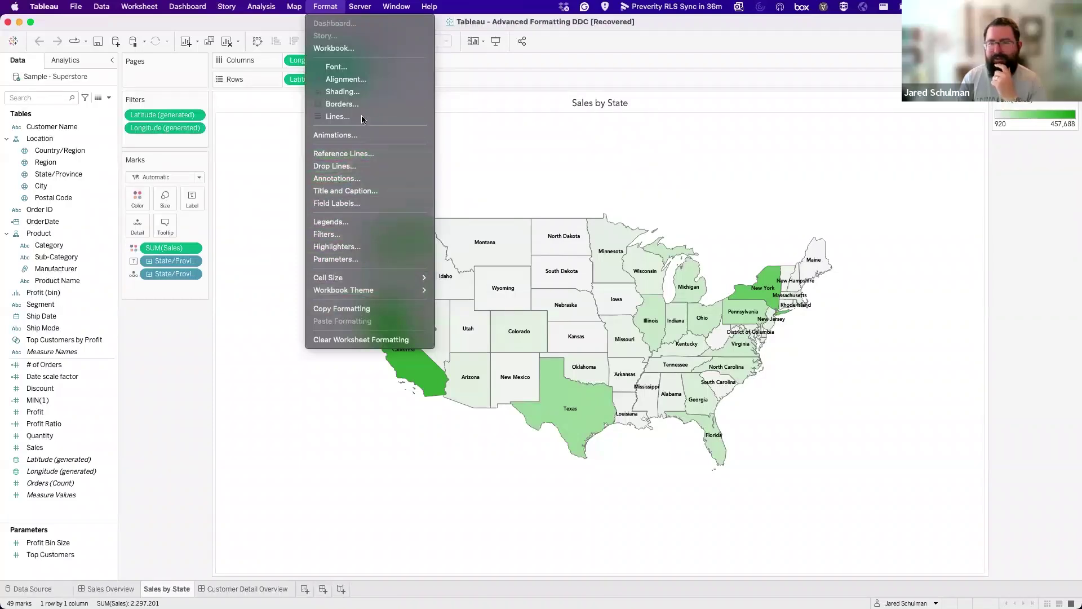
{"action": "left_click", "coordinate": [349, 47]}
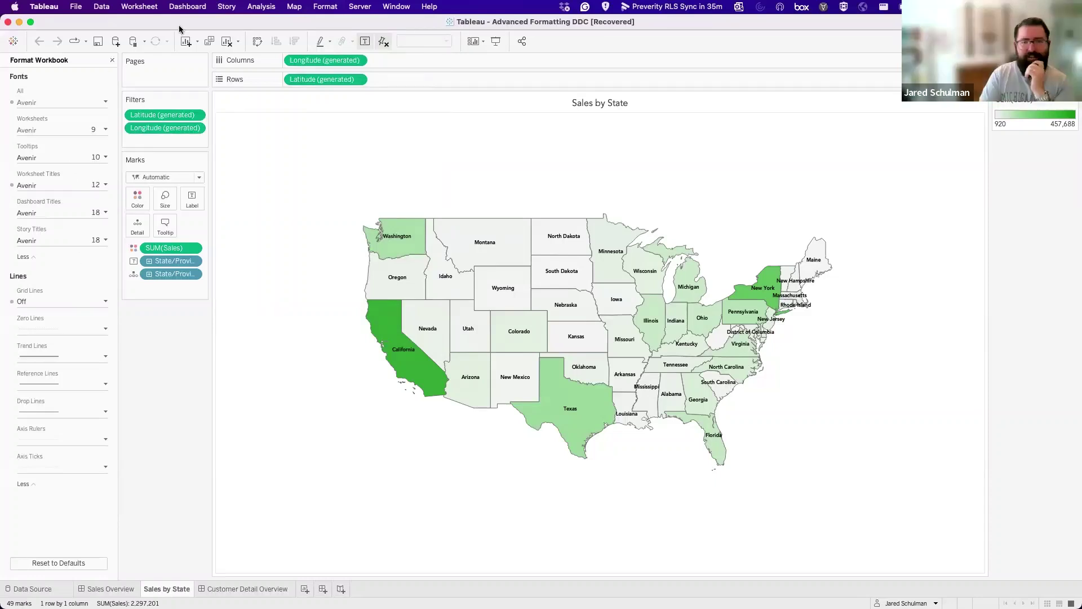
{"action": "left_click", "coordinate": [322, 6]}
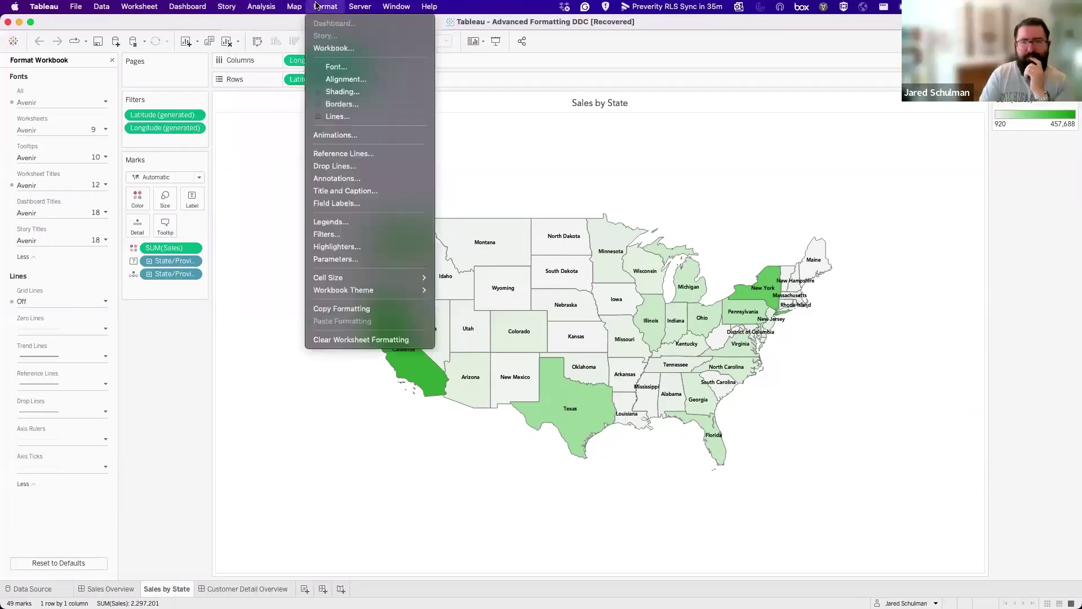
{"action": "left_click", "coordinate": [341, 91]}
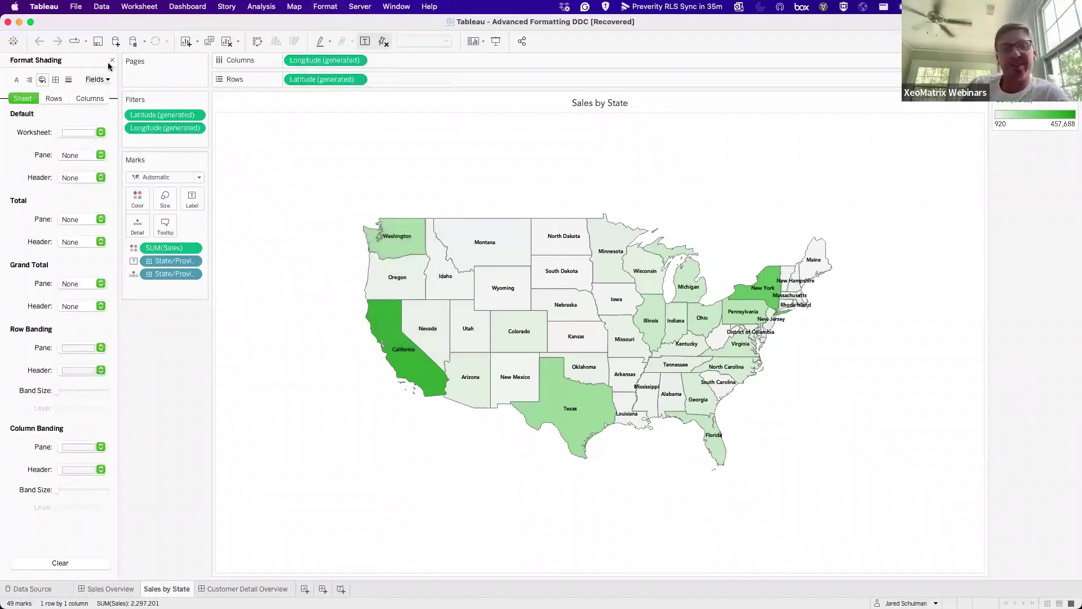
{"action": "left_click", "coordinate": [112, 60]}
{"action": "left_click", "coordinate": [261, 6]}
{"action": "mouse_move", "coordinate": [303, 9]}
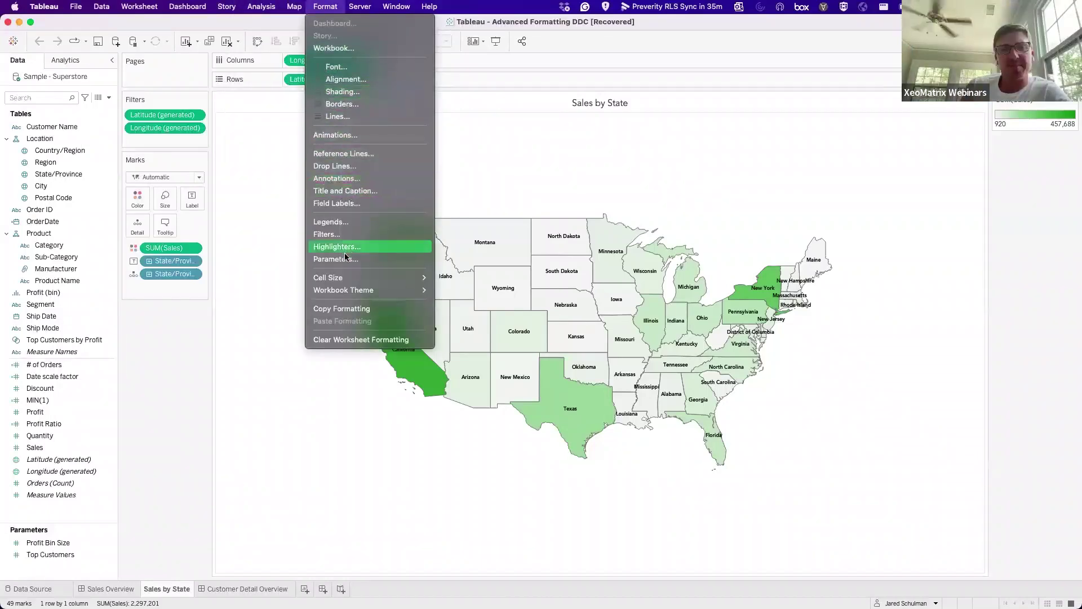
- Set the background map style of the Sales by State map to Dark
{"action": "left_click", "coordinate": [323, 340]}
{"action": "right_click", "coordinate": [323, 340]}
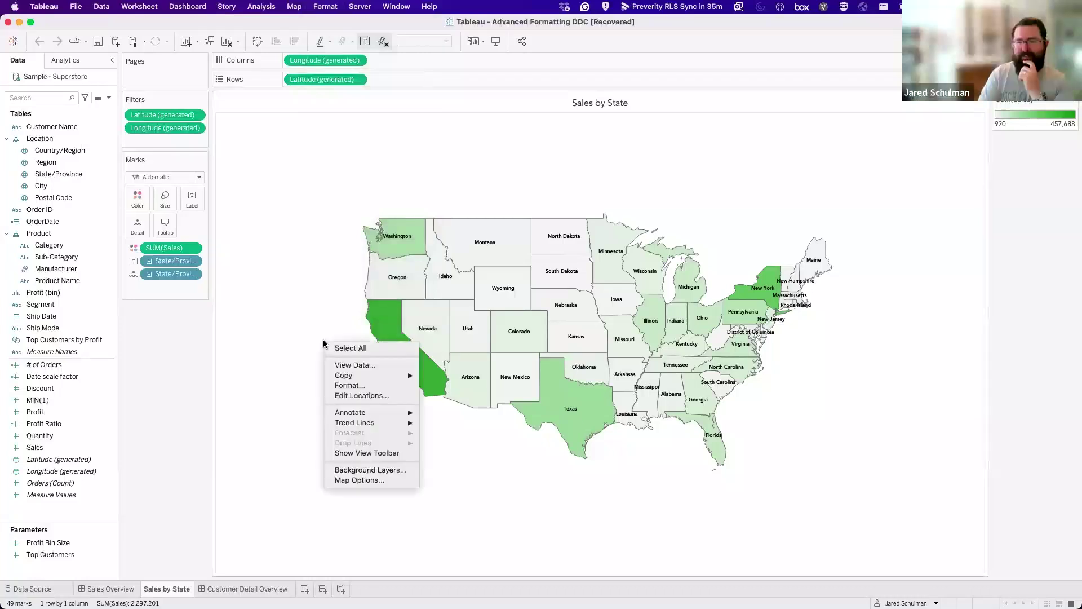
{"action": "left_click", "coordinate": [310, 281]}
{"action": "right_click", "coordinate": [310, 282]}
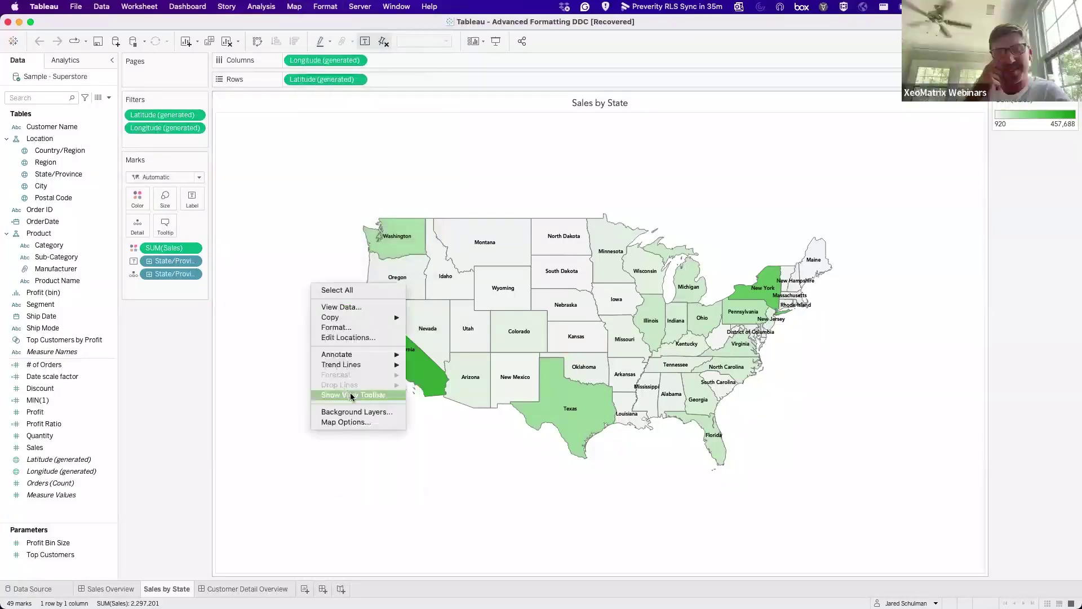
{"action": "left_click", "coordinate": [346, 412]}
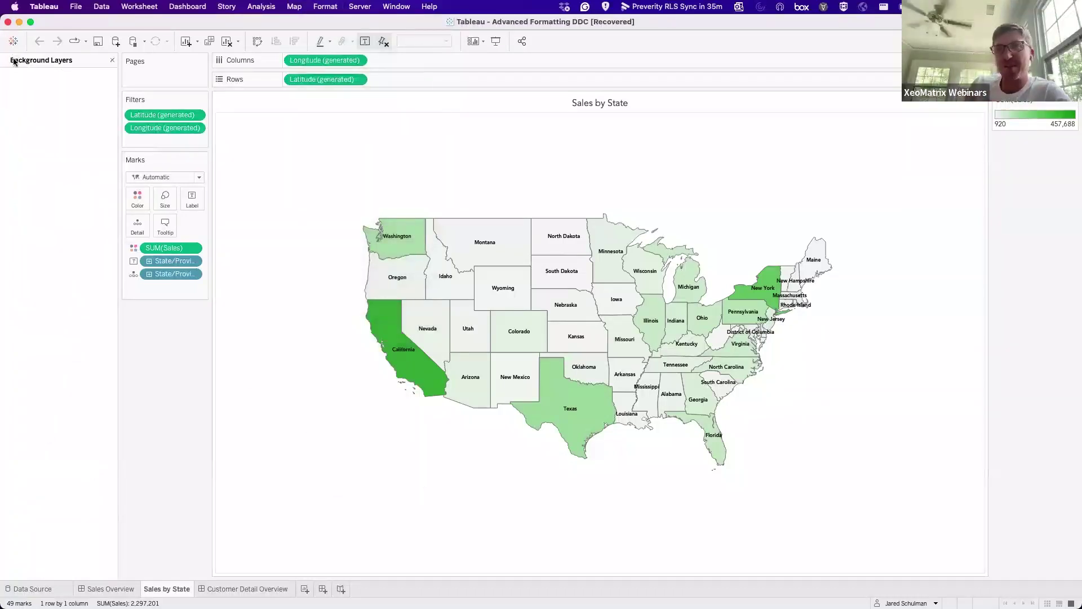
{"action": "left_click", "coordinate": [60, 113]}
{"action": "left_click", "coordinate": [70, 150]}
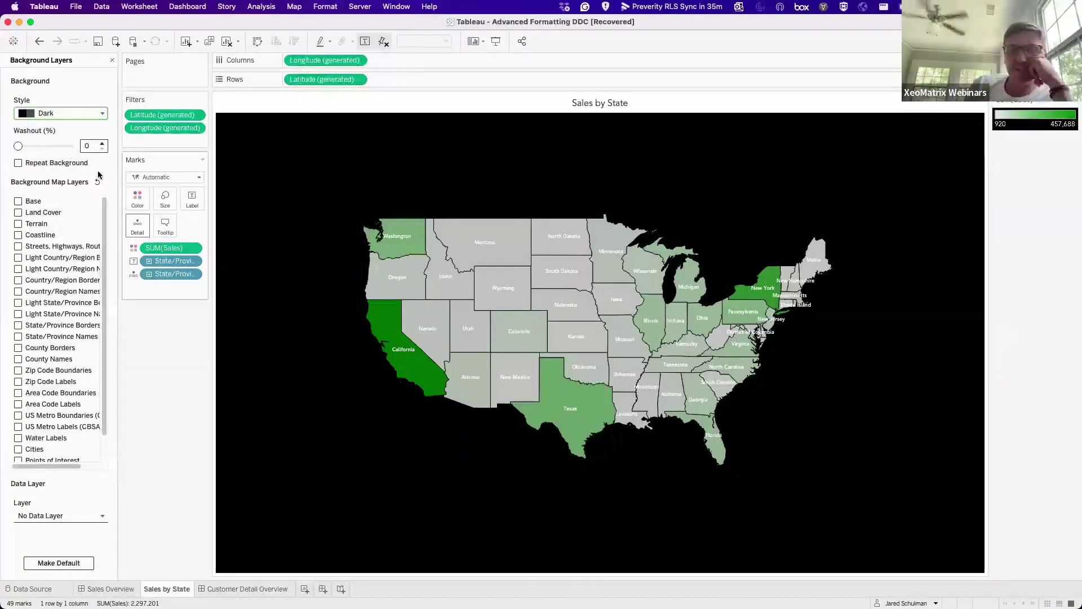
{"action": "left_click", "coordinate": [112, 61]}
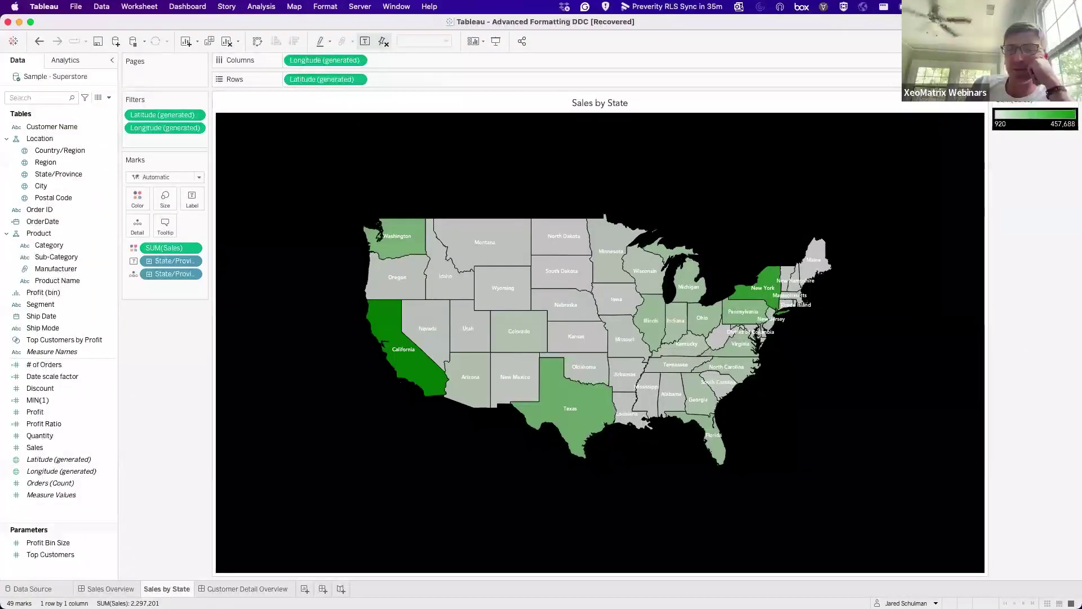
- Change the map's custom sequential Sales color to Grape purple and lower the mark opacity to 47%
{"action": "left_click", "coordinate": [1068, 103]}
{"action": "left_click", "coordinate": [1065, 111]}
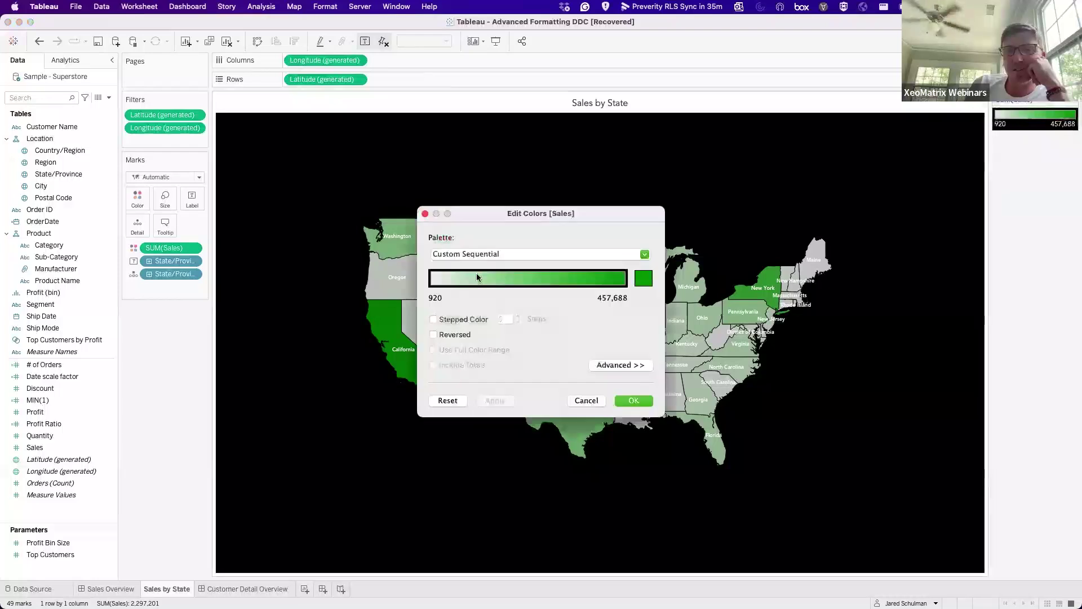
{"action": "left_click", "coordinate": [644, 279]}
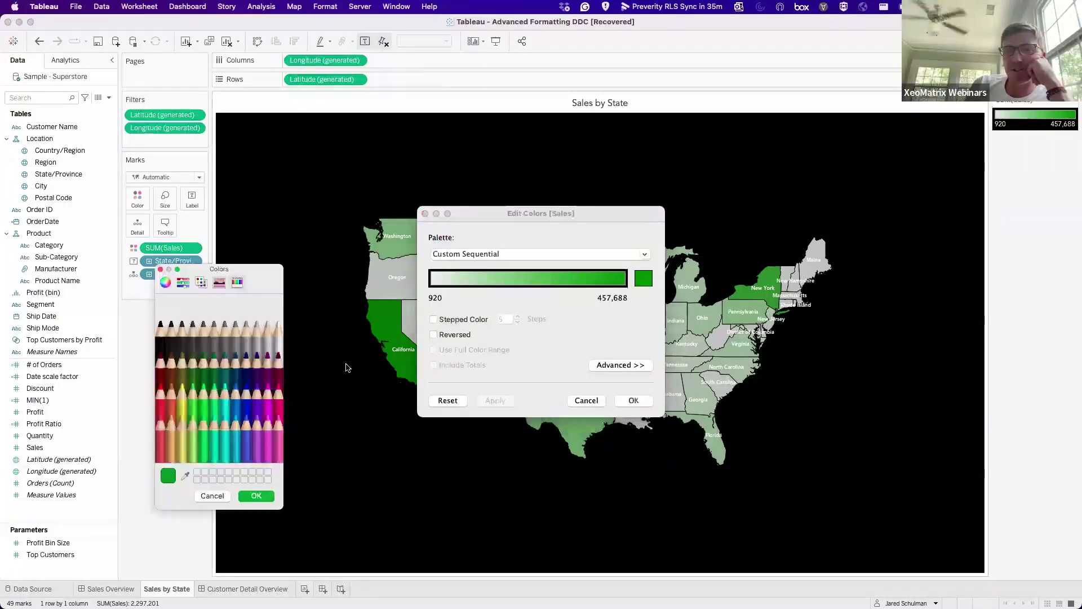
{"action": "left_click", "coordinate": [256, 401]}
{"action": "left_click", "coordinate": [256, 496]}
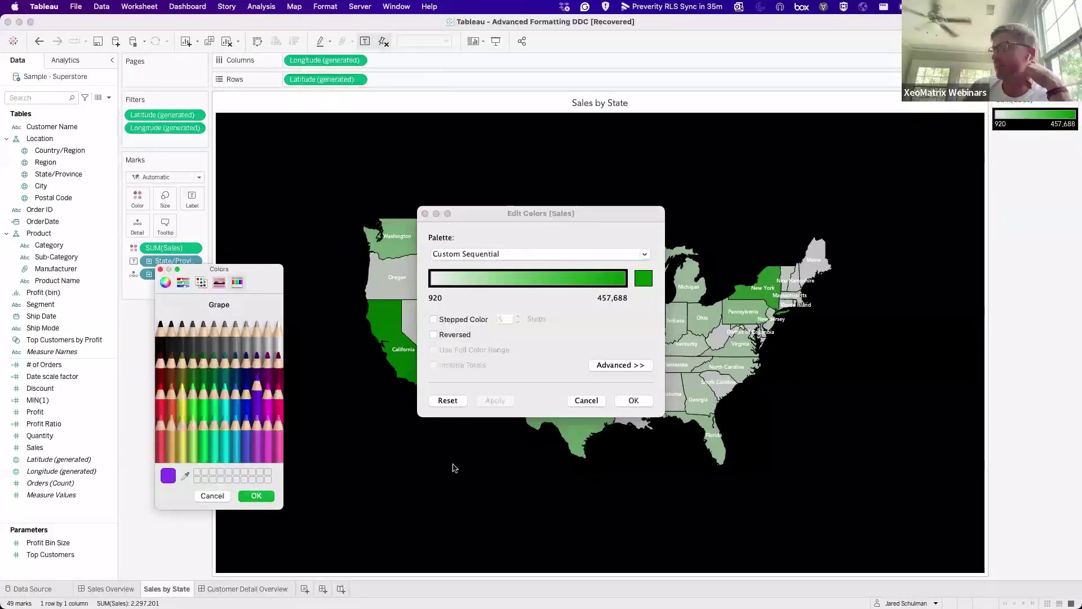
{"action": "key", "text": "Return"}
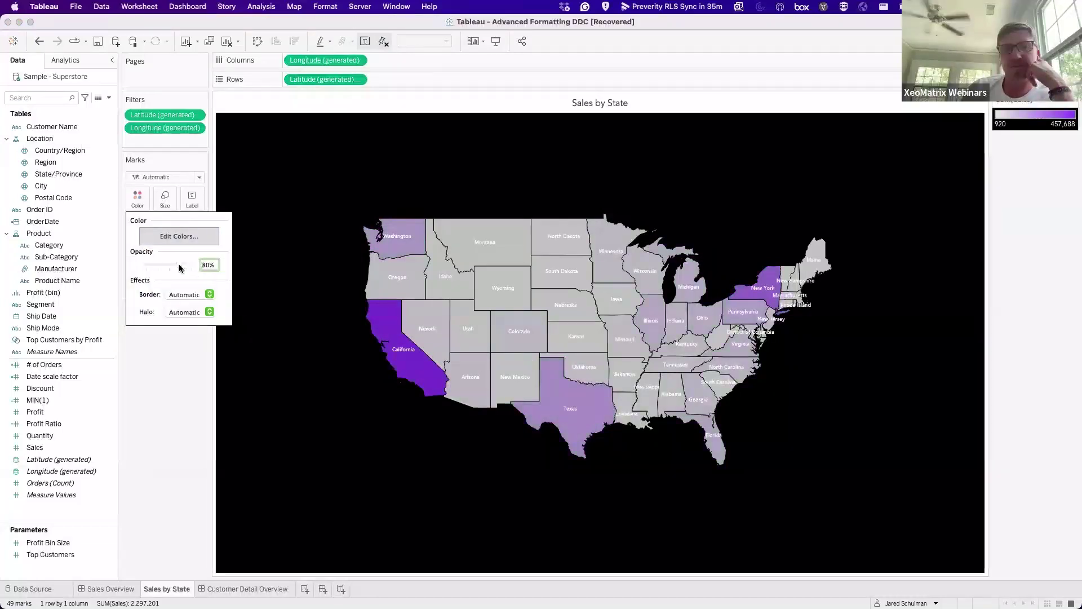
{"action": "left_click_drag", "start_coordinate": [167, 269], "coordinate": [164, 269]}
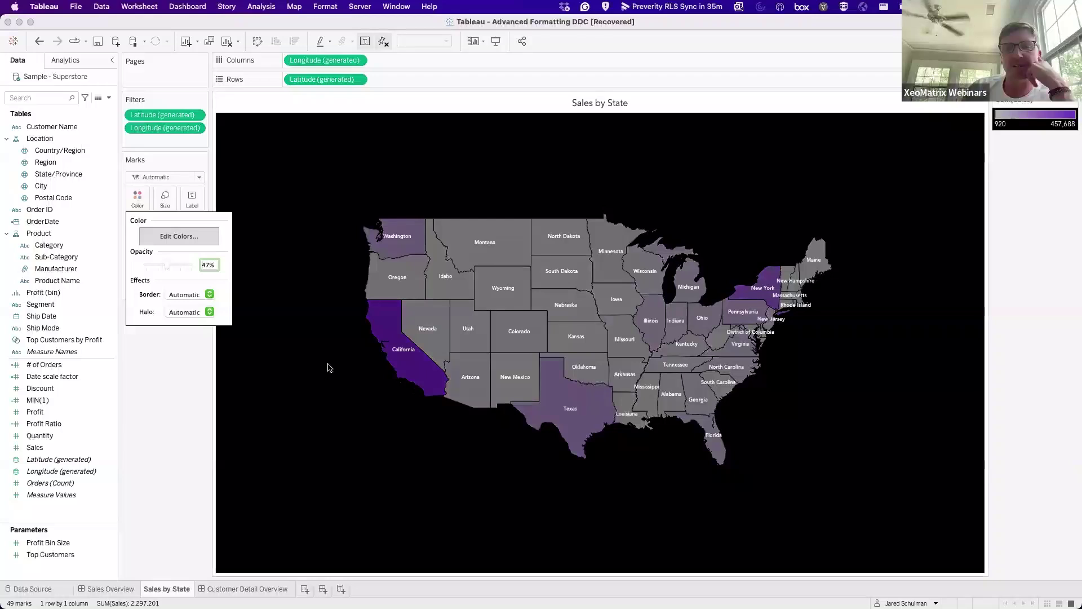
{"action": "left_click", "coordinate": [322, 362]}
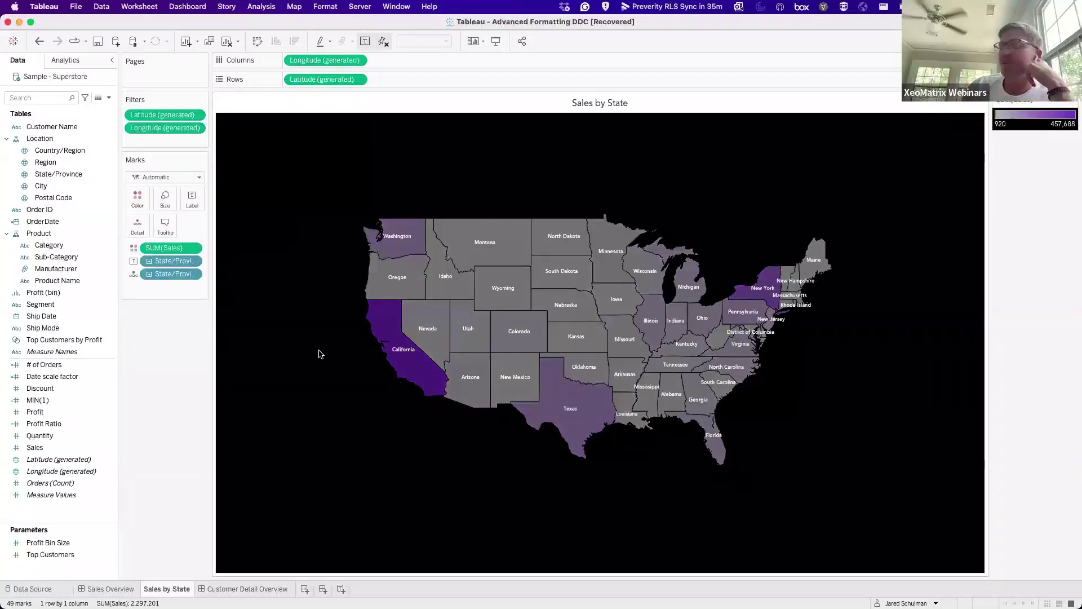
- Return to the Sales Overview dashboard and give its outermost tiled container a dark gray background
{"action": "left_click", "coordinate": [111, 588]}
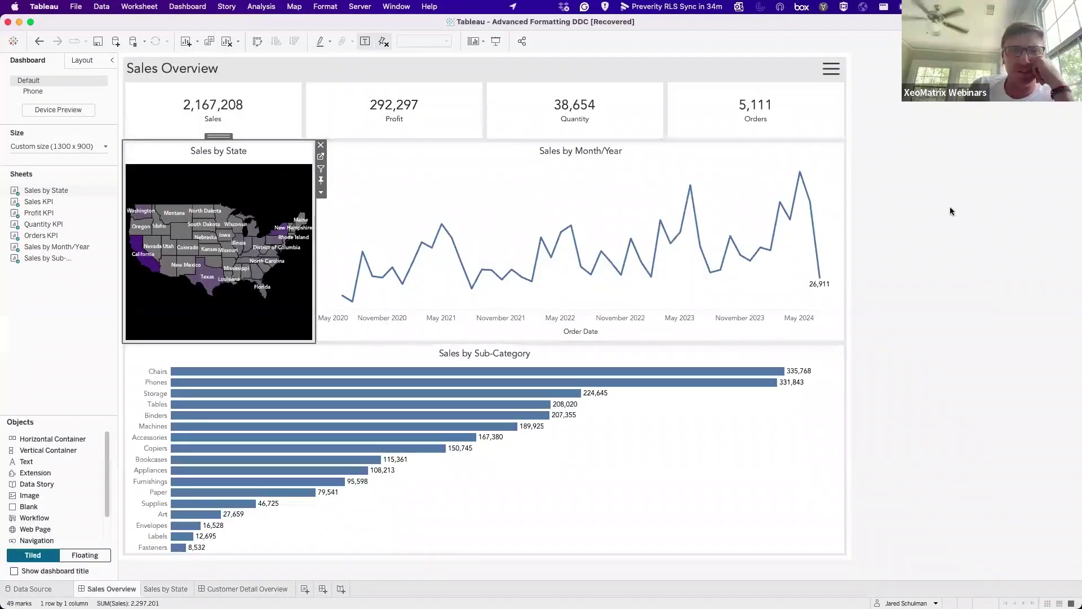
{"action": "mouse_move", "coordinate": [789, 209]}
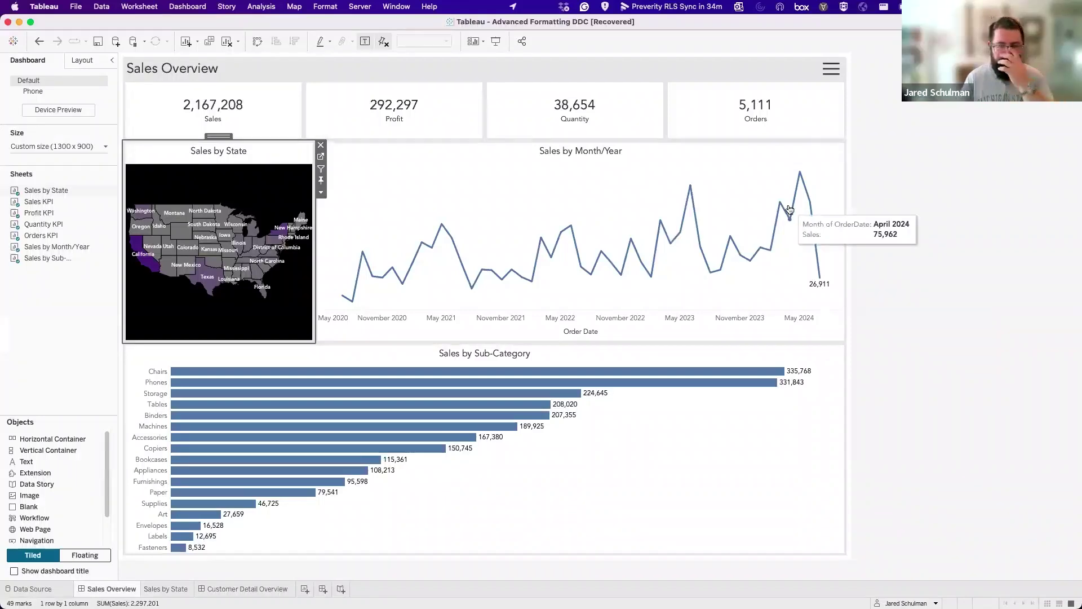
{"action": "left_click", "coordinate": [847, 245]}
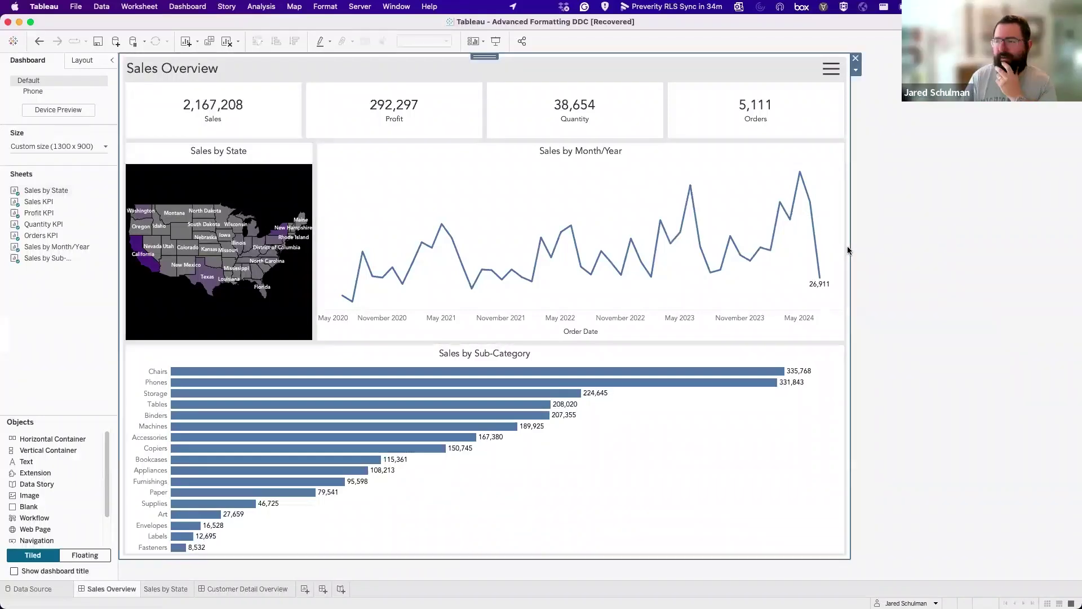
{"action": "left_click", "coordinate": [92, 62]}
{"action": "left_click", "coordinate": [71, 280]}
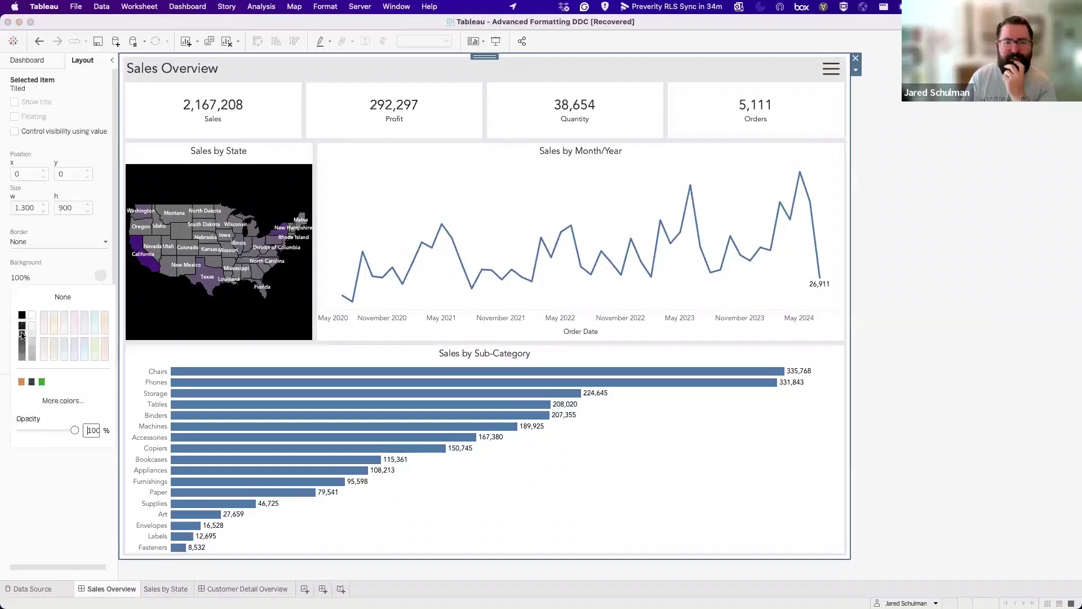
{"action": "left_click", "coordinate": [22, 336]}
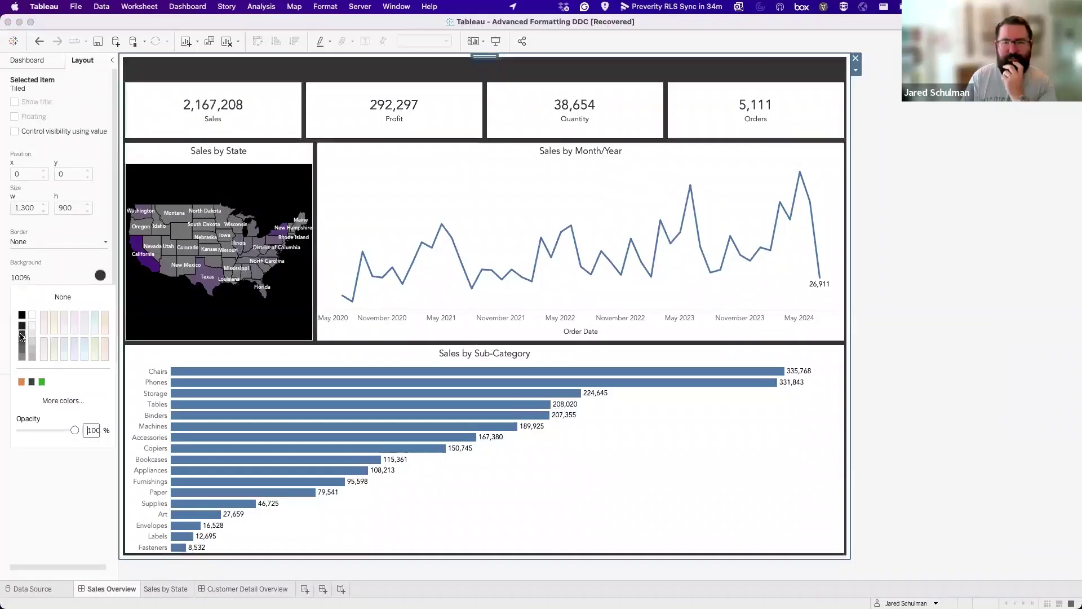
- Set the background opacity of the Sales by Month/Year chart on the dashboard to 70%
{"action": "left_click", "coordinate": [509, 170]}
{"action": "left_click", "coordinate": [28, 282]}
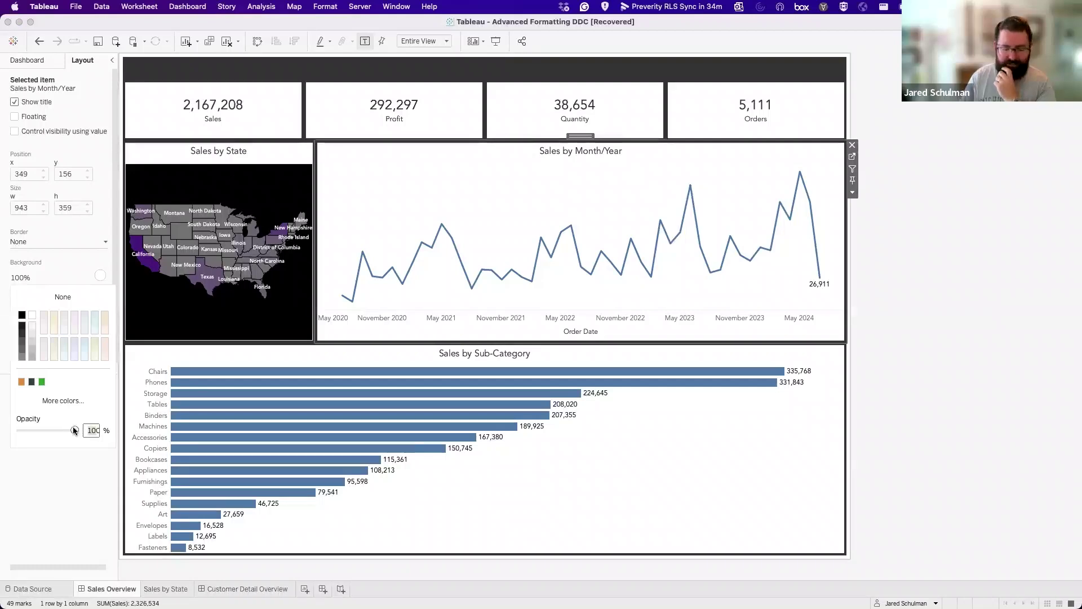
{"action": "type", "text": "70"}
{"action": "key", "text": "Return"}
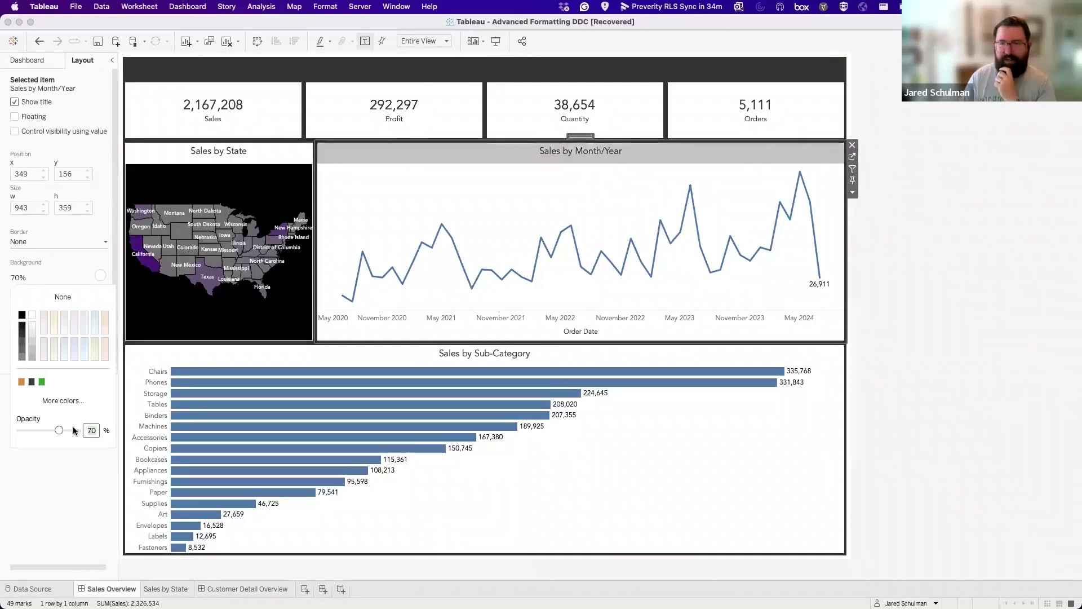
{"action": "left_click", "coordinate": [518, 226]}
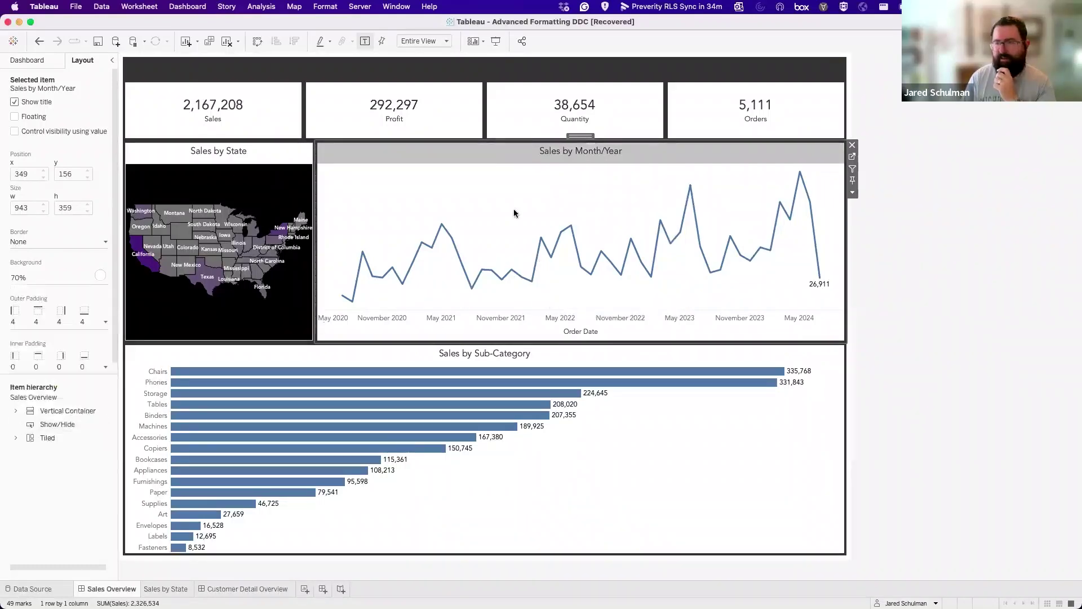
- Set the Sales by Month/Year worksheet's default shading to None on its own sheet, and return to the Sales Overview dashboard
{"action": "left_click", "coordinate": [852, 159]}
{"action": "right_click", "coordinate": [466, 234]}
{"action": "left_click", "coordinate": [501, 279]}
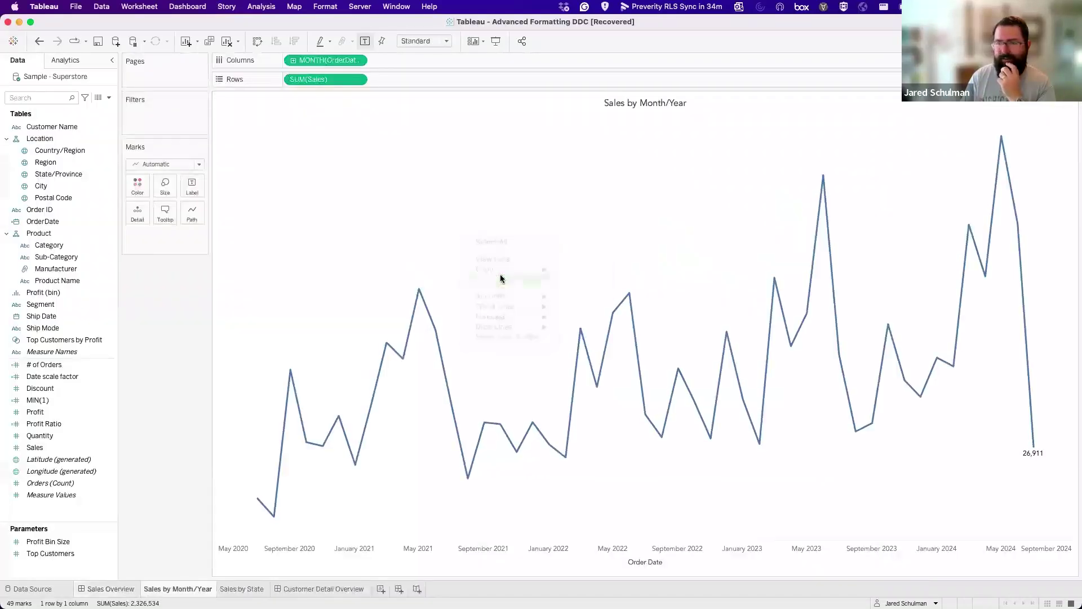
{"action": "left_click", "coordinate": [42, 80]}
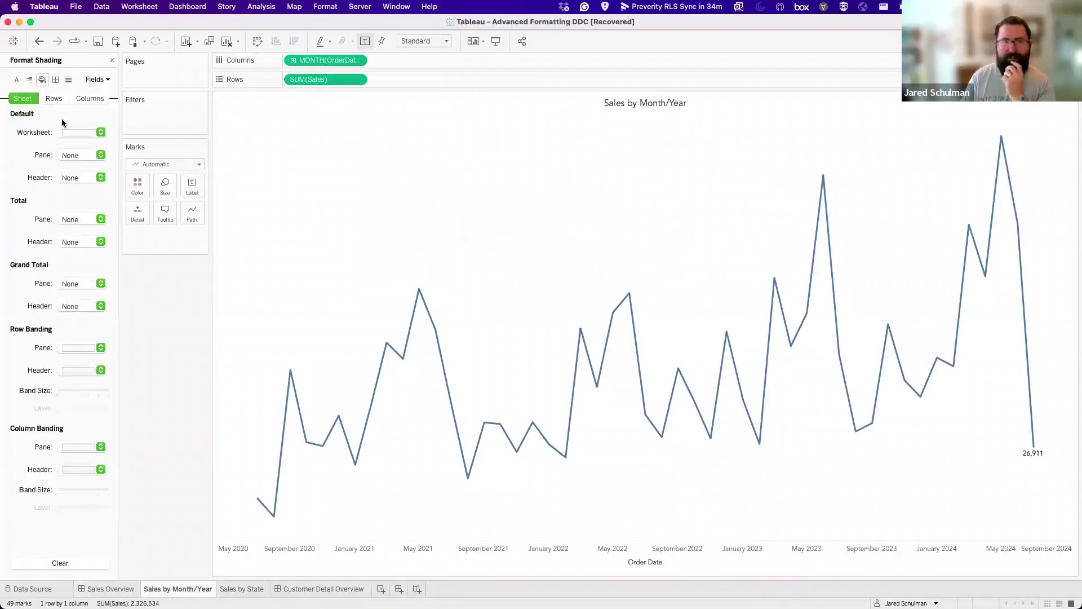
{"action": "left_click", "coordinate": [79, 132]}
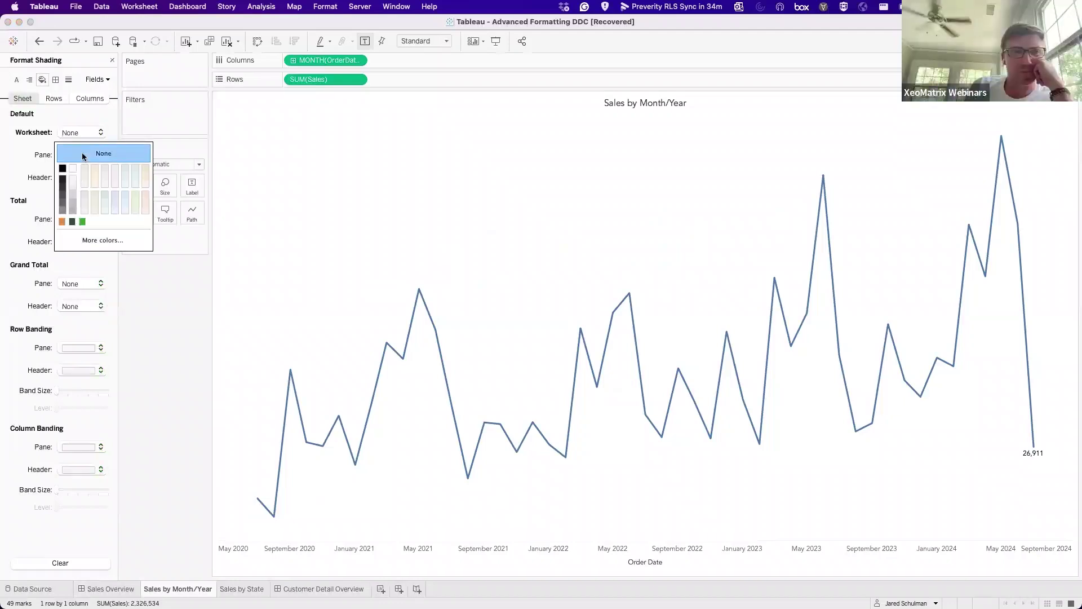
{"action": "left_click", "coordinate": [121, 588]}
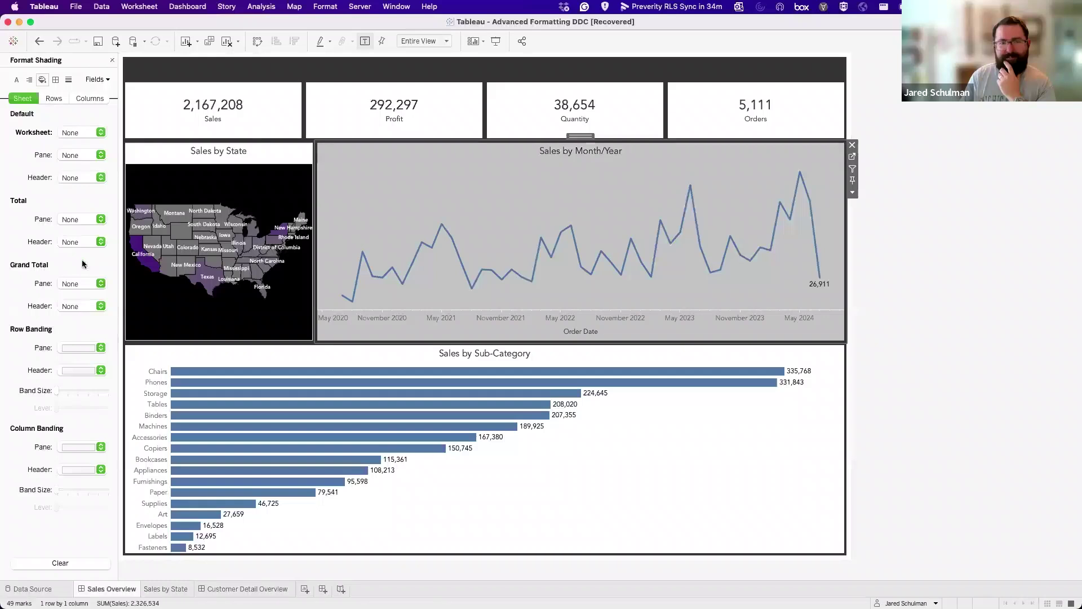
{"action": "left_click", "coordinate": [111, 60]}
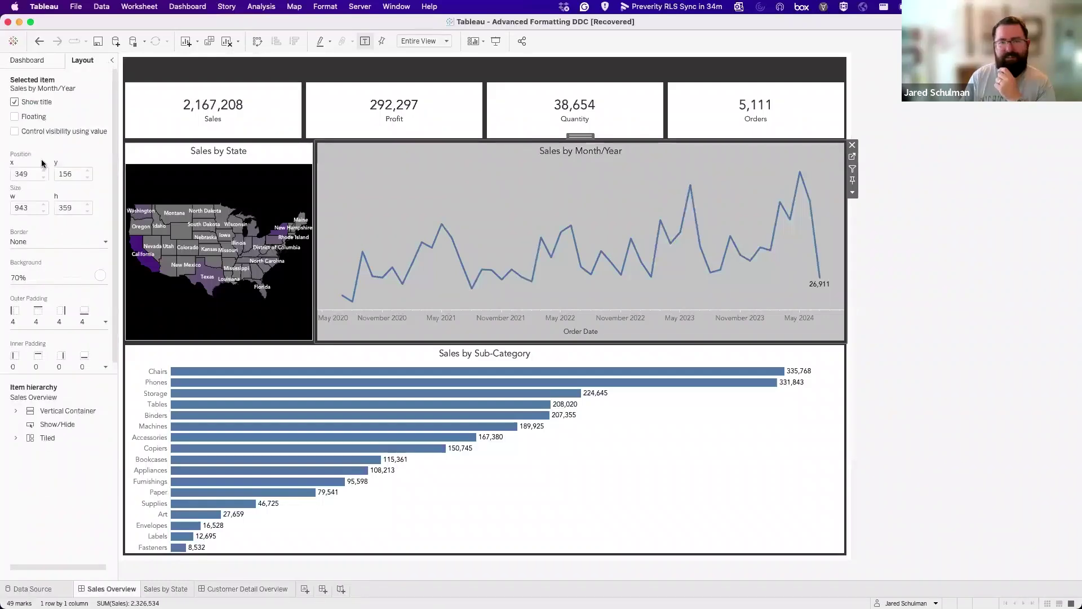
- Set the background opacity of the Sales by Month/Year chart on the dashboard to 50%
{"action": "left_click", "coordinate": [35, 281]}
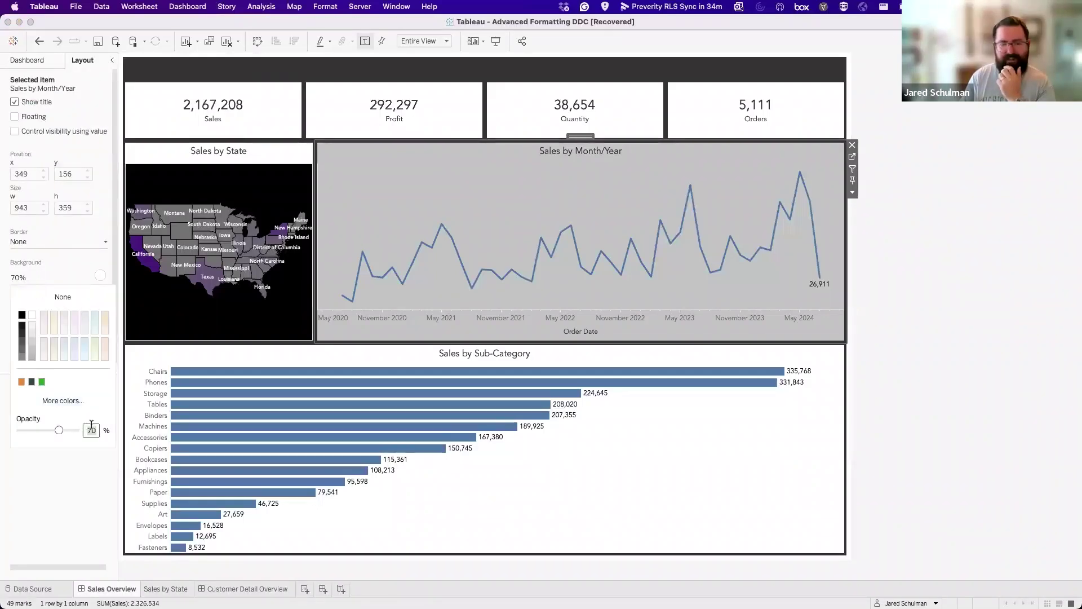
{"action": "type", "text": "50"}
{"action": "key", "text": "Return"}
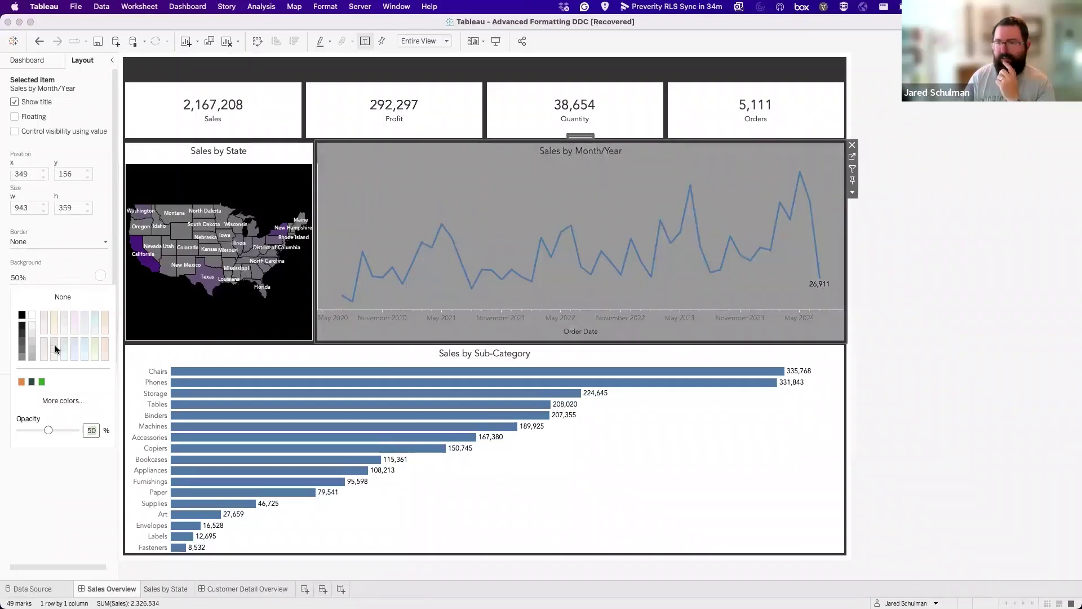
{"action": "left_click", "coordinate": [516, 166]}
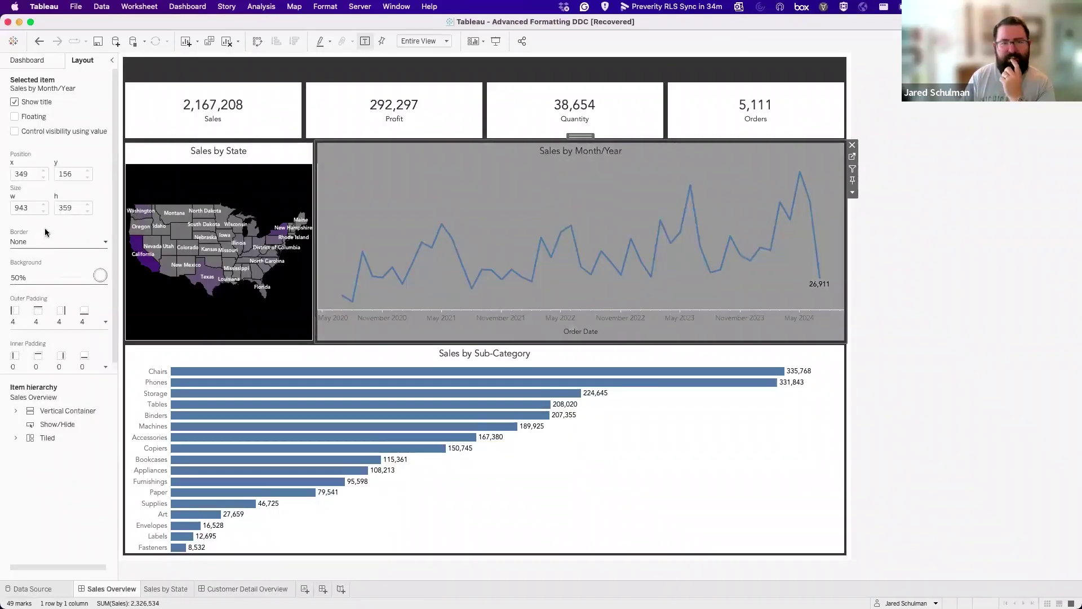
- Select the dashboard's outermost tiled container and show its layout settings
{"action": "left_click", "coordinate": [50, 61]}
{"action": "left_click", "coordinate": [86, 61]}
{"action": "left_click", "coordinate": [850, 239]}
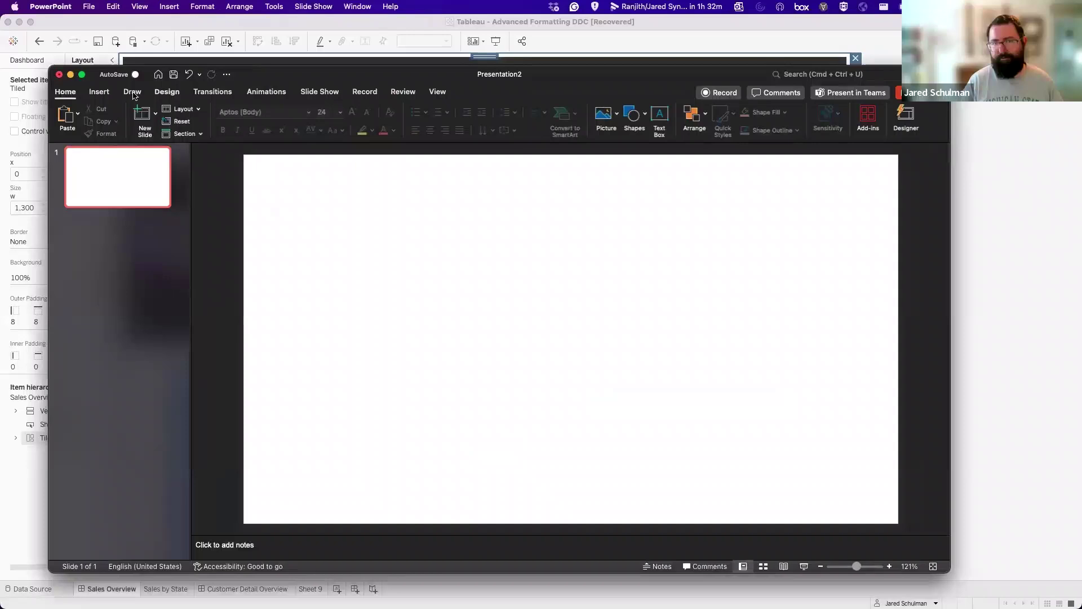
- Search PowerPoint's stock icons for "click" and insert the solid arrow cursor icon on the slide
{"action": "left_click", "coordinate": [100, 92]}
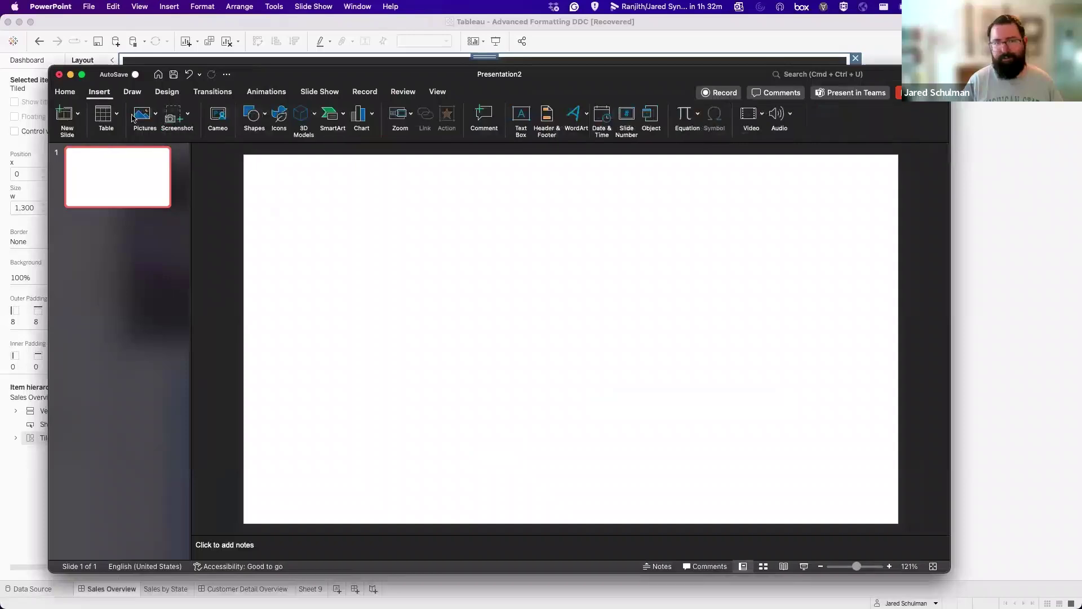
{"action": "left_click", "coordinate": [279, 118]}
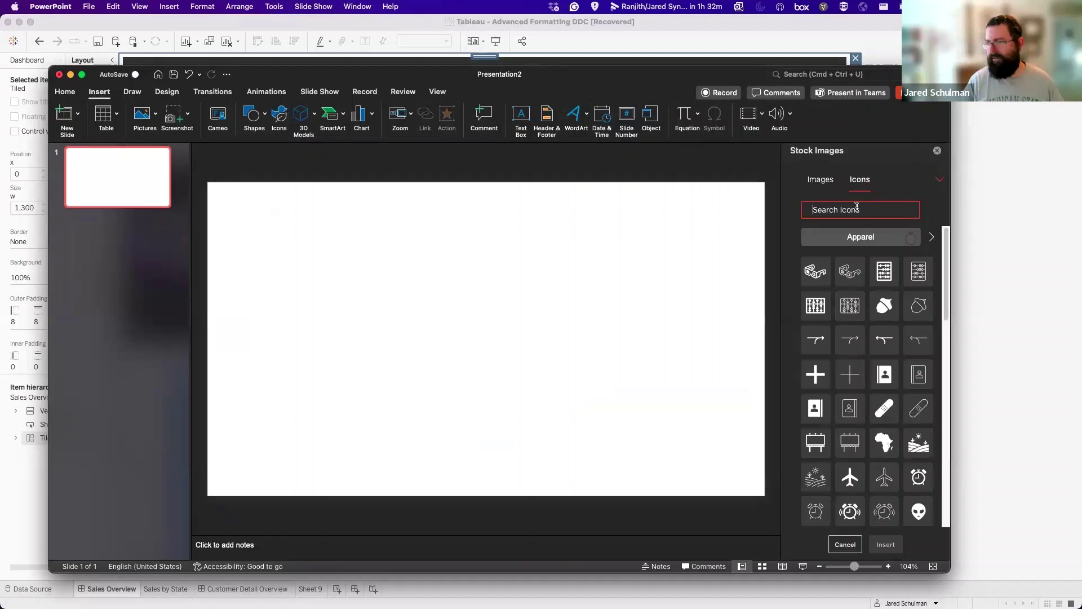
{"action": "type", "text": "click"}
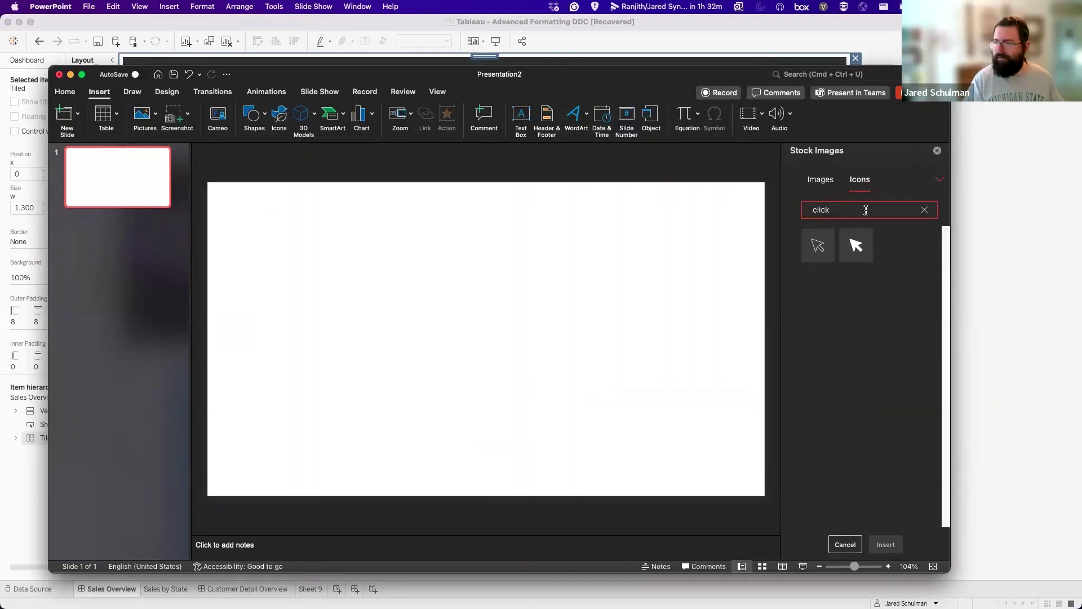
{"action": "left_click", "coordinate": [537, 311]}
{"action": "left_click", "coordinate": [857, 244]}
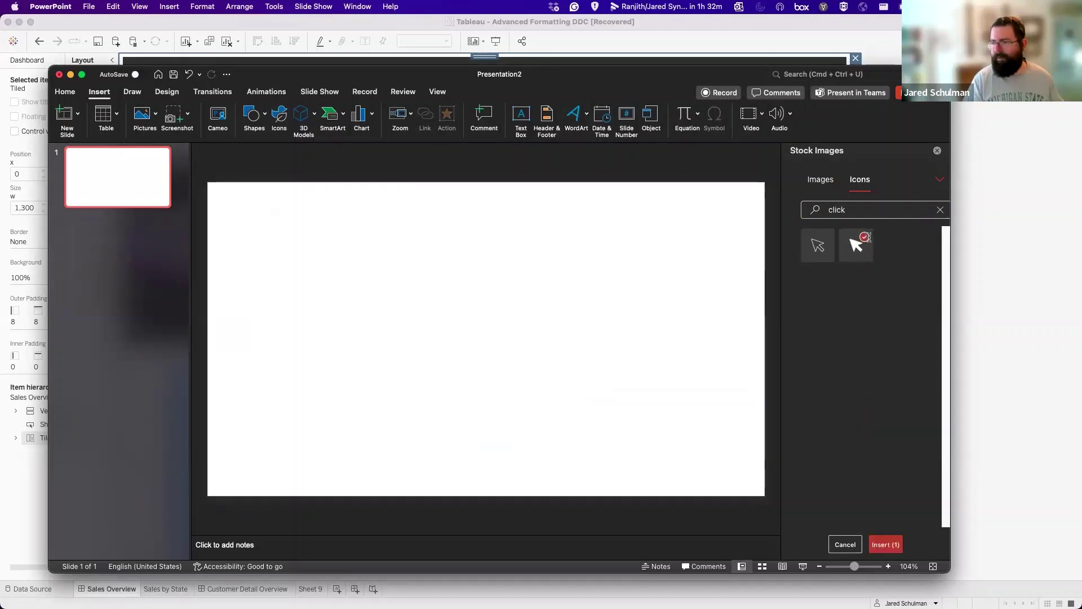
{"action": "left_click", "coordinate": [887, 543]}
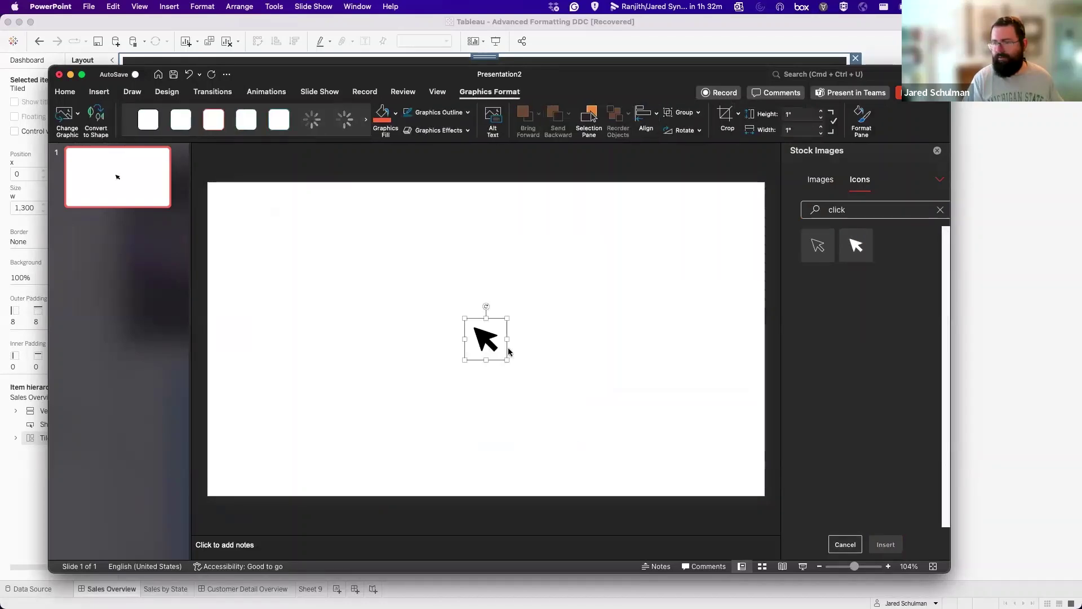
- Save the cursor icon as a PNG picture named Picture1 in the DDC Formatting Files folder on the Desktop
{"action": "right_click", "coordinate": [488, 346]}
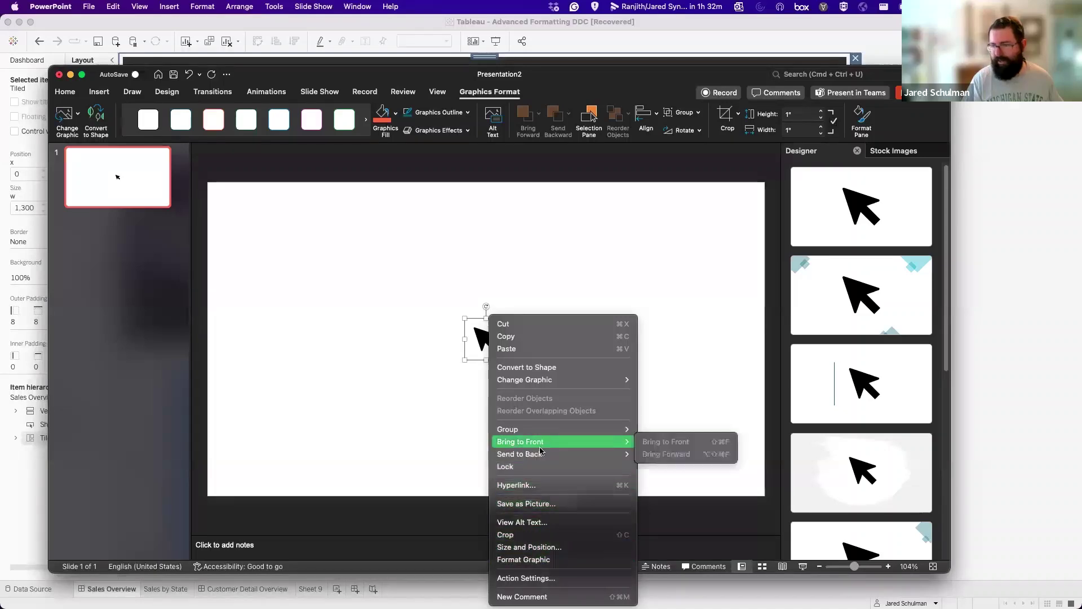
{"action": "left_click", "coordinate": [529, 504]}
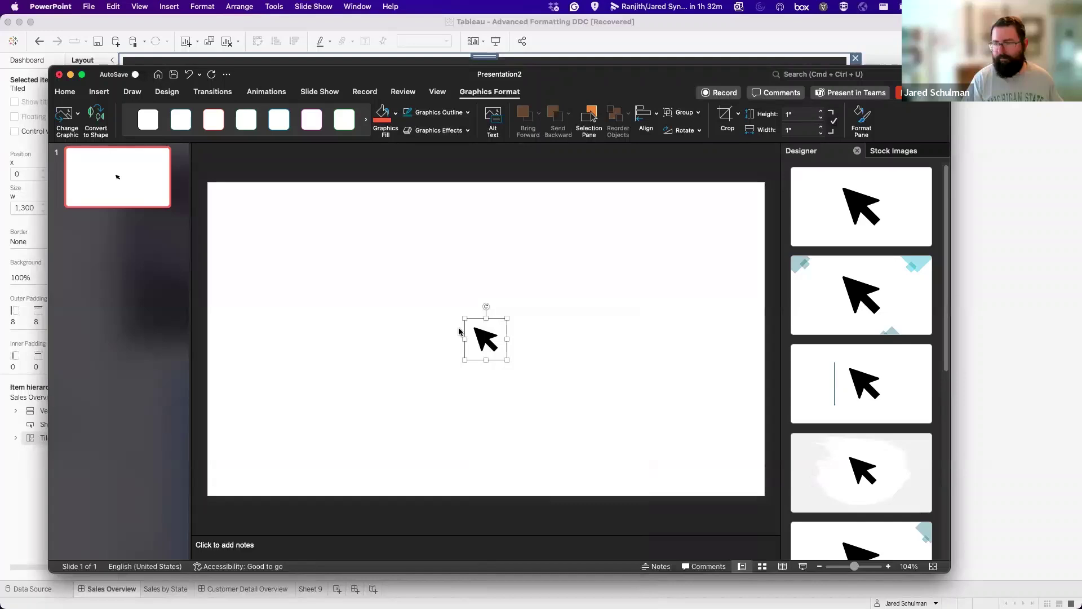
{"action": "left_click", "coordinate": [439, 209]}
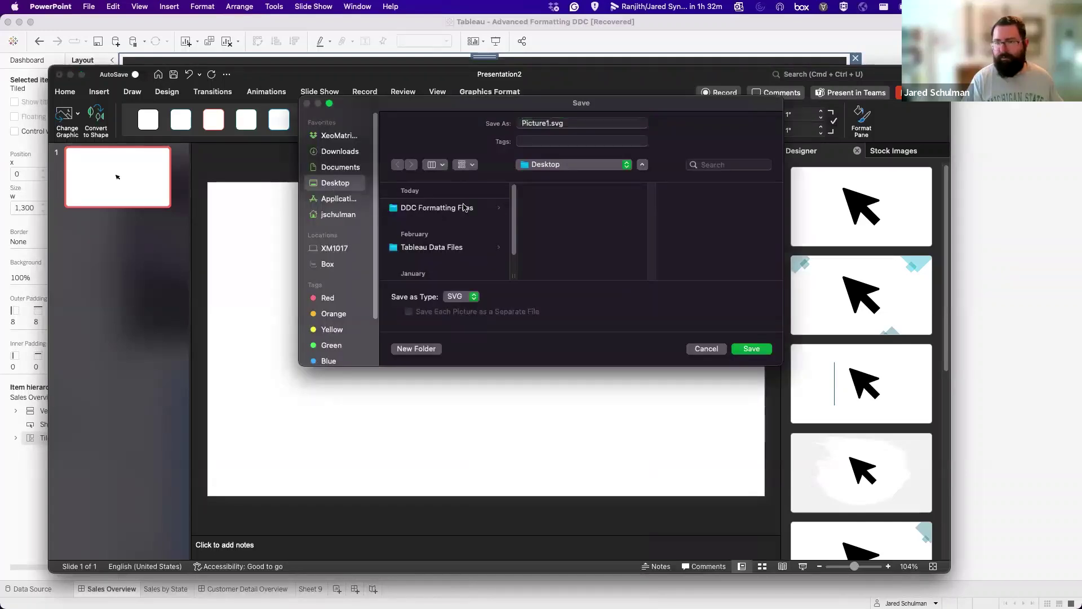
{"action": "left_click", "coordinate": [578, 124]}
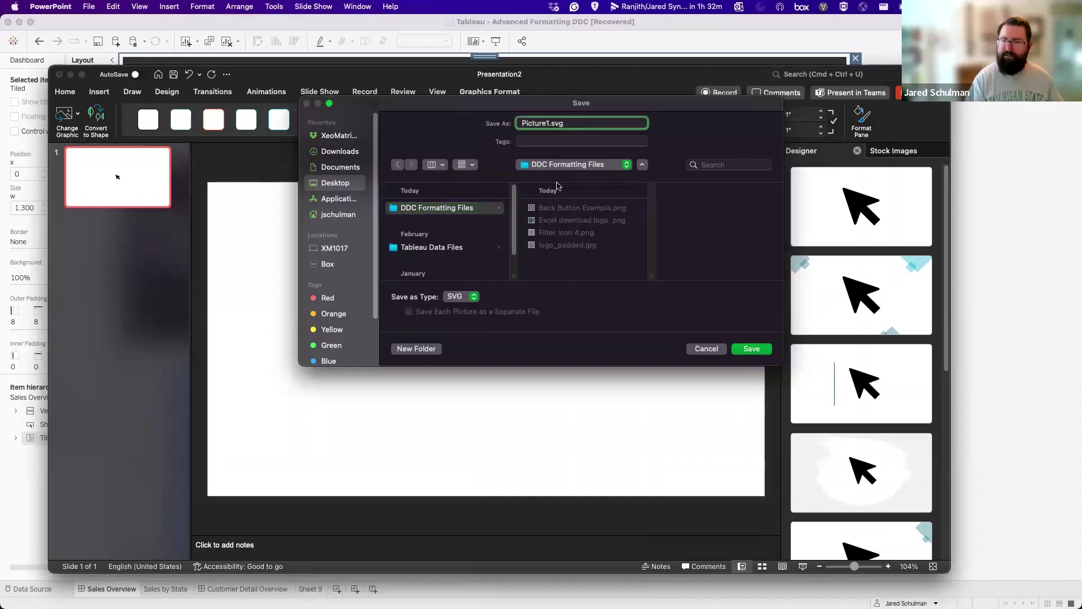
{"action": "left_click", "coordinate": [475, 299]}
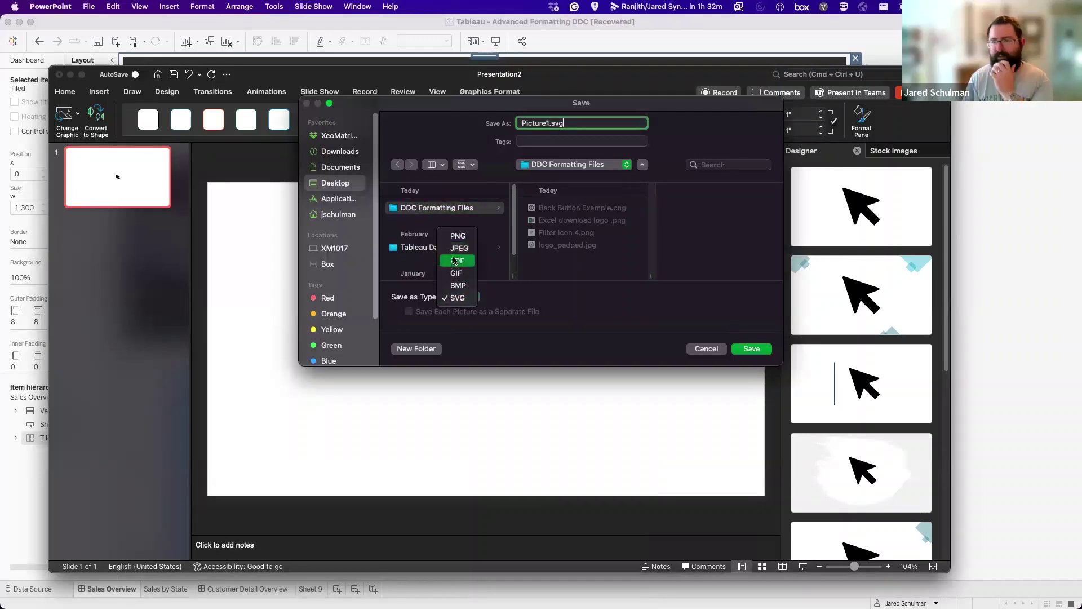
{"action": "left_click", "coordinate": [458, 236]}
{"action": "left_click", "coordinate": [753, 348]}
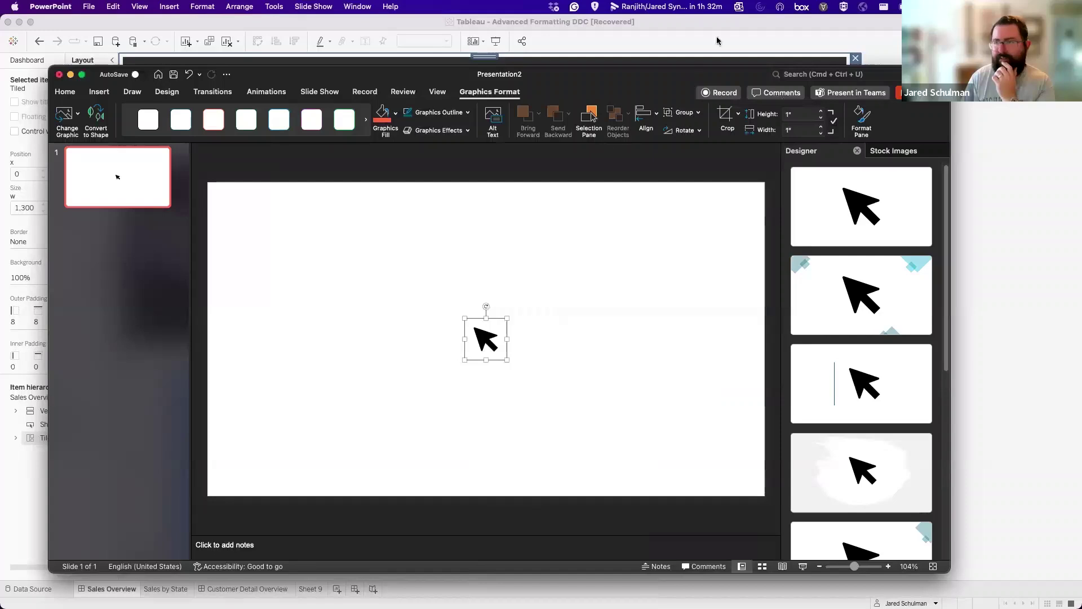
- Switch to Tableau and add a floating image object at the right end of the Sales by Month/Year chart
{"action": "left_click", "coordinate": [703, 23]}
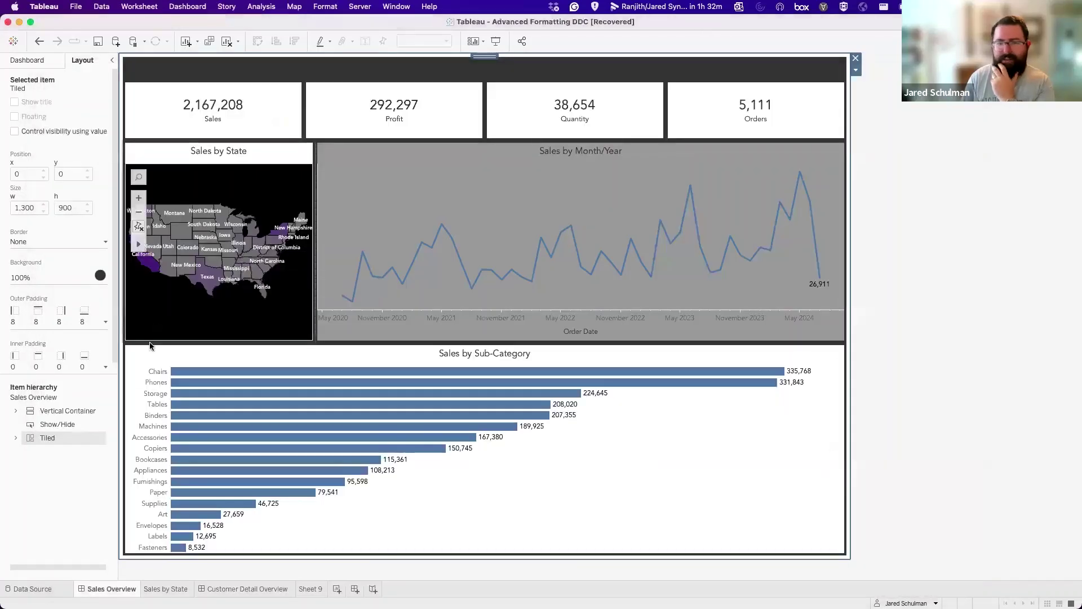
{"action": "left_click", "coordinate": [35, 60]}
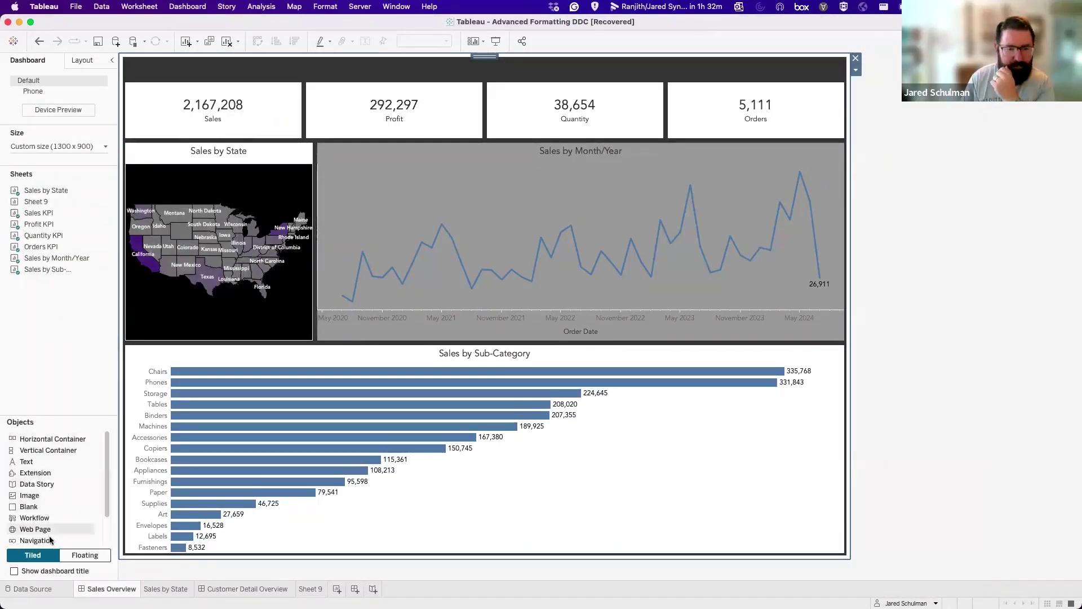
{"action": "left_click", "coordinate": [80, 556]}
{"action": "left_click_drag", "start_coordinate": [34, 495], "coordinate": [791, 148]}
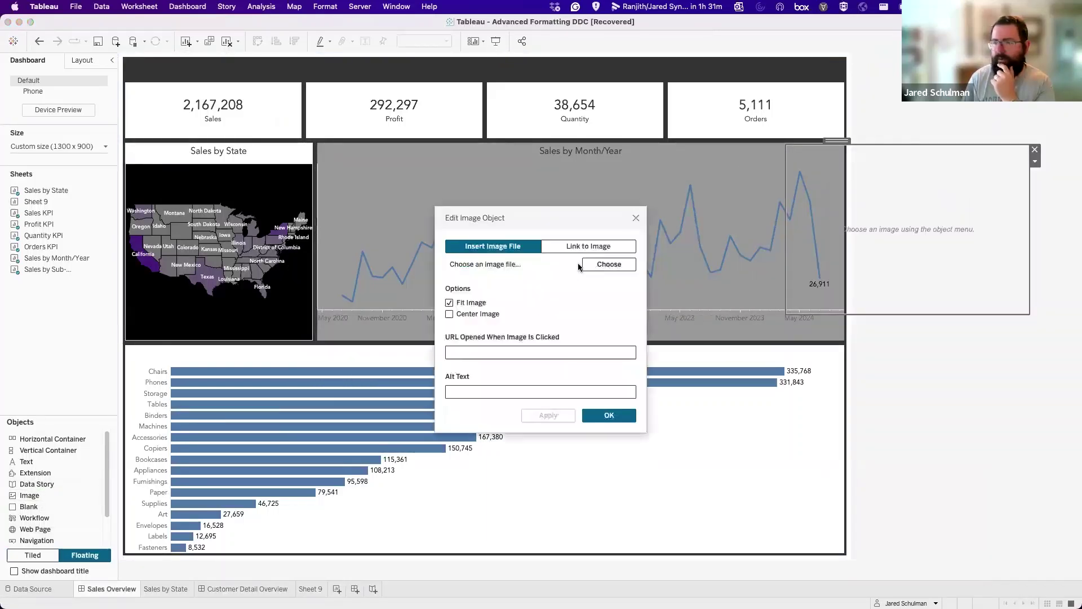
- Load Picture1.png into the image object with both Fit Image and Center Image enabled
{"action": "left_click", "coordinate": [593, 264]}
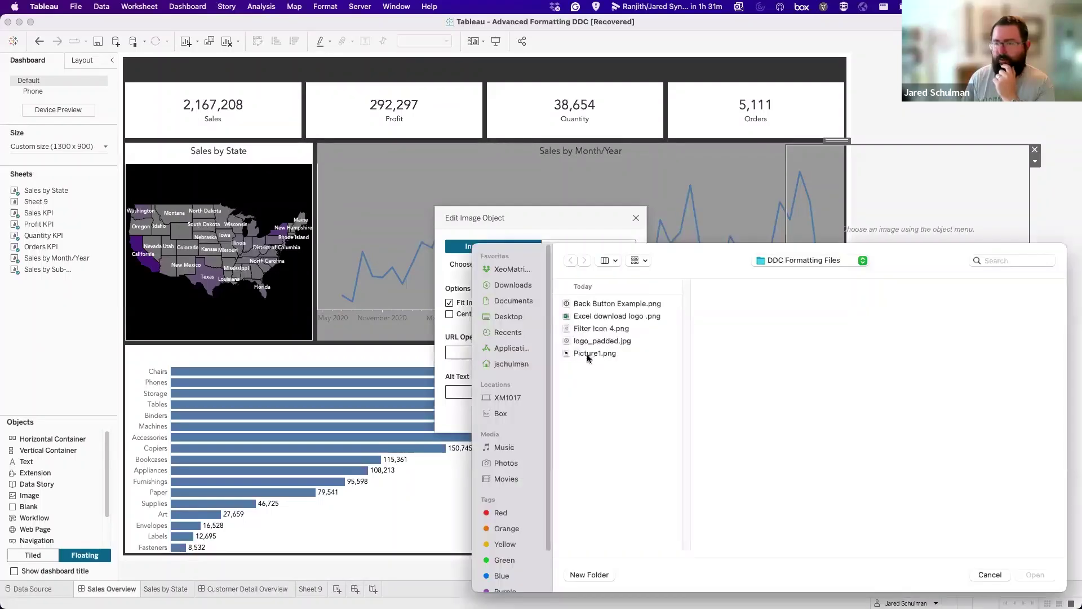
{"action": "left_click", "coordinate": [586, 354]}
{"action": "key", "text": "Return"}
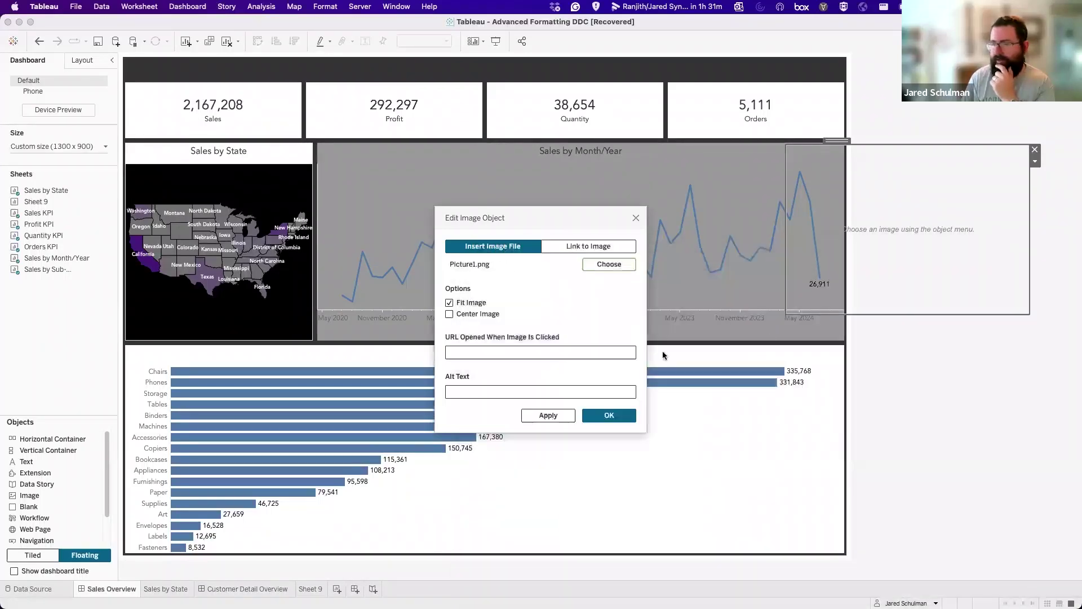
{"action": "left_click", "coordinate": [472, 313]}
{"action": "left_click", "coordinate": [609, 415]}
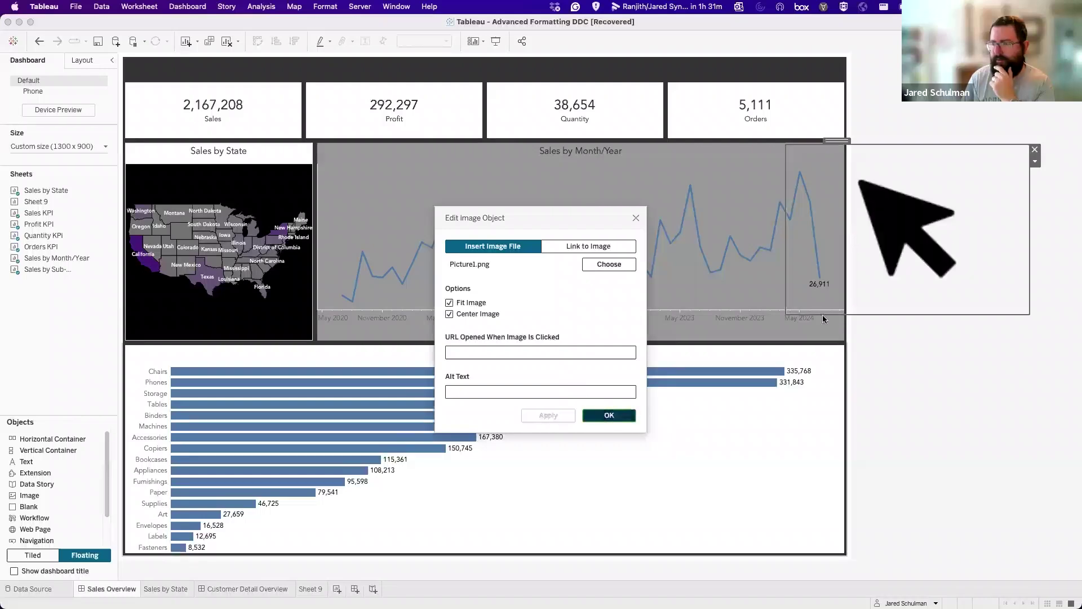
- Shrink the cursor image to icon size and move it just right of the Sales by Month/Year title
{"action": "left_click_drag", "start_coordinate": [1029, 313], "coordinate": [821, 166]}
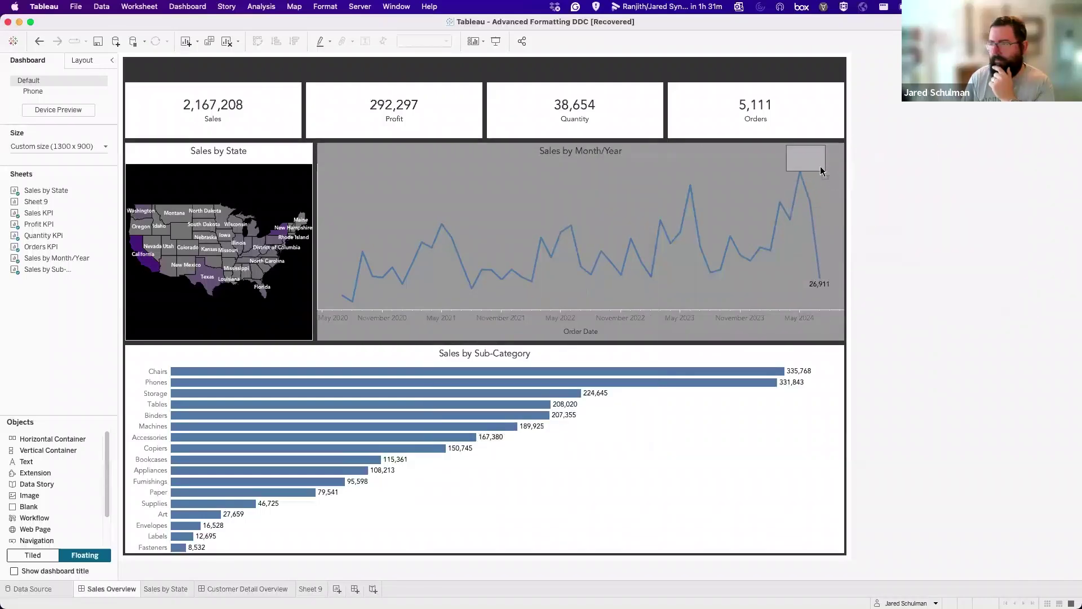
{"action": "left_click", "coordinate": [806, 161]}
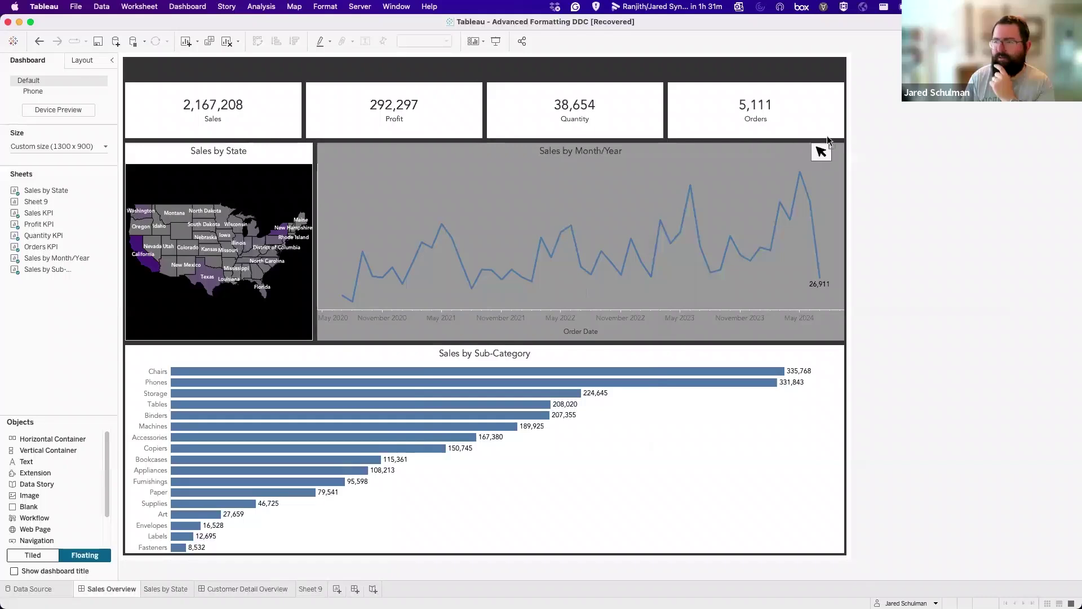
{"action": "left_click_drag", "start_coordinate": [831, 135], "coordinate": [633, 138]}
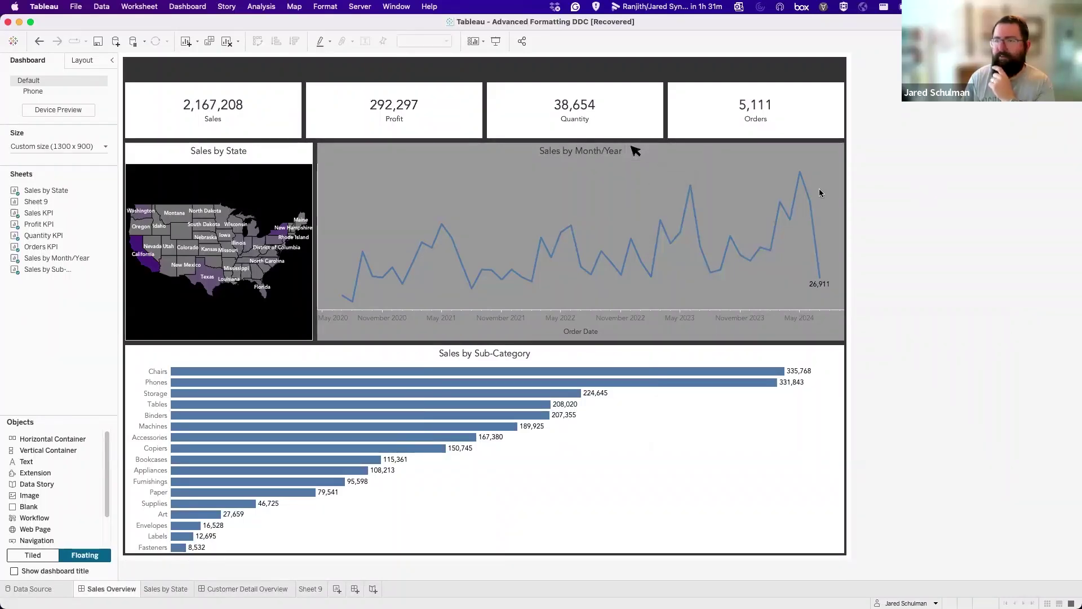
- Test the Sales by Month/Year chart's navigation using its mid-2023 peak, and return to the Sales Overview dashboard
{"action": "left_click", "coordinate": [689, 194]}
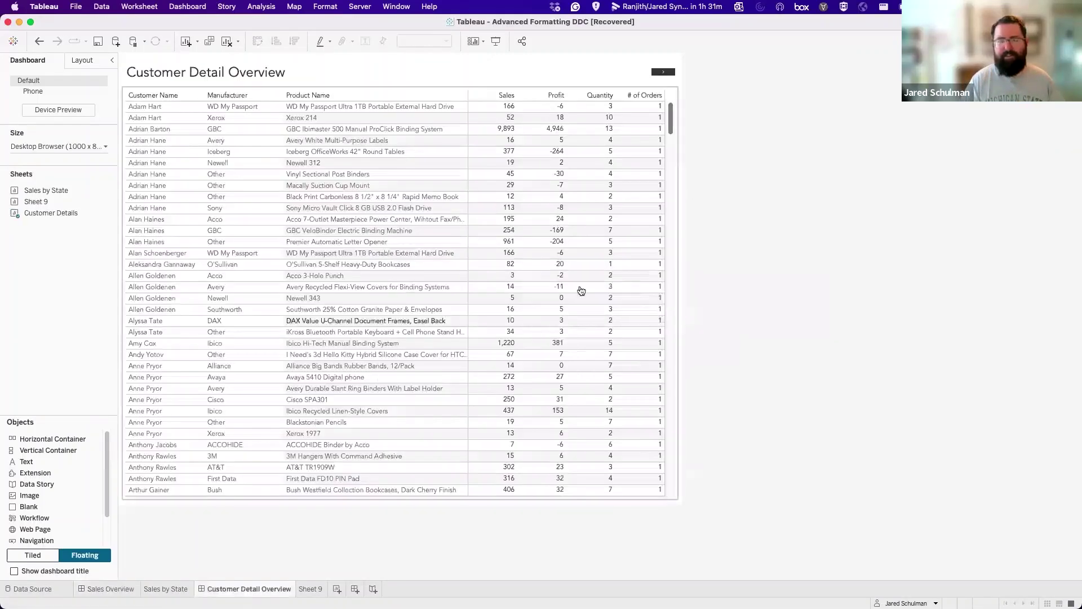
{"action": "left_click", "coordinate": [102, 590]}
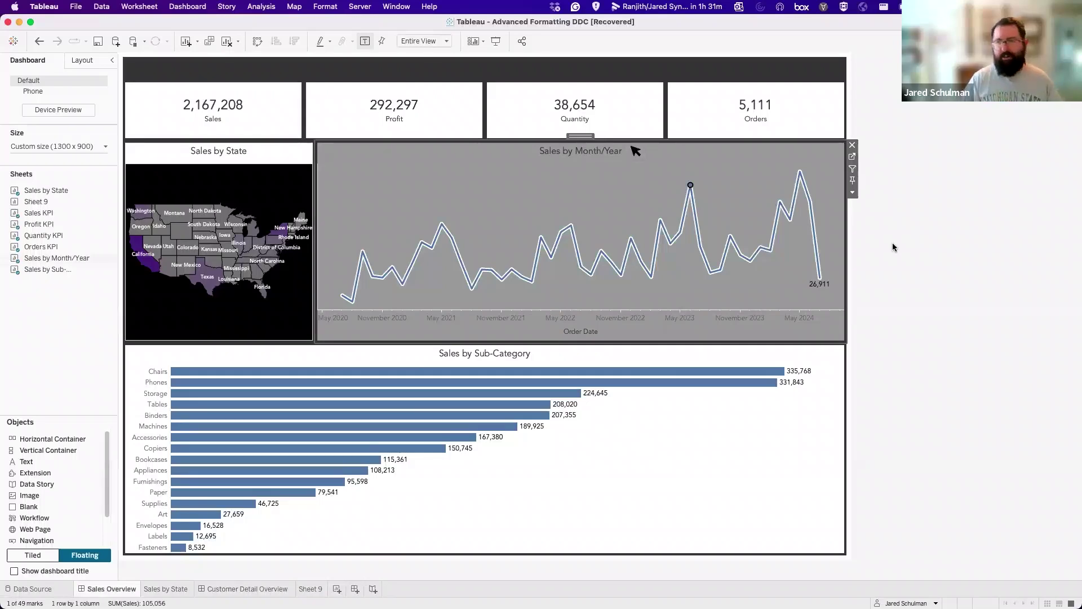
- Add a second line reading "Click to Filter" in size 8 text to the Sales by State title
{"action": "double_click", "coordinate": [219, 150]}
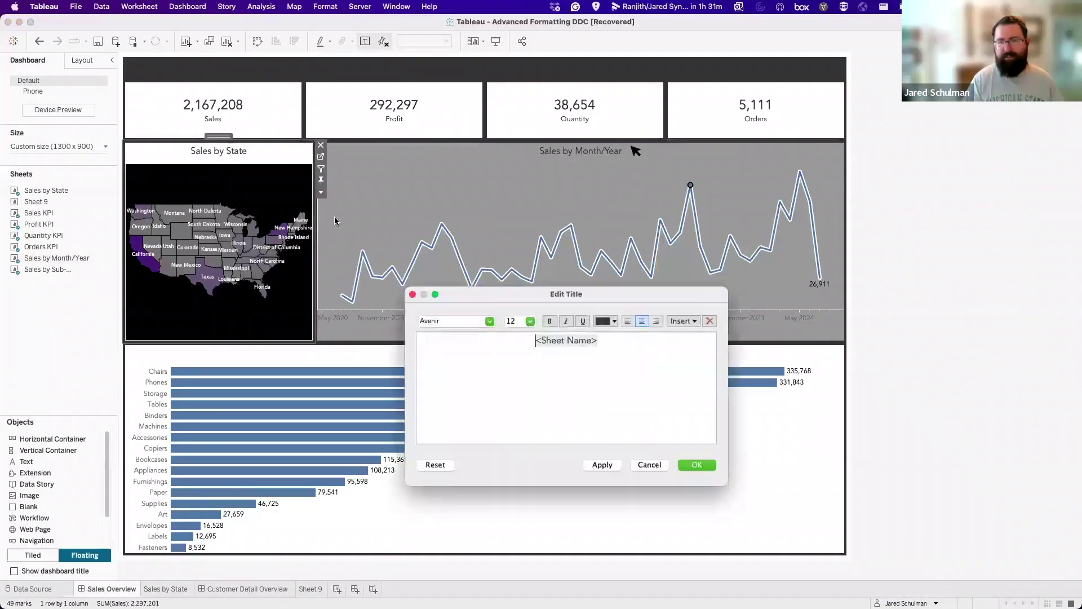
{"action": "left_click", "coordinate": [625, 338]}
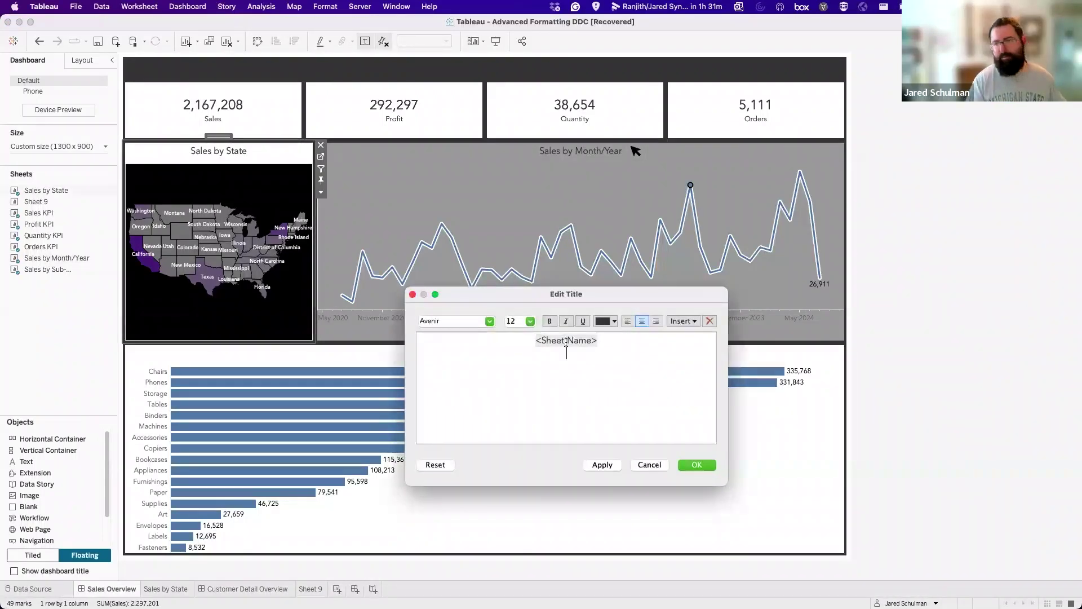
{"action": "left_click", "coordinate": [530, 321]}
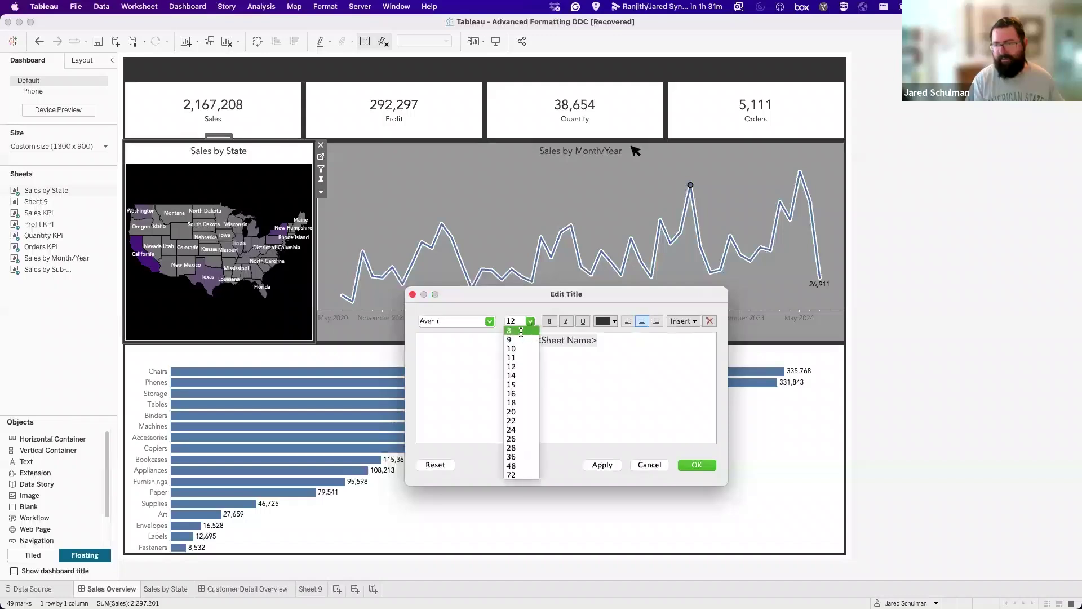
{"action": "left_click", "coordinate": [521, 331]}
{"action": "key", "text": "Return"}
{"action": "type", "text": "Click to Filte"}
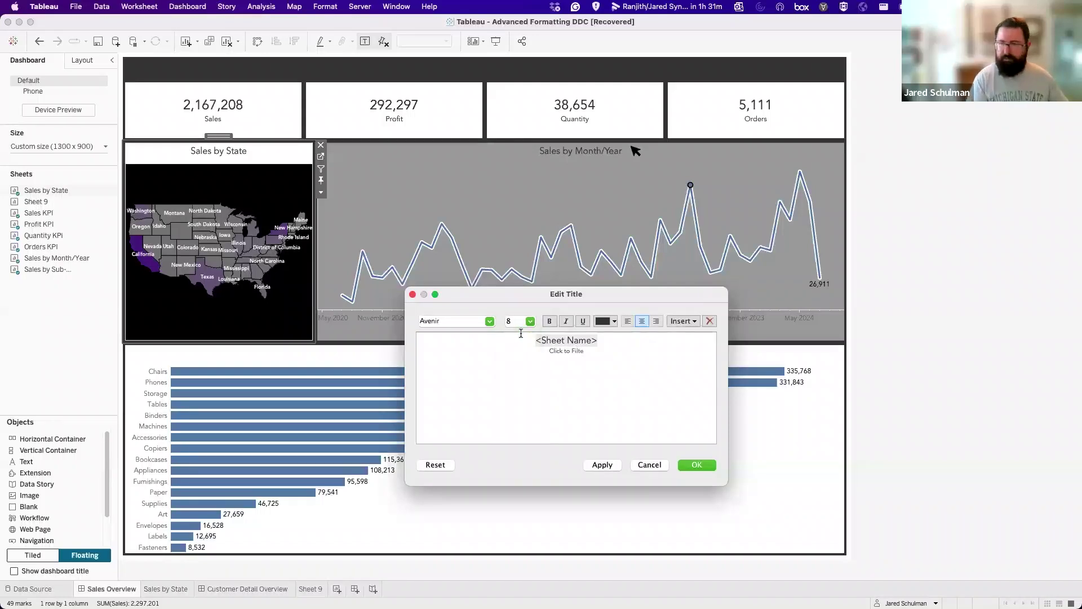
{"action": "type", "text": "r"}
{"action": "left_click", "coordinate": [699, 464]}
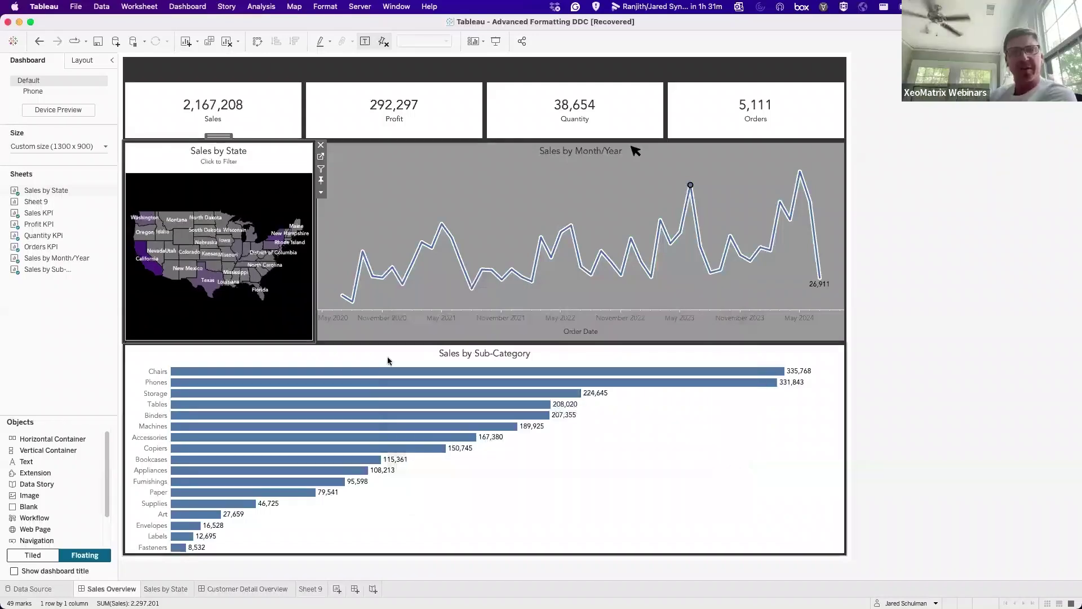
- Clear the selected mark in the Sales by Month/Year chart
{"action": "left_click", "coordinate": [918, 340]}
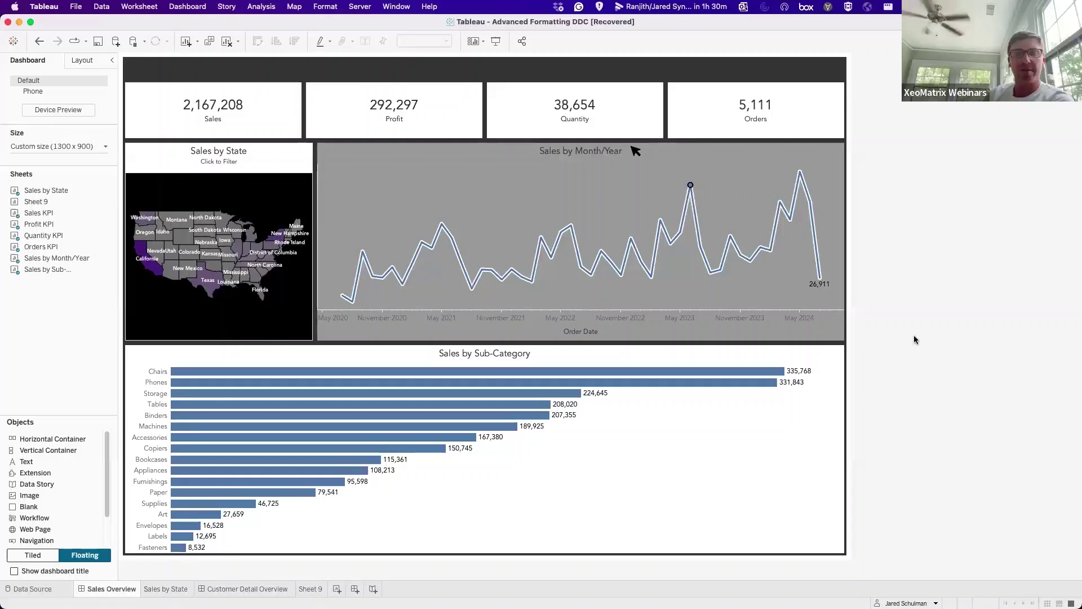
{"action": "left_click", "coordinate": [729, 189]}
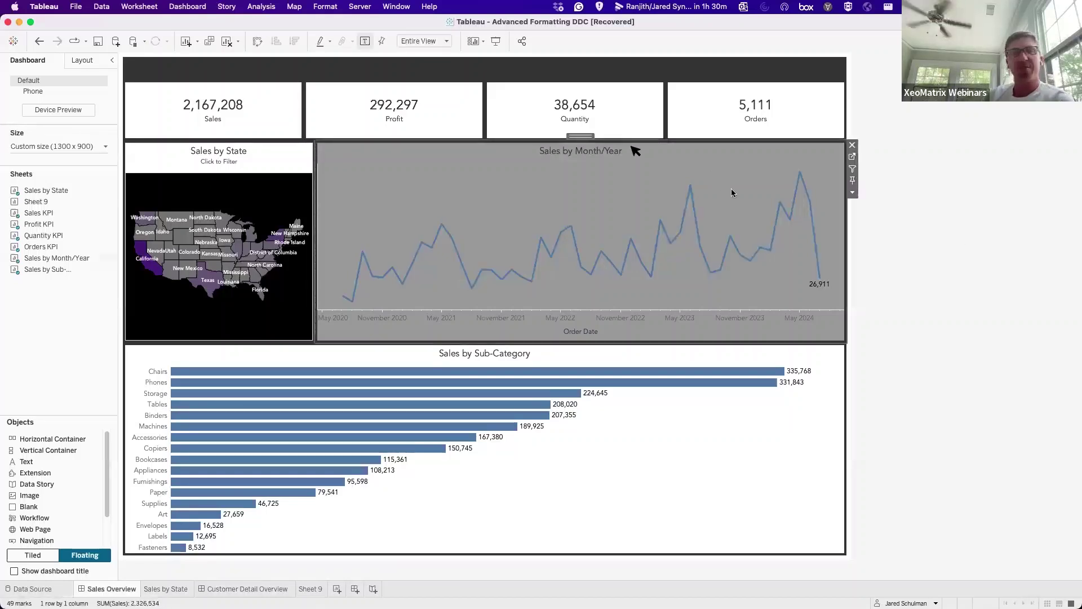